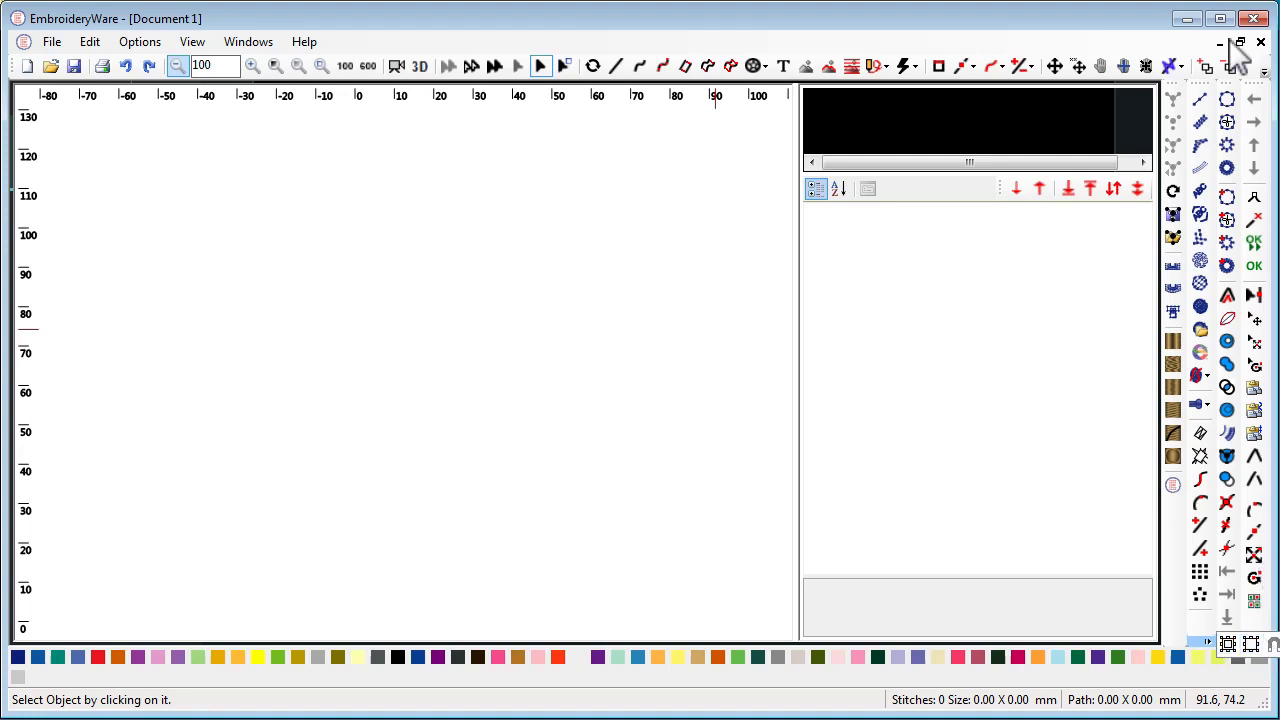
Step: Load the Step 2 Fills part 1 lesson from the Step By Step Training list and close the training window
{"action": "left_click", "coordinate": [1200, 456]}
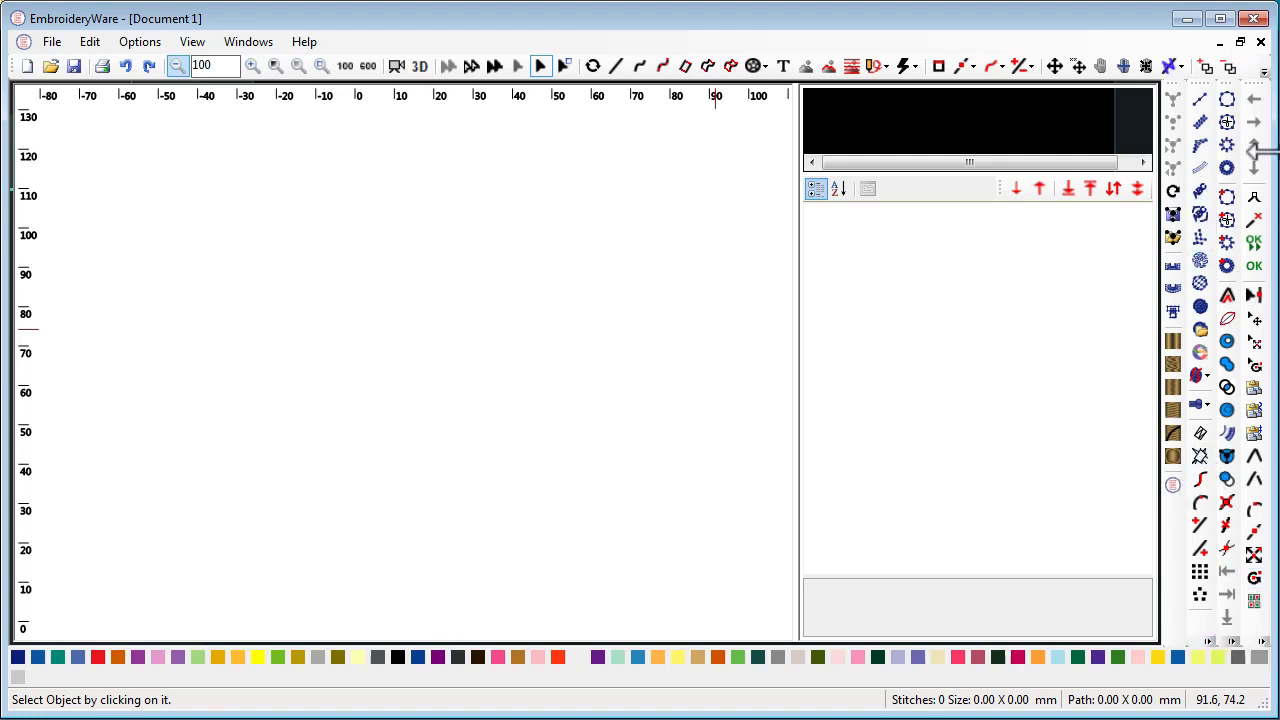
{"action": "left_click", "coordinate": [1200, 306]}
{"action": "left_click", "coordinate": [303, 48]}
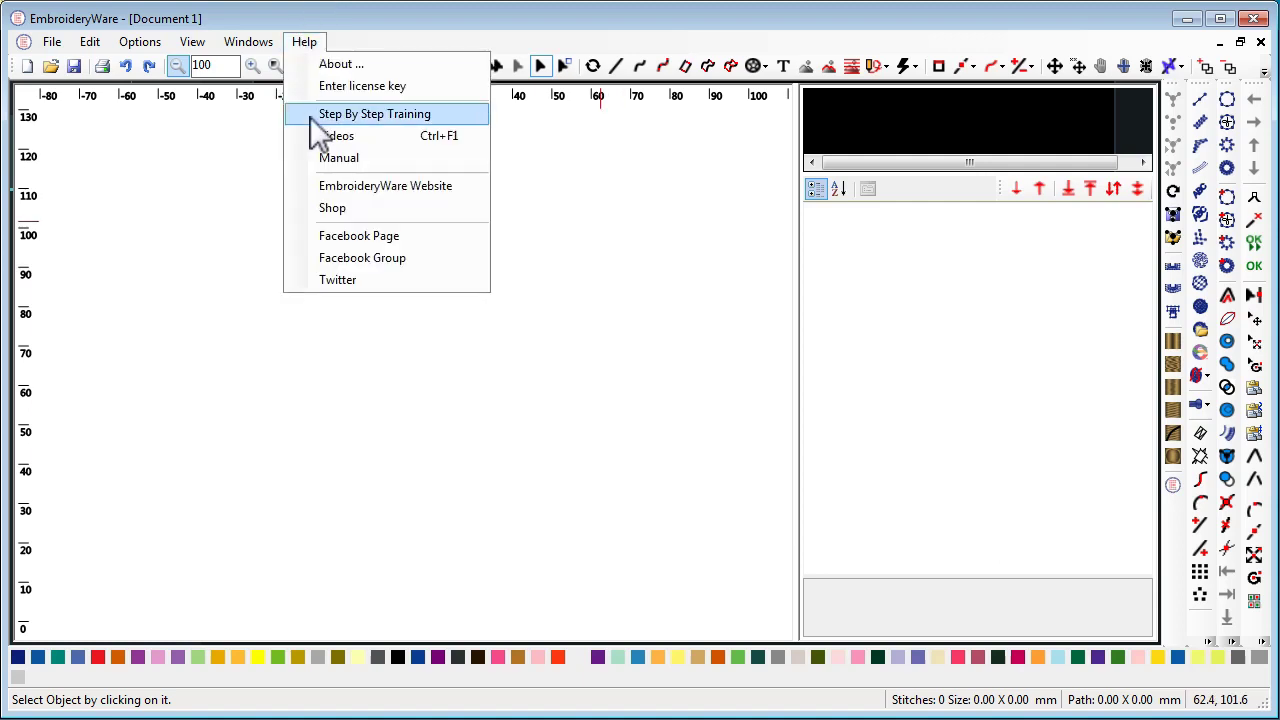
{"action": "left_click", "coordinate": [310, 117]}
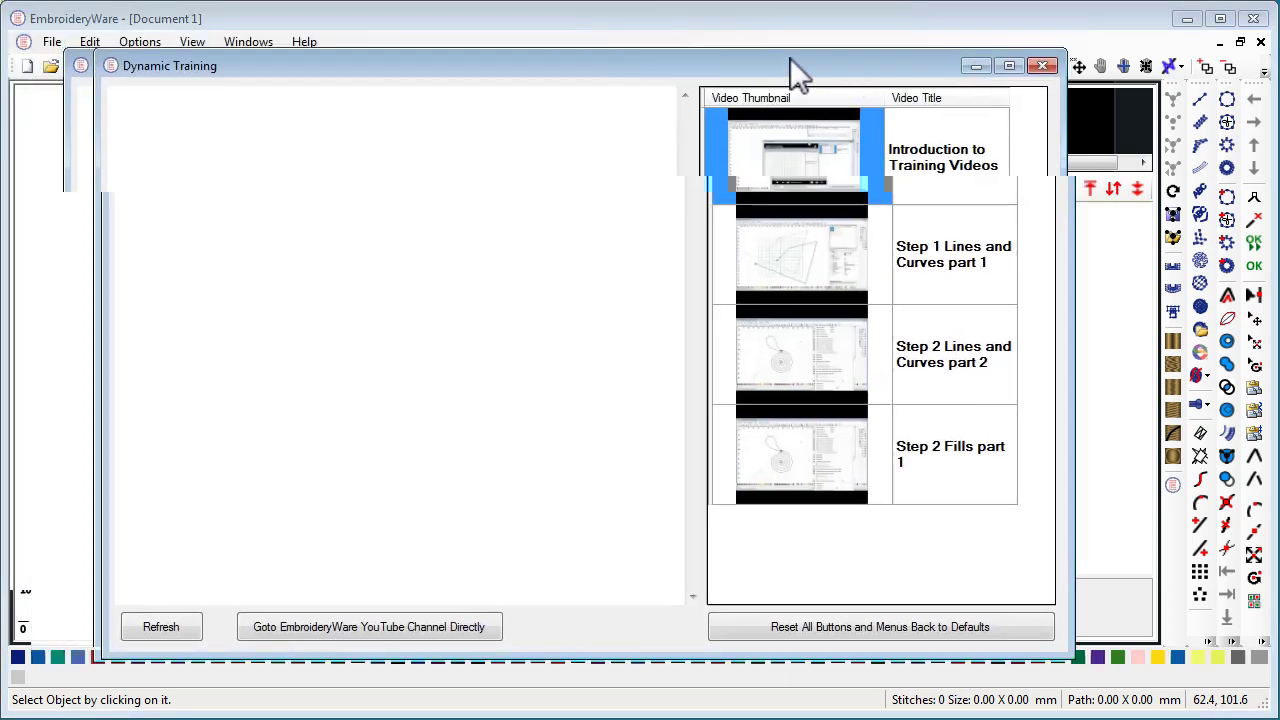
{"action": "left_click", "coordinate": [972, 436]}
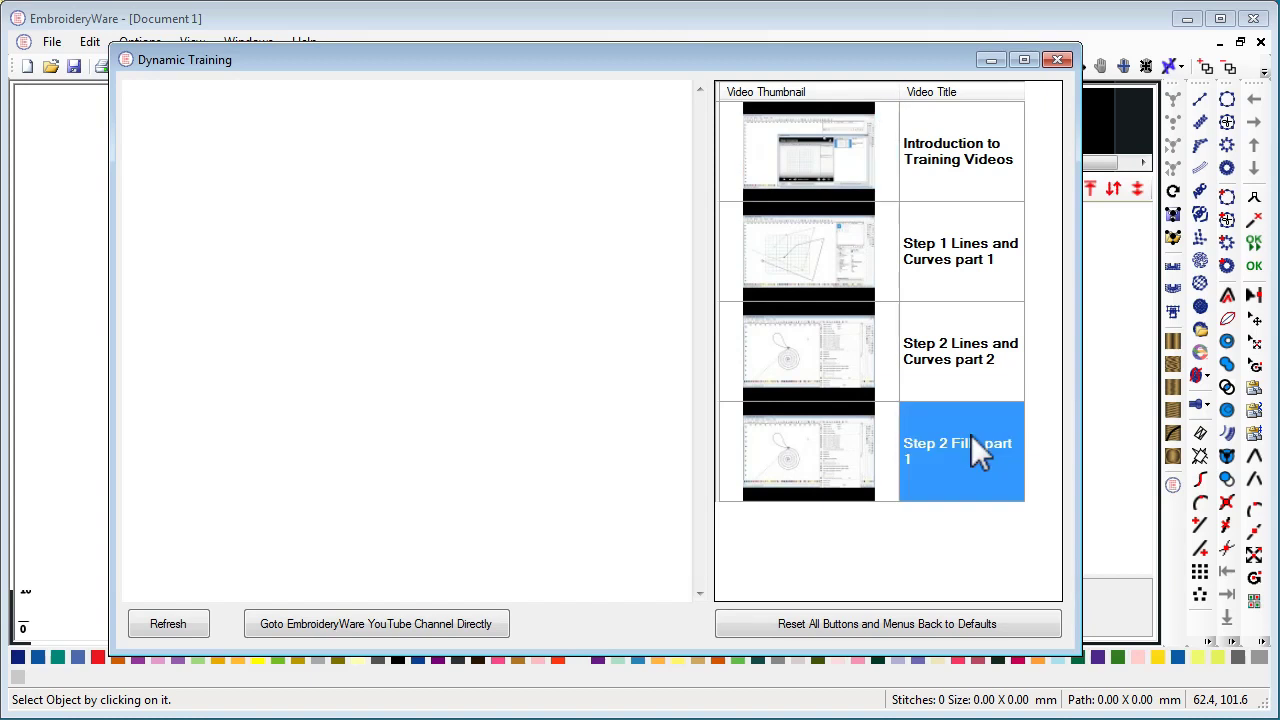
{"action": "left_click", "coordinate": [769, 454]}
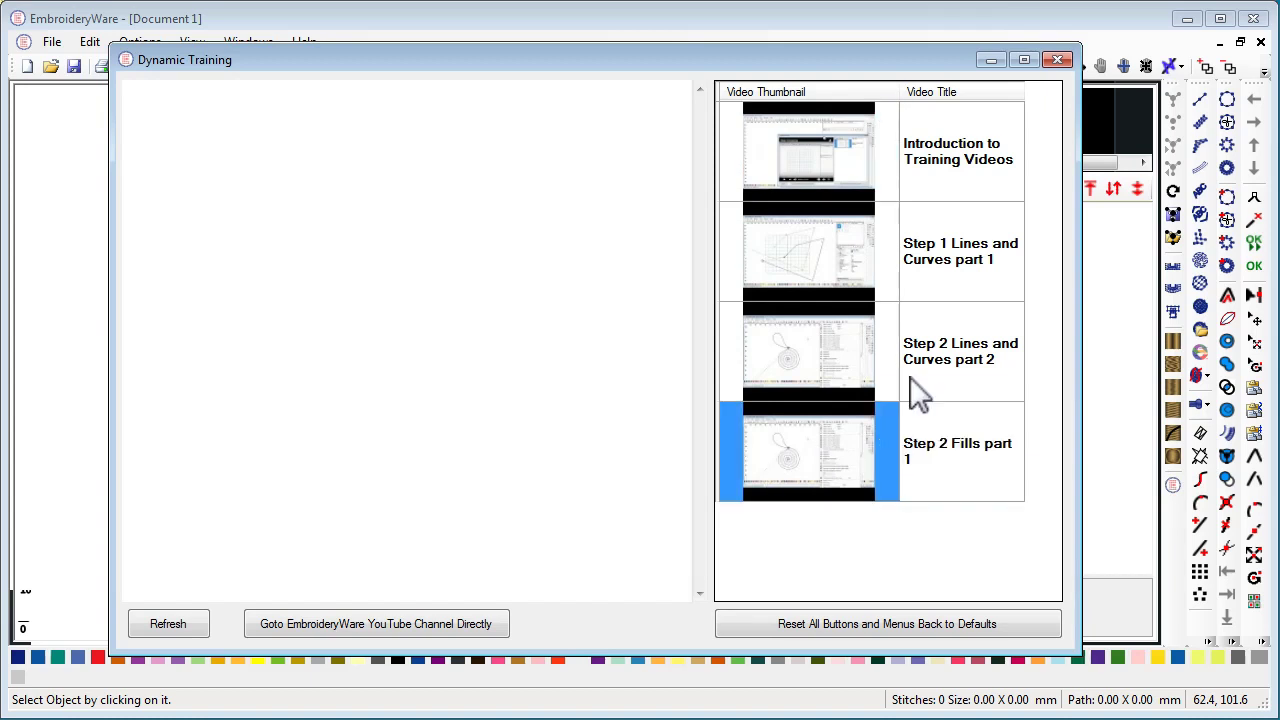
{"action": "left_click", "coordinate": [1057, 58]}
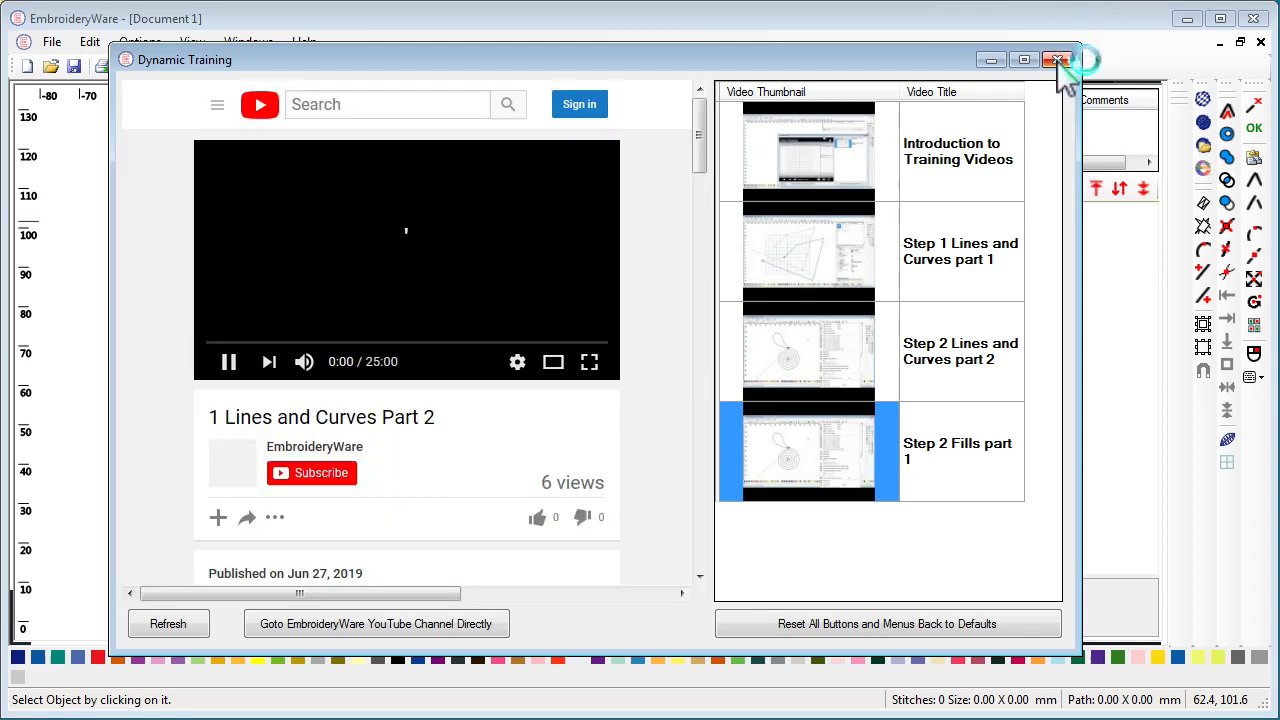
{"action": "left_click", "coordinate": [1058, 61]}
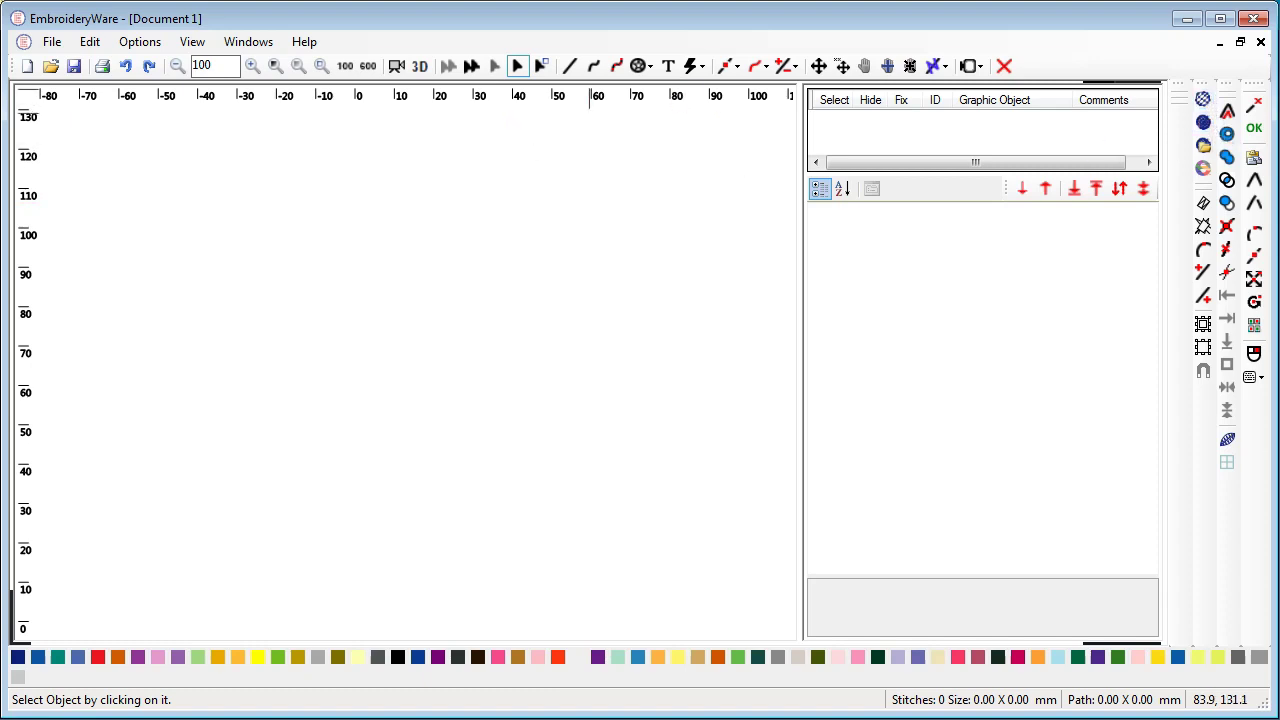
Step: Turn the canvas grid on and off again
{"action": "left_click", "coordinate": [689, 65]}
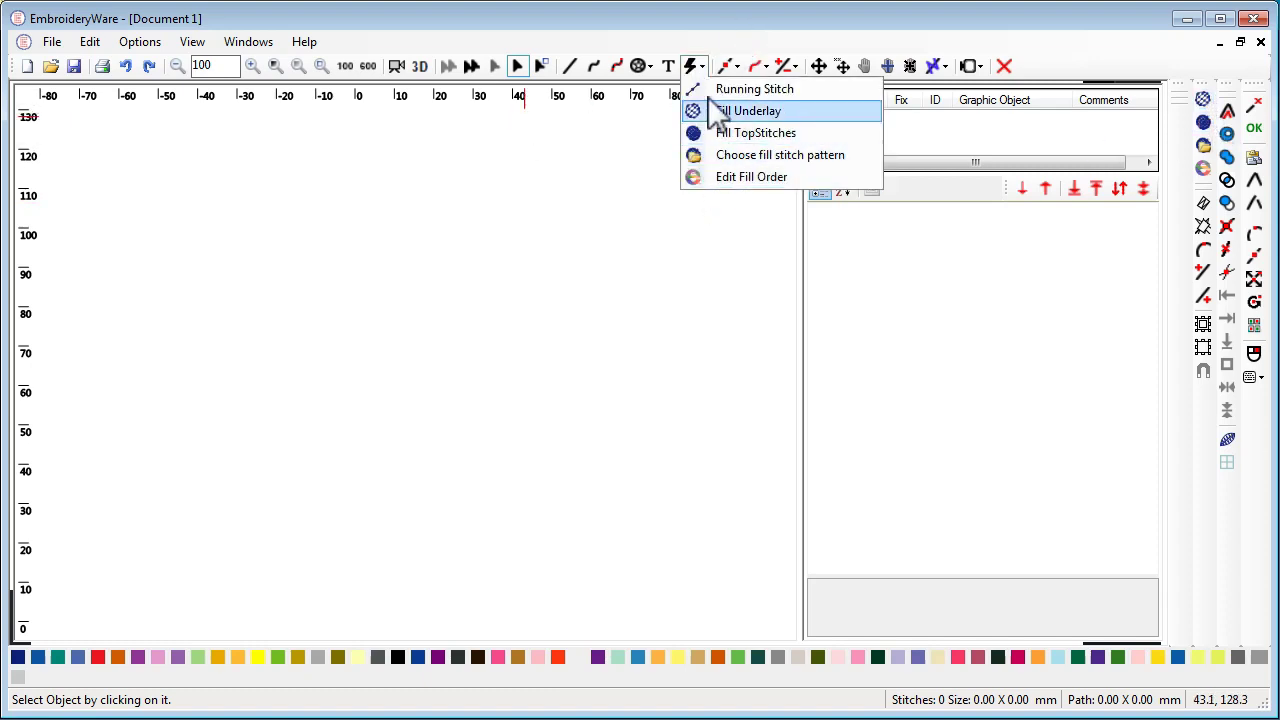
{"action": "left_click", "coordinate": [319, 300]}
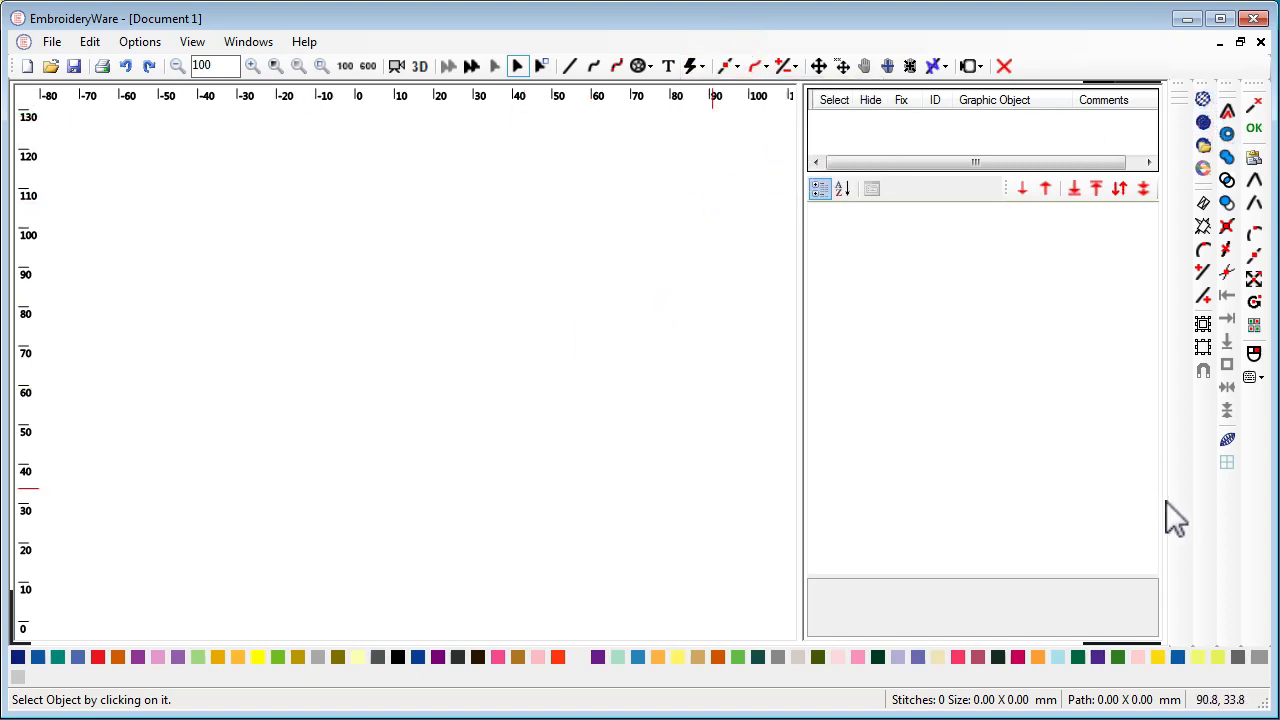
{"action": "left_click", "coordinate": [1227, 463]}
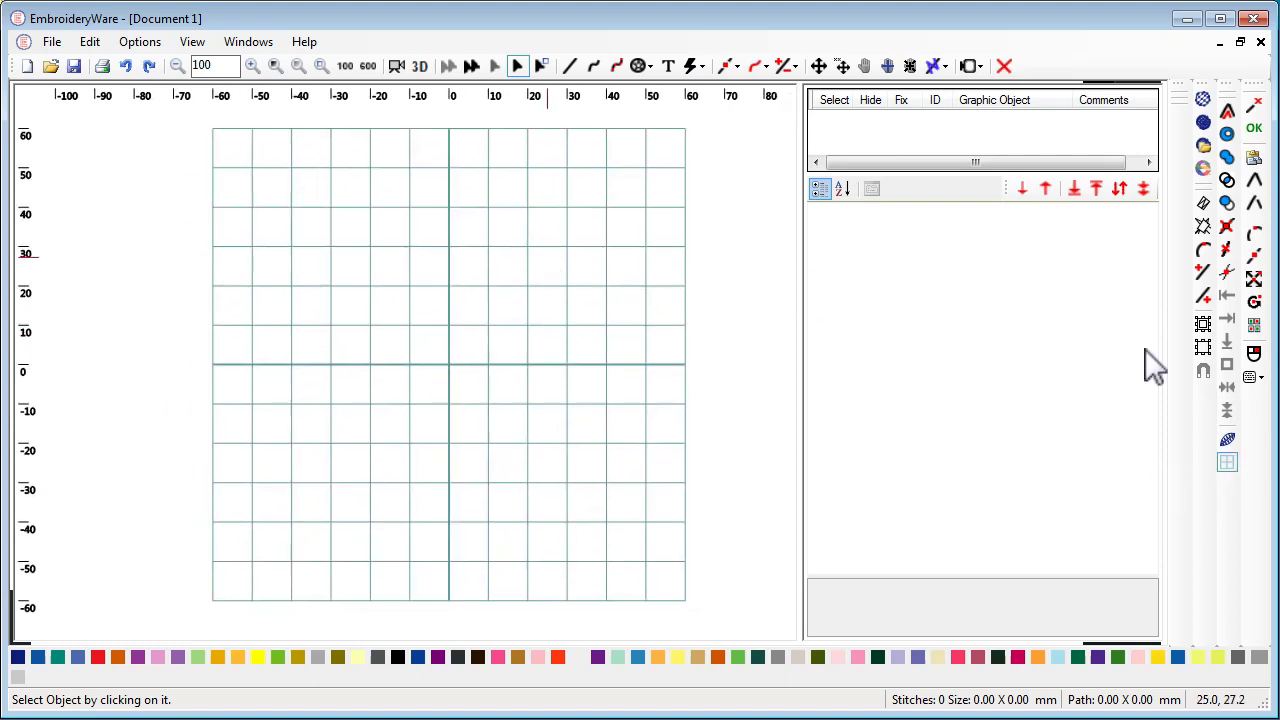
{"action": "left_click", "coordinate": [1228, 463]}
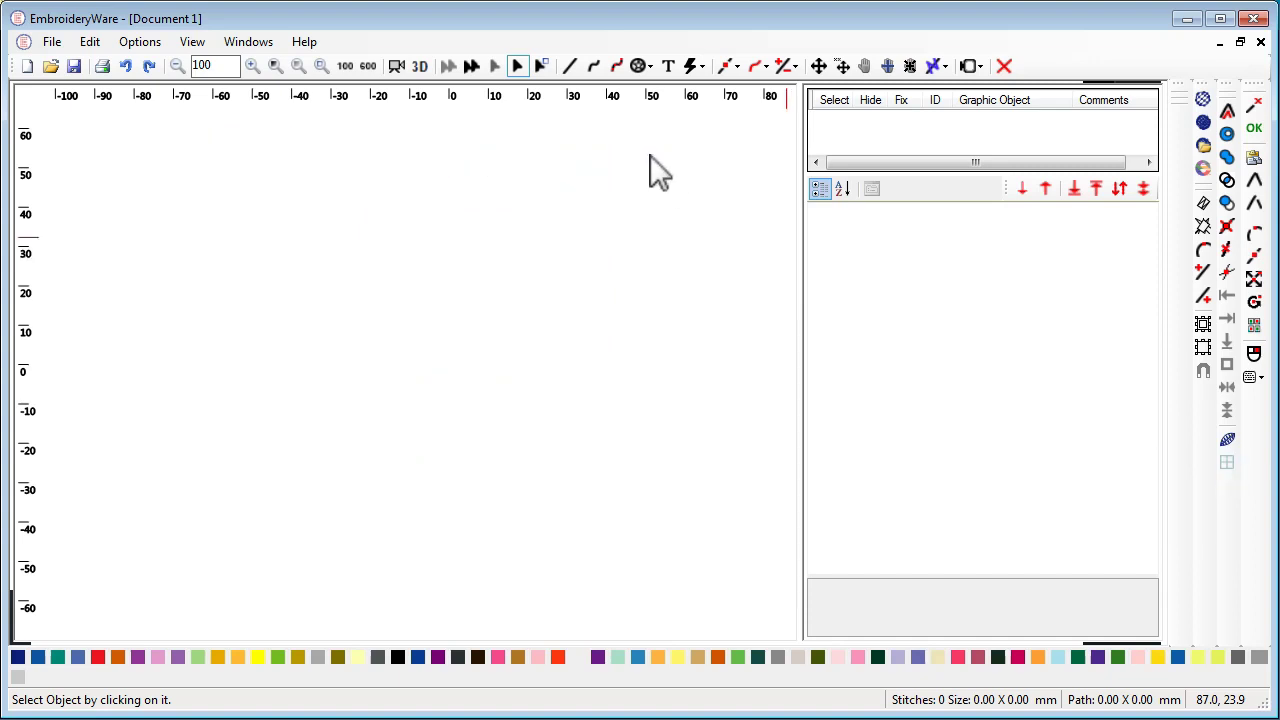
Step: Draw a circle about 67 mm in diameter, slightly above and left of the origin, and make the object list taller
{"action": "left_click", "coordinate": [642, 66]}
{"action": "left_click", "coordinate": [648, 97]}
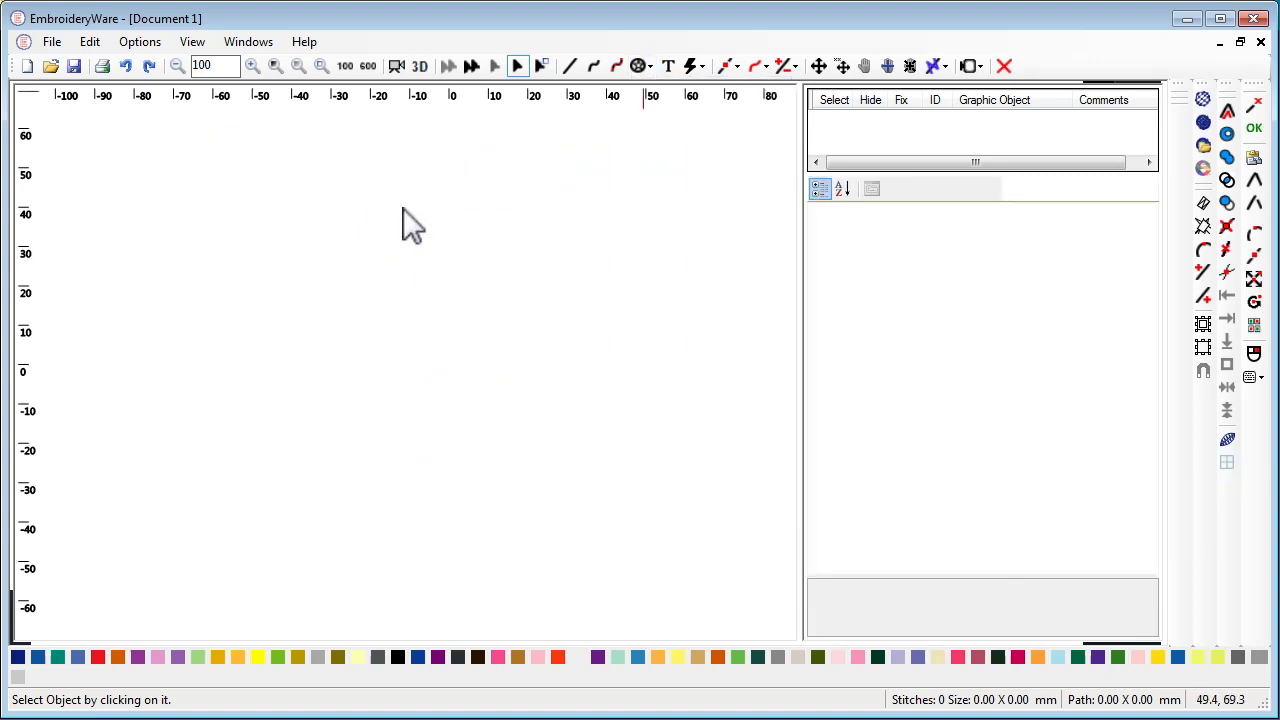
{"action": "left_click", "coordinate": [403, 202]}
{"action": "left_click", "coordinate": [431, 464]}
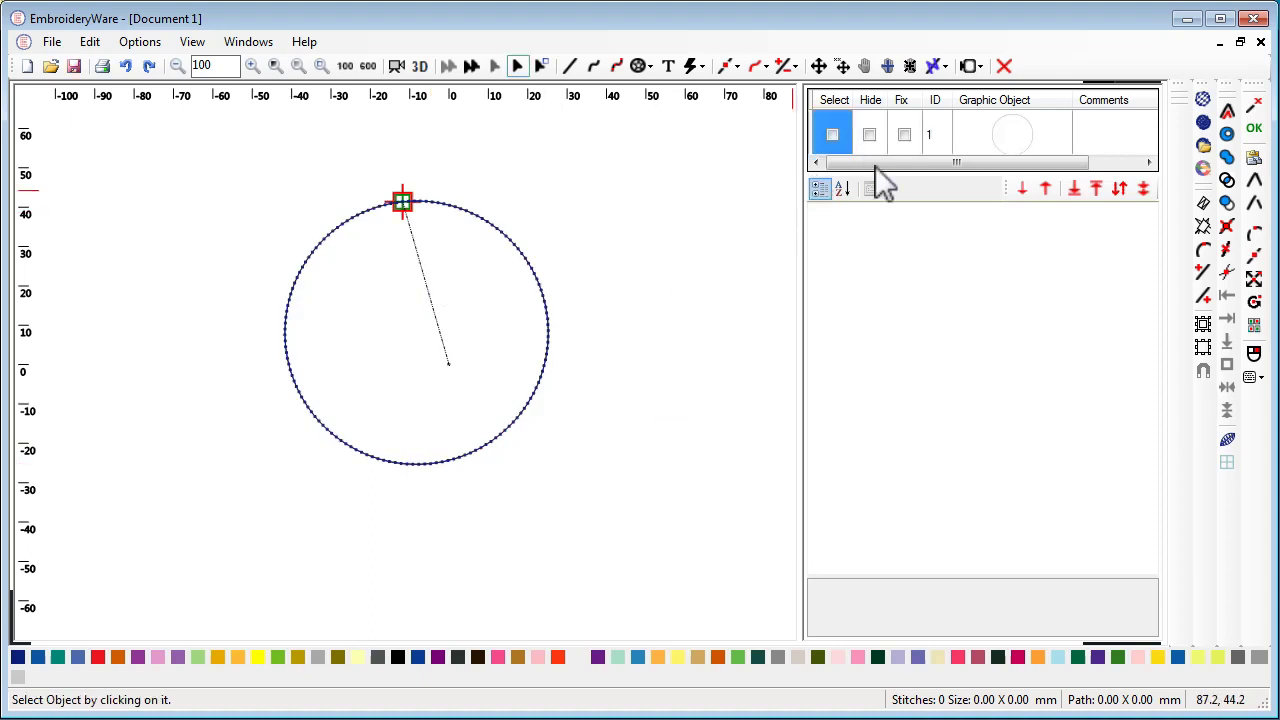
{"action": "left_click_drag", "start_coordinate": [880, 173], "coordinate": [860, 247]}
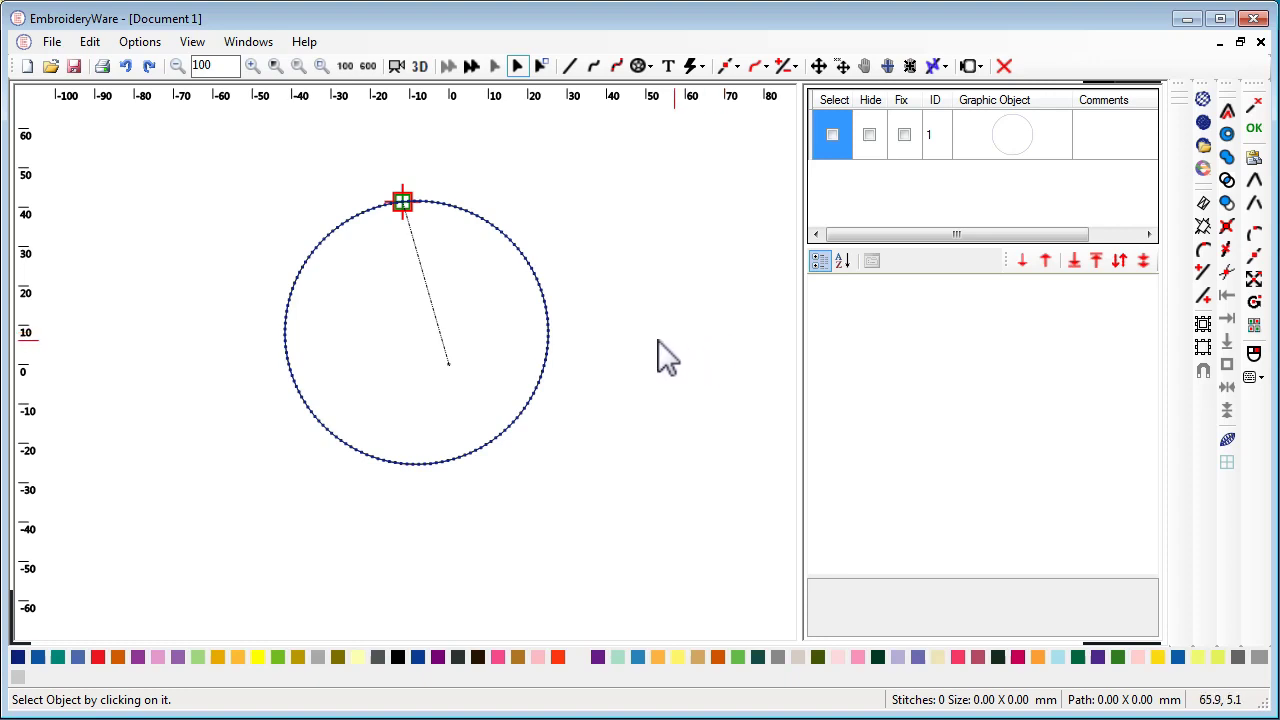
{"action": "left_click_drag", "start_coordinate": [621, 351], "coordinate": [651, 382]}
{"action": "scroll", "coordinate": [660, 400], "scroll_direction": "up", "scroll_amount": 2}
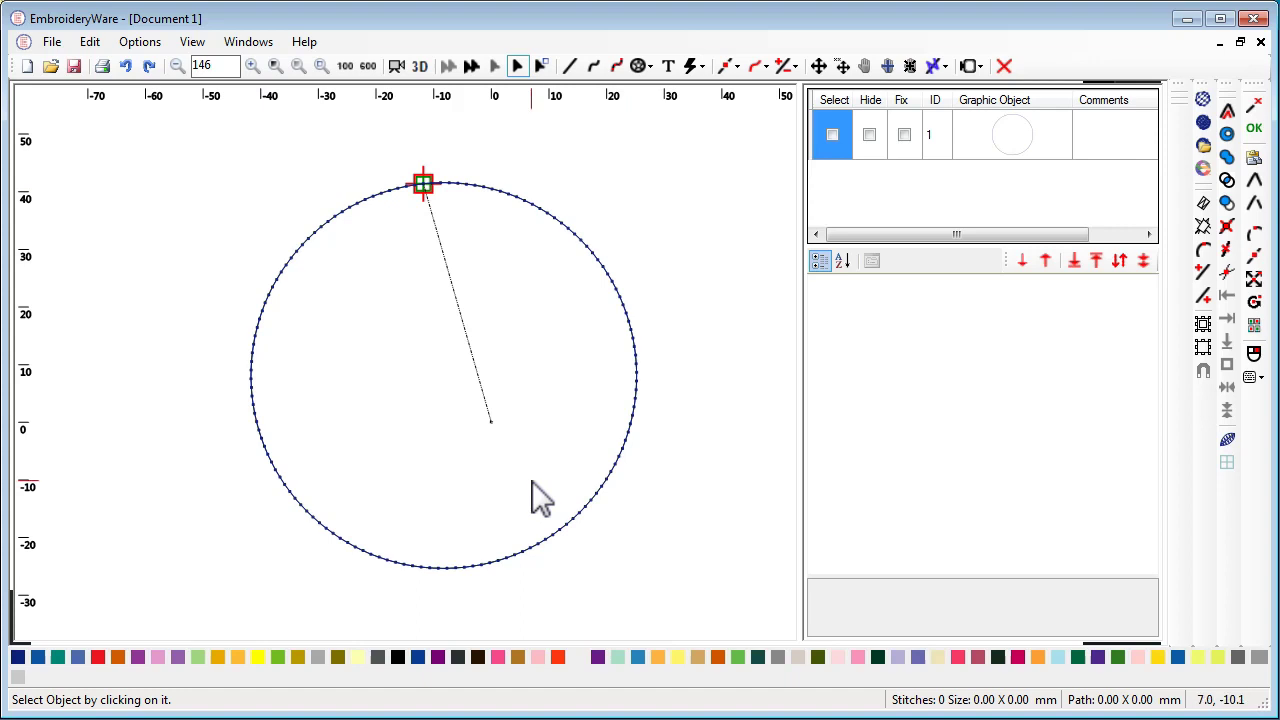
Step: Apply the Fill TopStitches command to the circle and undo the fill
{"action": "left_click", "coordinate": [832, 135]}
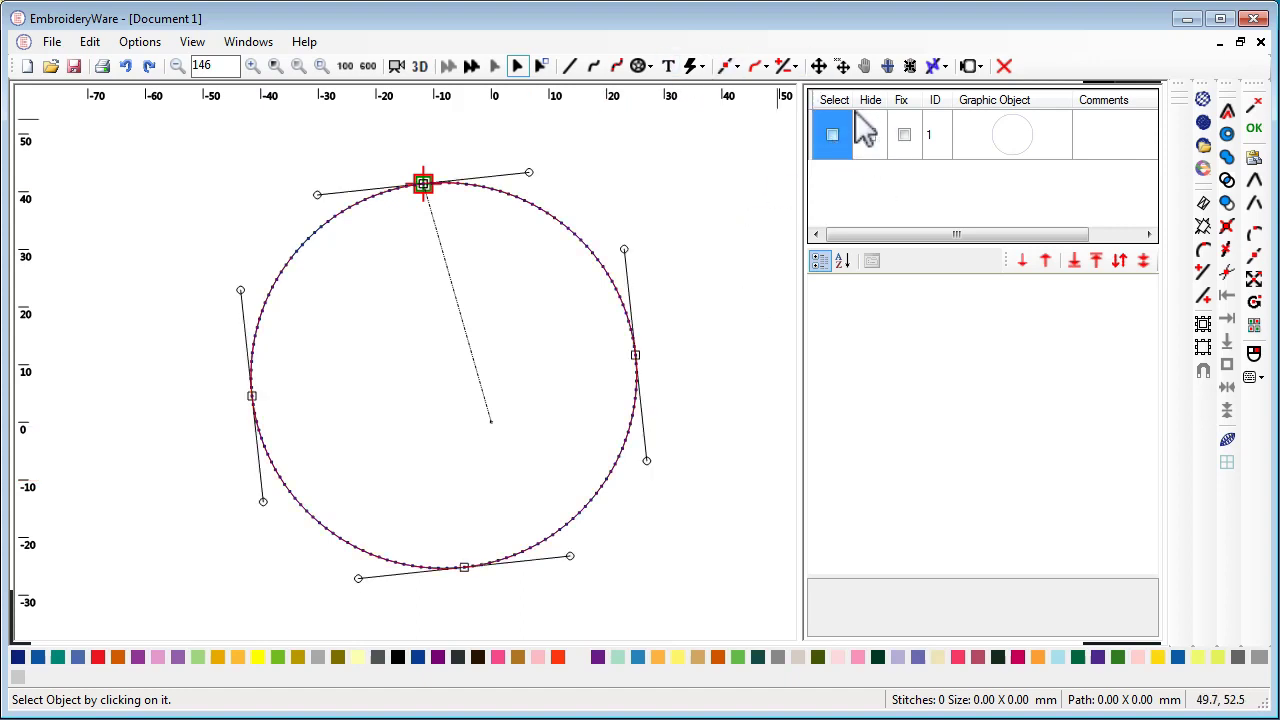
{"action": "left_click", "coordinate": [834, 137]}
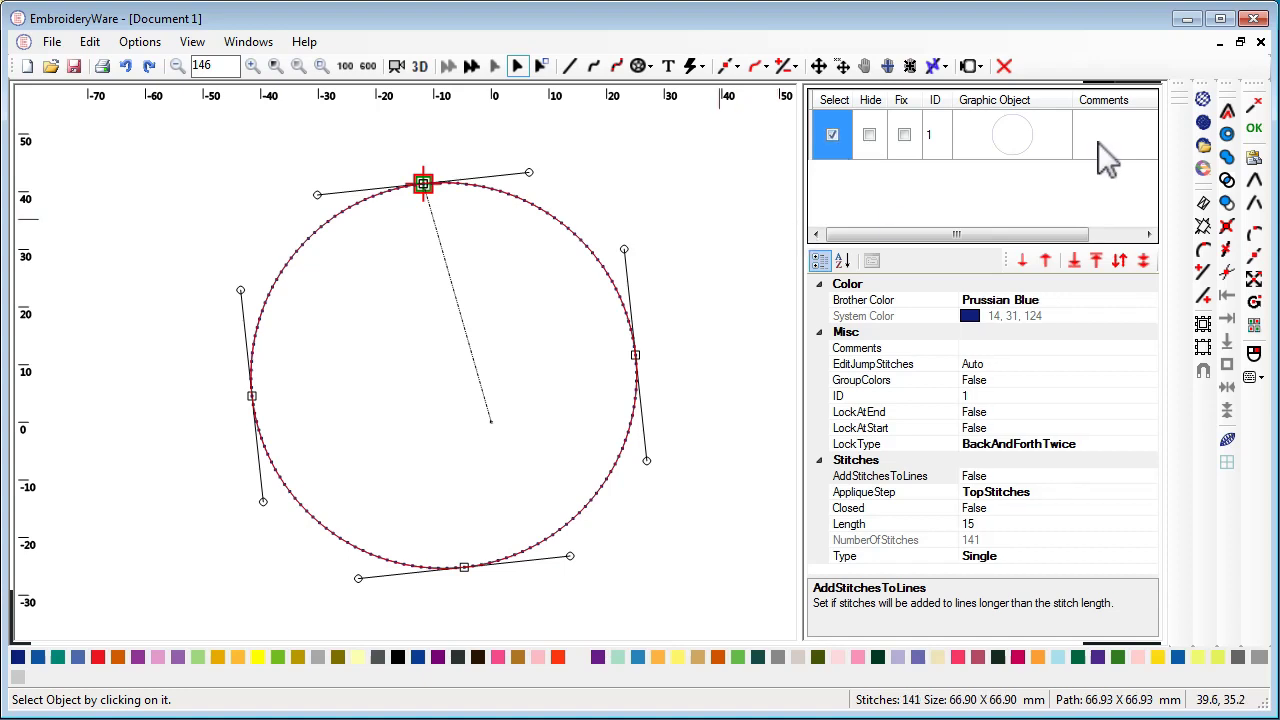
{"action": "left_click", "coordinate": [1204, 123]}
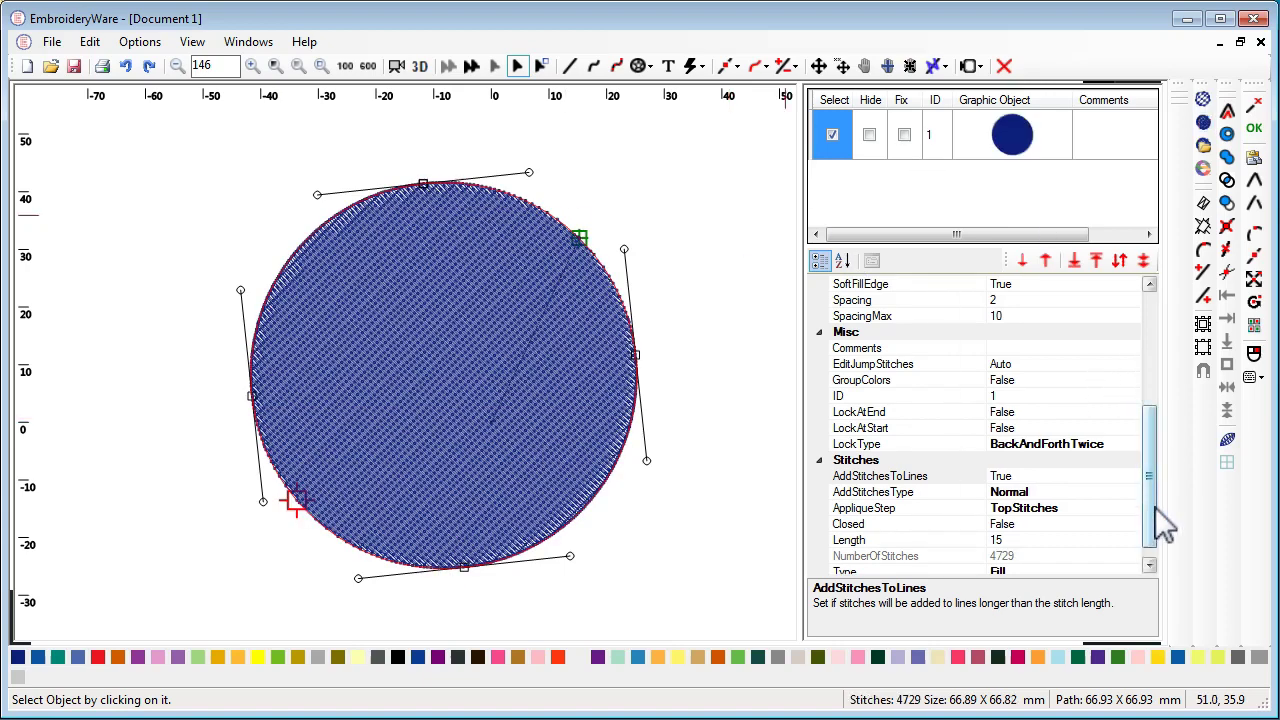
{"action": "scroll", "coordinate": [1151, 530], "scroll_direction": "down", "scroll_amount": 1}
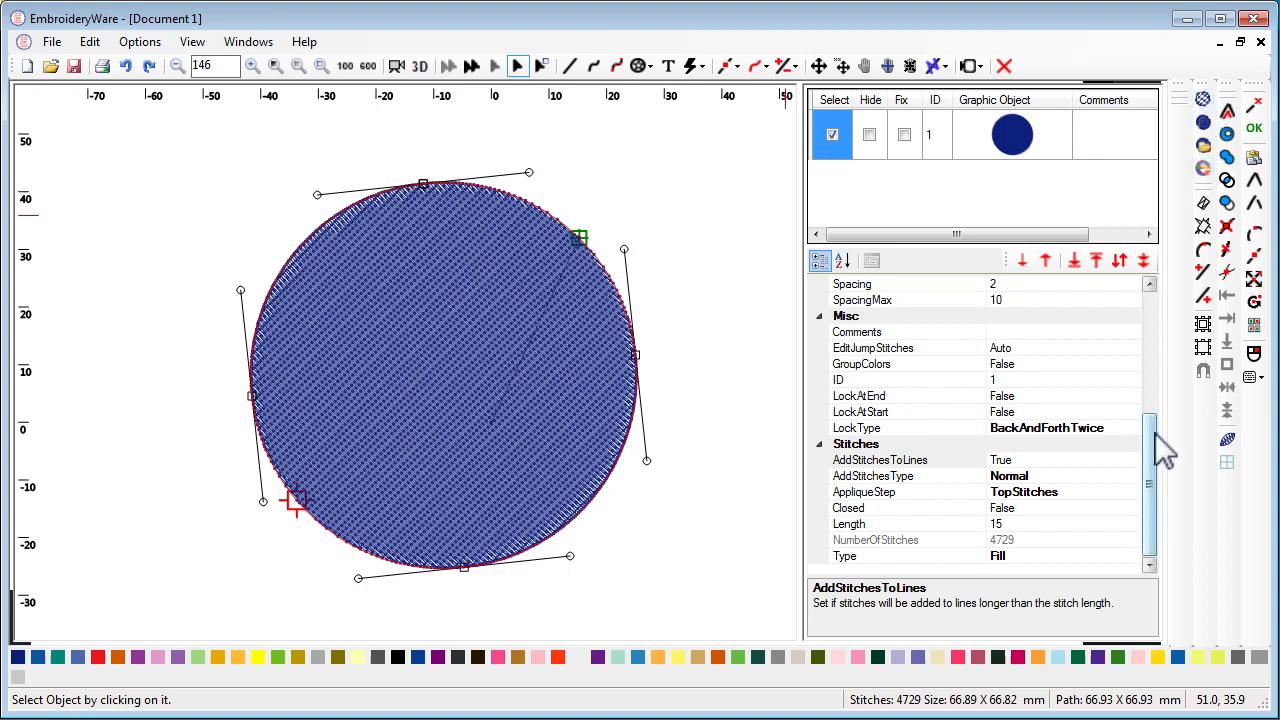
{"action": "left_click", "coordinate": [694, 68]}
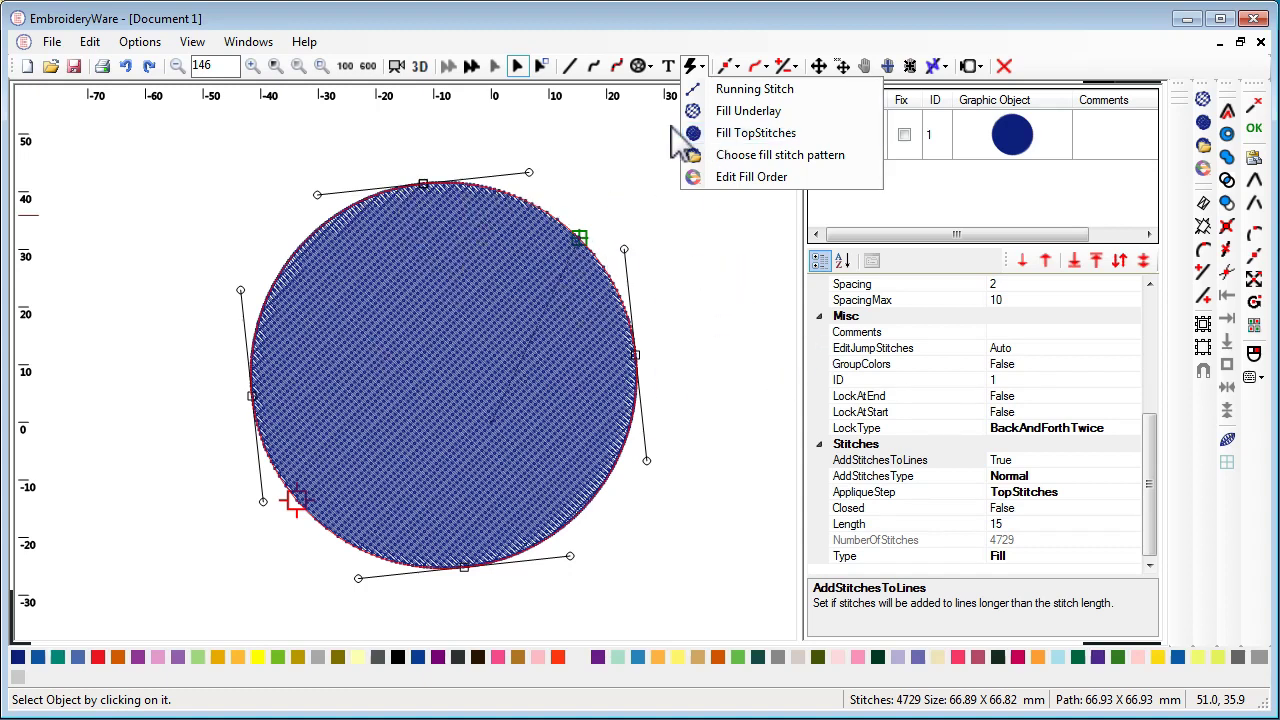
{"action": "left_click", "coordinate": [752, 132]}
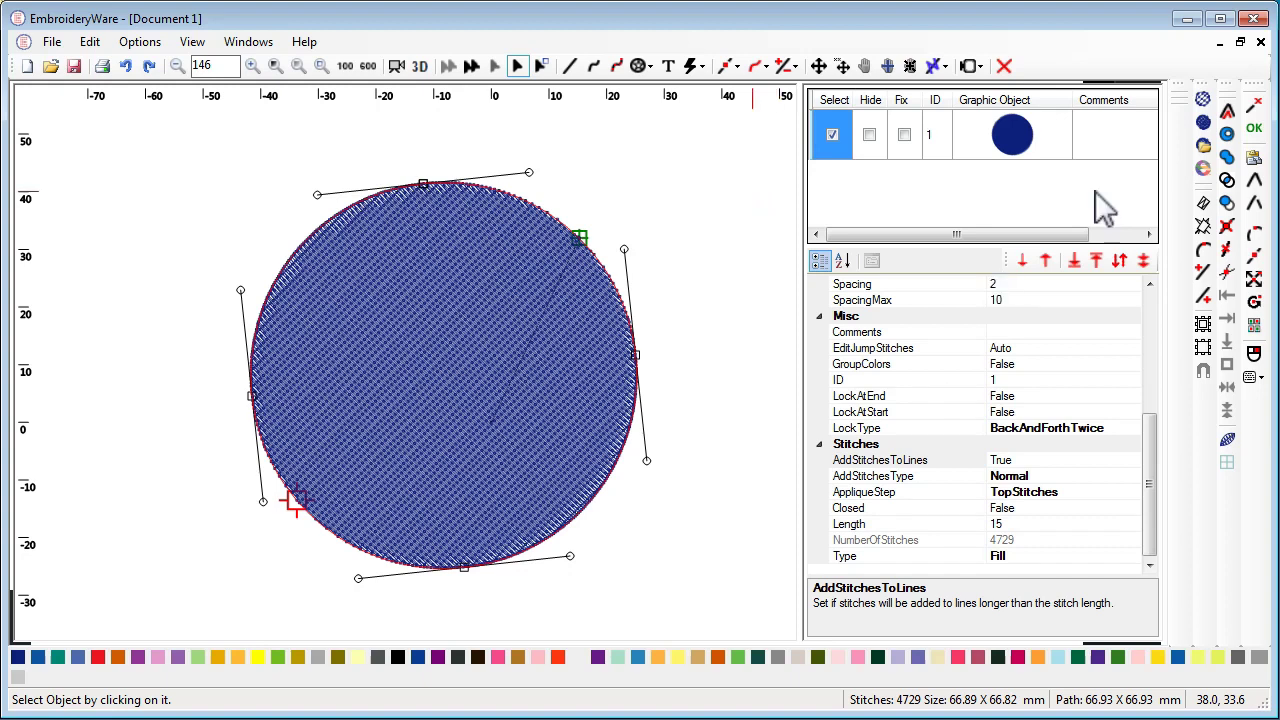
{"action": "left_click", "coordinate": [125, 65]}
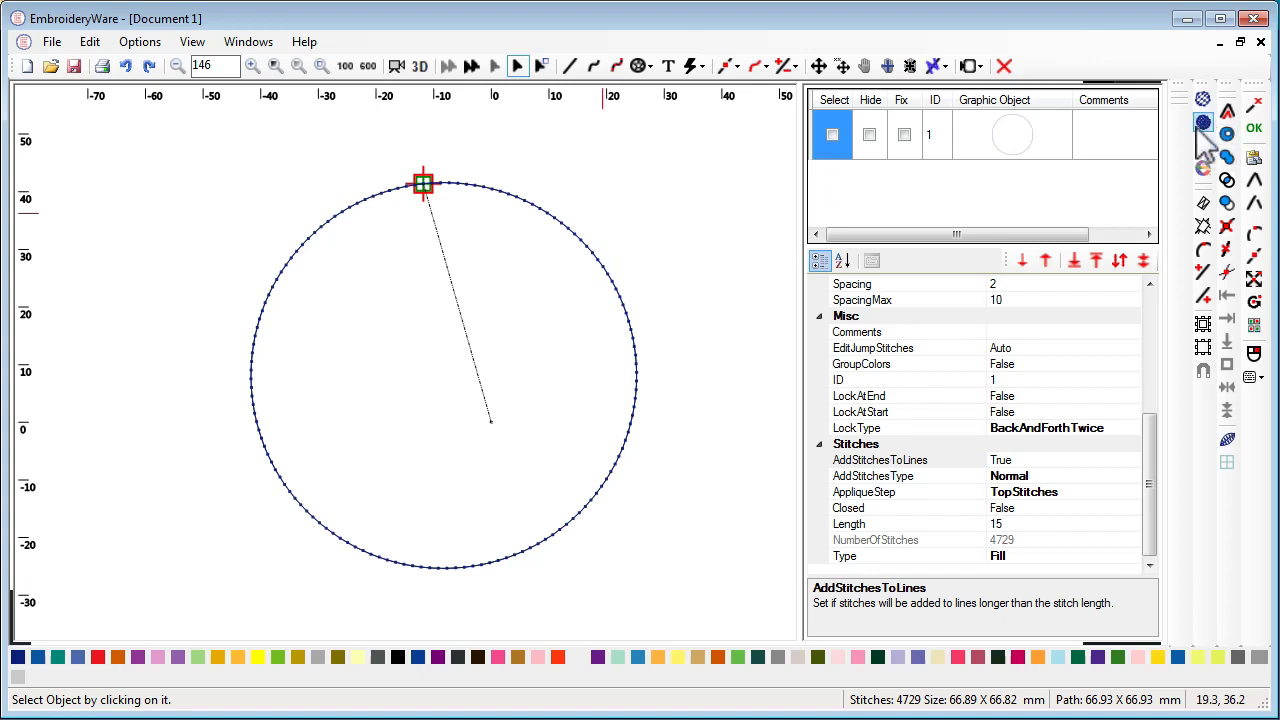
Step: Reselect the circle in the object list and examine its color, misc and stitch properties
{"action": "left_click_drag", "start_coordinate": [1158, 415], "coordinate": [1161, 309]}
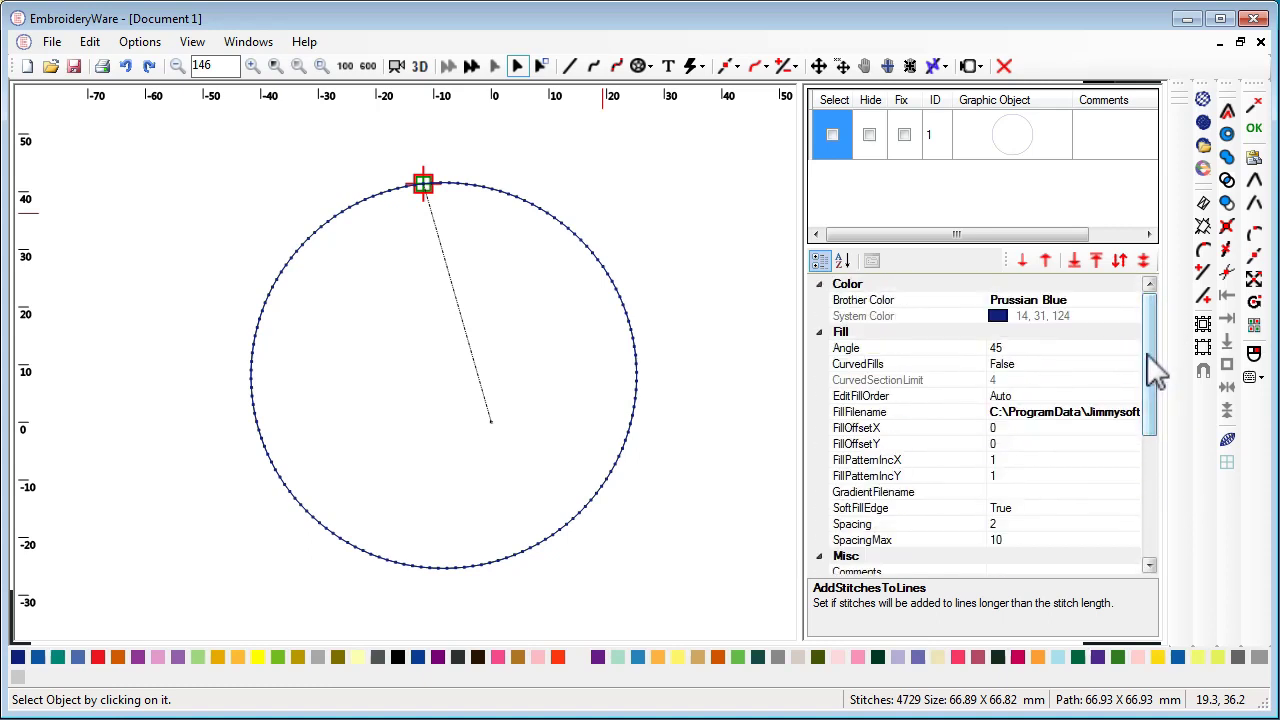
{"action": "left_click_drag", "start_coordinate": [1160, 370], "coordinate": [1173, 490]}
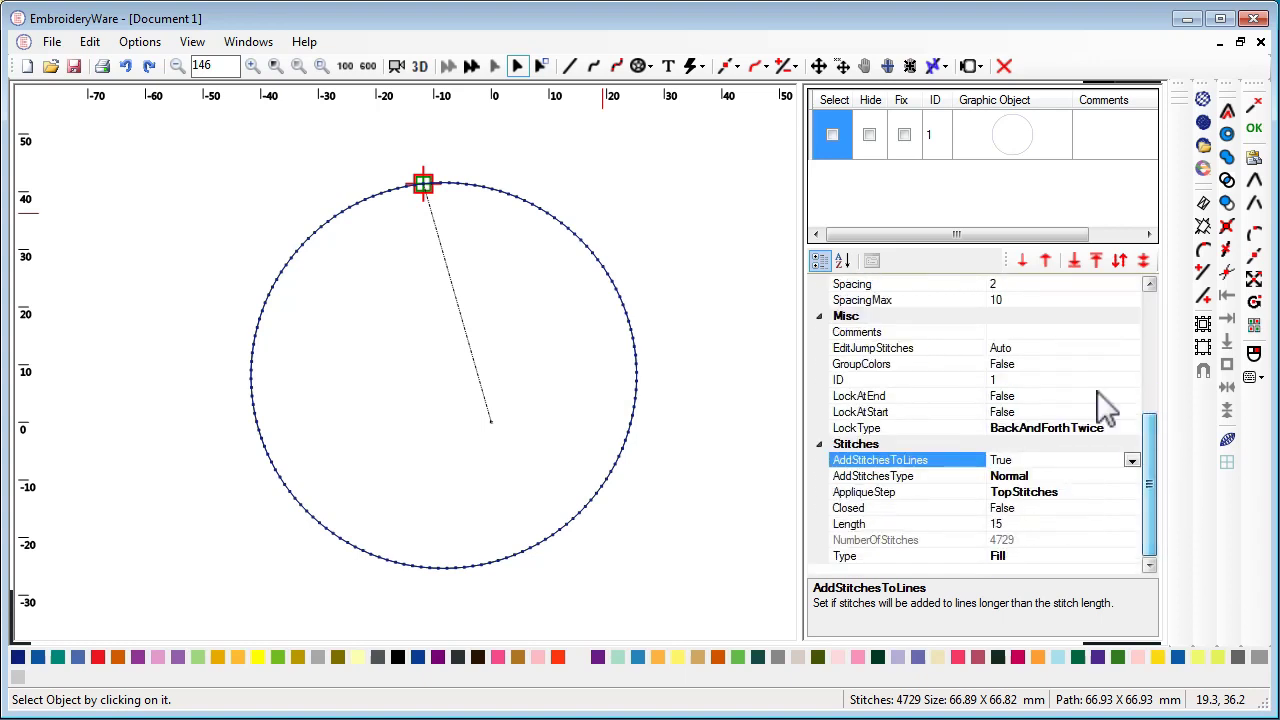
{"action": "left_click", "coordinate": [832, 135]}
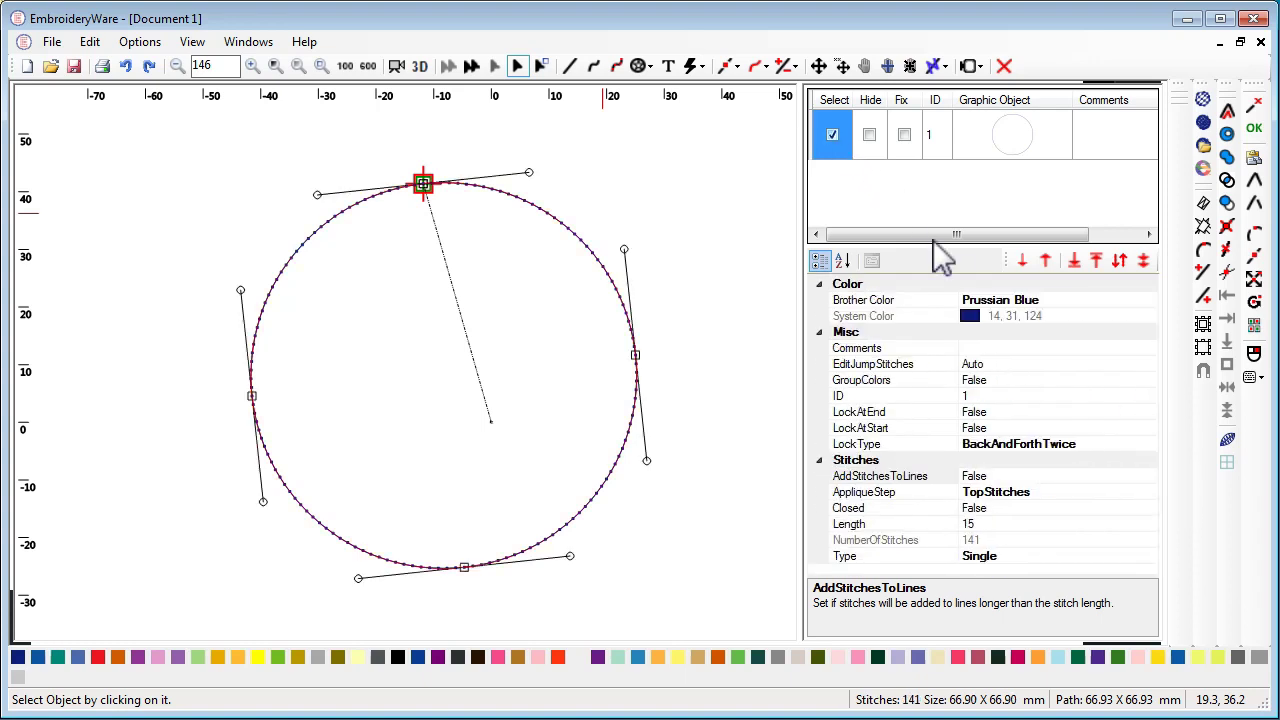
{"action": "left_click", "coordinate": [900, 476]}
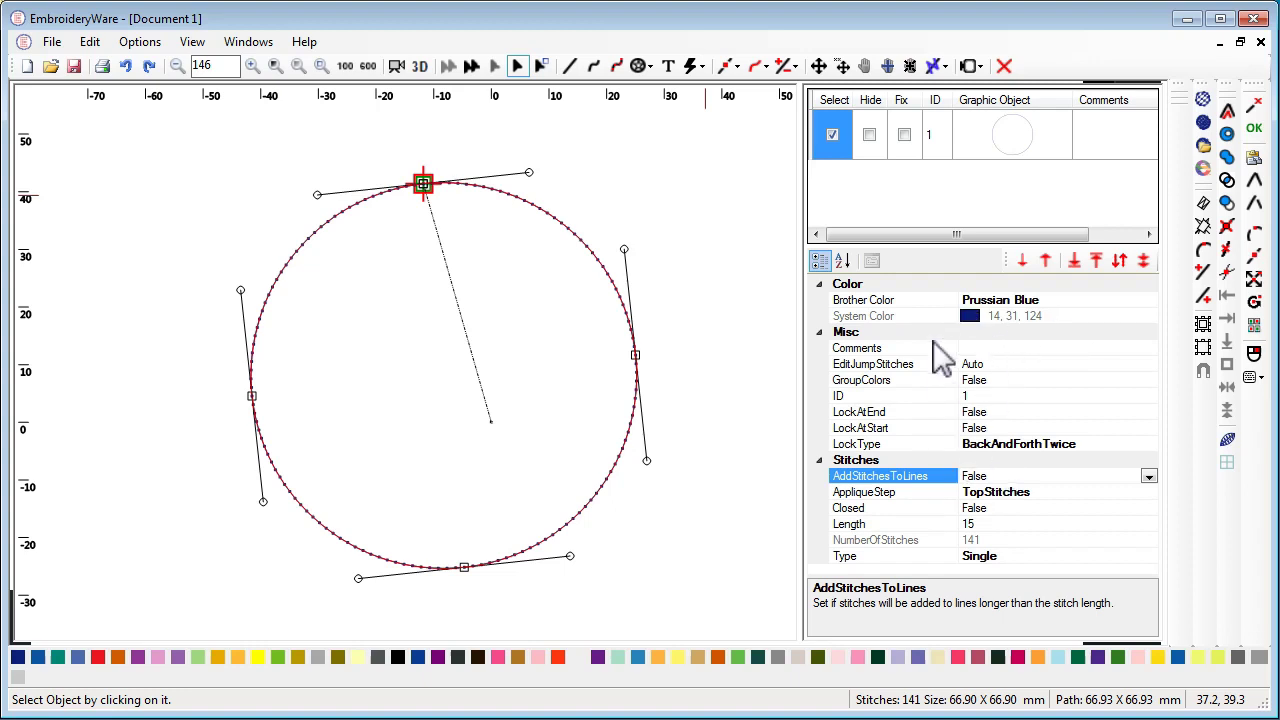
Step: Change the circle's thread color to Salmon Pink and deselect the circle
{"action": "left_click", "coordinate": [1030, 302]}
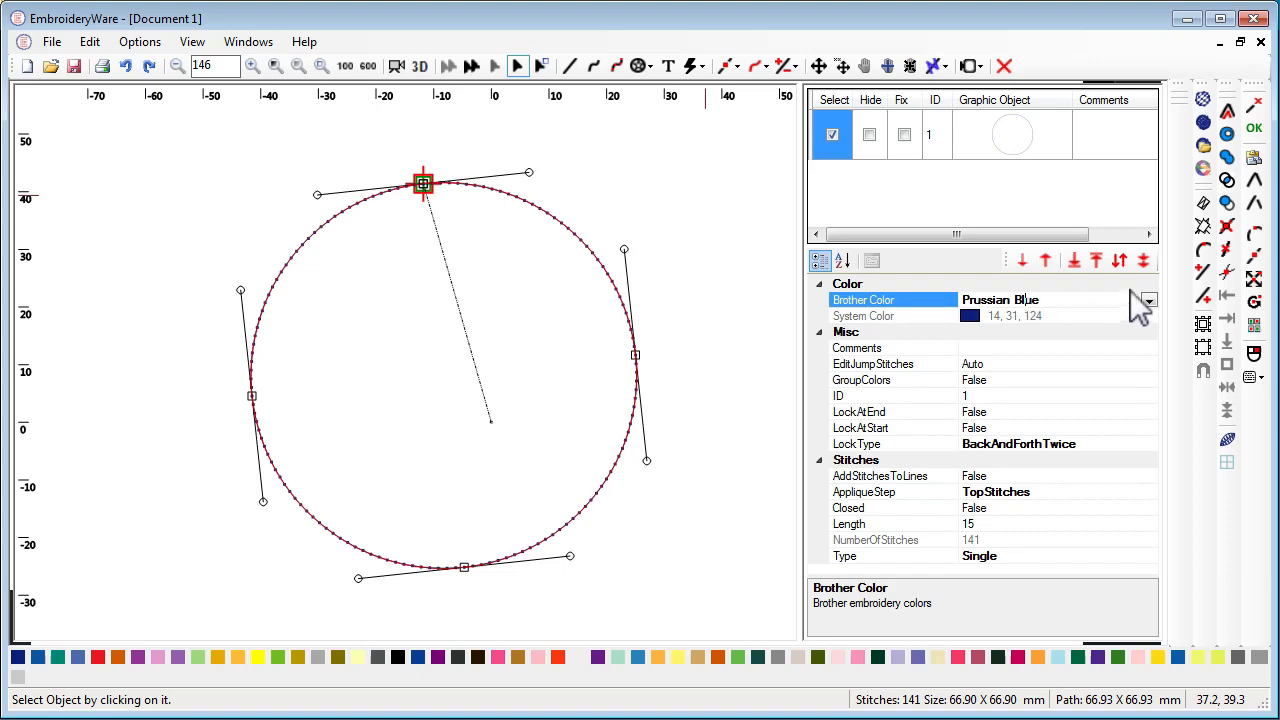
{"action": "left_click", "coordinate": [1148, 301]}
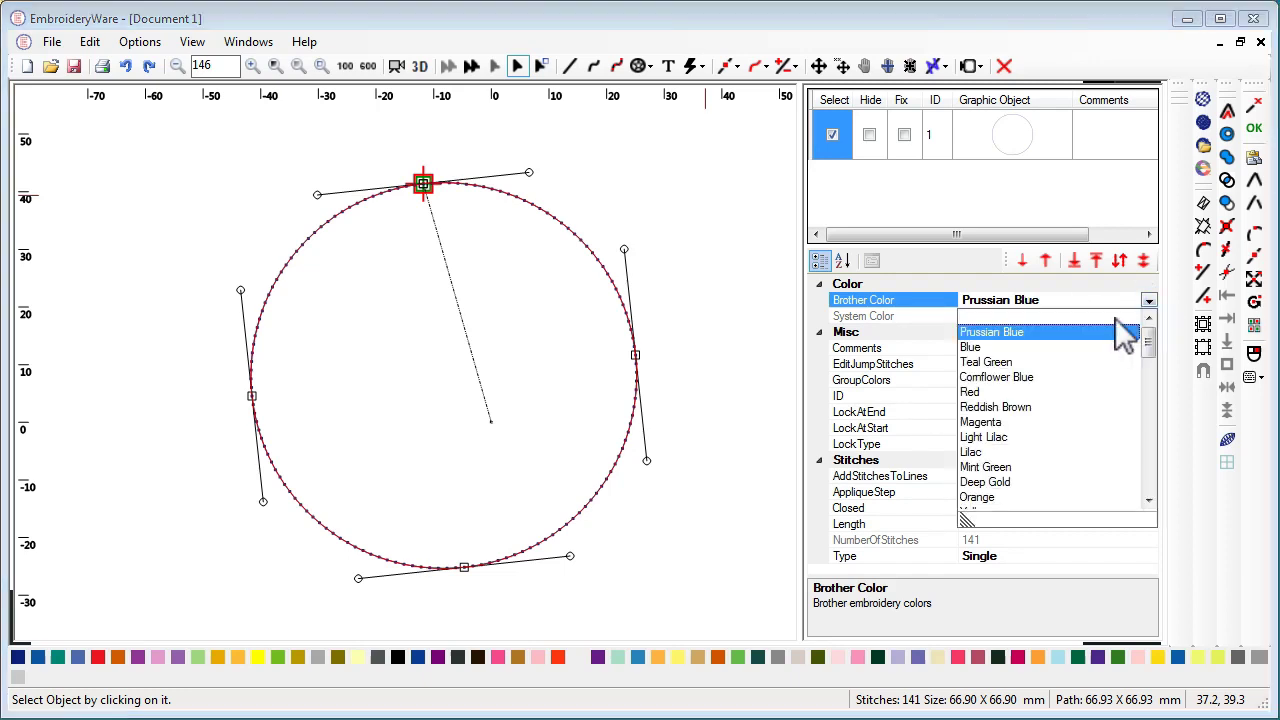
{"action": "left_click_drag", "start_coordinate": [1149, 346], "coordinate": [1132, 309]}
{"action": "left_click", "coordinate": [994, 302]}
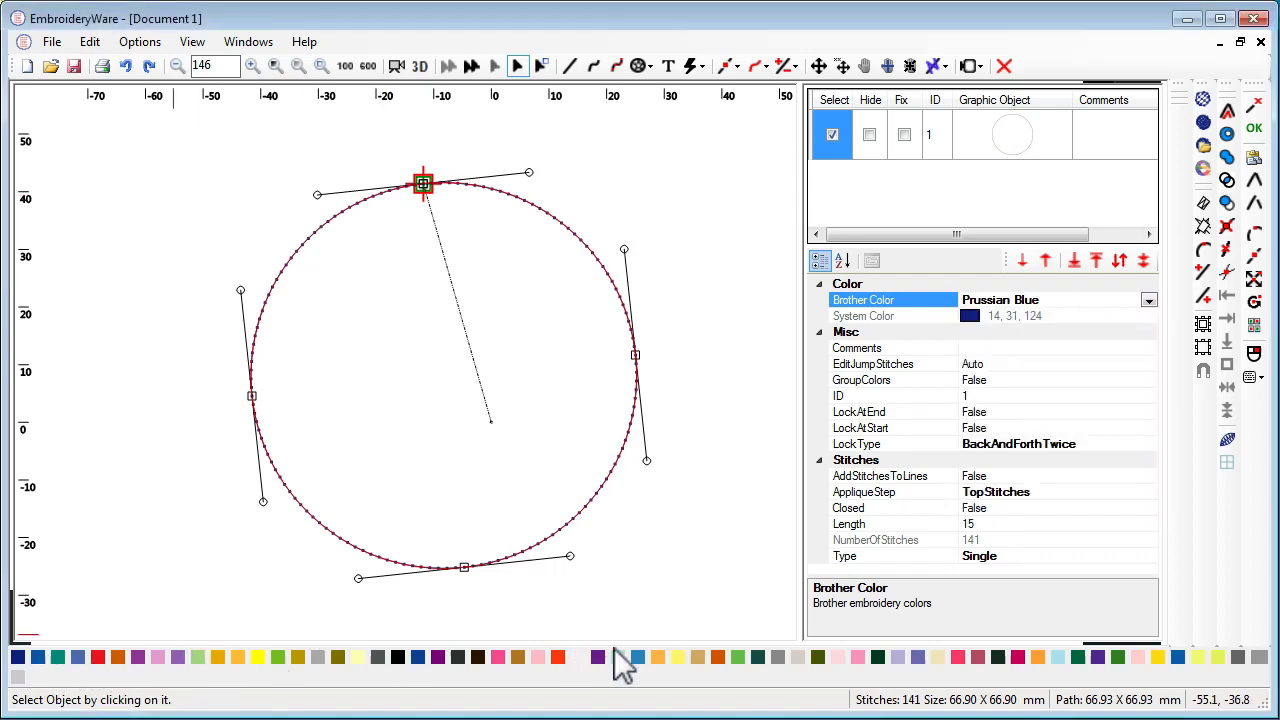
{"action": "left_click", "coordinate": [538, 657]}
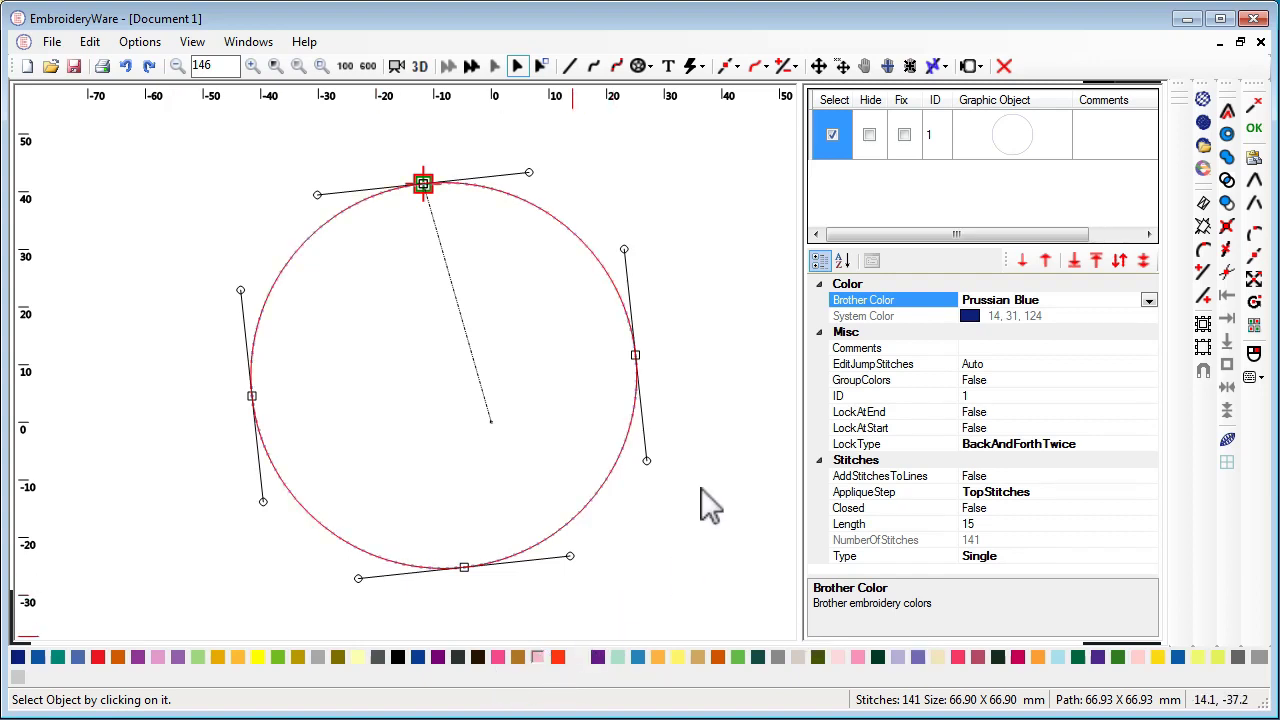
{"action": "left_click", "coordinate": [836, 138]}
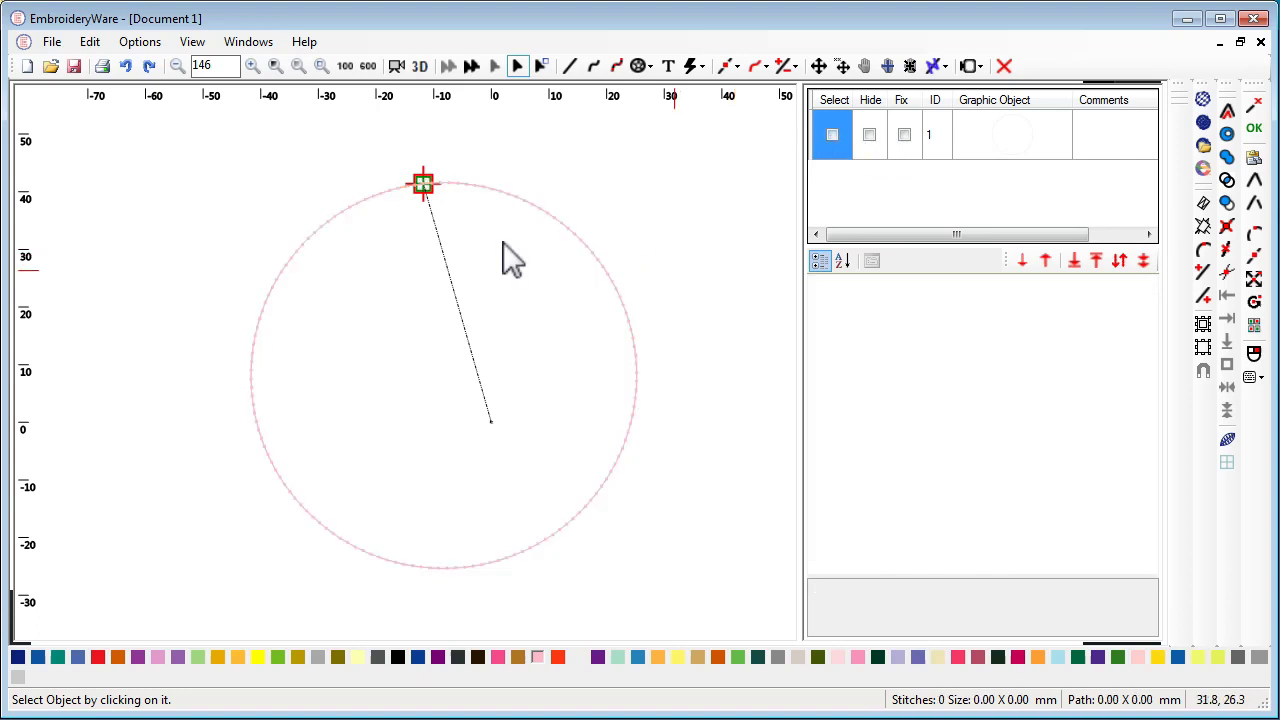
Step: Change the circle's thread color to Sky Blue, deselect it to check the stitches, and select it again
{"action": "left_click", "coordinate": [833, 136]}
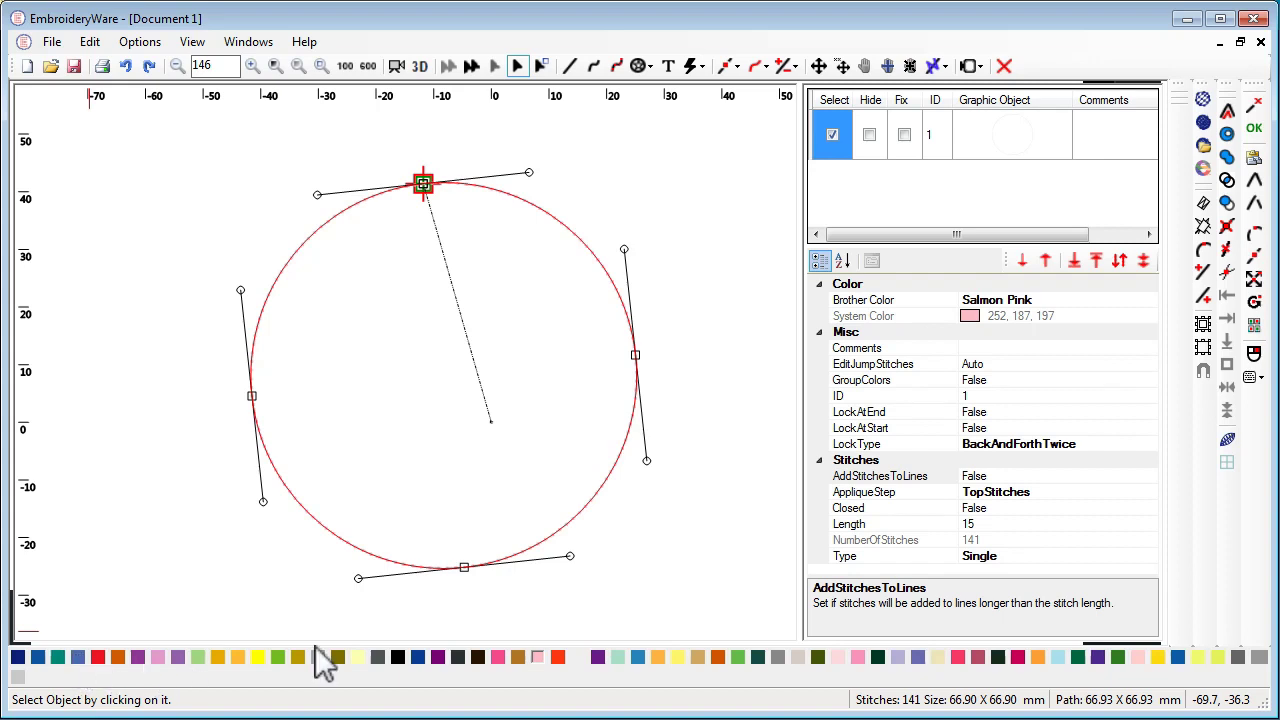
{"action": "left_click", "coordinate": [637, 657]}
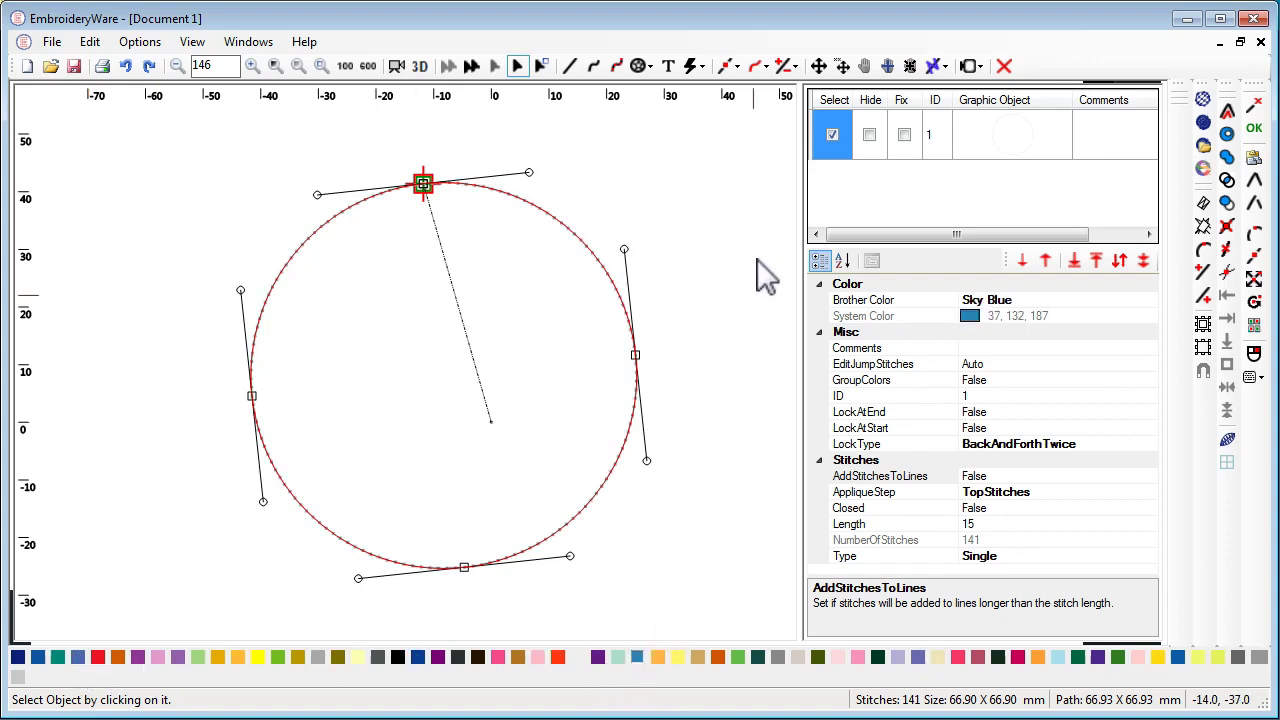
{"action": "left_click", "coordinate": [832, 134]}
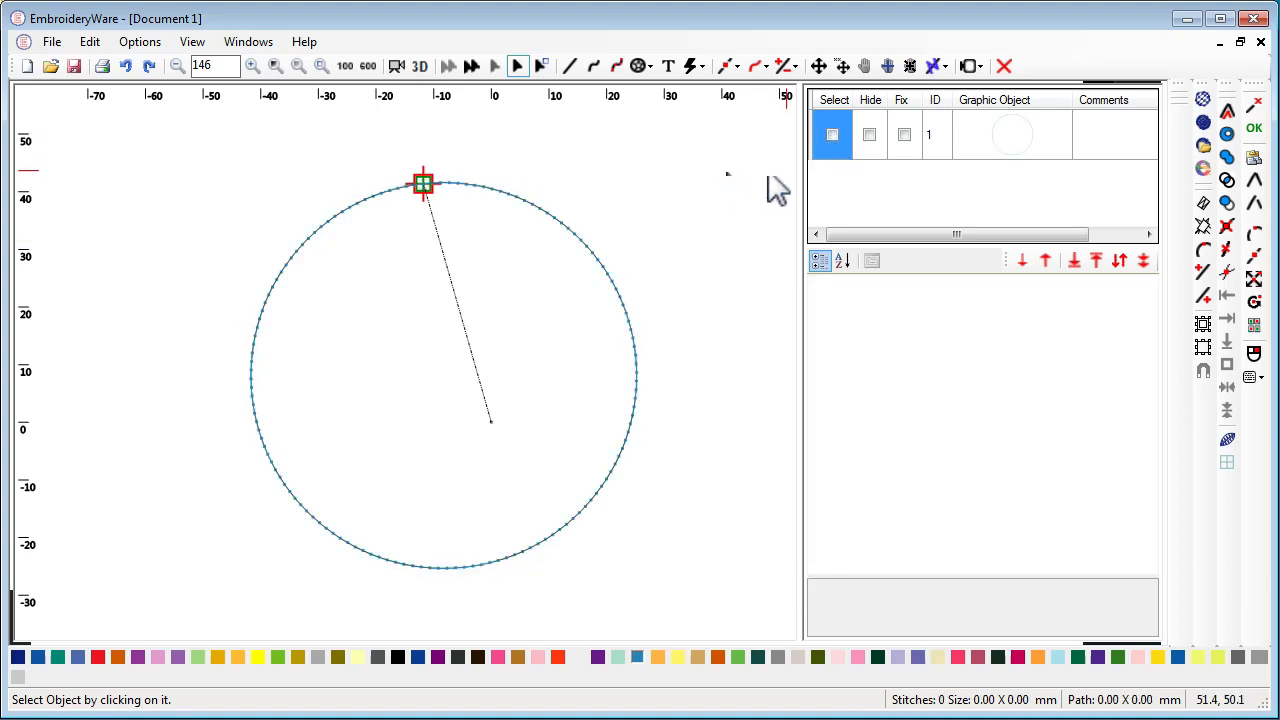
{"action": "left_click", "coordinate": [833, 135]}
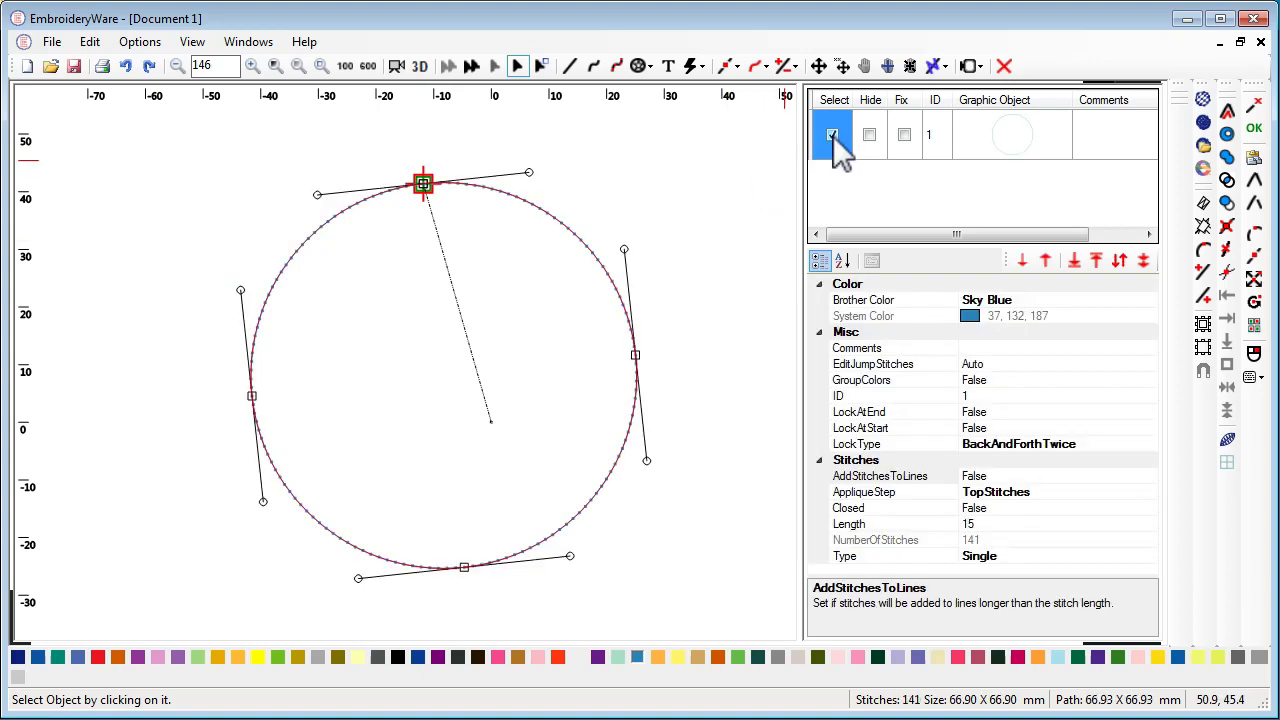
Step: Change the selected circle's stitch type from the single outline to Fill
{"action": "left_click", "coordinate": [1121, 562]}
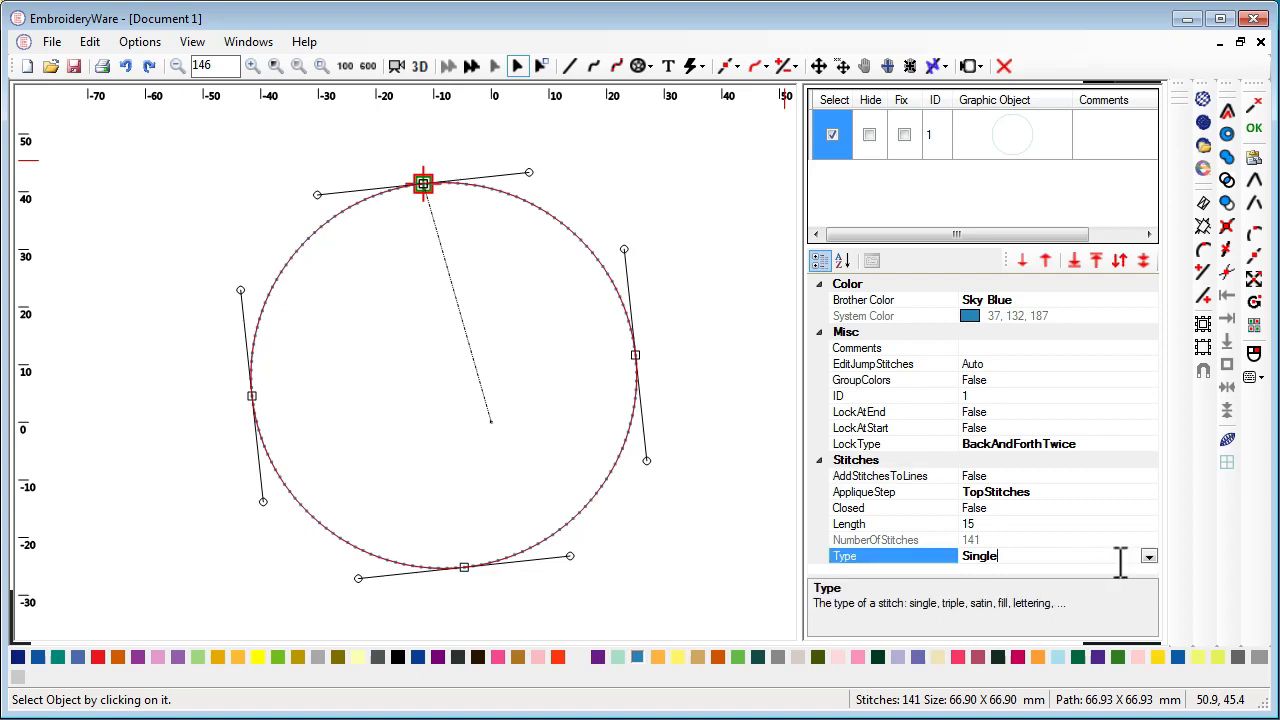
{"action": "left_click", "coordinate": [1150, 557]}
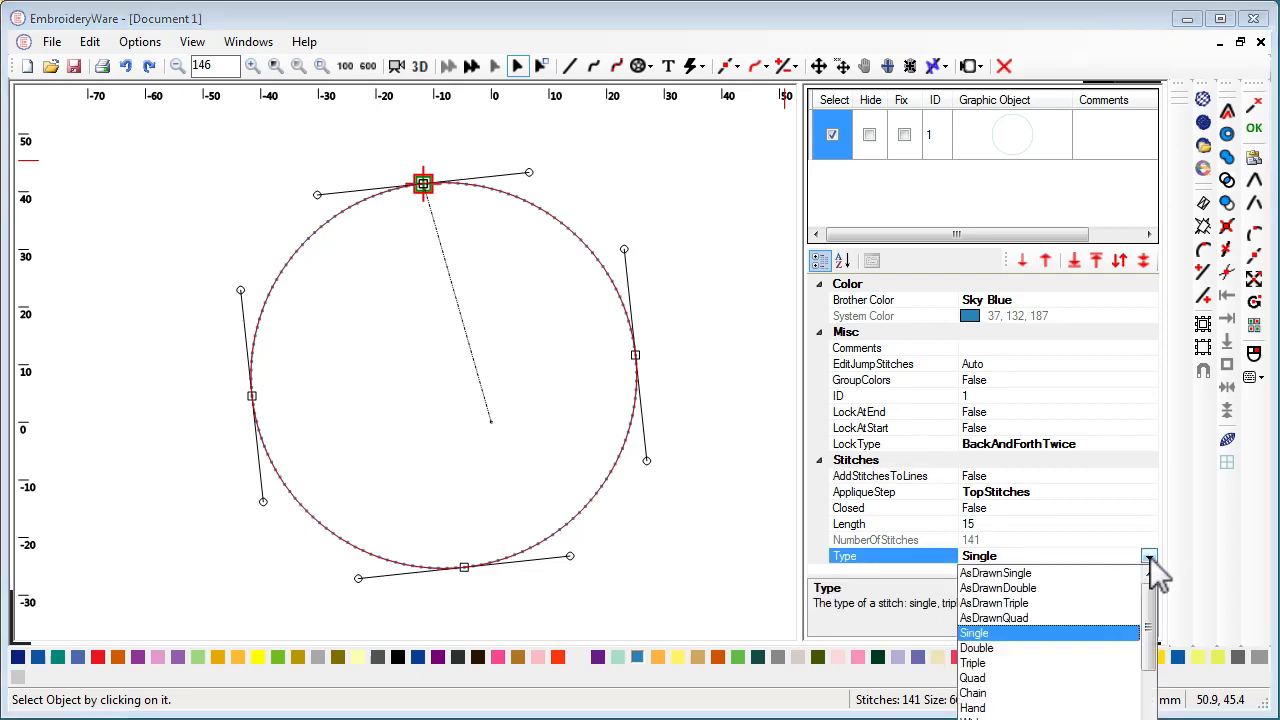
{"action": "left_click_drag", "start_coordinate": [1150, 609], "coordinate": [1168, 633]}
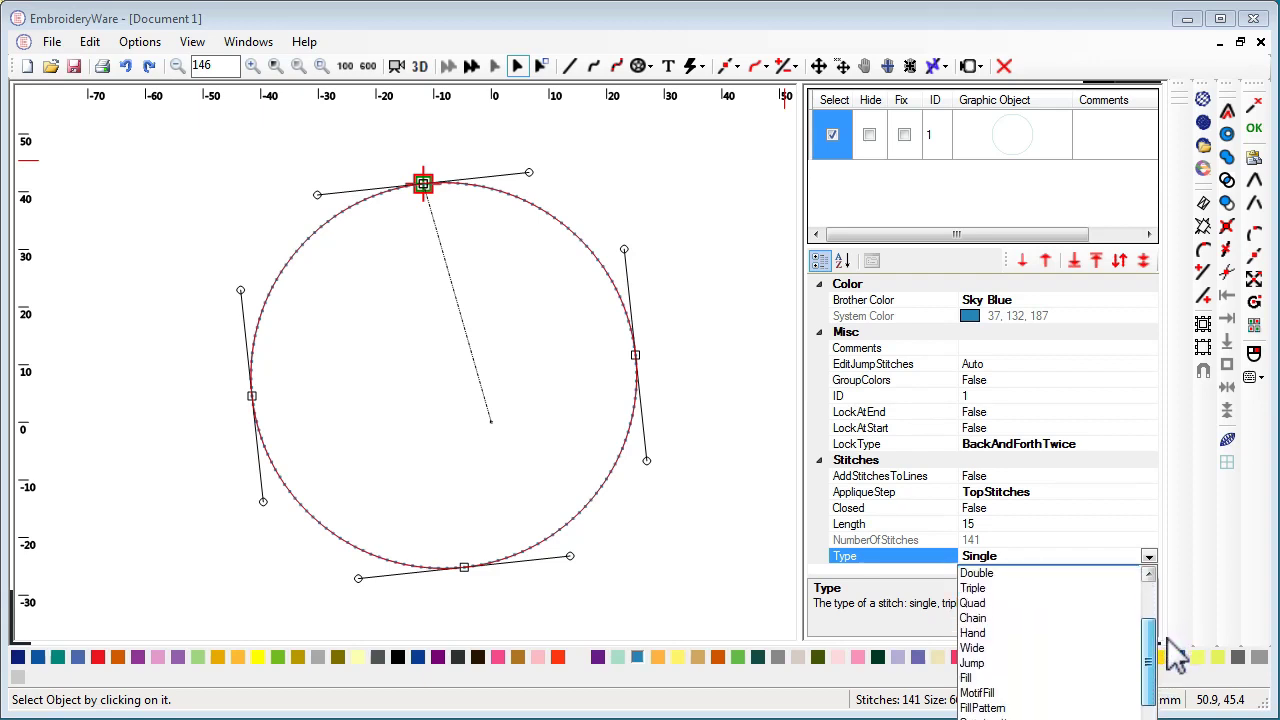
{"action": "left_click", "coordinate": [973, 678]}
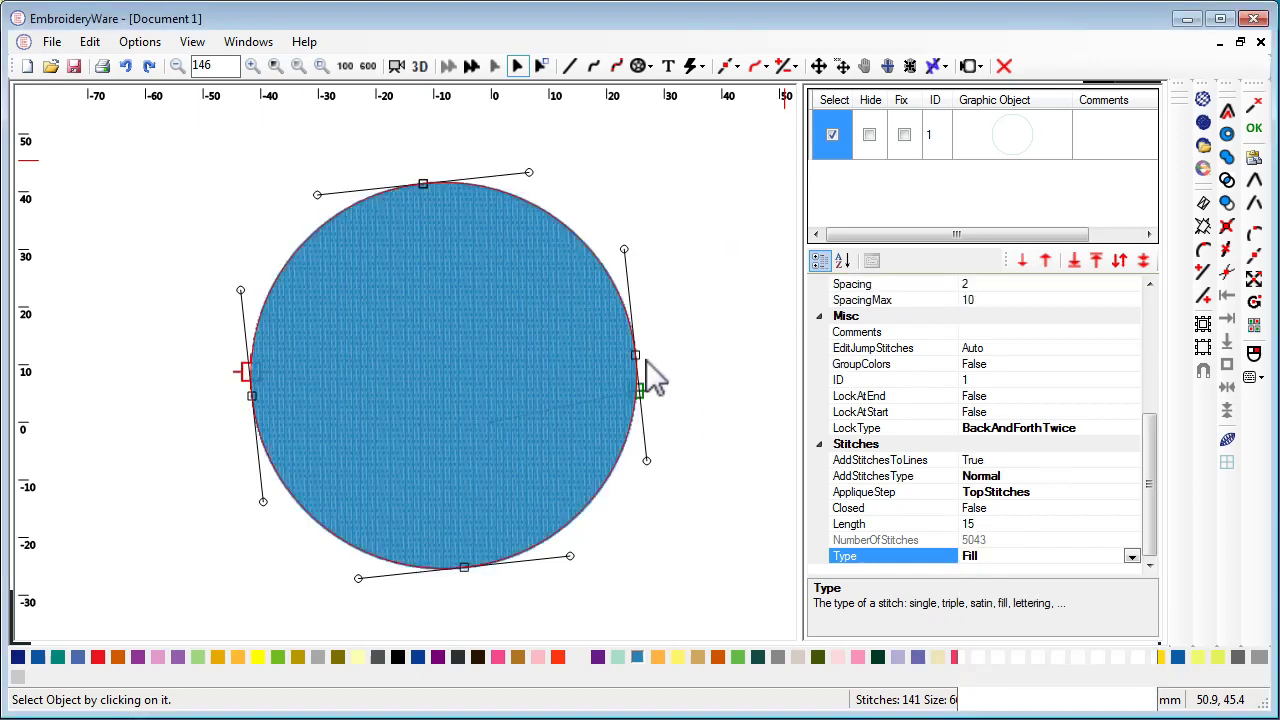
{"action": "left_click_drag", "start_coordinate": [958, 404], "coordinate": [987, 404]}
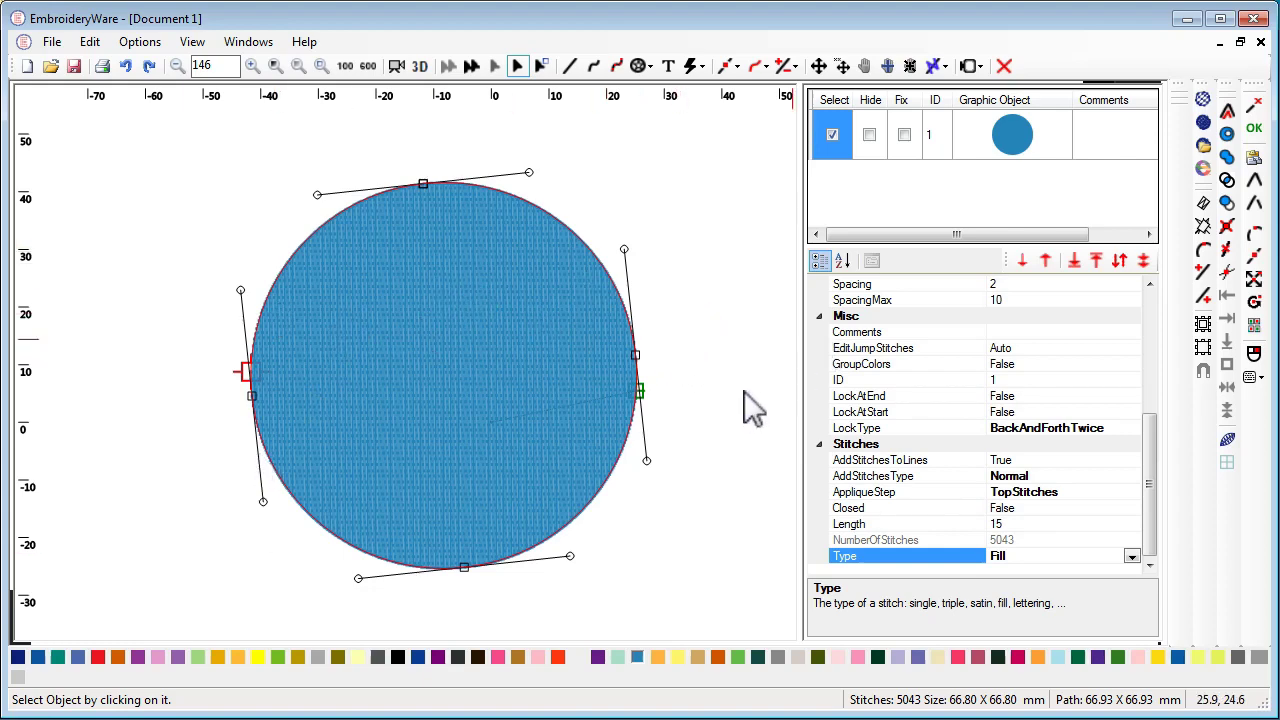
Step: Examine the circle's fill stitches up close to see the line spacing and the placement of the stitch points
{"action": "scroll", "coordinate": [703, 411], "scroll_direction": "up", "scroll_amount": 5}
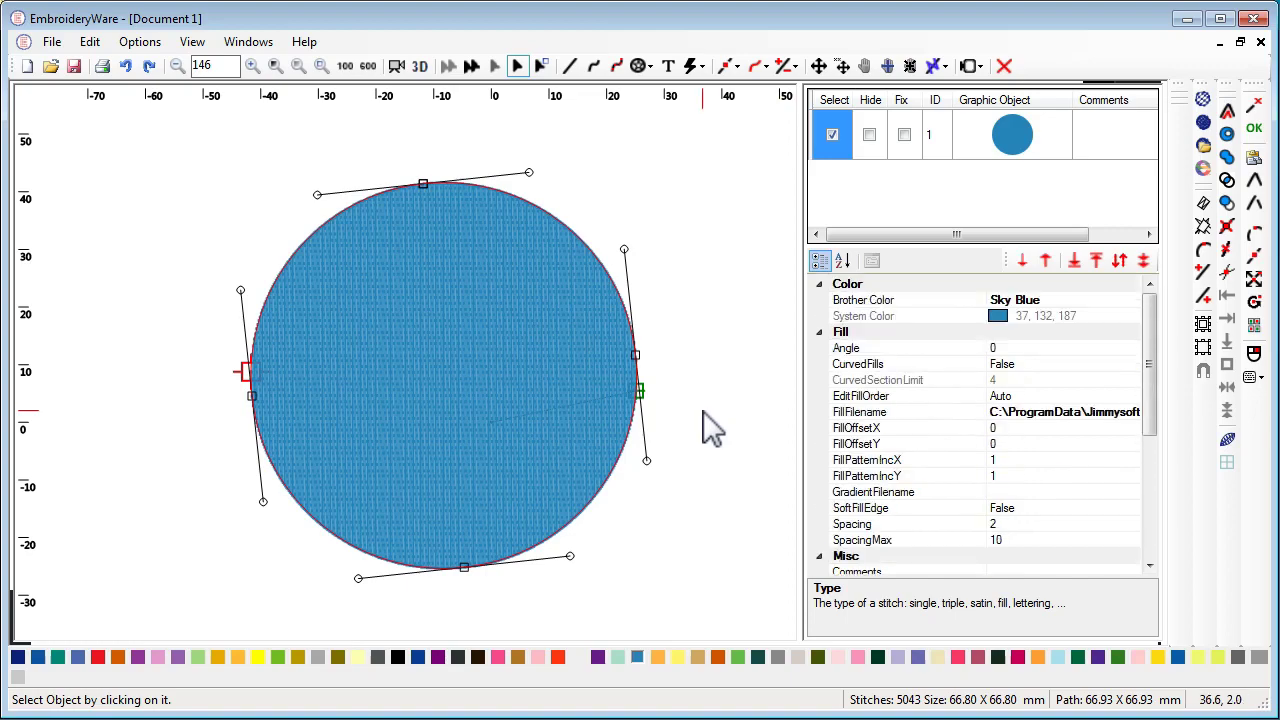
{"action": "scroll", "coordinate": [700, 413], "scroll_direction": "up", "scroll_amount": 3}
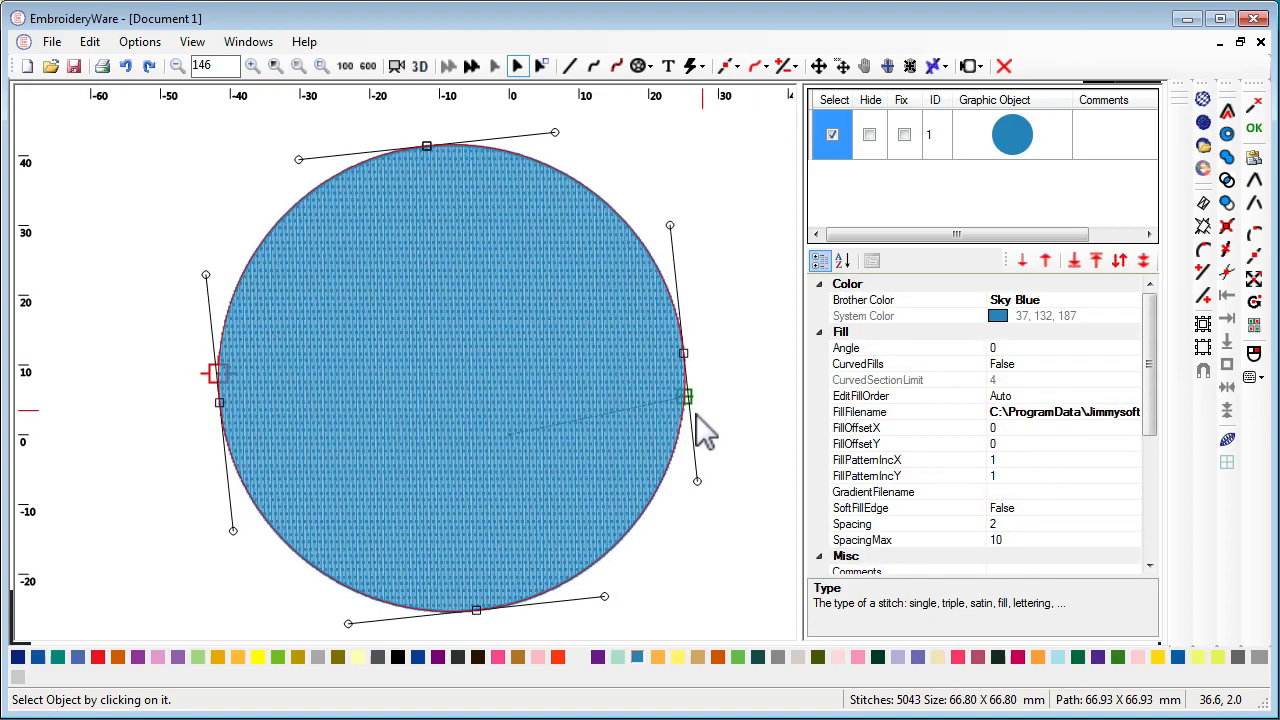
{"action": "scroll", "coordinate": [697, 416], "scroll_direction": "up", "scroll_amount": 1}
{"action": "scroll", "coordinate": [696, 414], "scroll_direction": "up", "scroll_amount": 1}
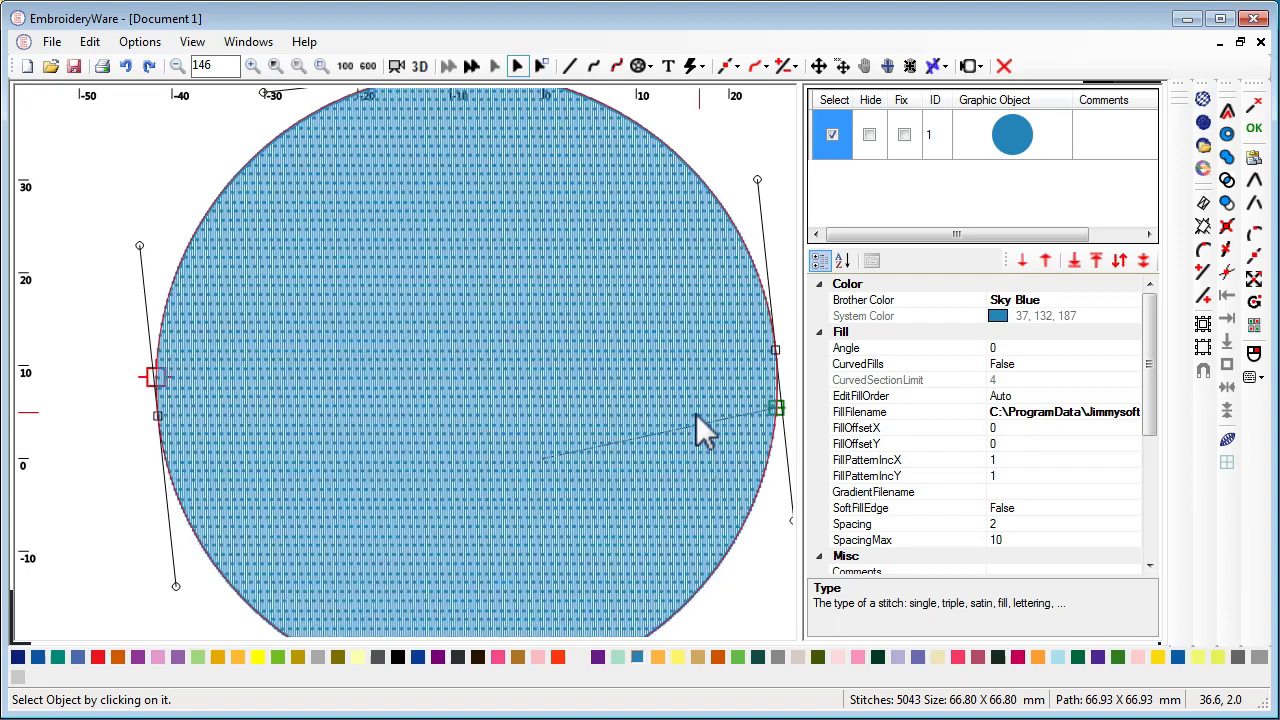
{"action": "scroll", "coordinate": [696, 414], "scroll_direction": "up", "scroll_amount": 2}
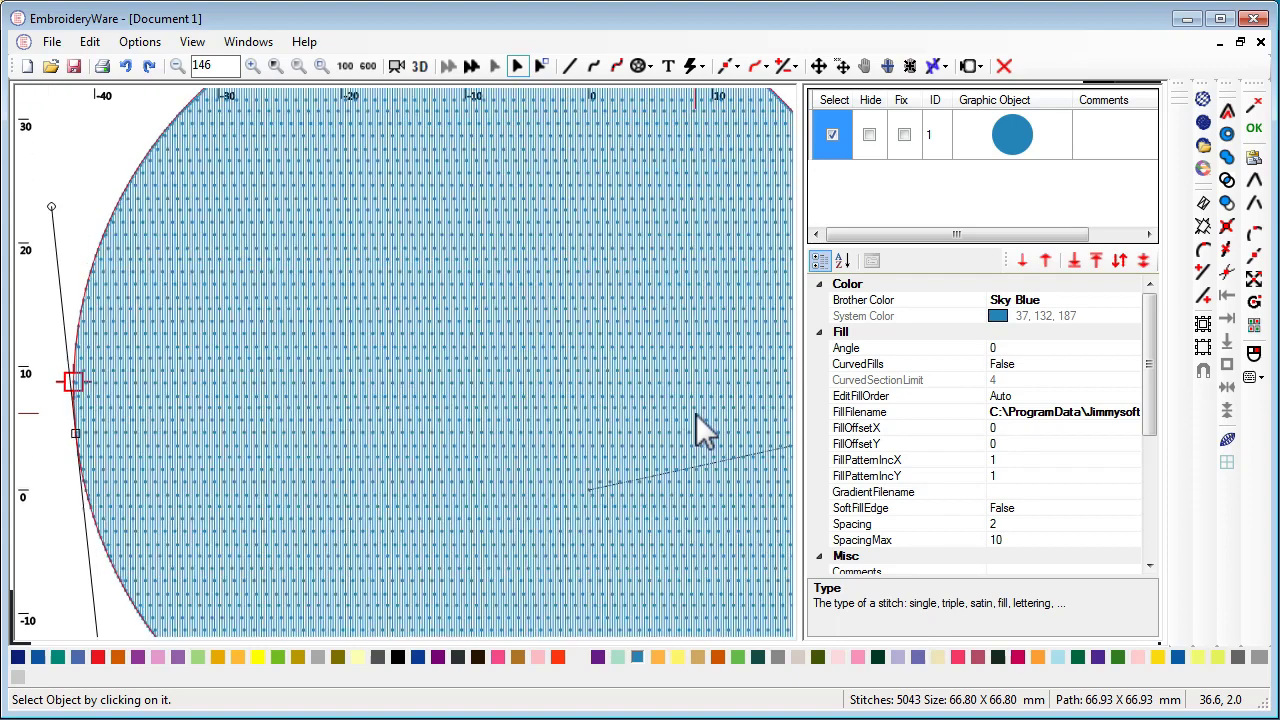
{"action": "scroll", "coordinate": [696, 414], "scroll_direction": "up", "scroll_amount": 3}
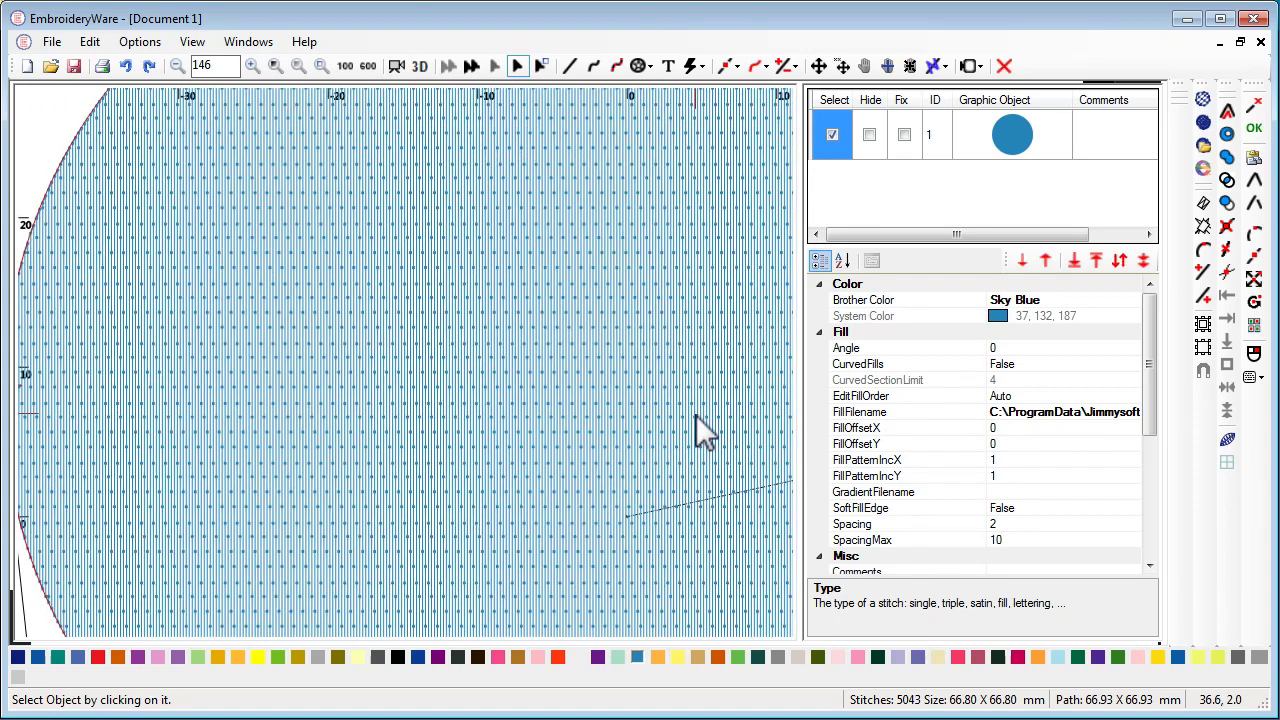
{"action": "scroll", "coordinate": [696, 415], "scroll_direction": "up", "scroll_amount": 2}
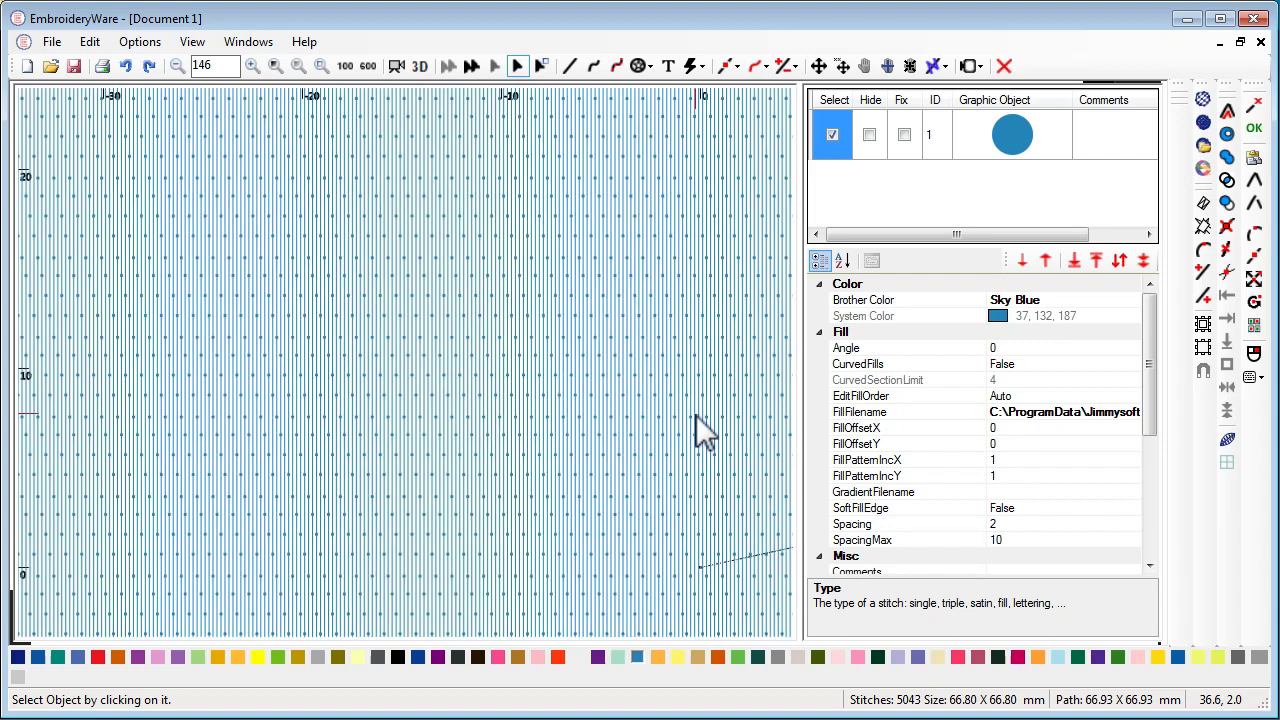
{"action": "scroll", "coordinate": [696, 415], "scroll_direction": "up", "scroll_amount": 3}
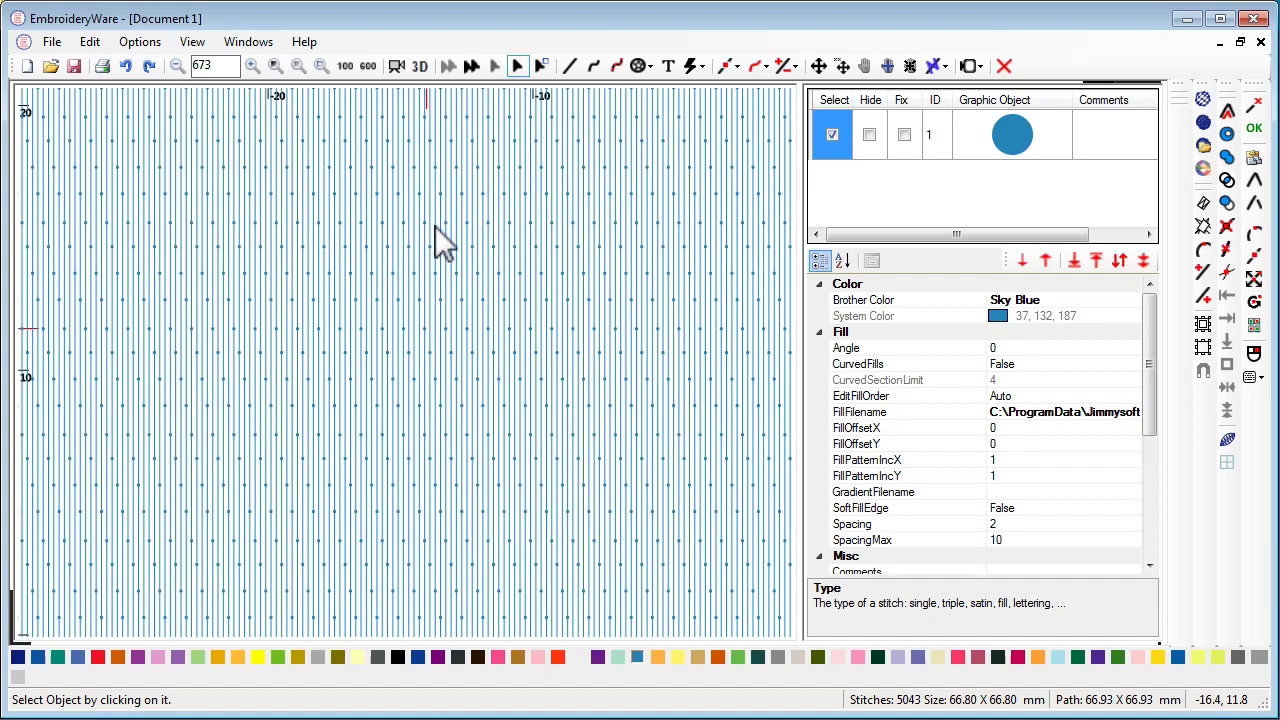
{"action": "scroll", "coordinate": [482, 275], "scroll_direction": "down", "scroll_amount": 3}
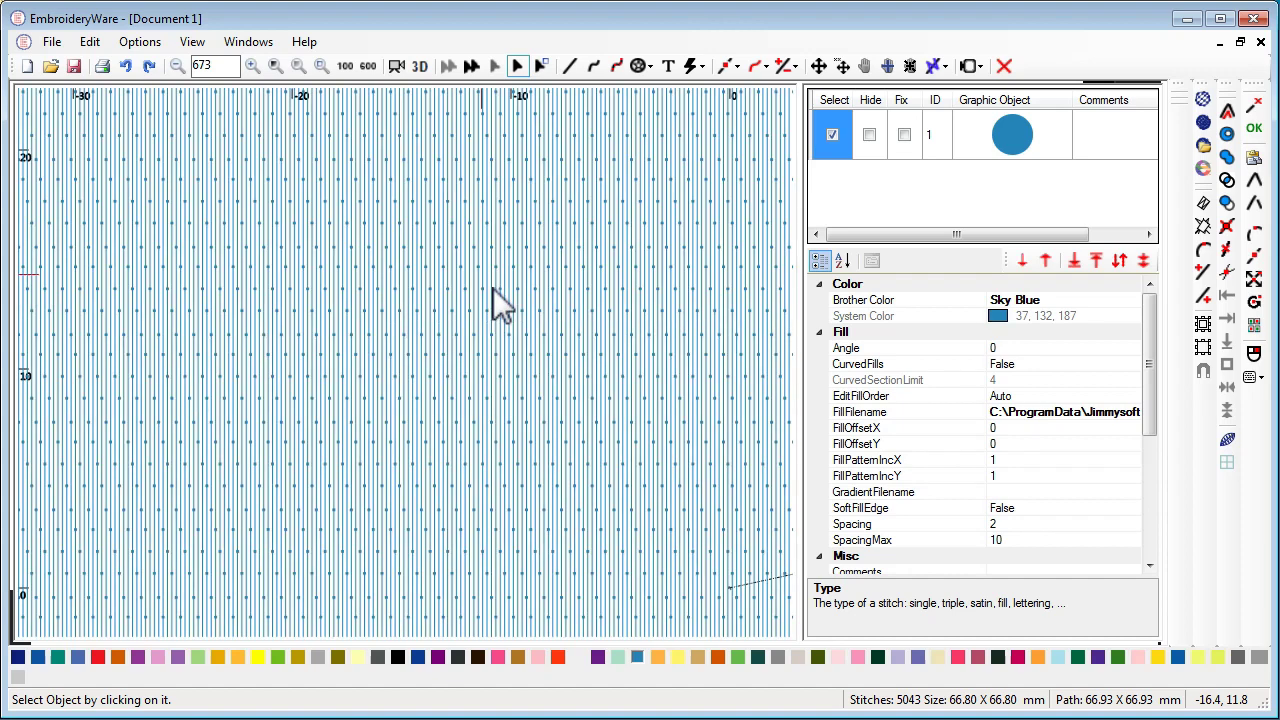
{"action": "scroll", "coordinate": [497, 291], "scroll_direction": "down", "scroll_amount": 2}
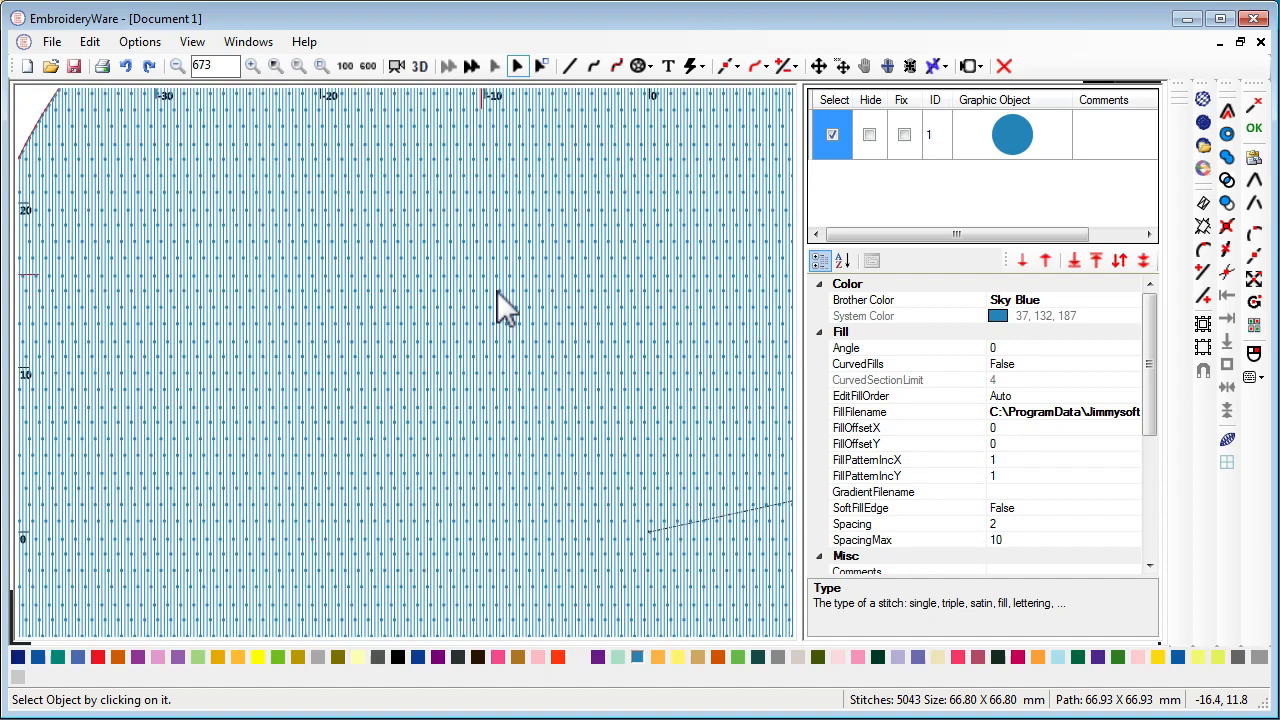
{"action": "scroll", "coordinate": [497, 292], "scroll_direction": "down", "scroll_amount": 2}
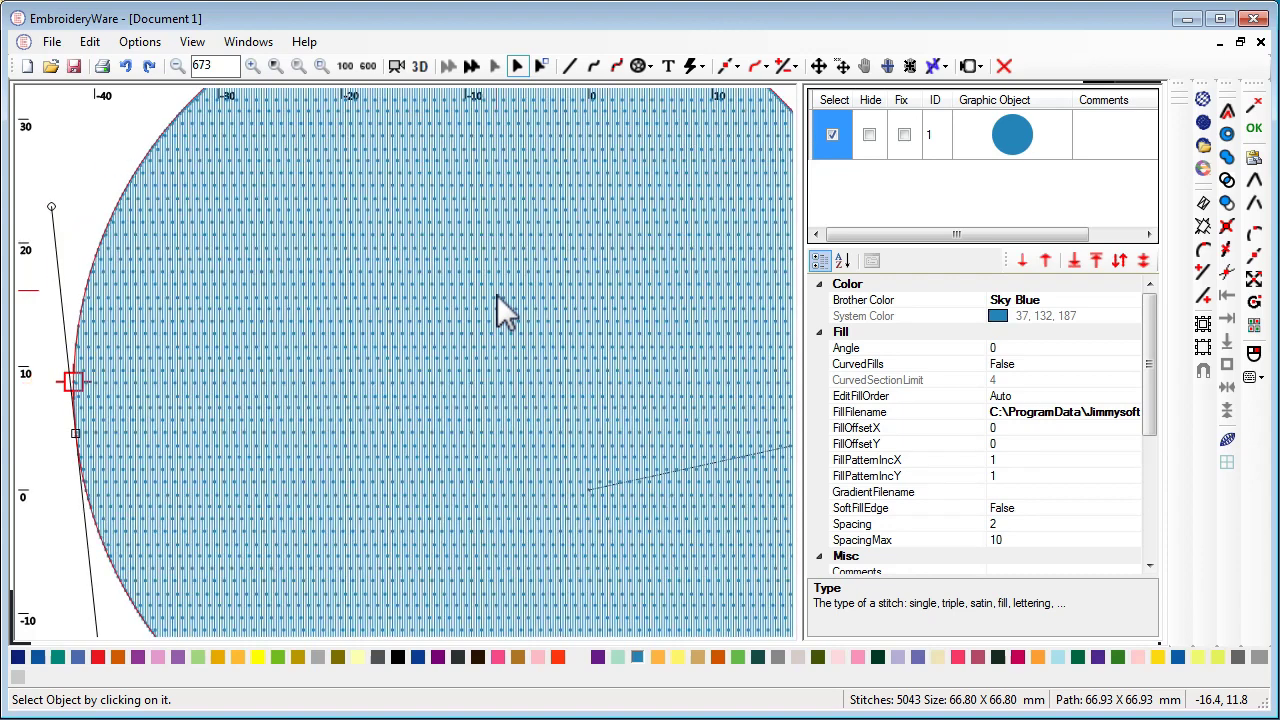
{"action": "scroll", "coordinate": [495, 295], "scroll_direction": "down", "scroll_amount": 3}
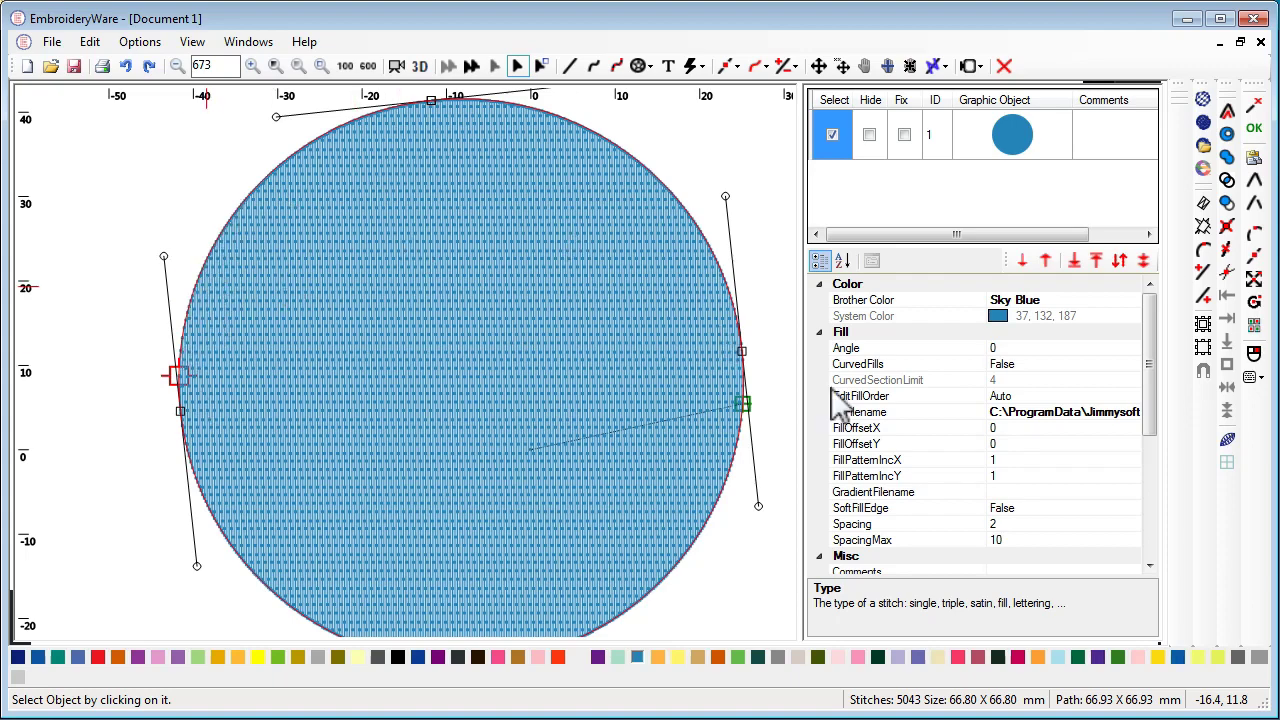
{"action": "left_click_drag", "start_coordinate": [1148, 403], "coordinate": [1141, 568]}
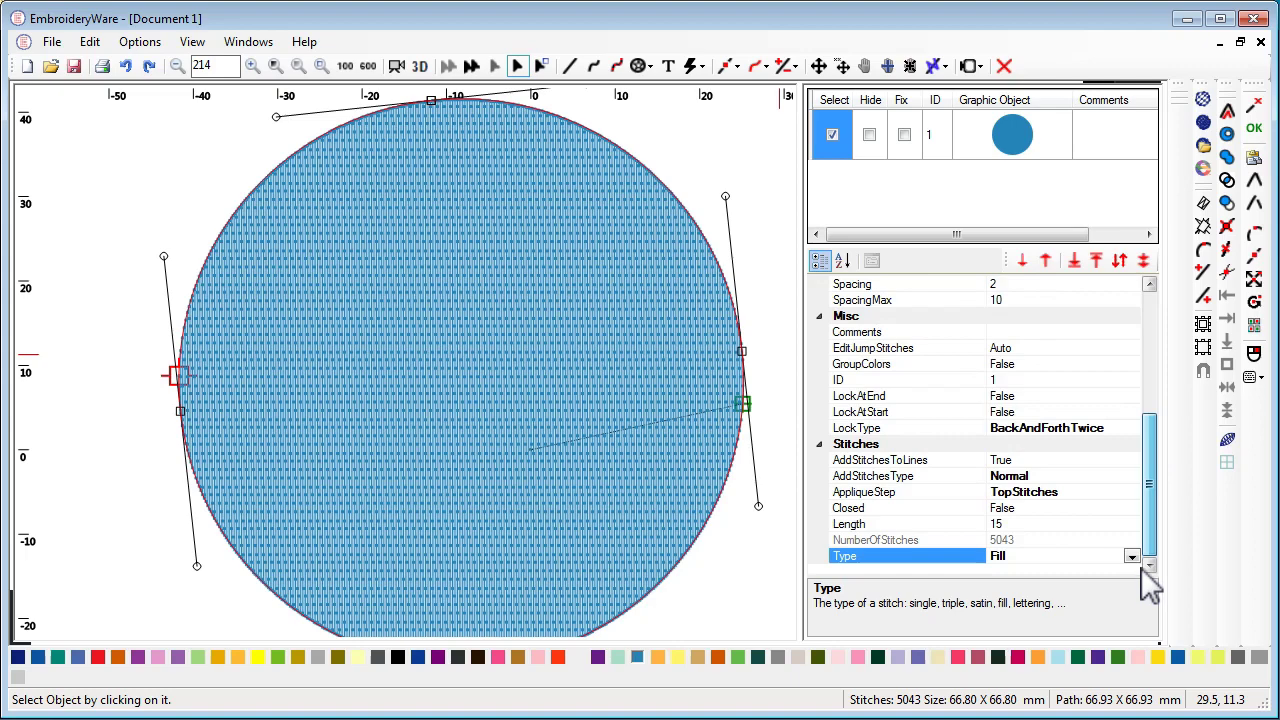
{"action": "left_click", "coordinate": [1024, 527]}
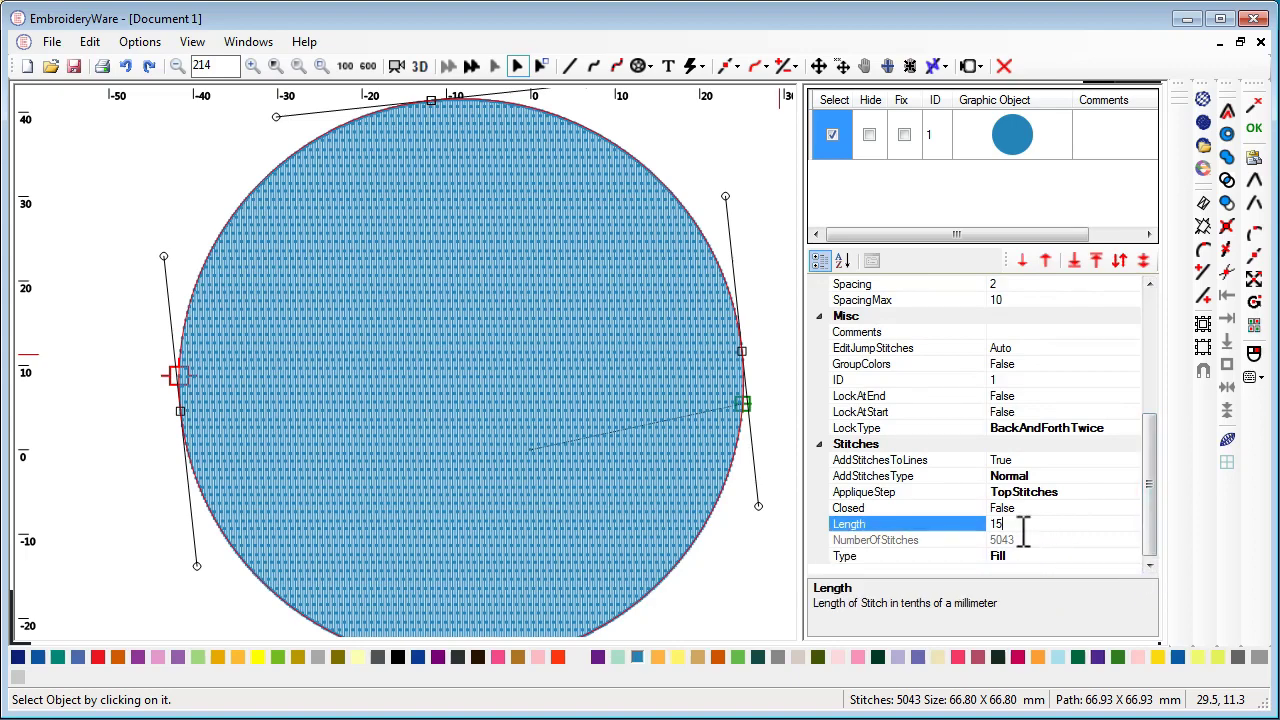
{"action": "double_click", "coordinate": [984, 525]}
{"action": "left_click_drag", "start_coordinate": [1156, 507], "coordinate": [1176, 400]}
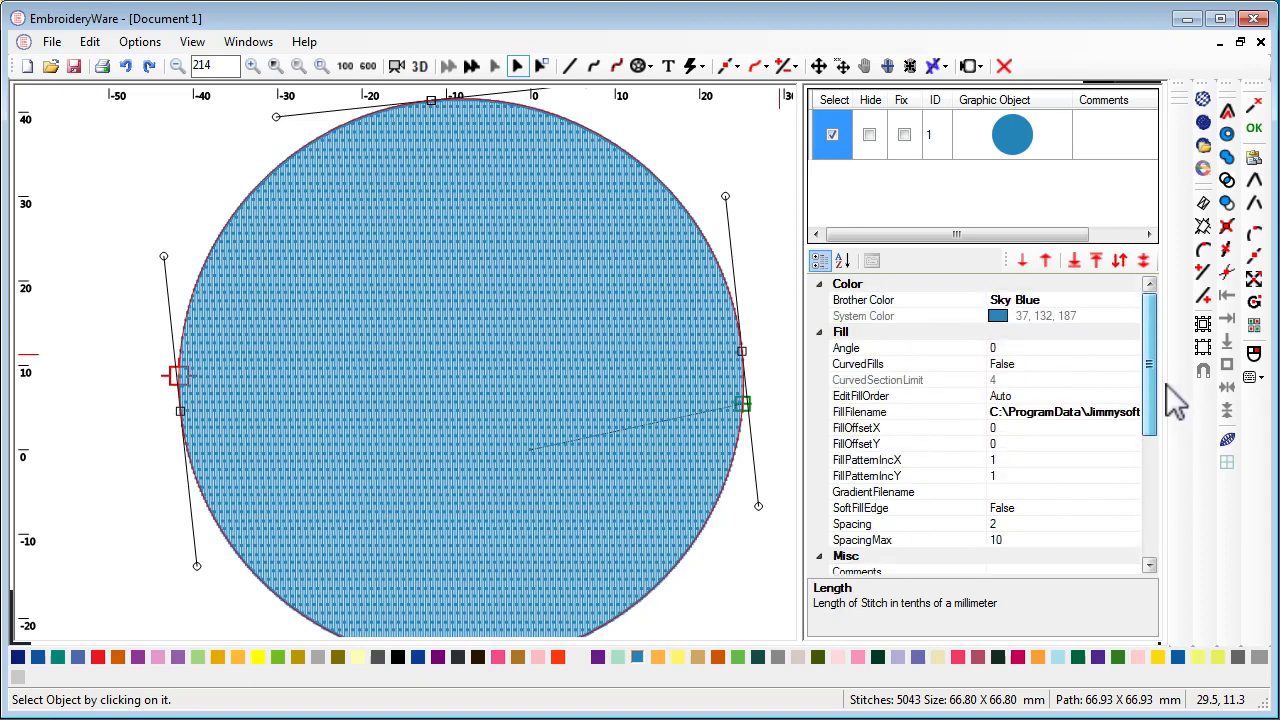
Step: Clear the FillFilename property so the circle's fill uses no repeating pattern file
{"action": "left_click", "coordinate": [1022, 415]}
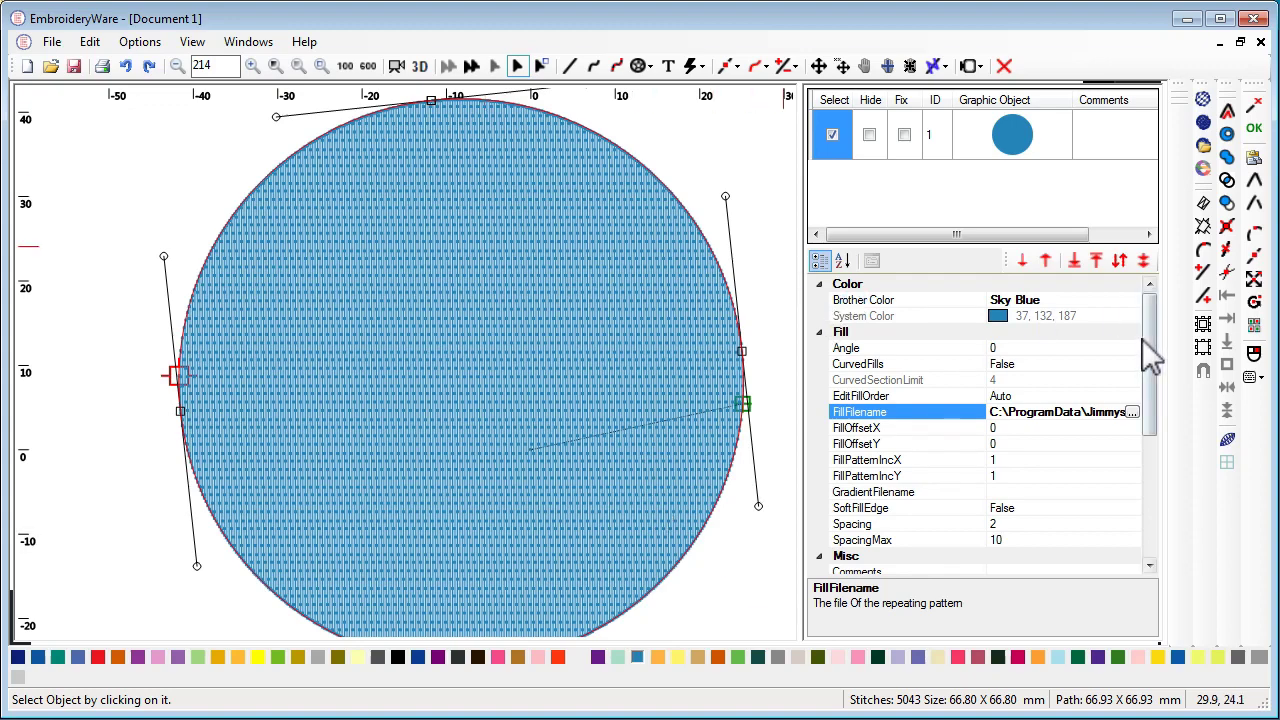
{"action": "left_click_drag", "start_coordinate": [1150, 345], "coordinate": [1172, 303]}
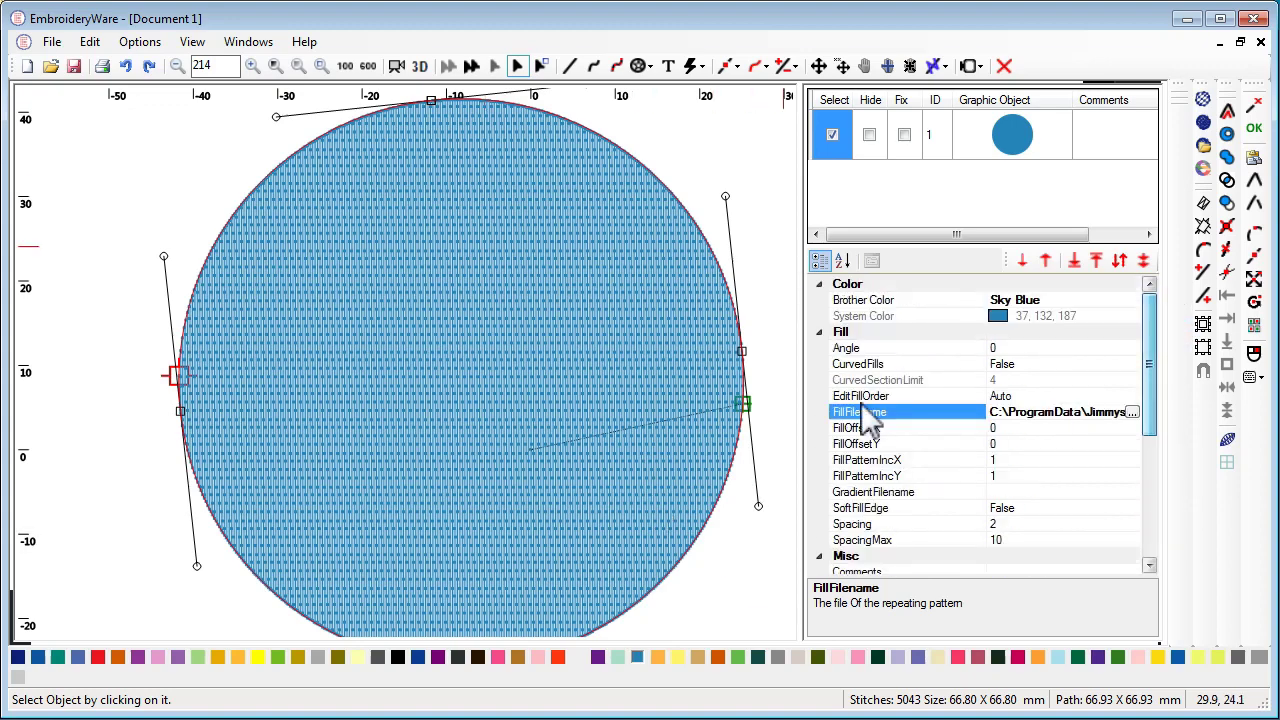
{"action": "left_click_drag", "start_coordinate": [996, 412], "coordinate": [1151, 414]}
{"action": "key", "text": "Delete"}
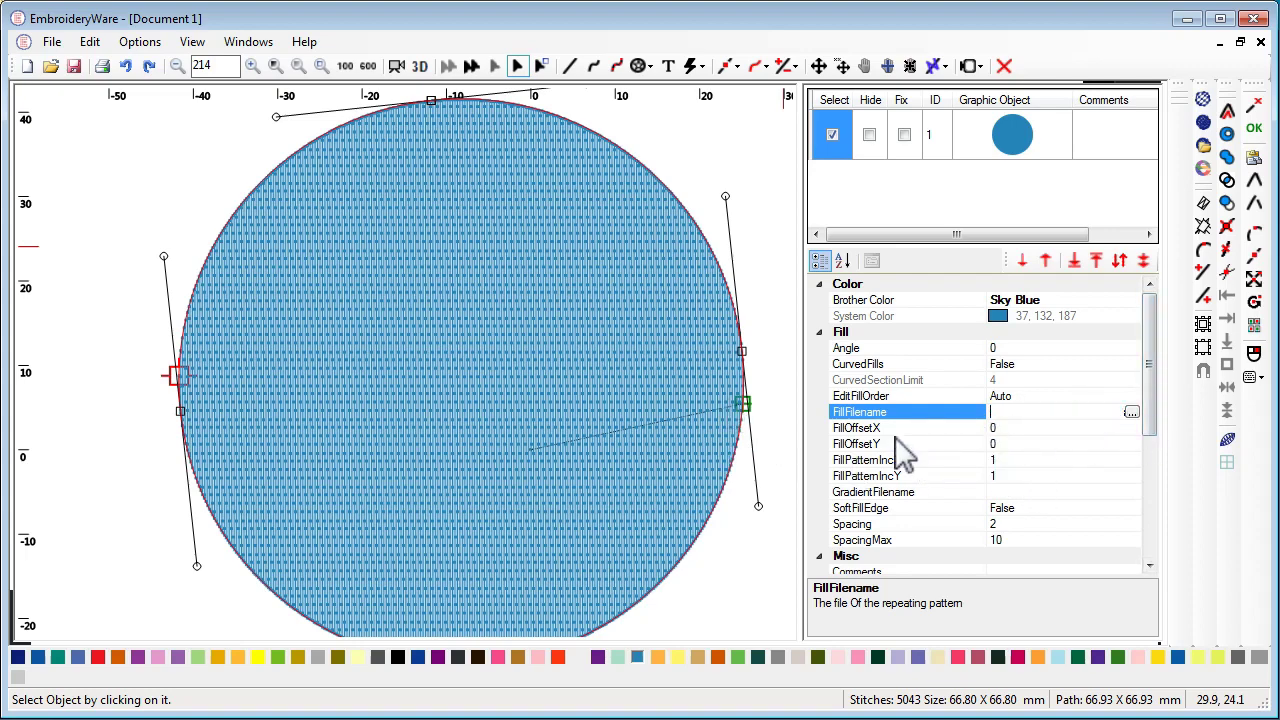
{"action": "key", "text": "Return"}
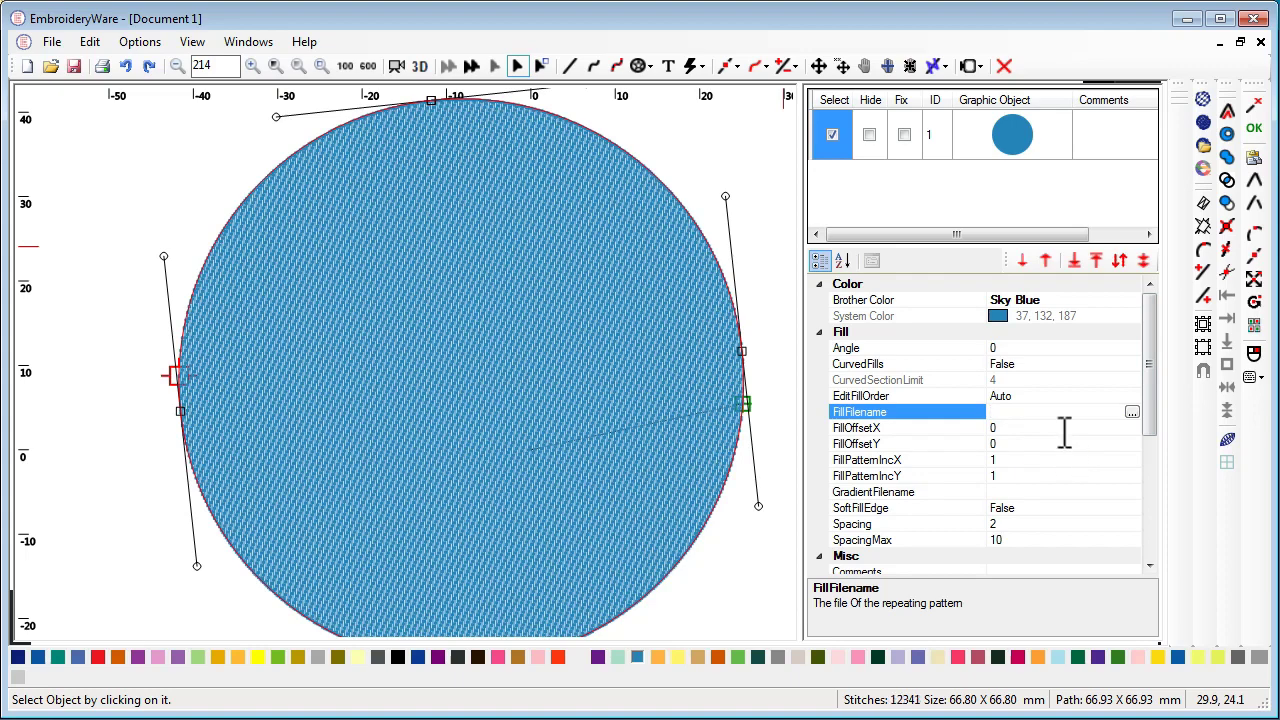
{"action": "left_click", "coordinate": [1063, 432]}
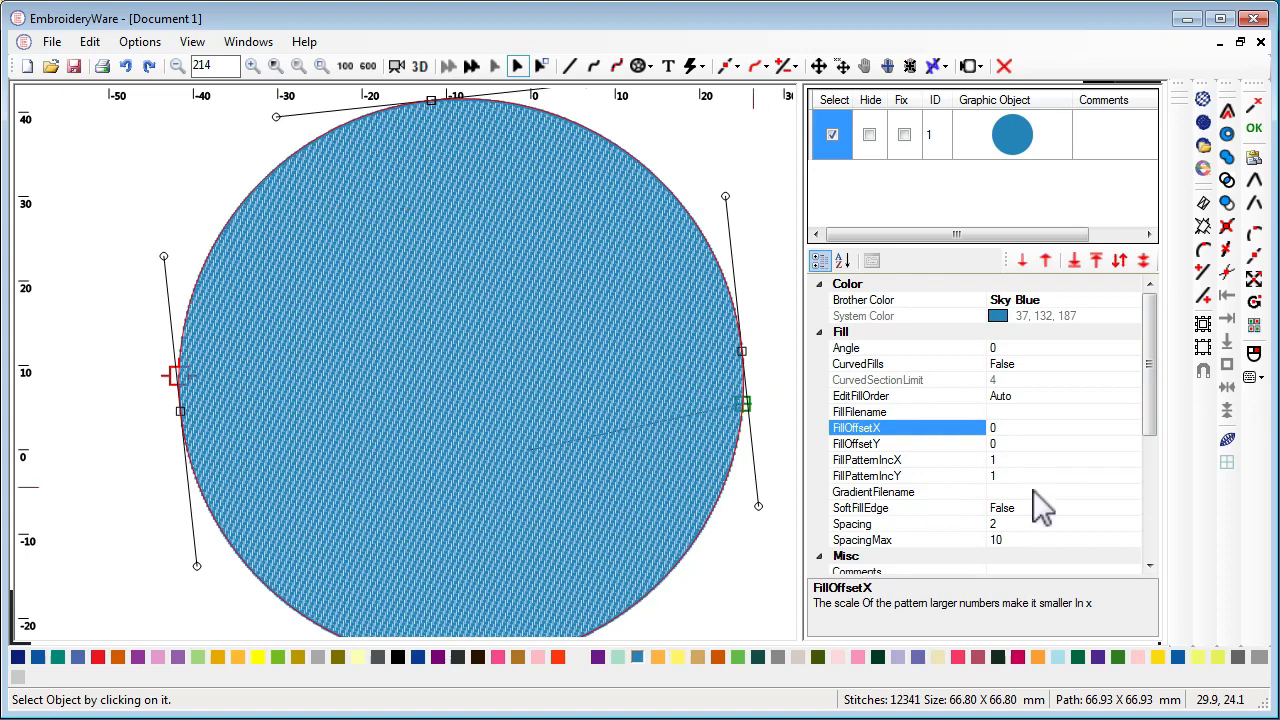
Step: Set the stitch length of the circle's fill to 200 tenths of a millimeter
{"action": "left_click_drag", "start_coordinate": [1151, 420], "coordinate": [1155, 565]}
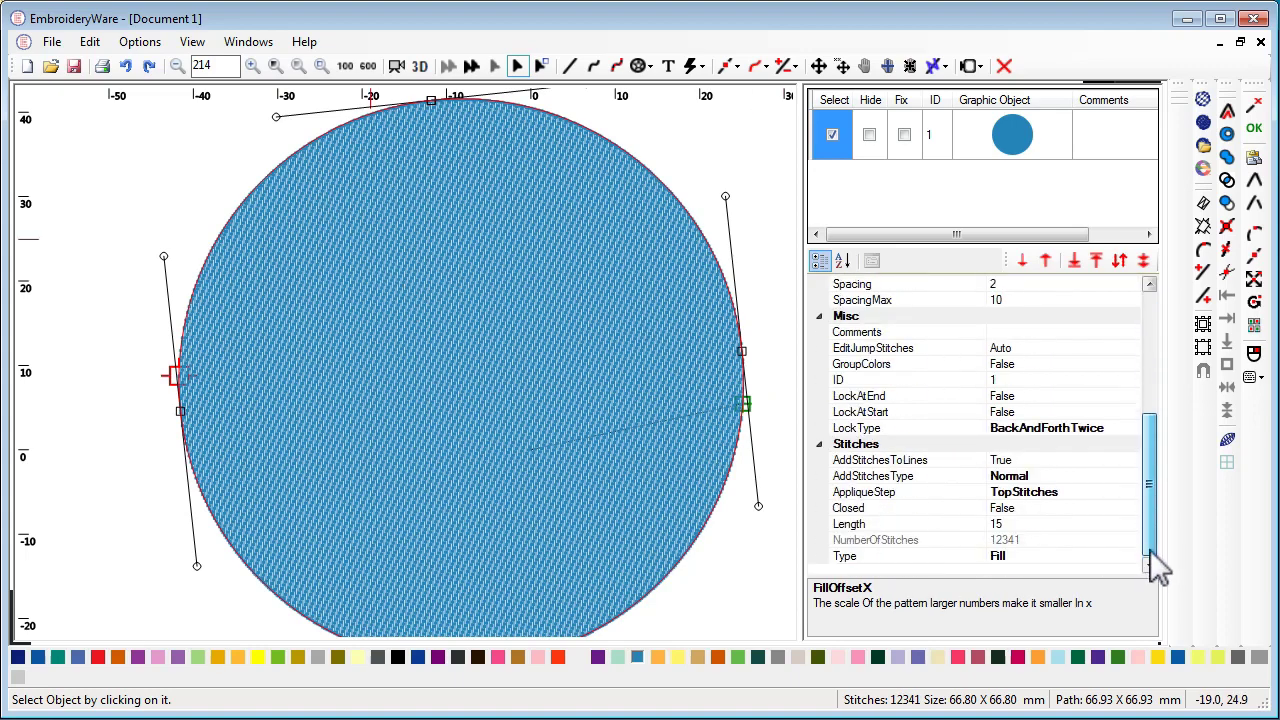
{"action": "left_click", "coordinate": [1041, 524]}
{"action": "left_click_drag", "start_coordinate": [1041, 524], "coordinate": [980, 524]}
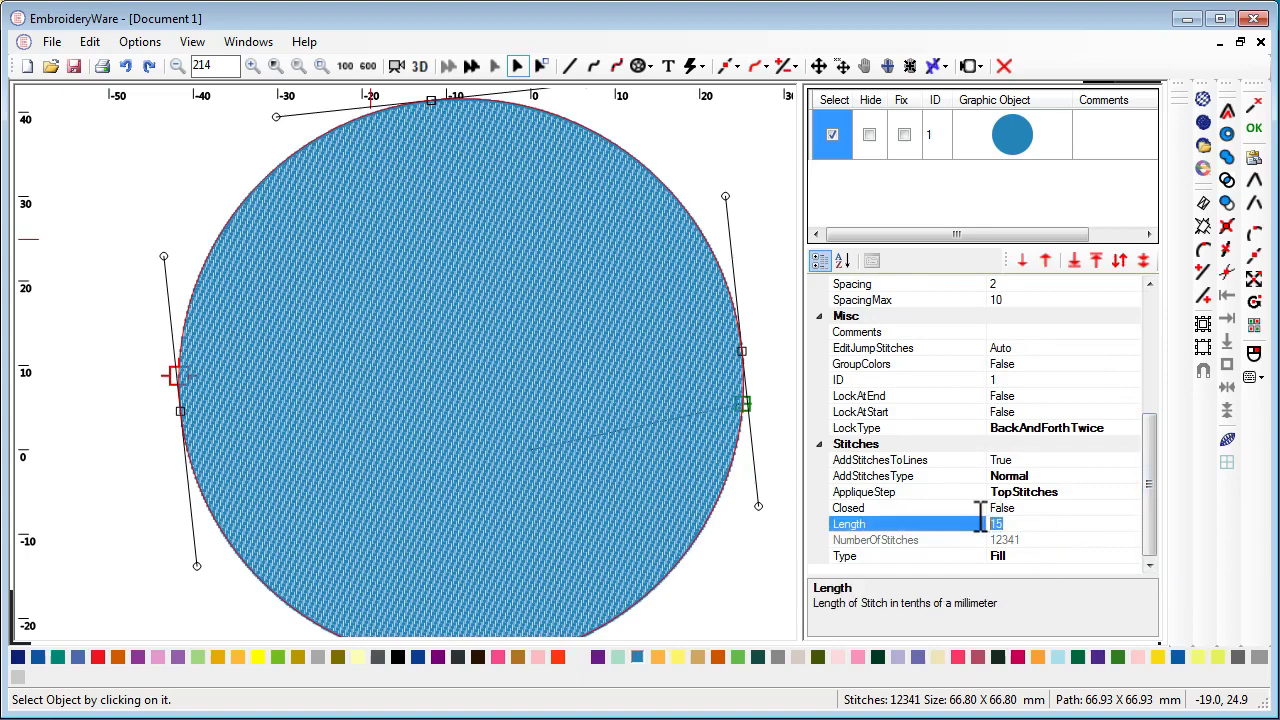
{"action": "type", "text": "200"}
{"action": "key", "text": "Return"}
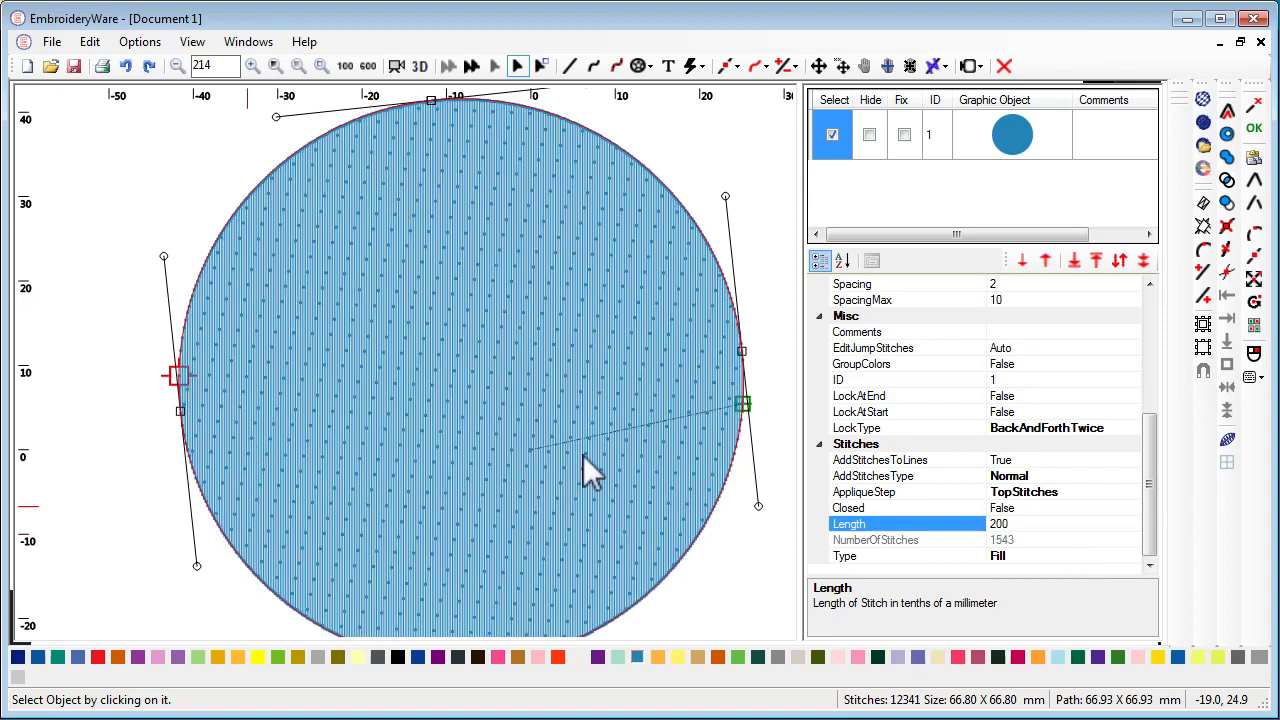
{"action": "left_click", "coordinate": [935, 539]}
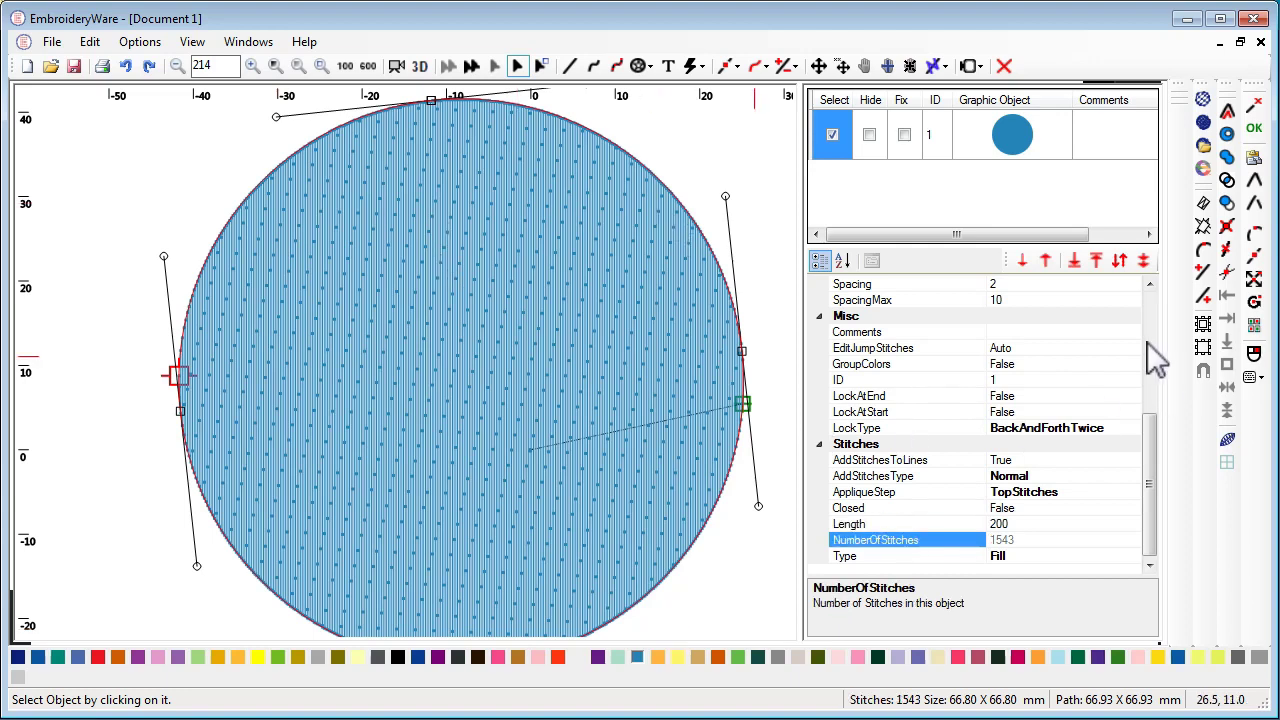
Step: Set the circle's fill Spacing to 20 and its SpacingMax to 40
{"action": "left_click", "coordinate": [1153, 340]}
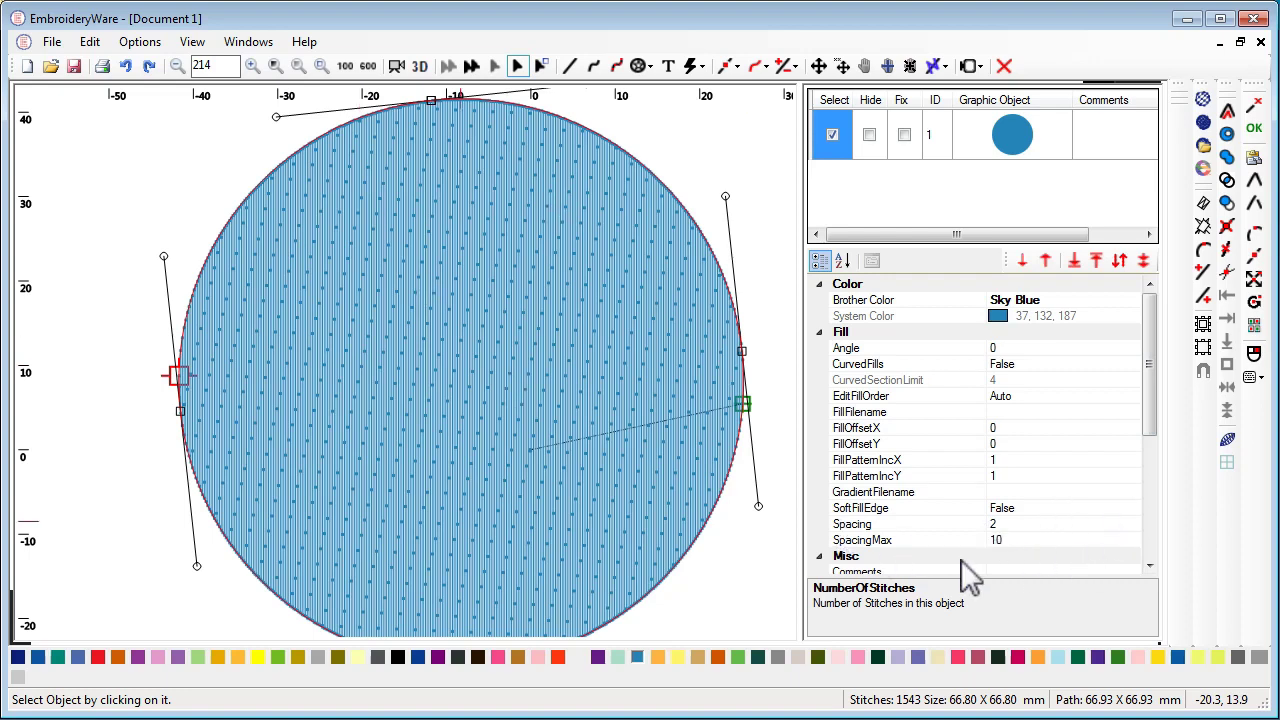
{"action": "left_click", "coordinate": [893, 525]}
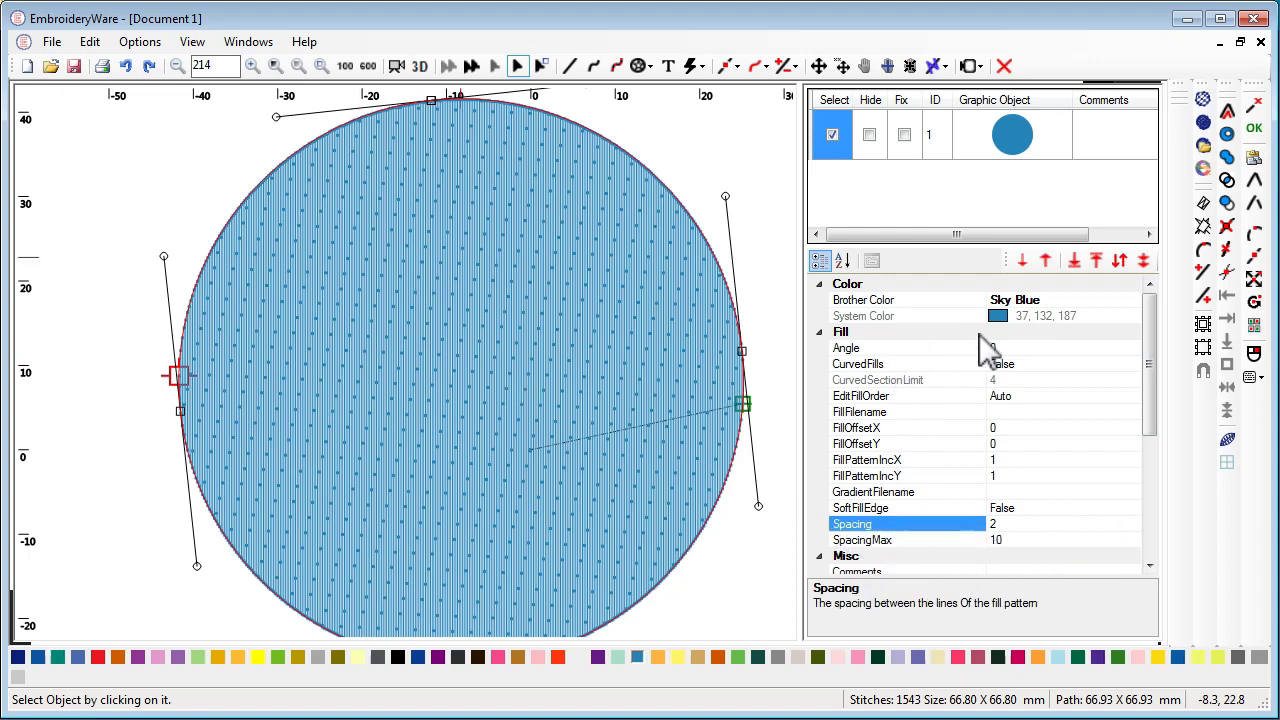
{"action": "mouse_move", "coordinate": [1150, 326]}
{"action": "left_mouse_down"}
{"action": "mouse_move", "coordinate": [1152, 452]}
{"action": "mouse_move", "coordinate": [1151, 330]}
{"action": "left_mouse_up"}
{"action": "left_click_drag", "start_coordinate": [1157, 396], "coordinate": [897, 322]}
{"action": "scroll", "coordinate": [1158, 430], "scroll_direction": "down", "scroll_amount": 2}
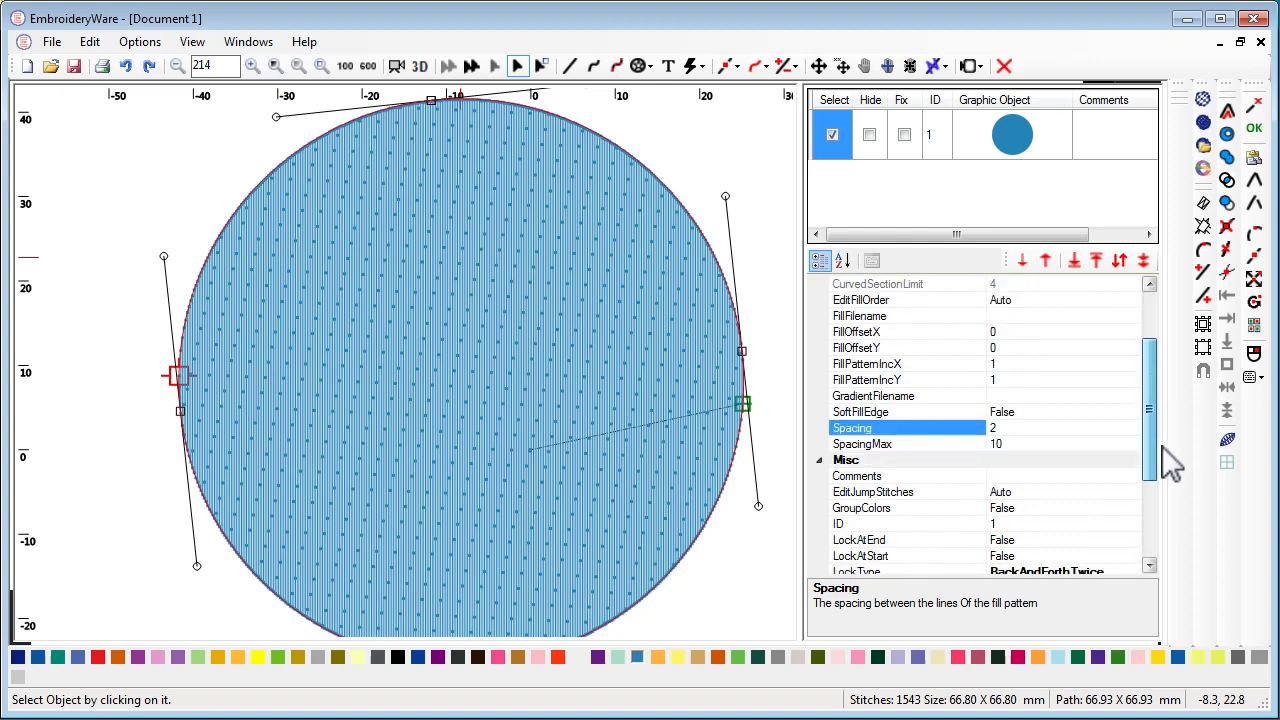
{"action": "left_click", "coordinate": [1020, 444]}
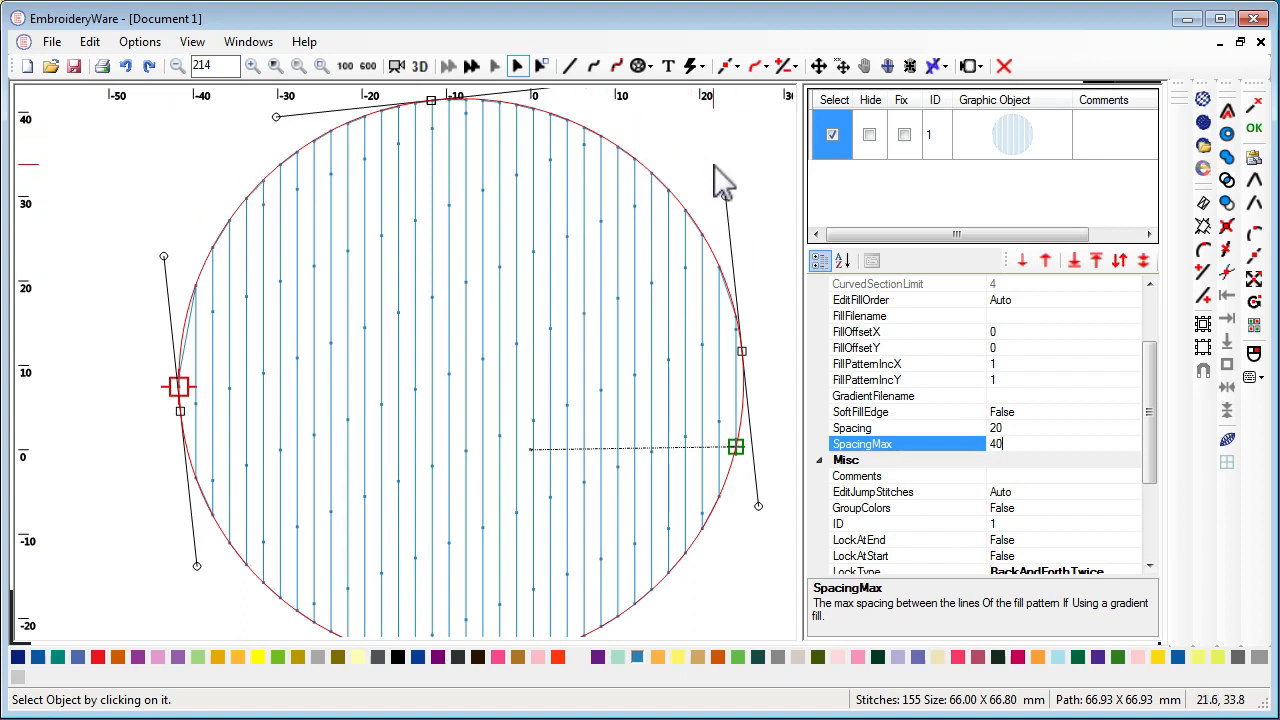
{"action": "scroll", "coordinate": [722, 183], "scroll_direction": "down", "scroll_amount": 1}
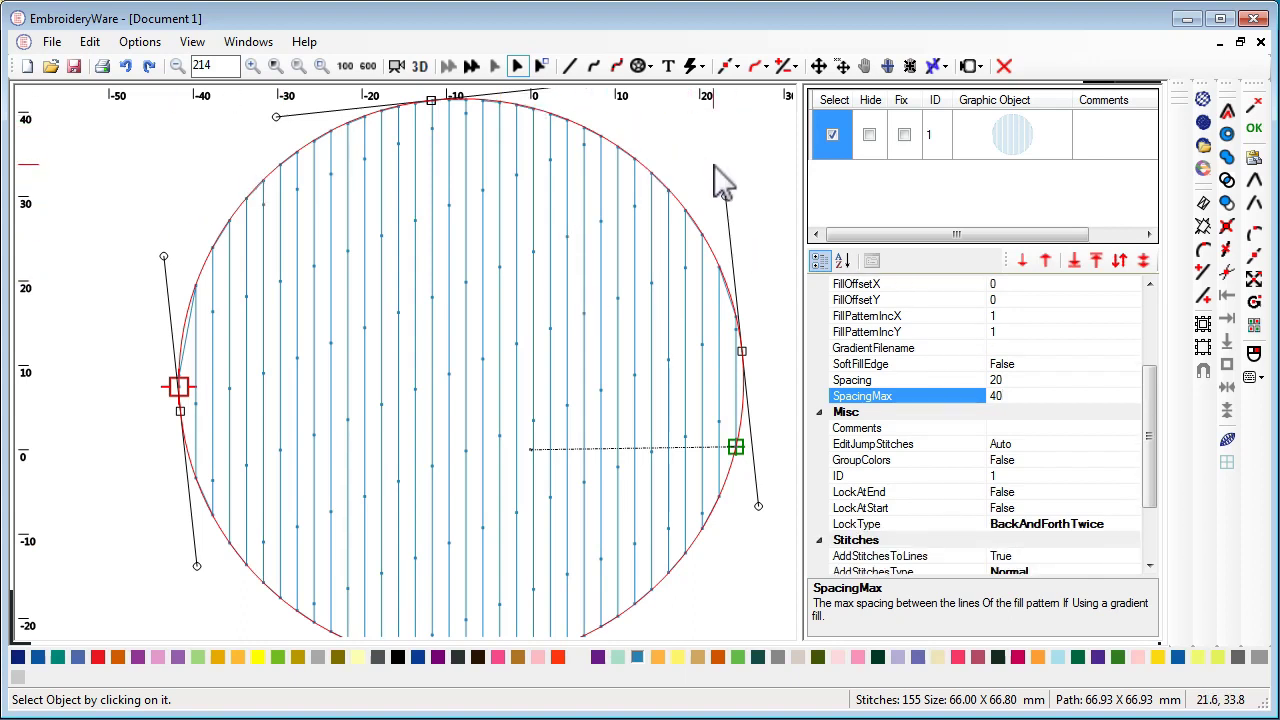
{"action": "scroll", "coordinate": [722, 183], "scroll_direction": "up", "scroll_amount": 2}
{"action": "scroll", "coordinate": [722, 185], "scroll_direction": "up", "scroll_amount": 1}
{"action": "scroll", "coordinate": [722, 185], "scroll_direction": "down", "scroll_amount": 3}
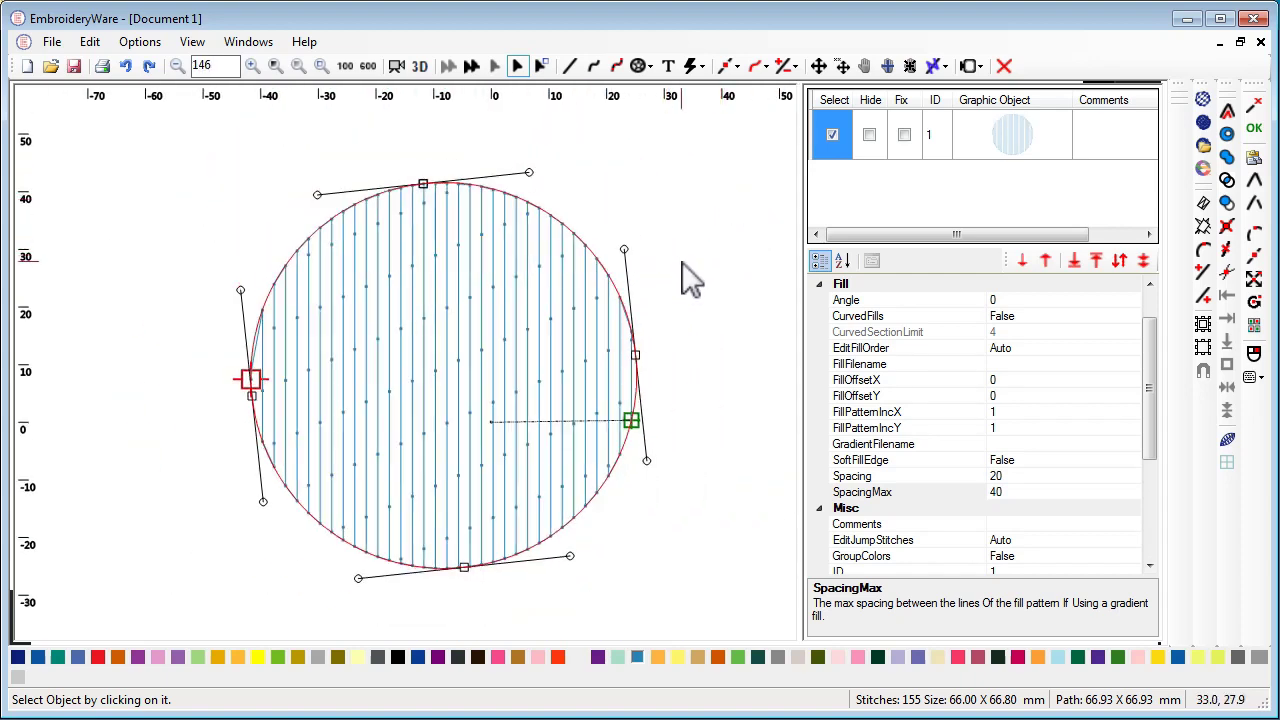
{"action": "scroll", "coordinate": [690, 280], "scroll_direction": "up", "scroll_amount": 1}
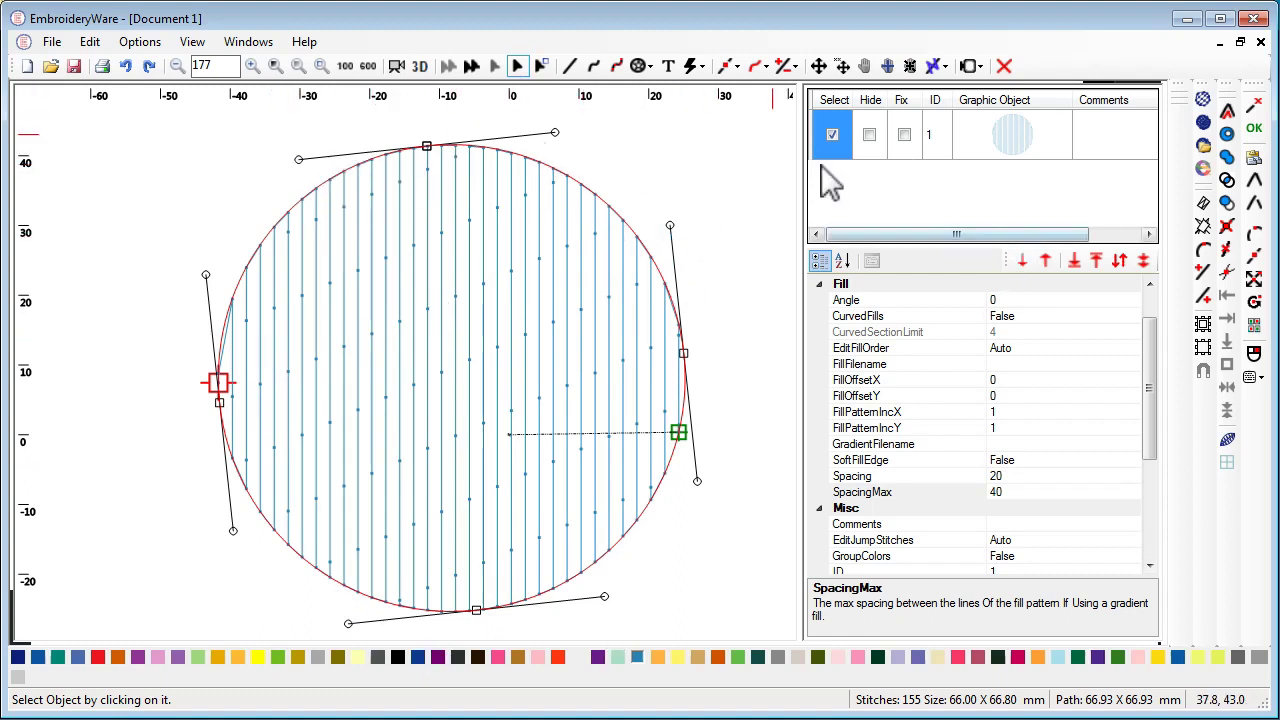
Step: Duplicate the filled circle and convert the copy to a running stitch
{"action": "left_click", "coordinate": [1254, 158]}
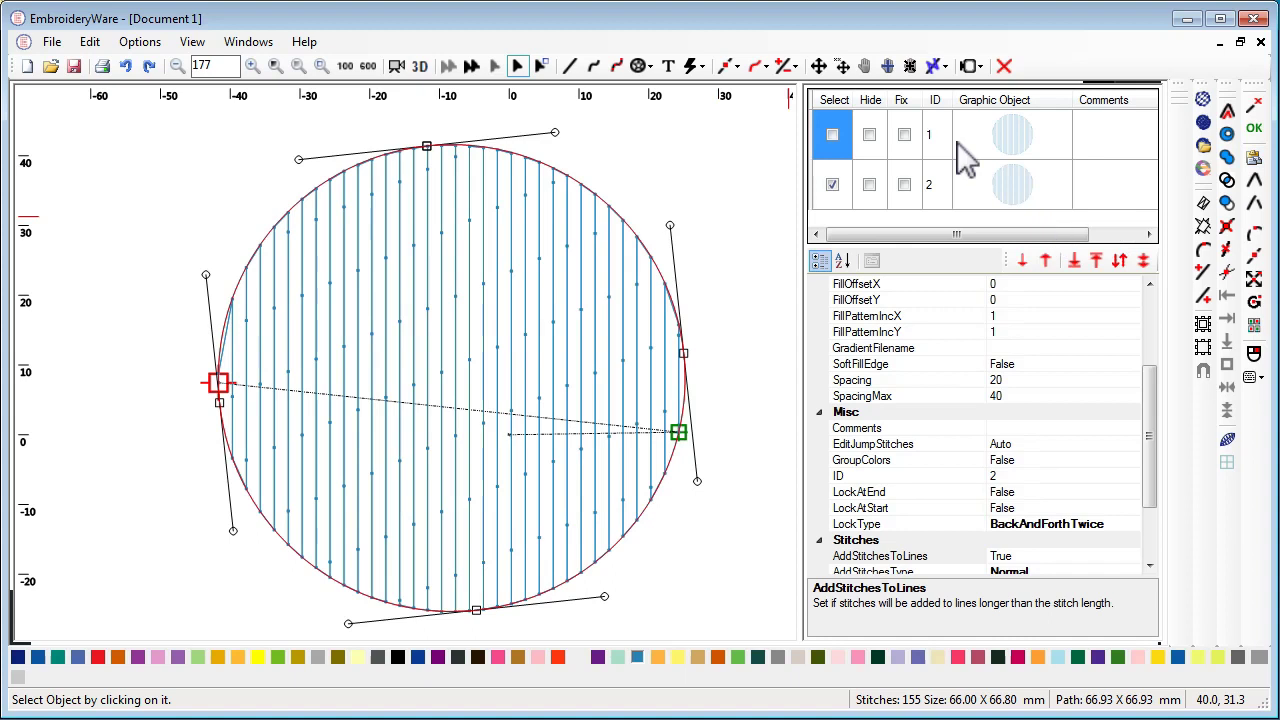
{"action": "left_click", "coordinate": [701, 74]}
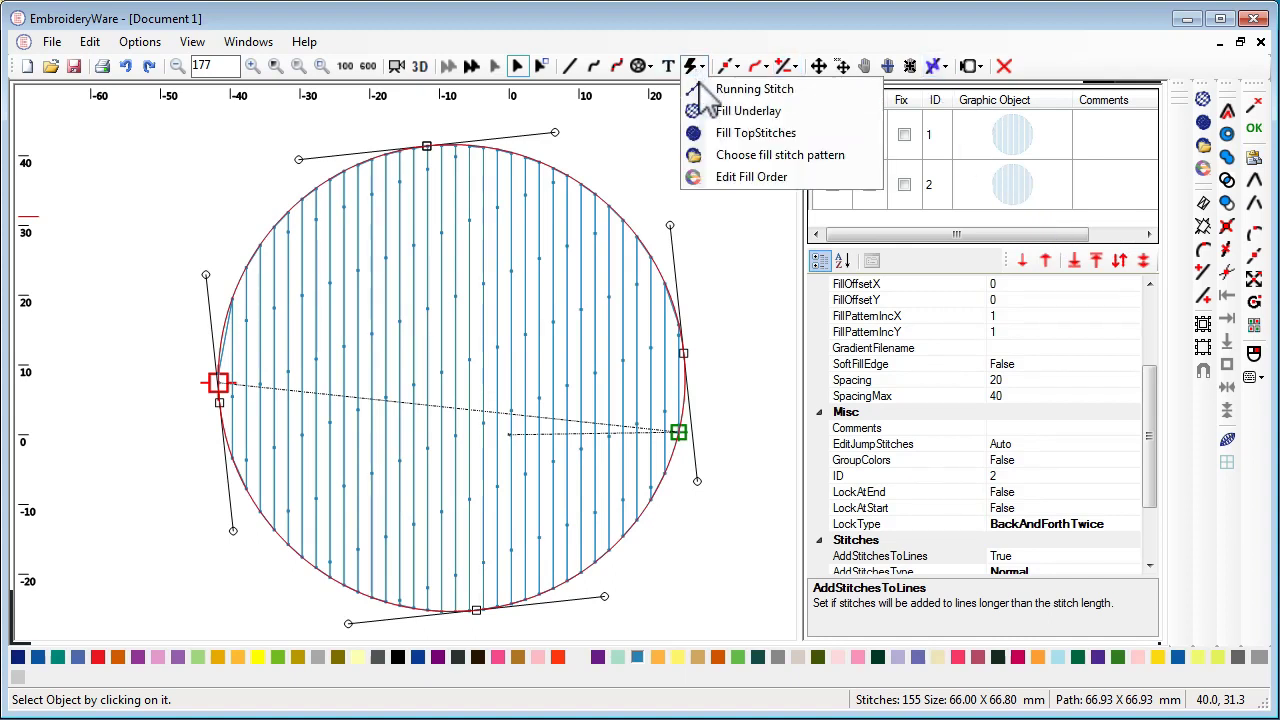
{"action": "left_click", "coordinate": [698, 88]}
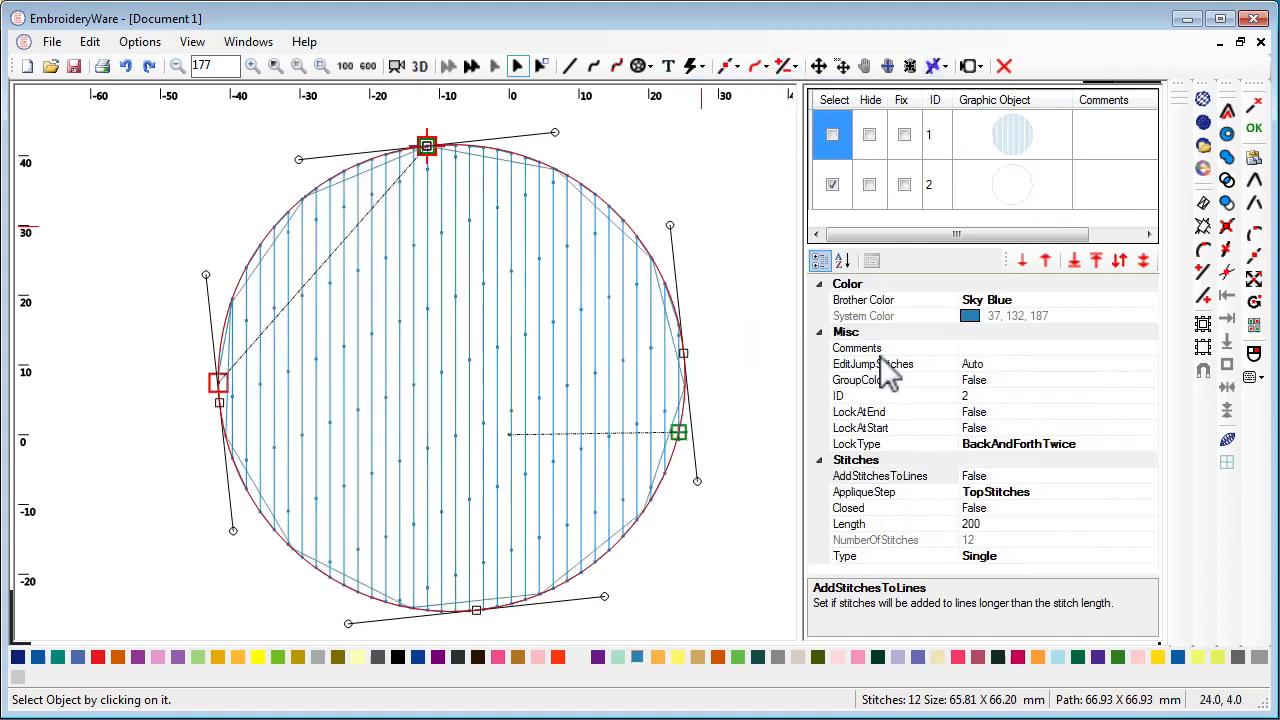
Step: Set the running stitch copy's length to 15 tenths of a millimeter and deselect it to inspect the outline stitches
{"action": "left_click", "coordinate": [1006, 521]}
{"action": "left_click_drag", "start_coordinate": [995, 524], "coordinate": [948, 524]}
{"action": "type", "text": "15"}
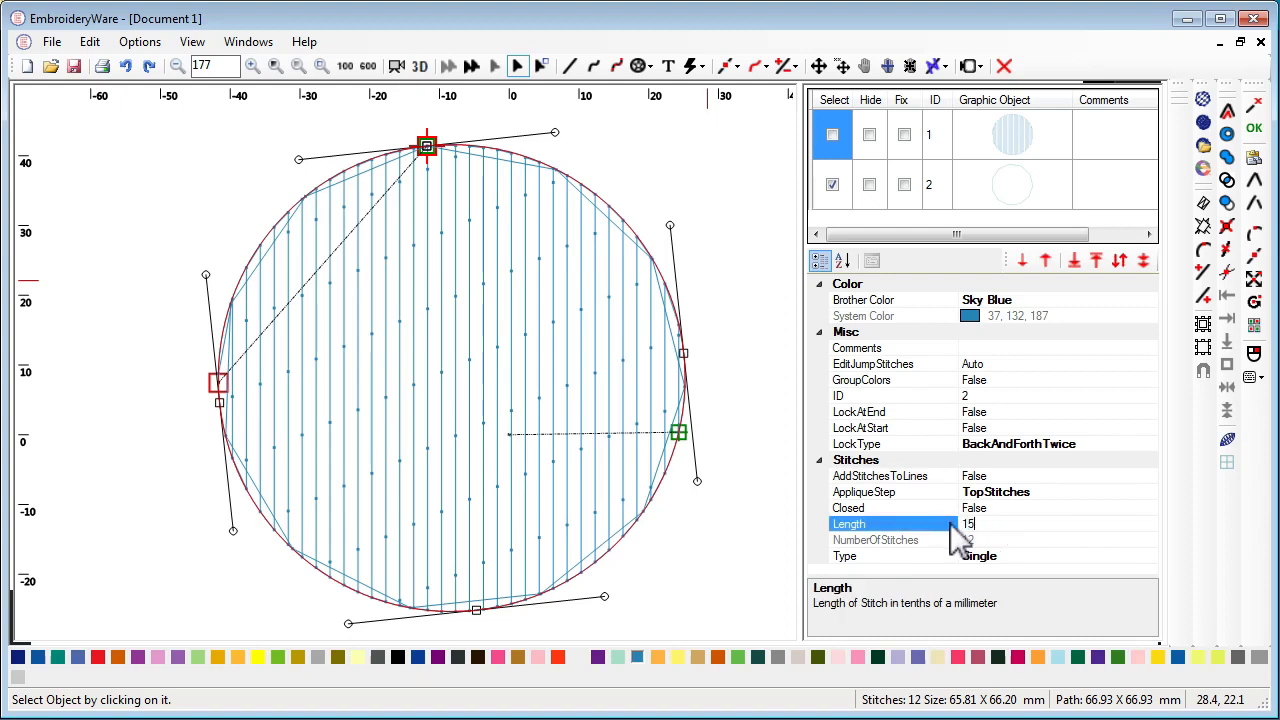
{"action": "key", "text": "Return"}
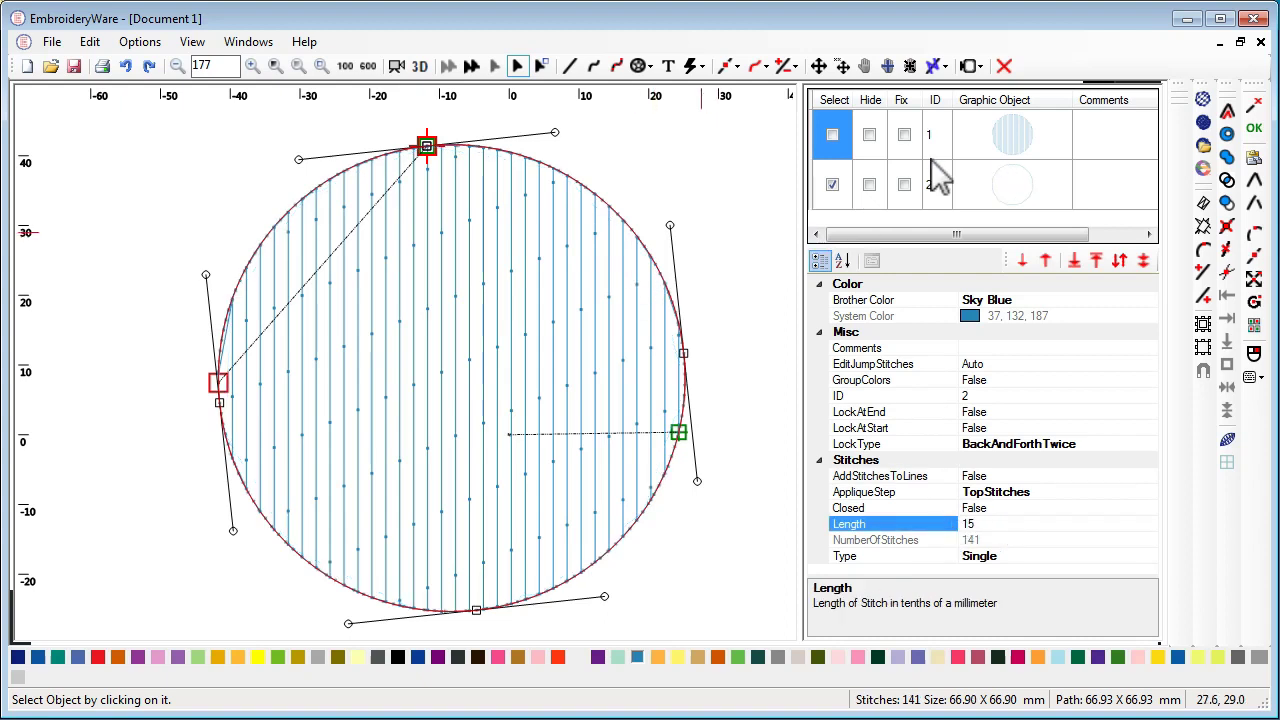
{"action": "left_click", "coordinate": [832, 184]}
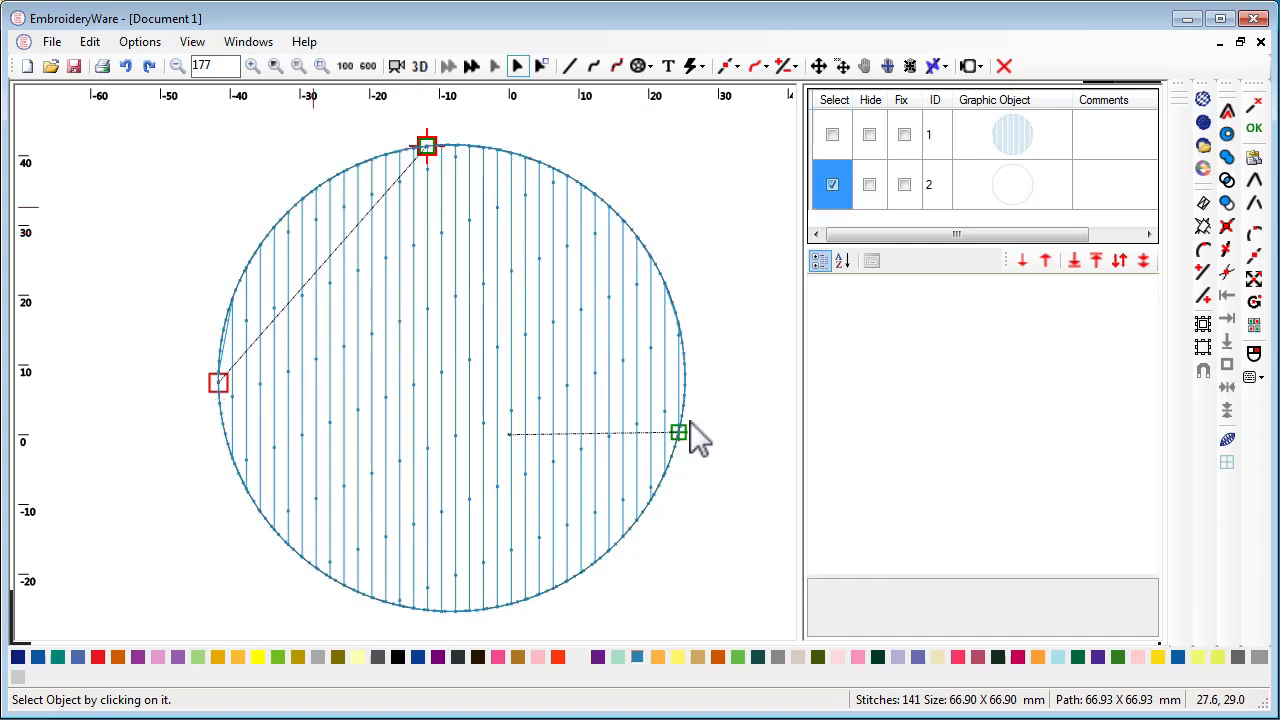
{"action": "left_click", "coordinate": [551, 529]}
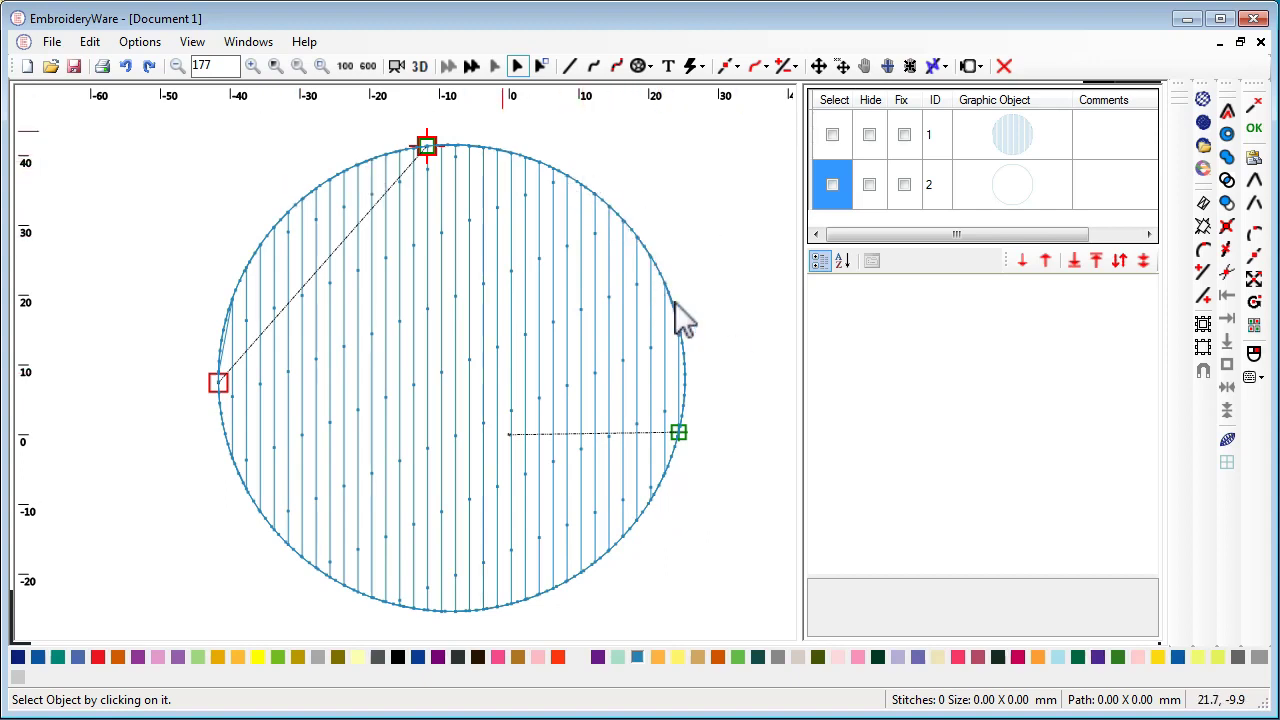
Step: Select the running stitch circle and change its stitch Type to Fill
{"action": "left_click", "coordinate": [832, 185]}
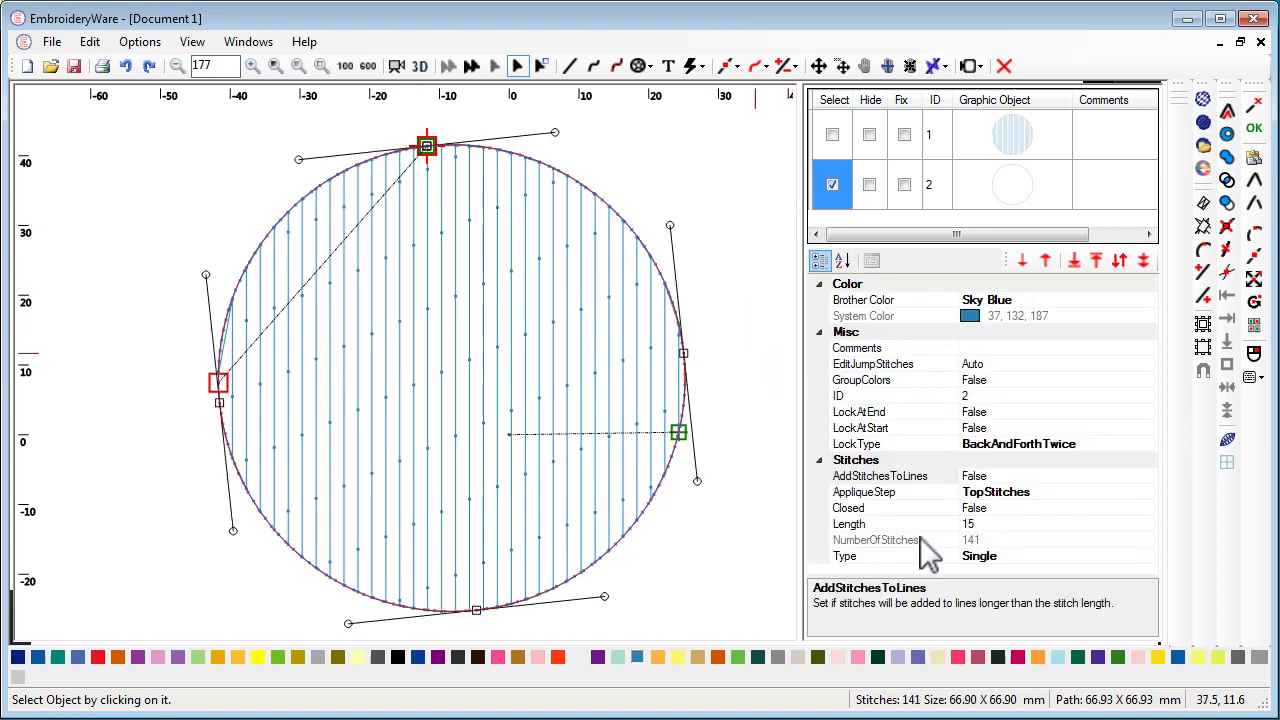
{"action": "left_click", "coordinate": [1006, 558]}
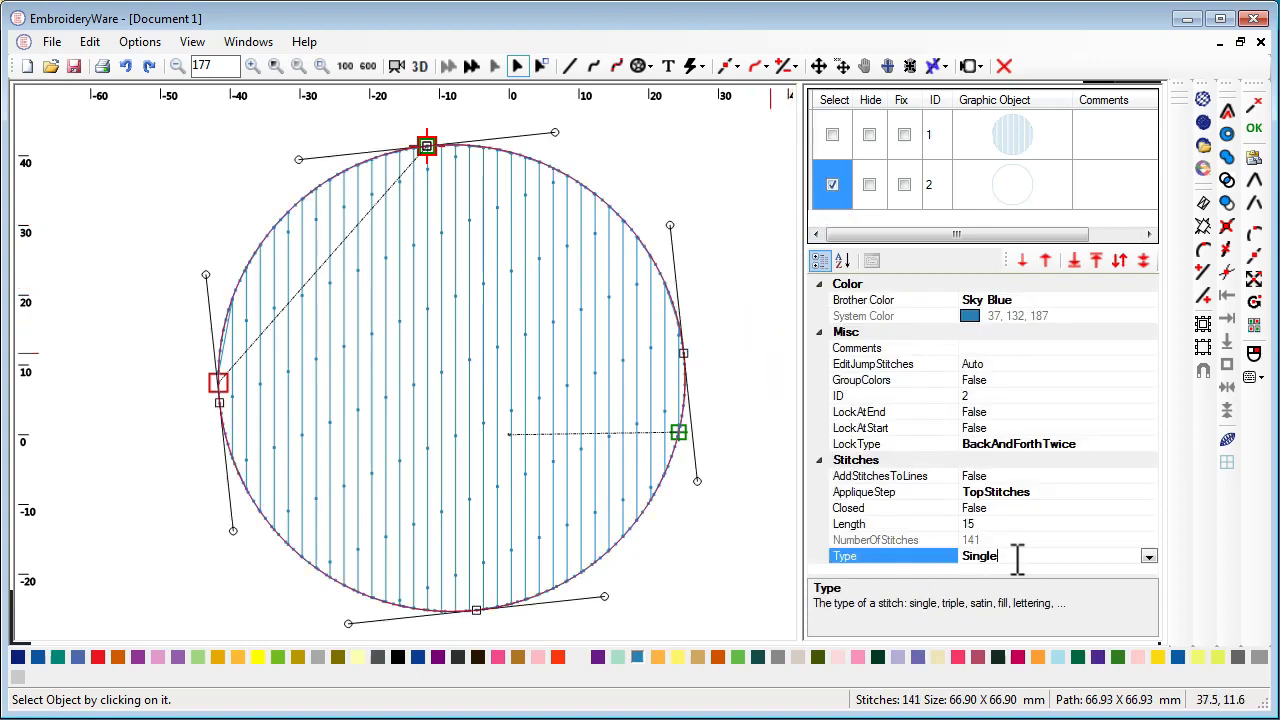
{"action": "left_click", "coordinate": [1153, 557]}
{"action": "left_click_drag", "start_coordinate": [1149, 655], "coordinate": [1149, 712]}
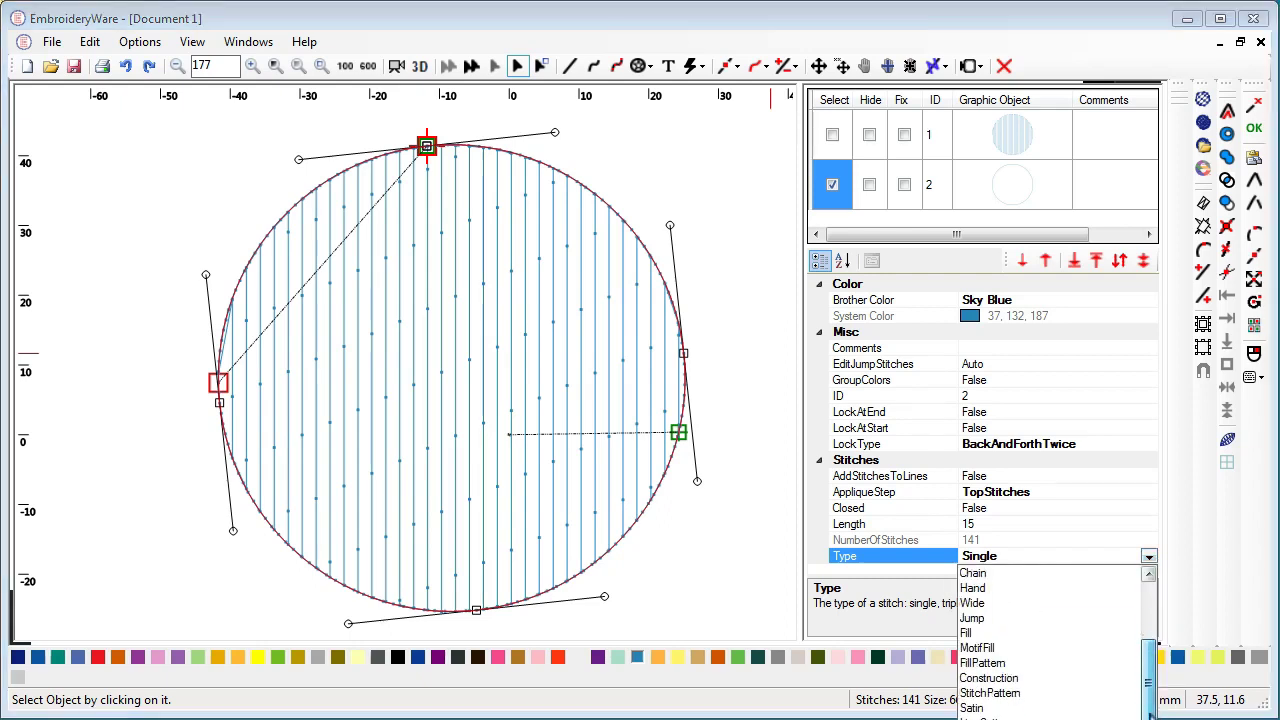
{"action": "left_click", "coordinate": [988, 638]}
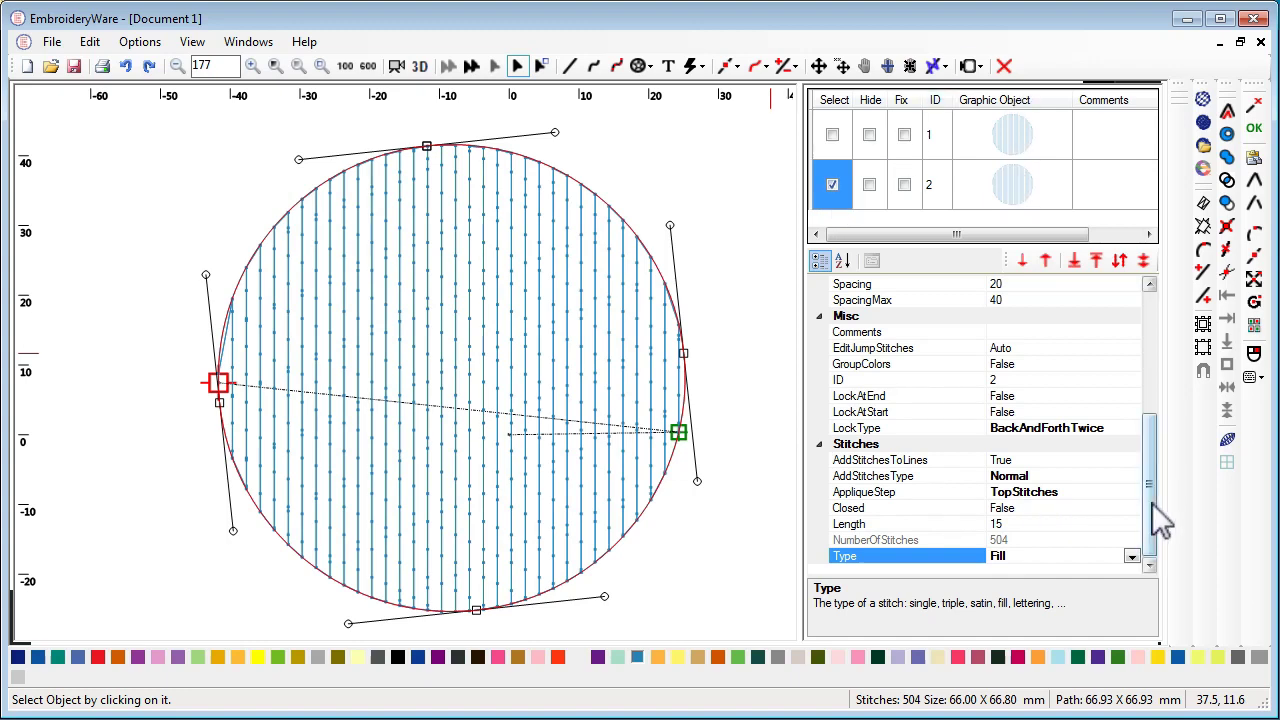
Step: Clear the FillFilename property of the duplicate circle so its fill uses no repeating pattern file
{"action": "left_click_drag", "start_coordinate": [1151, 520], "coordinate": [1171, 398]}
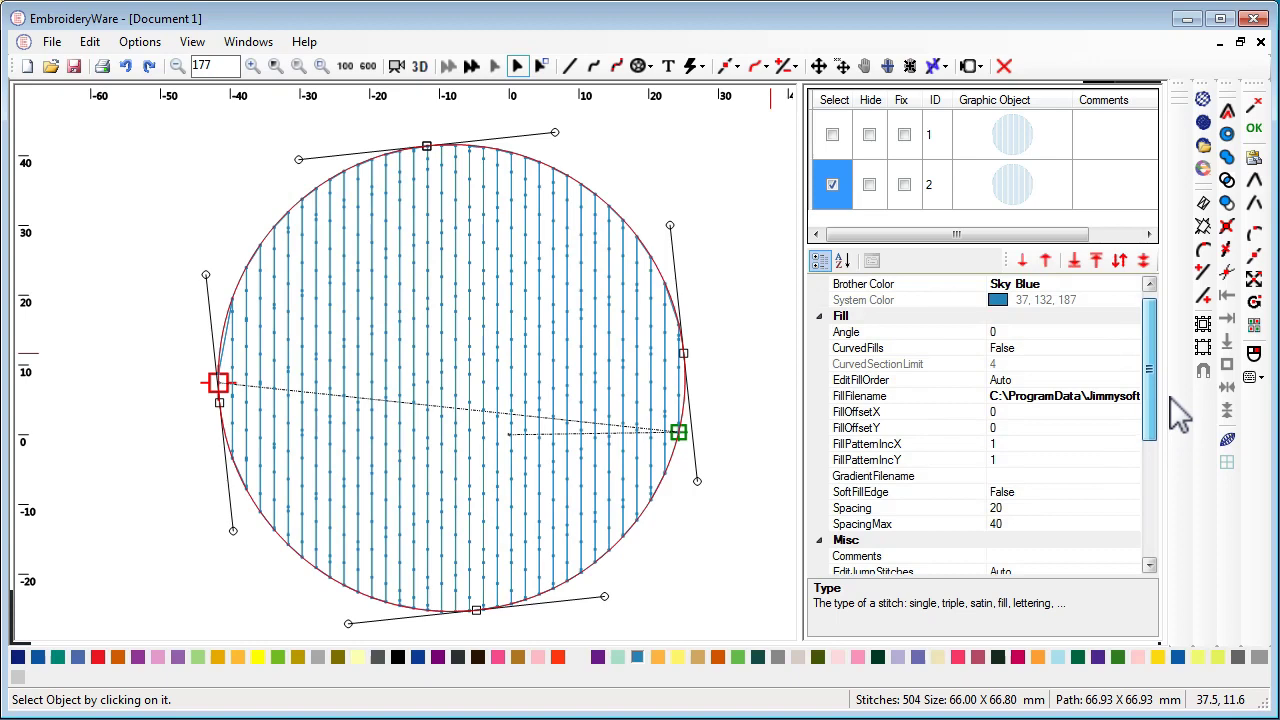
{"action": "left_click", "coordinate": [1028, 400]}
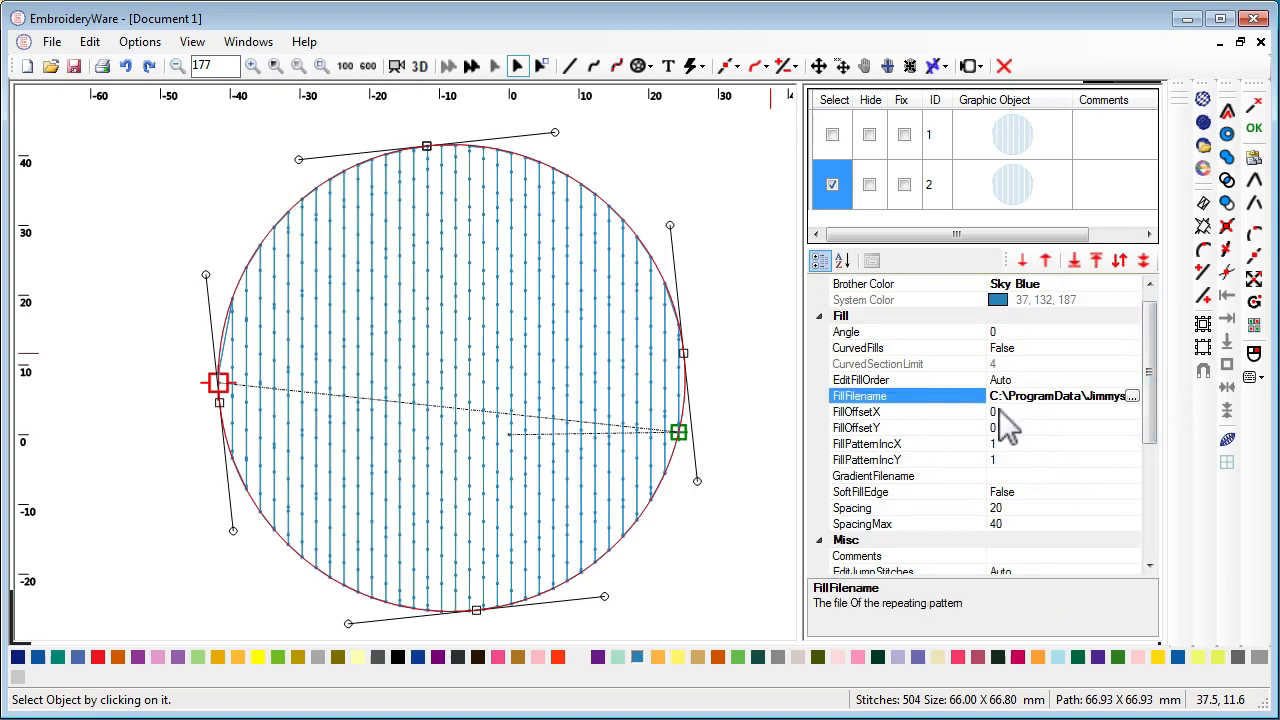
{"action": "left_click_drag", "start_coordinate": [986, 400], "coordinate": [1190, 392]}
{"action": "key", "text": "Delete"}
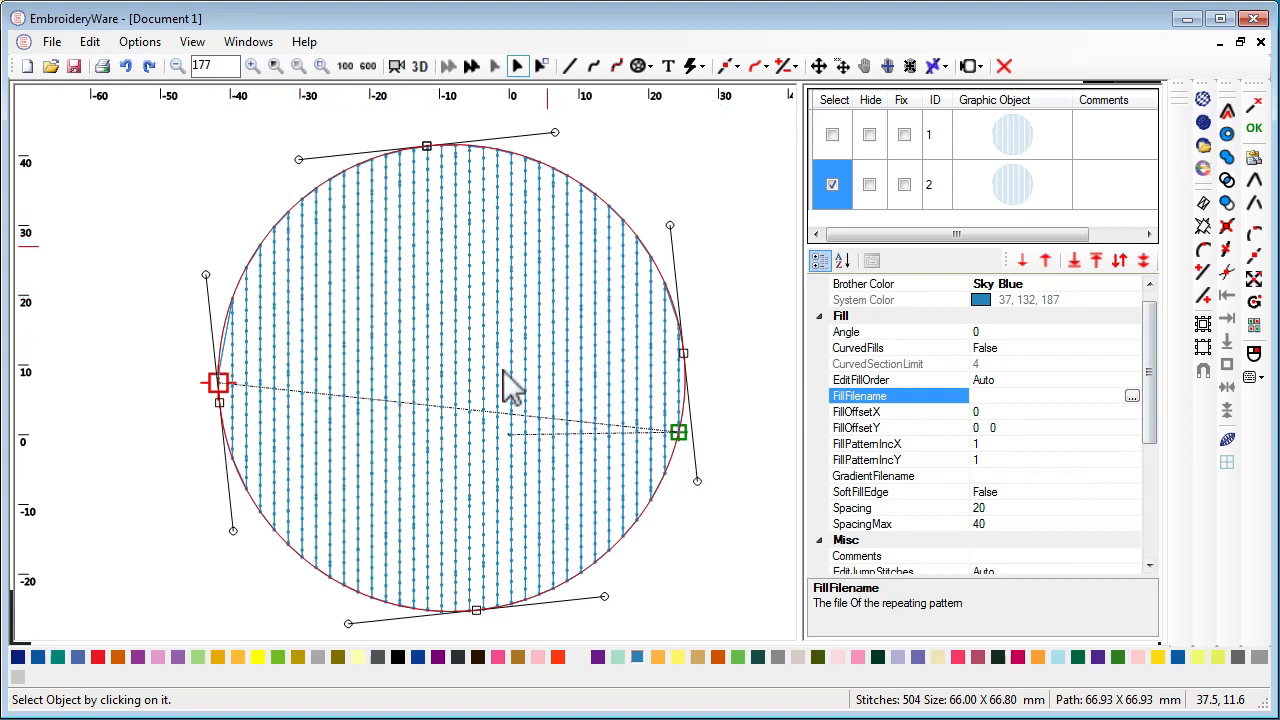
{"action": "left_click", "coordinate": [875, 427]}
Step: Check the duplicate circle's stitch length and delete the duplicate
{"action": "left_click_drag", "start_coordinate": [1148, 378], "coordinate": [1147, 534]}
{"action": "left_click", "coordinate": [1018, 522]}
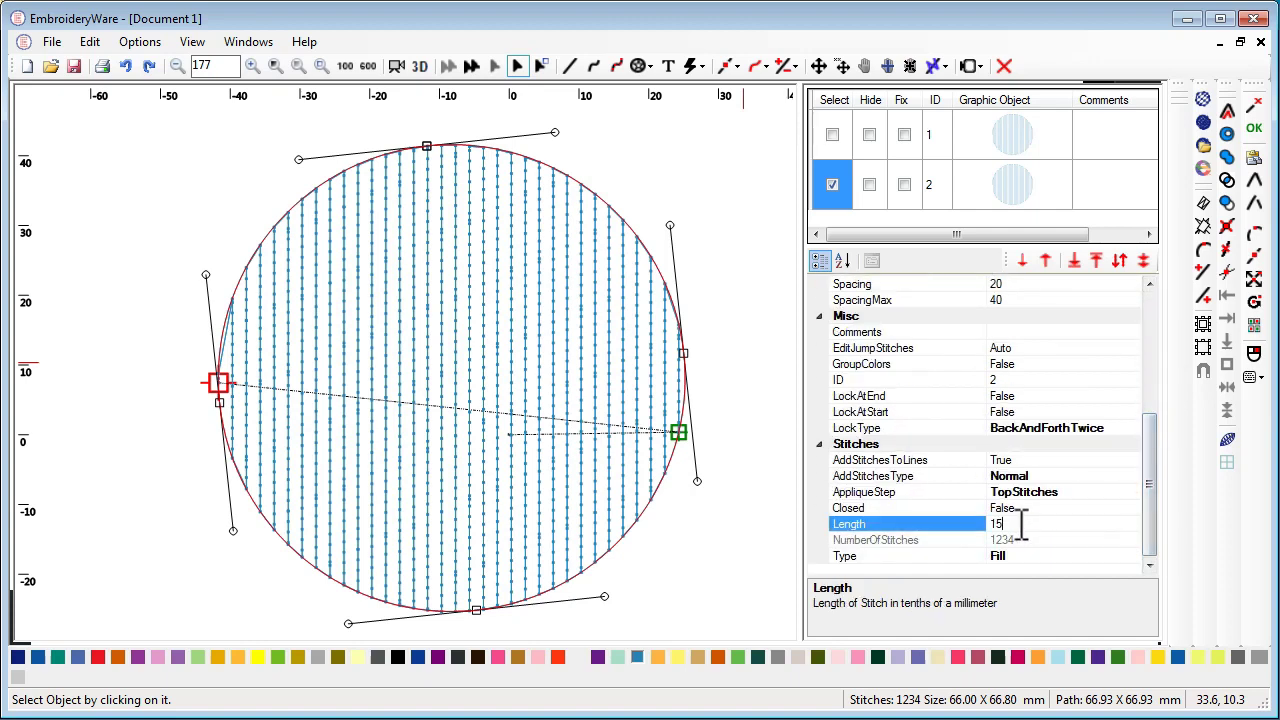
{"action": "left_click", "coordinate": [1004, 66]}
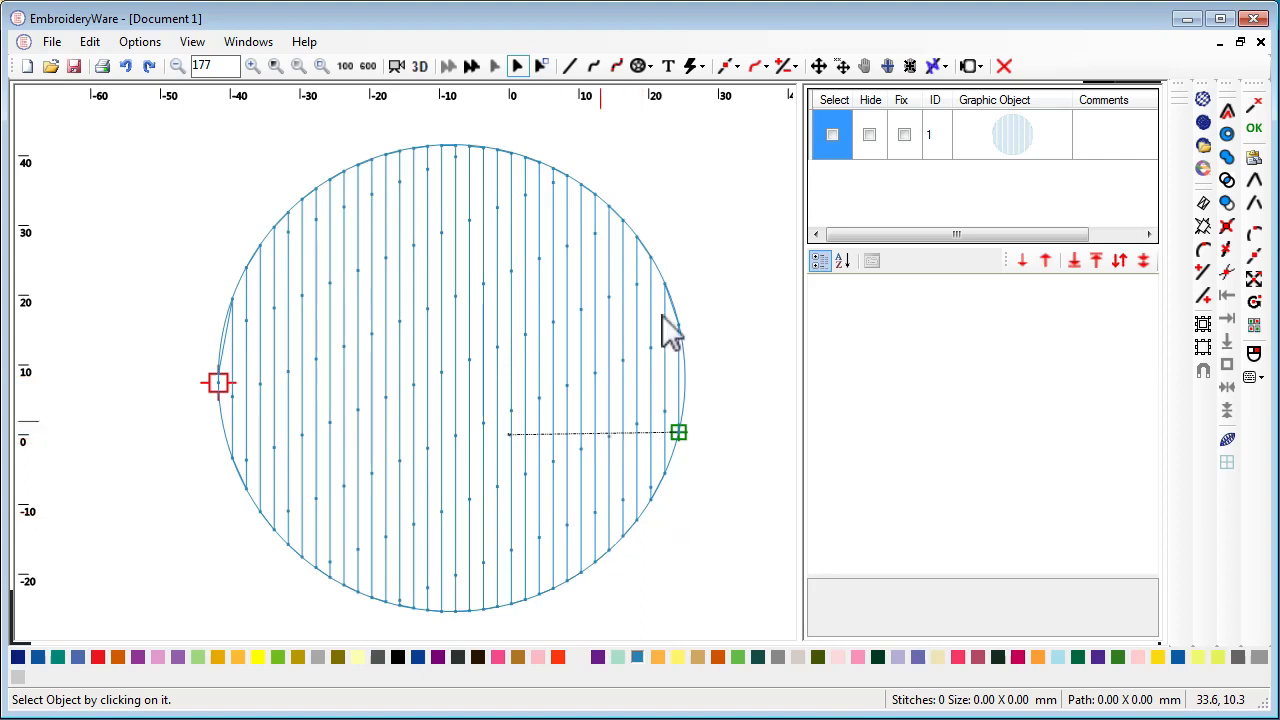
Step: Select the remaining circle and set its fill stitch Length to 15 tenths of a millimeter
{"action": "left_click", "coordinate": [832, 135]}
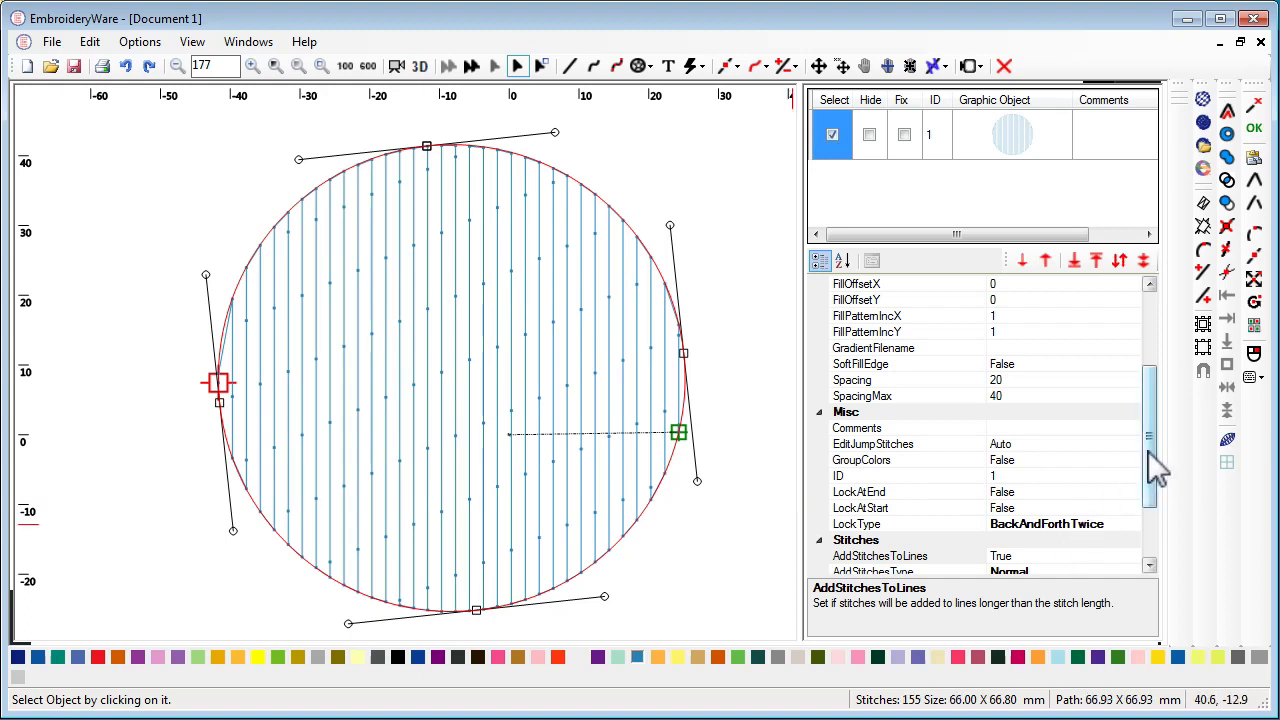
{"action": "scroll", "coordinate": [1157, 470], "scroll_direction": "down", "scroll_amount": 2}
{"action": "left_click", "coordinate": [1045, 523]}
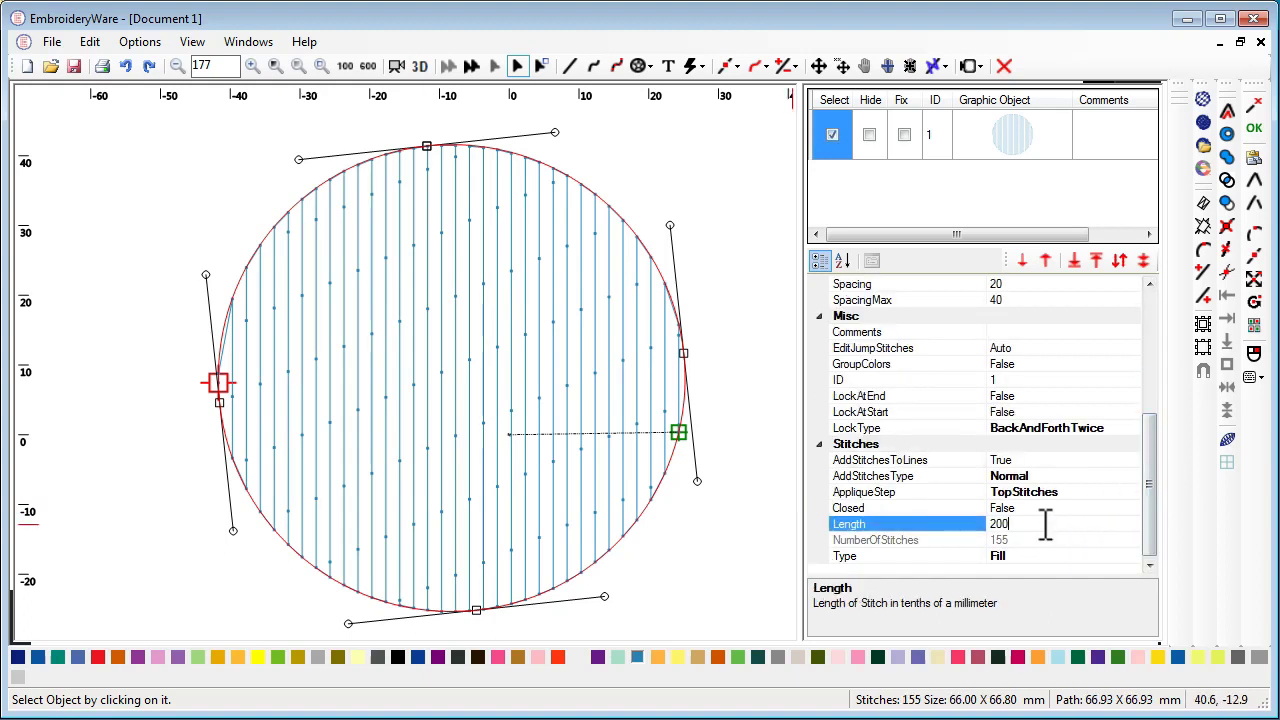
{"action": "left_click_drag", "start_coordinate": [1050, 523], "coordinate": [957, 523]}
{"action": "type", "text": "15"}
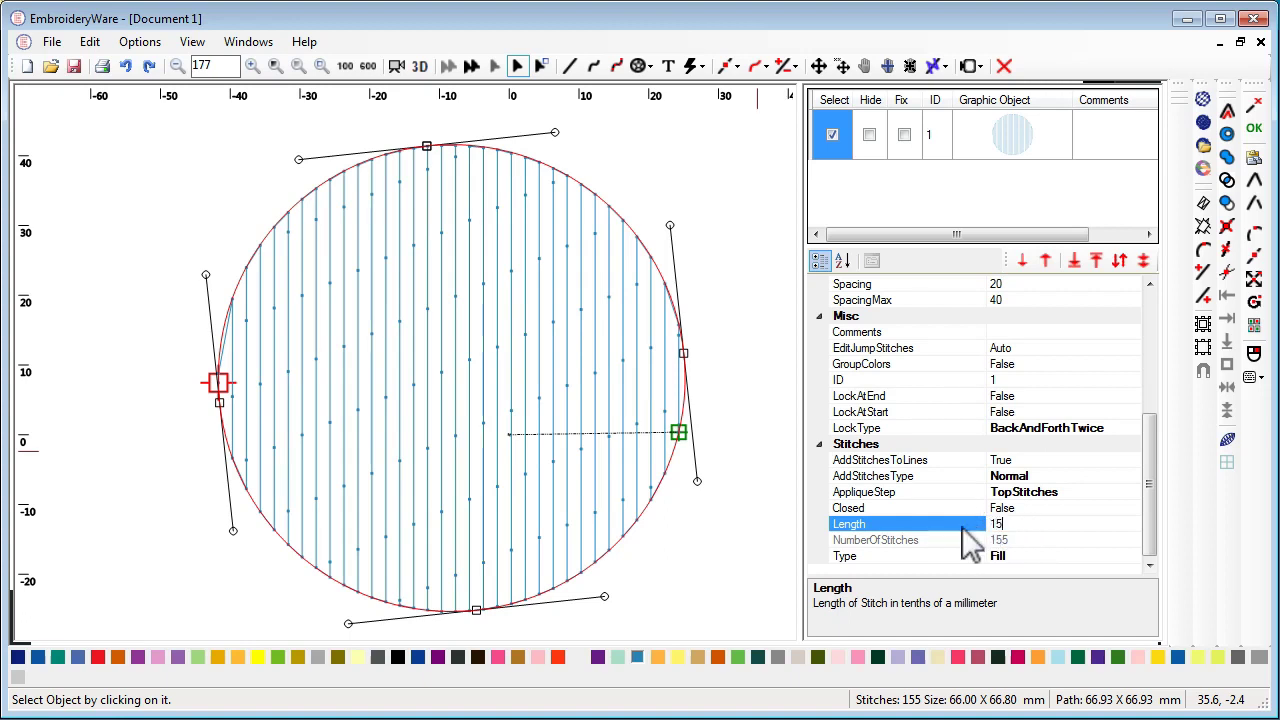
{"action": "key", "text": "Return"}
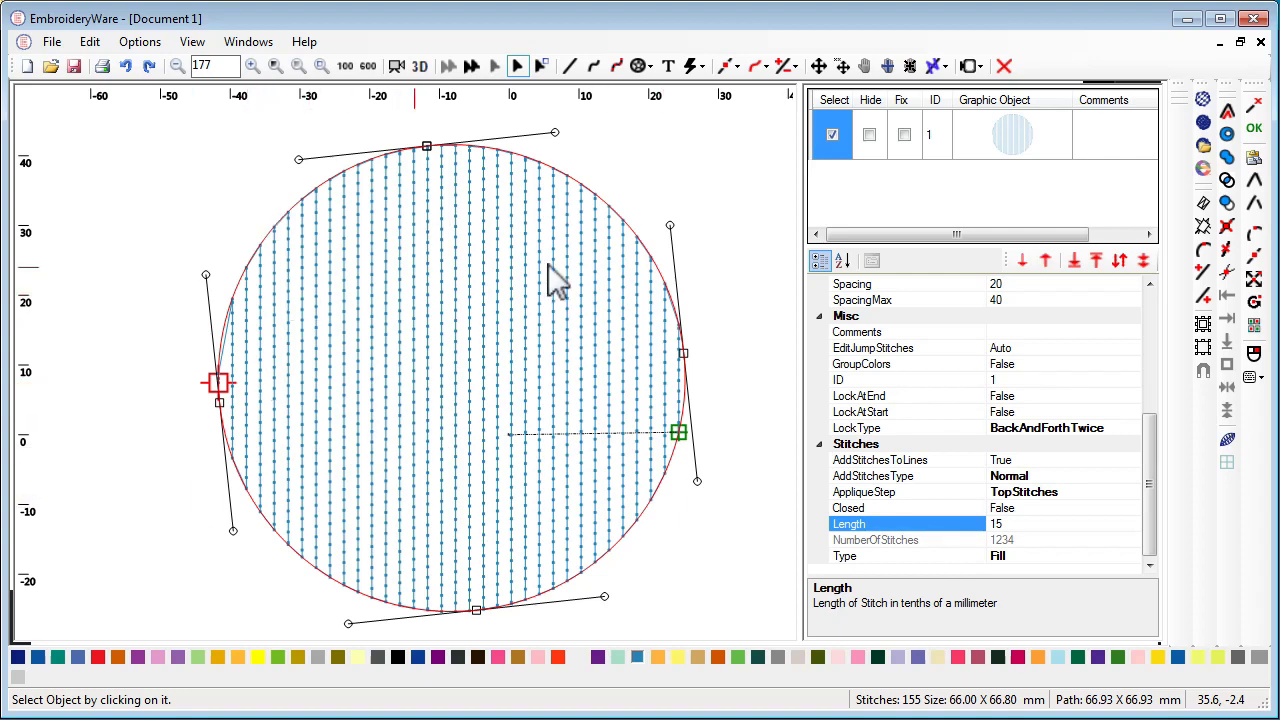
{"action": "key", "text": "Down"}
{"action": "left_click", "coordinate": [1151, 301]}
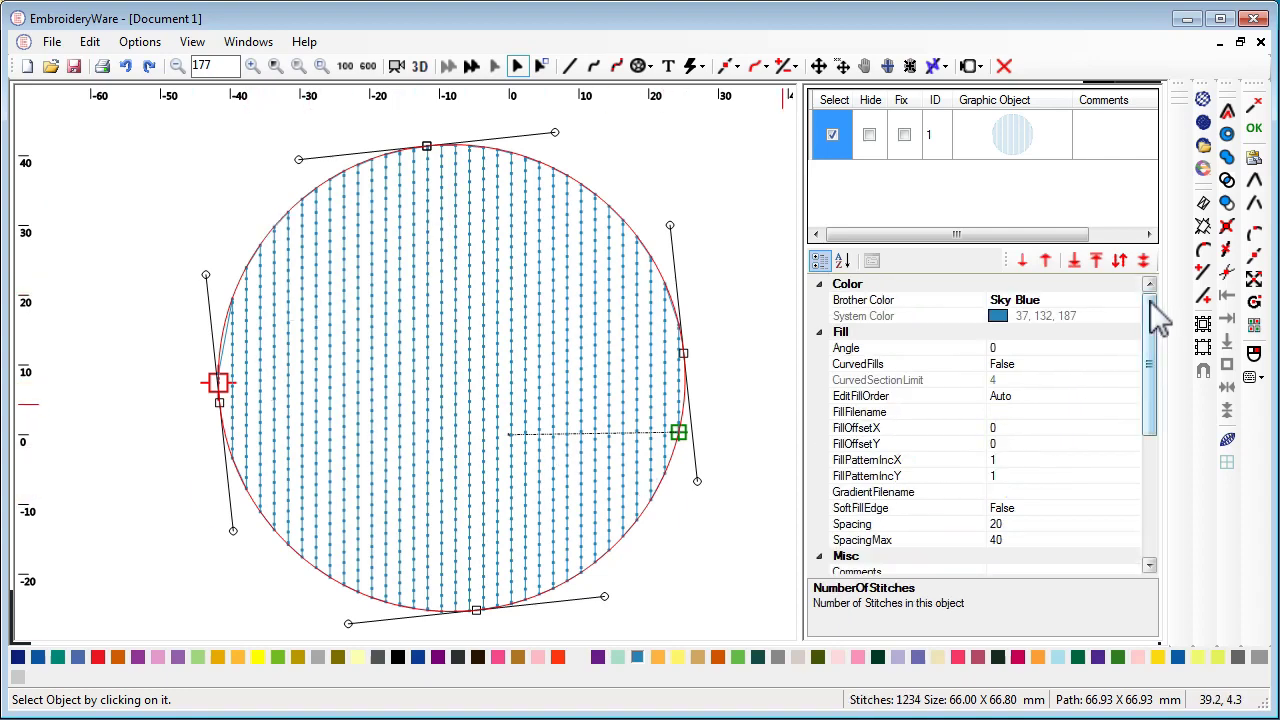
{"action": "left_click", "coordinate": [1117, 411]}
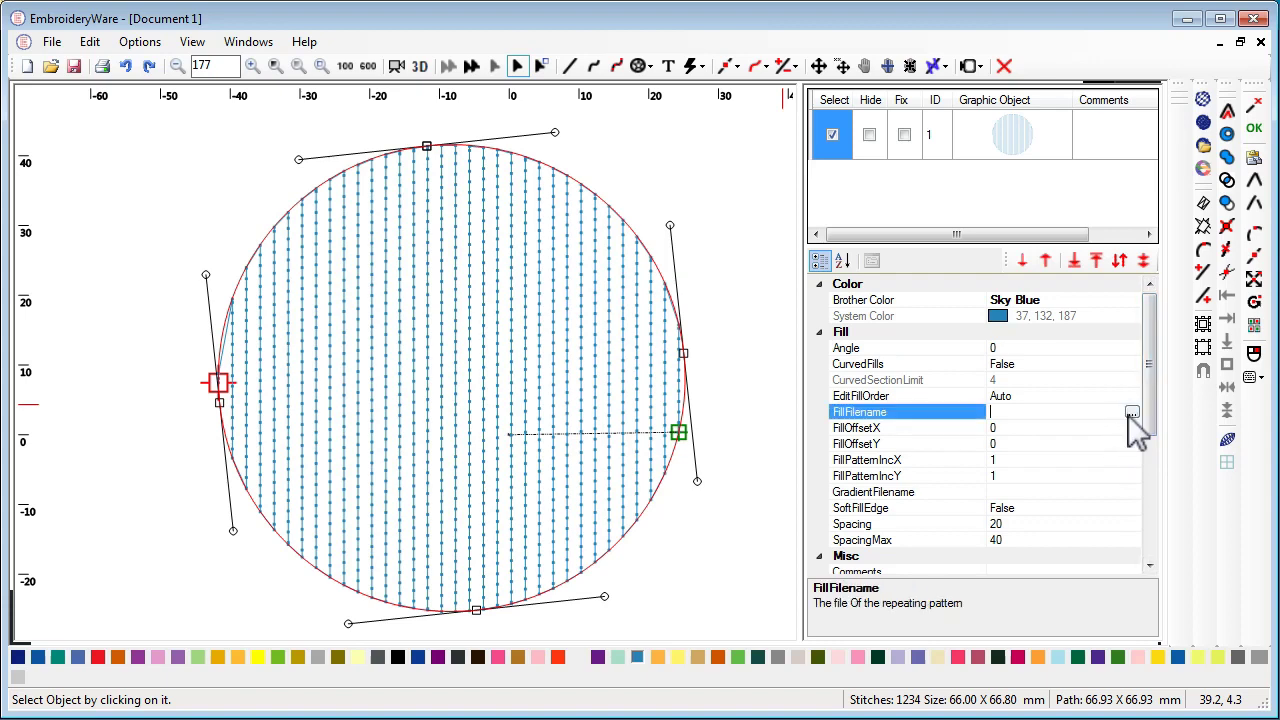
{"action": "left_click", "coordinate": [1131, 413]}
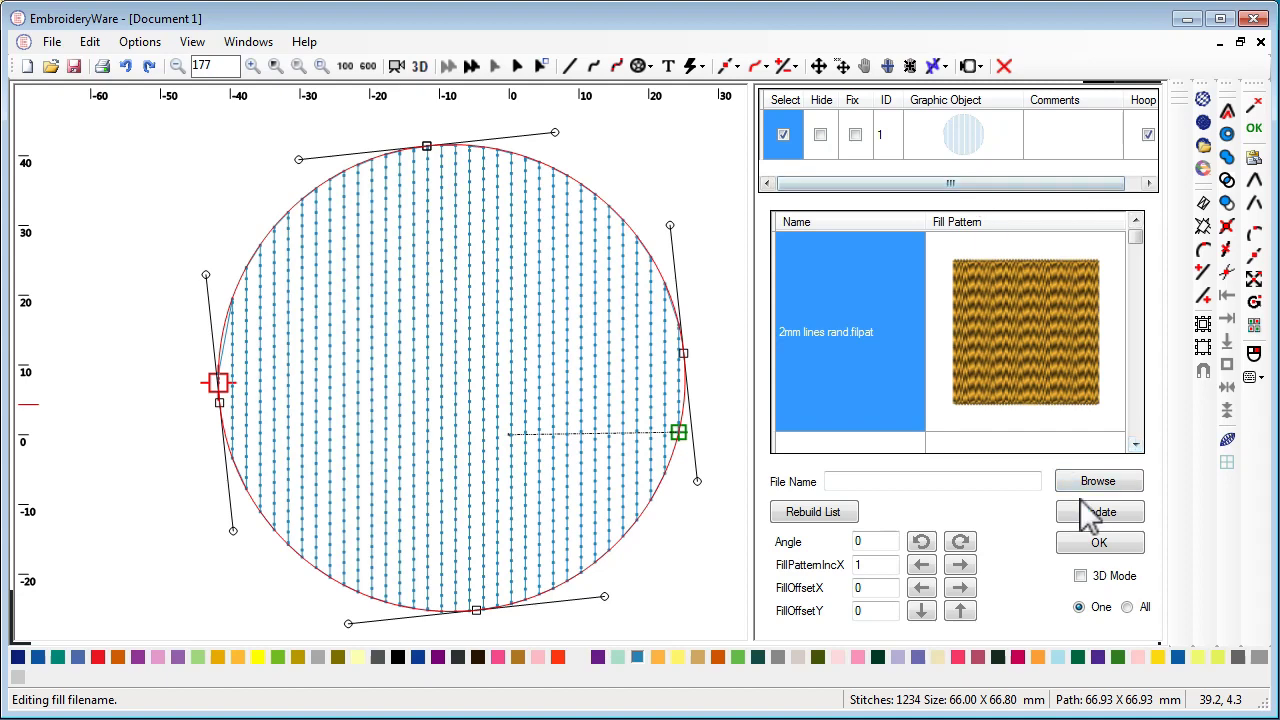
{"action": "left_click", "coordinate": [1103, 543]}
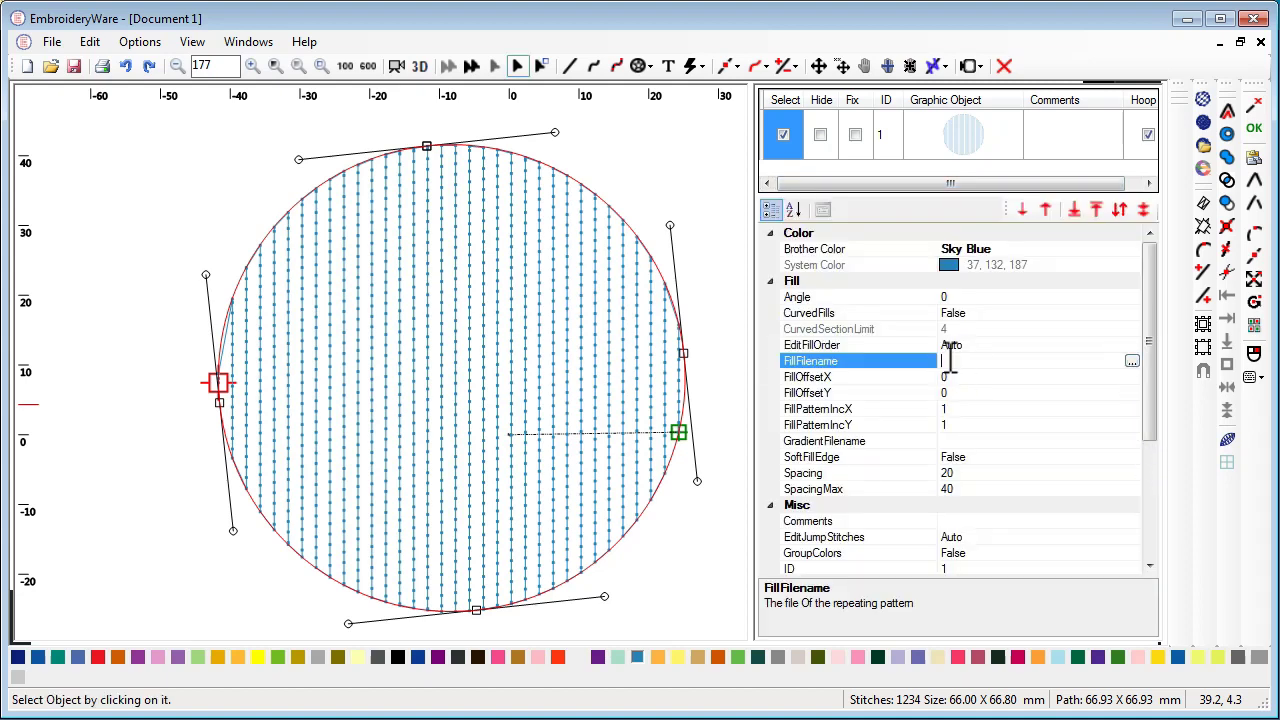
Step: Browse the fill pattern library and assign DefaultFillPattern.filpat as the circle's FillFilename
{"action": "left_click", "coordinate": [1132, 360]}
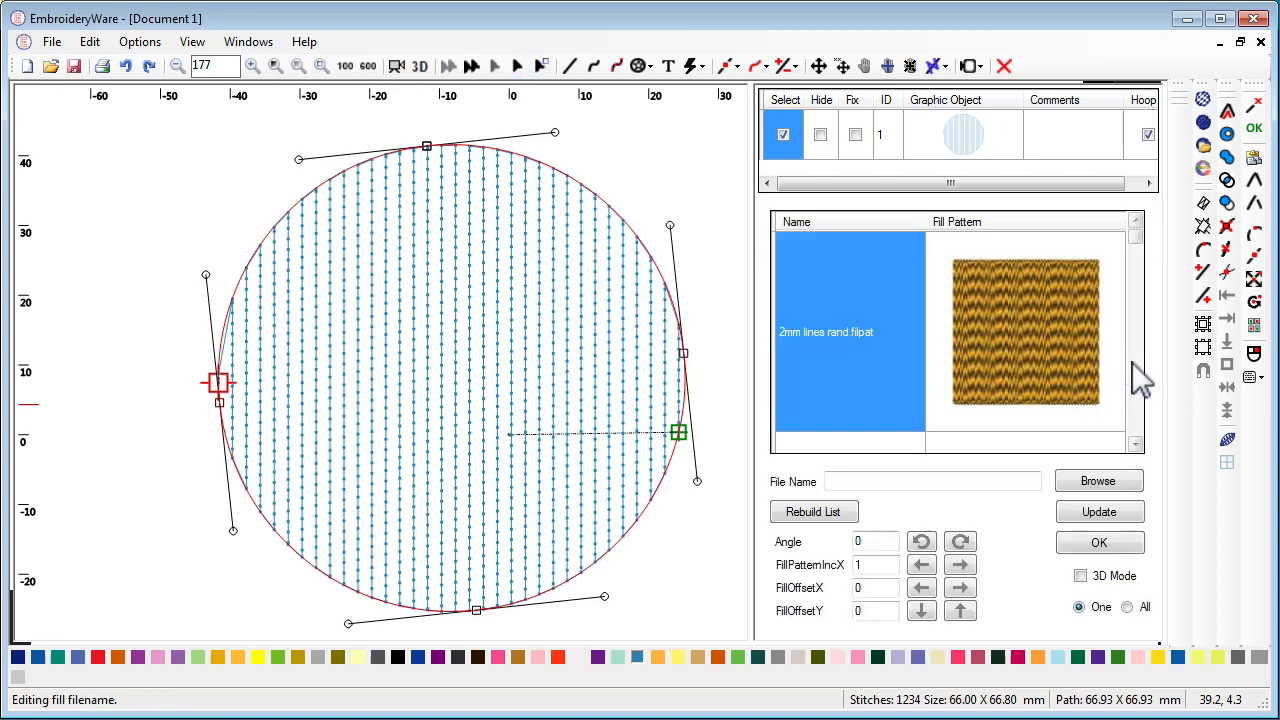
{"action": "left_click", "coordinate": [1134, 370]}
{"action": "left_click", "coordinate": [1134, 371]}
{"action": "left_click", "coordinate": [1133, 372]}
{"action": "left_click", "coordinate": [1132, 373]}
{"action": "left_click", "coordinate": [1132, 373]}
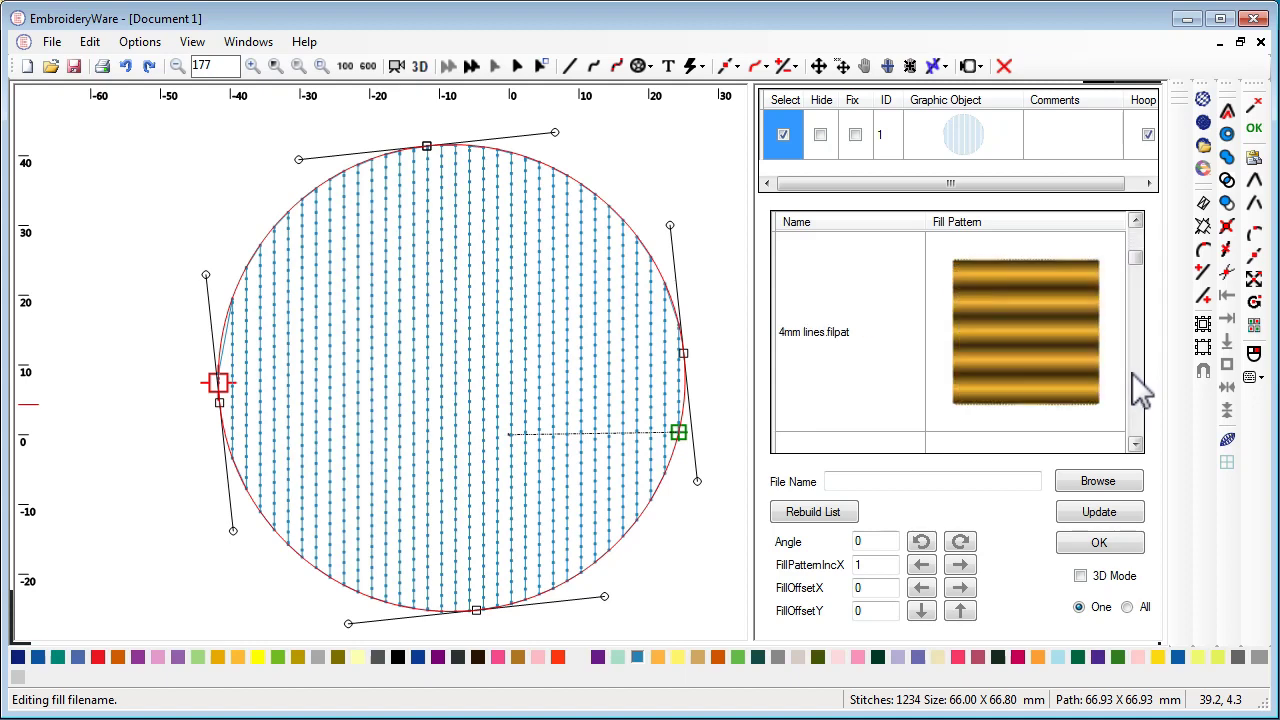
{"action": "left_click", "coordinate": [1132, 373]}
{"action": "left_click", "coordinate": [1132, 373]}
{"action": "left_click", "coordinate": [1132, 373]}
{"action": "left_click", "coordinate": [1132, 373]}
{"action": "left_click", "coordinate": [1131, 374]}
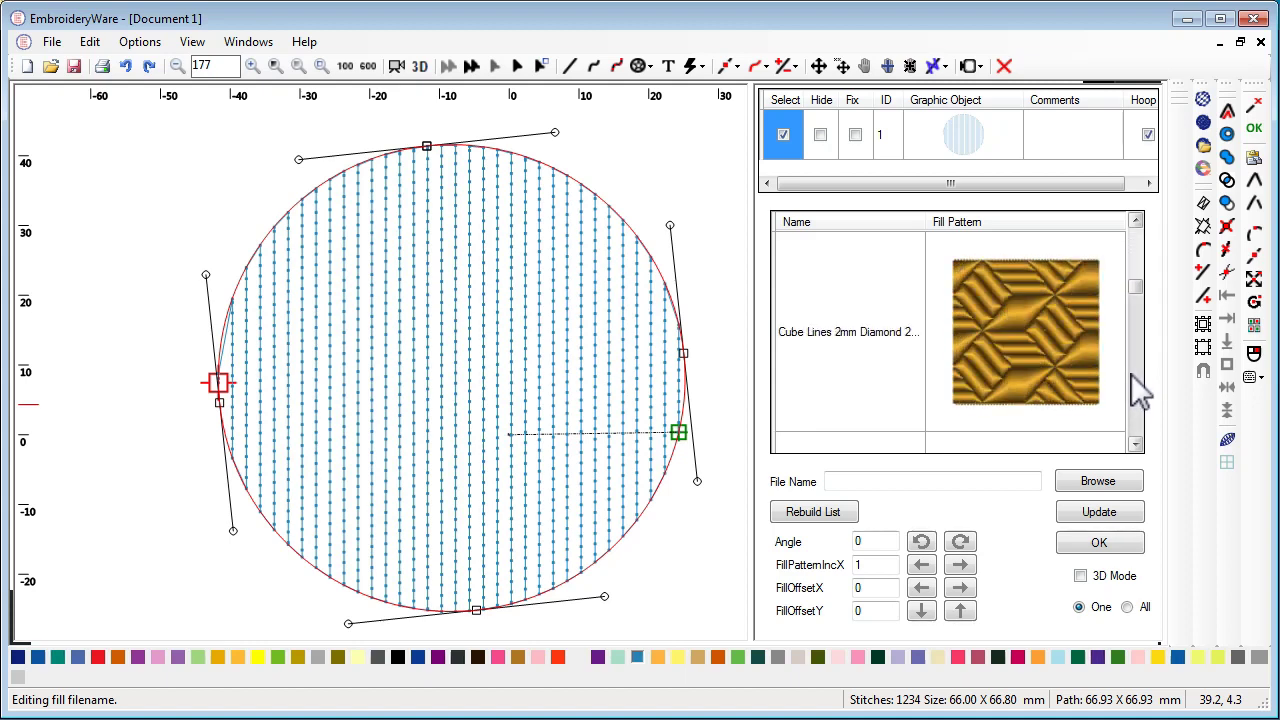
{"action": "left_click", "coordinate": [1131, 374]}
{"action": "left_click", "coordinate": [1131, 374]}
{"action": "left_click_drag", "start_coordinate": [1134, 298], "coordinate": [1134, 313]}
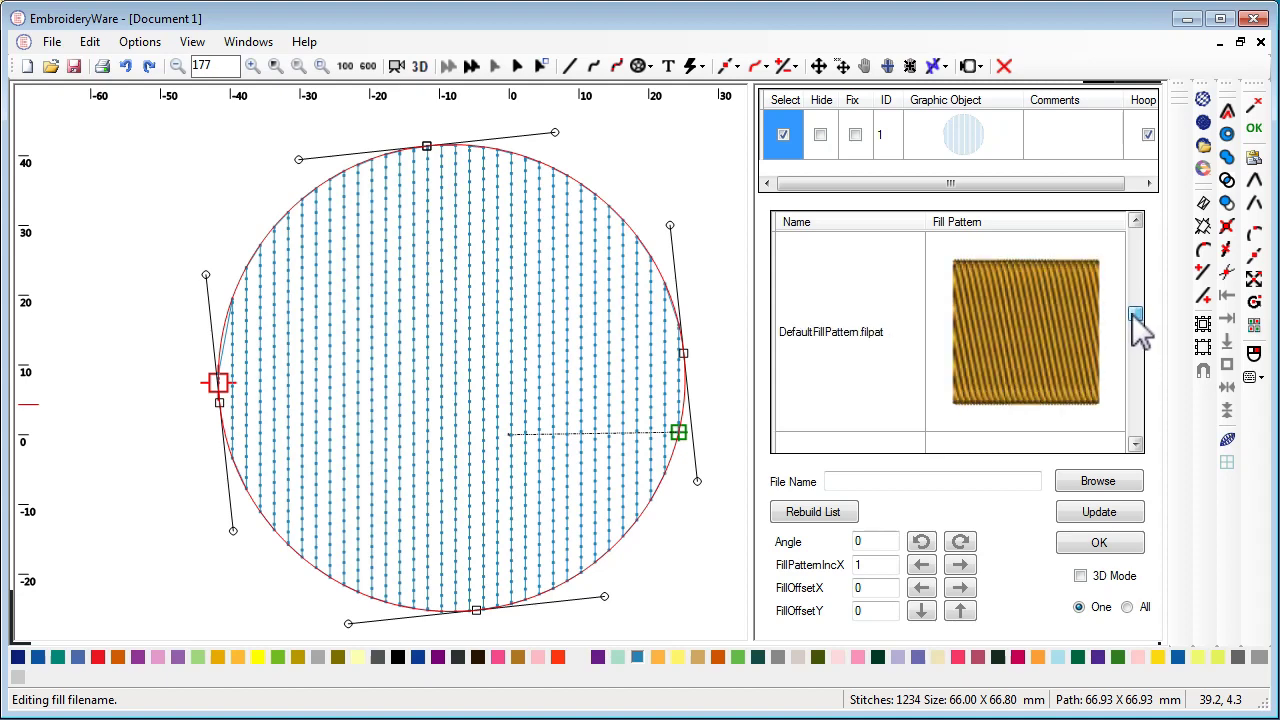
{"action": "left_click", "coordinate": [1017, 328]}
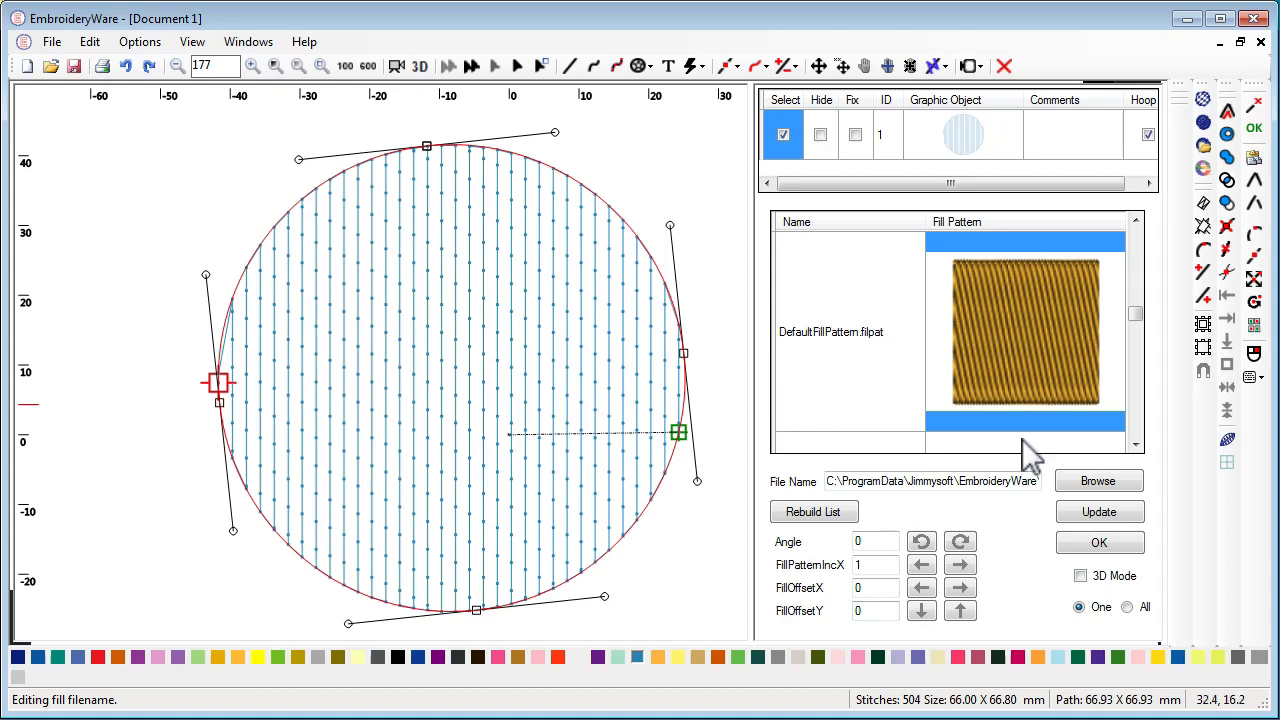
{"action": "left_click", "coordinate": [1100, 543]}
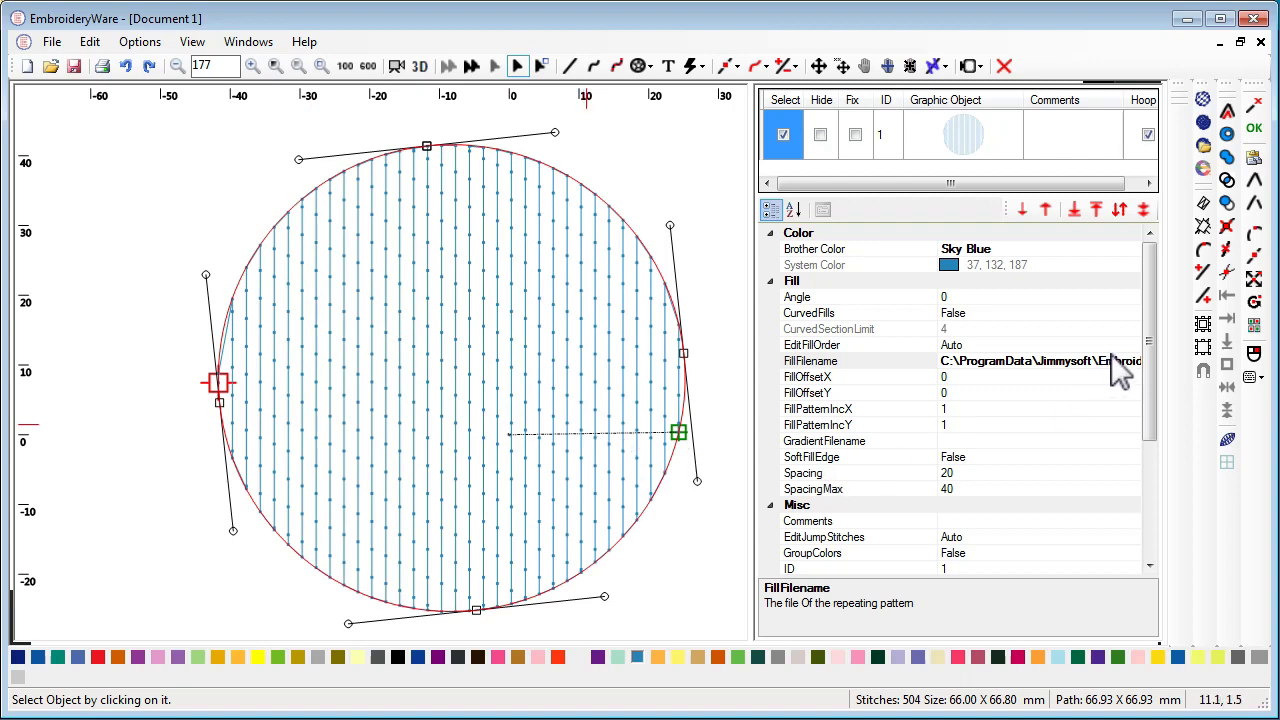
Step: Set the circle's fill Spacing to 2
{"action": "left_click", "coordinate": [977, 474]}
{"action": "left_click_drag", "start_coordinate": [951, 476], "coordinate": [936, 476]}
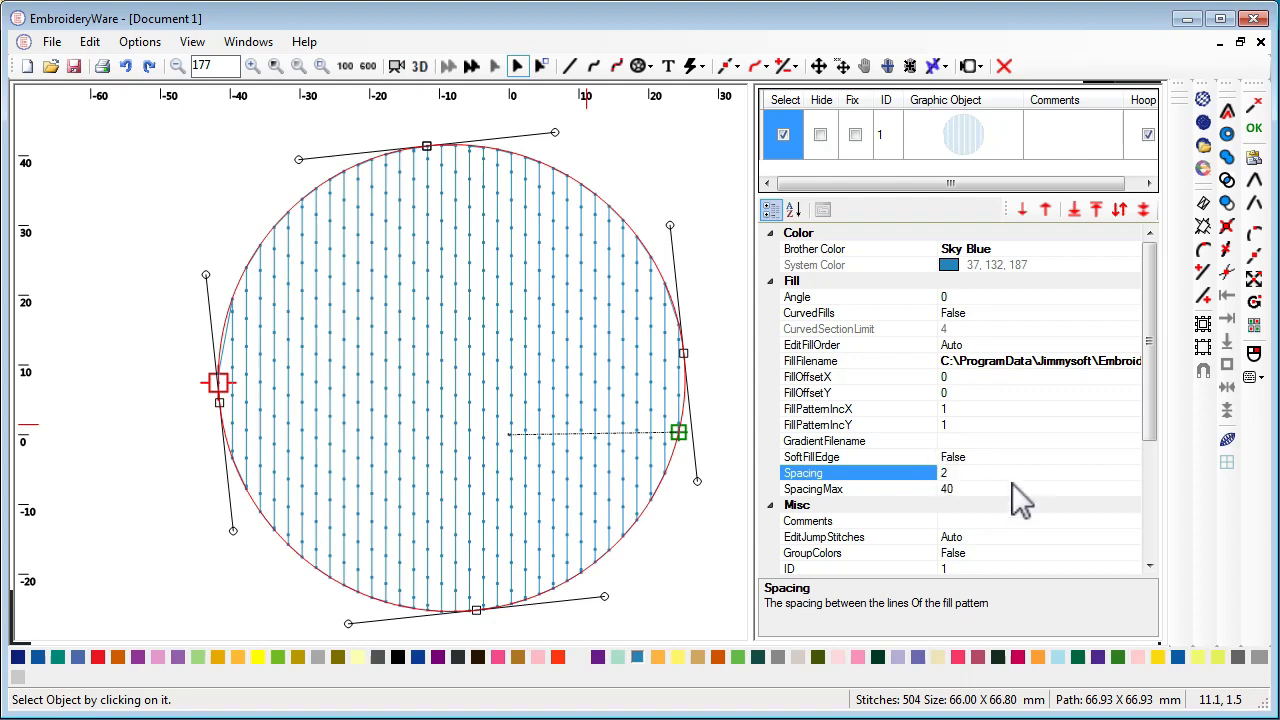
{"action": "type", "text": "2"}
{"action": "key", "text": "Return"}
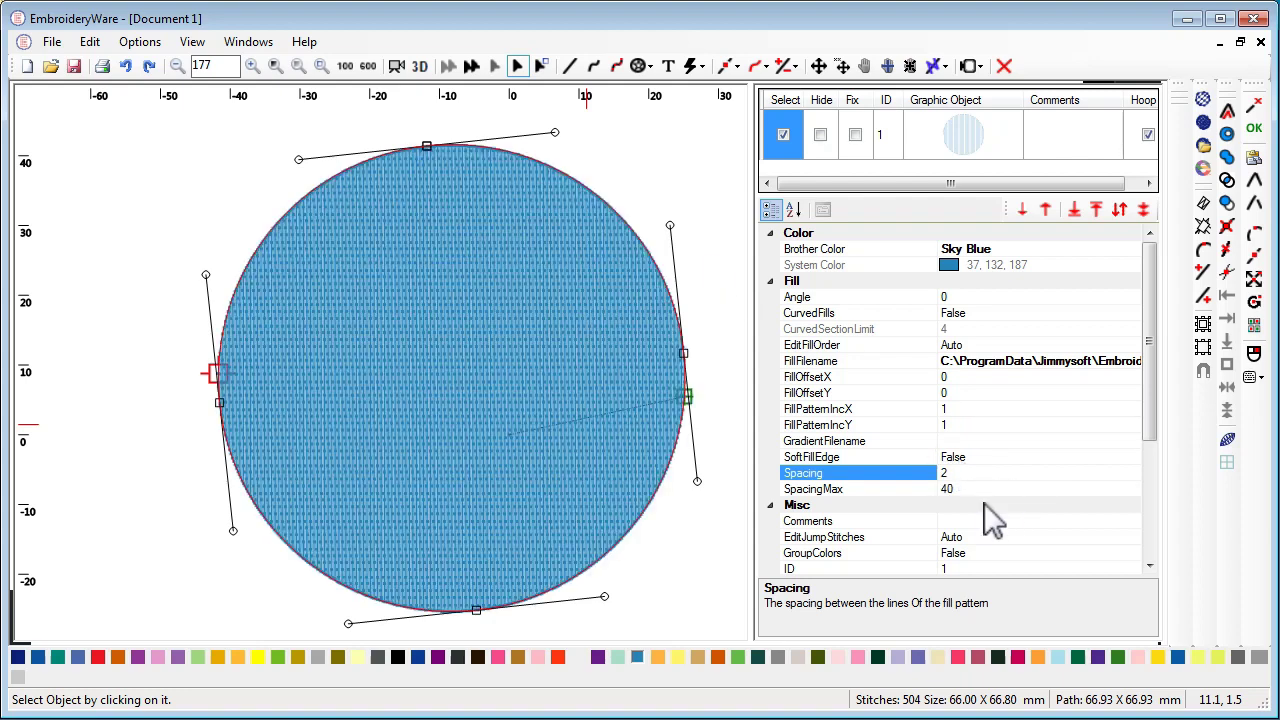
{"action": "left_click", "coordinate": [966, 488]}
{"action": "left_click", "coordinate": [967, 475]}
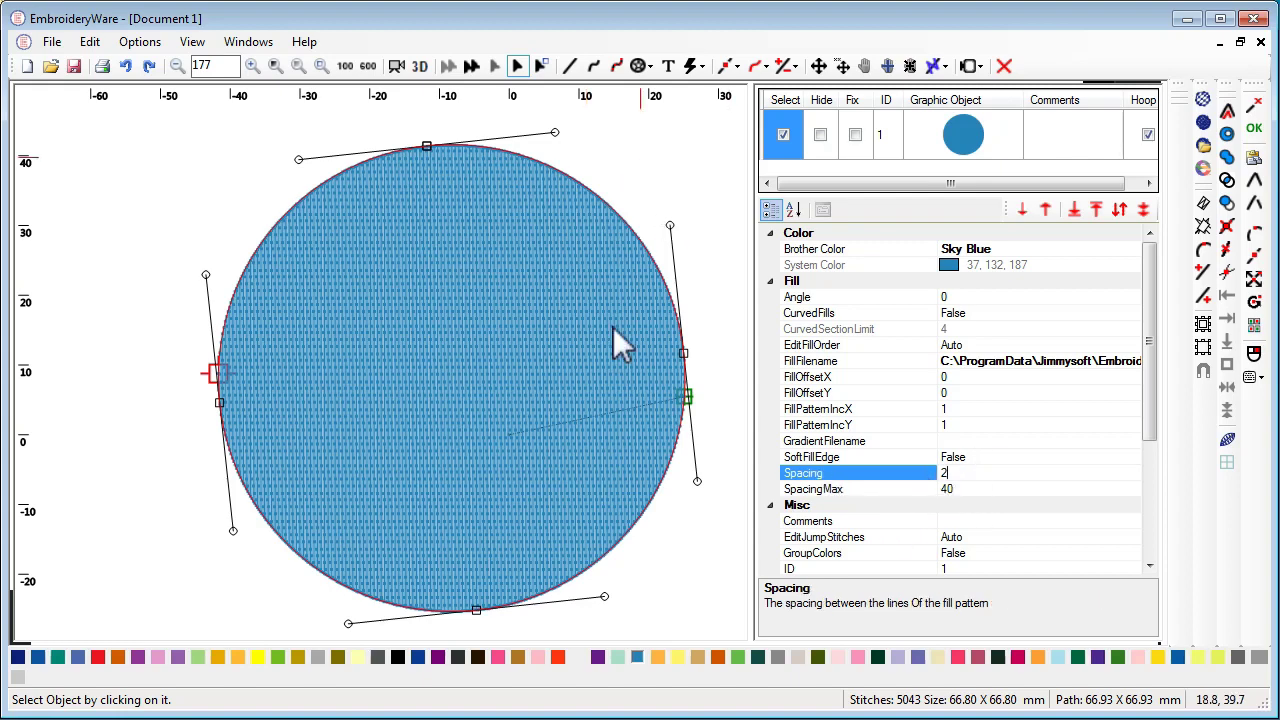
Step: Preview the circle's fill stitches in 3D and return to the editing view
{"action": "left_click", "coordinate": [421, 68]}
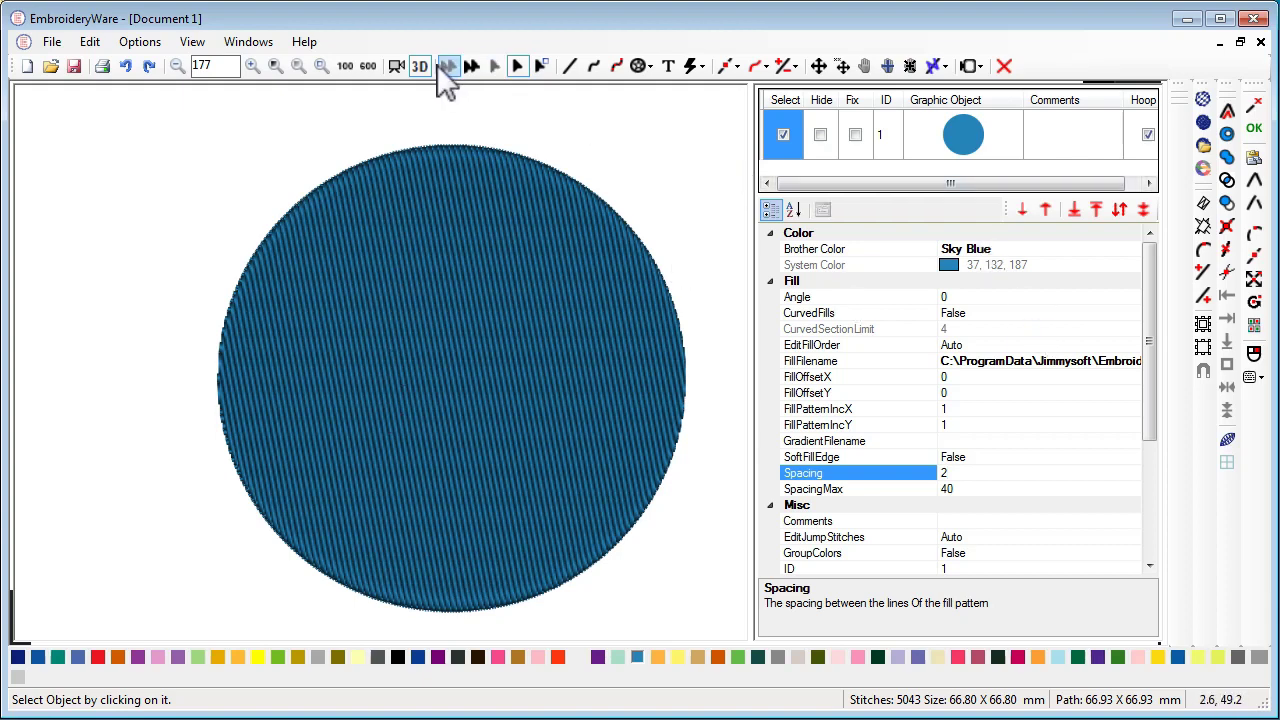
{"action": "left_click", "coordinate": [389, 196]}
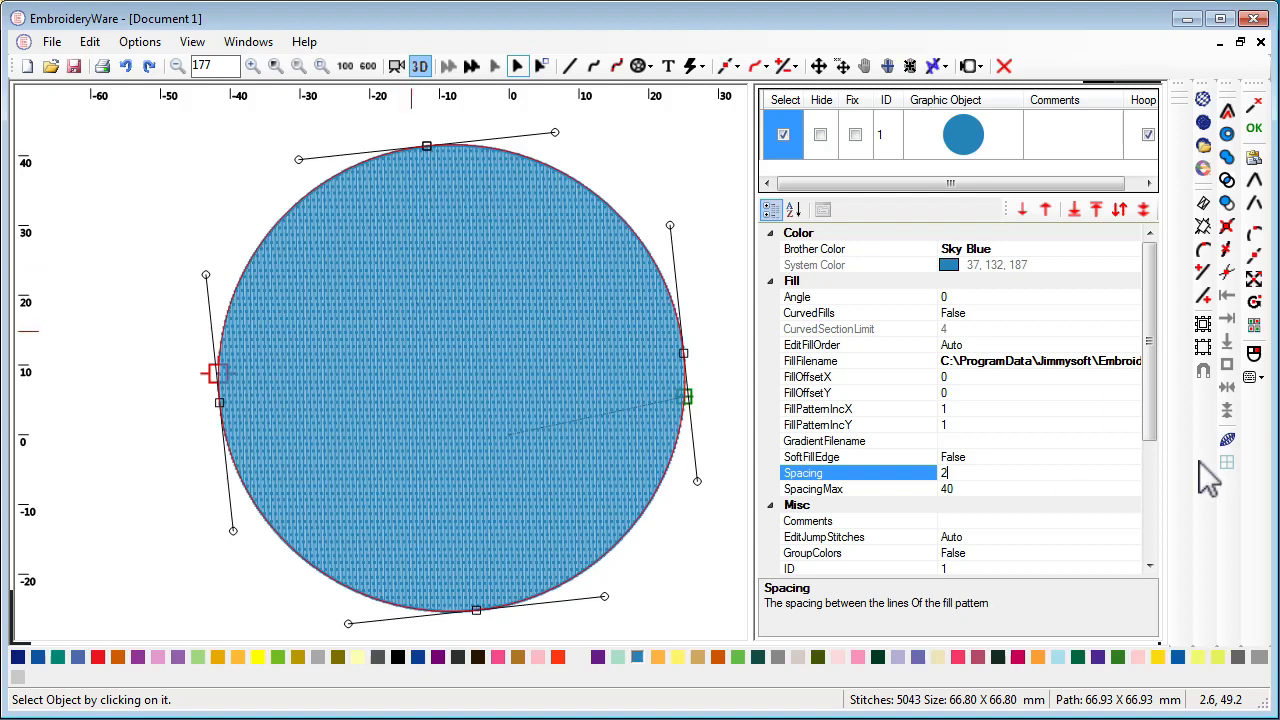
Step: Set the circle's fill Spacing to 20
{"action": "type", "text": "0"}
{"action": "key", "text": "Return"}
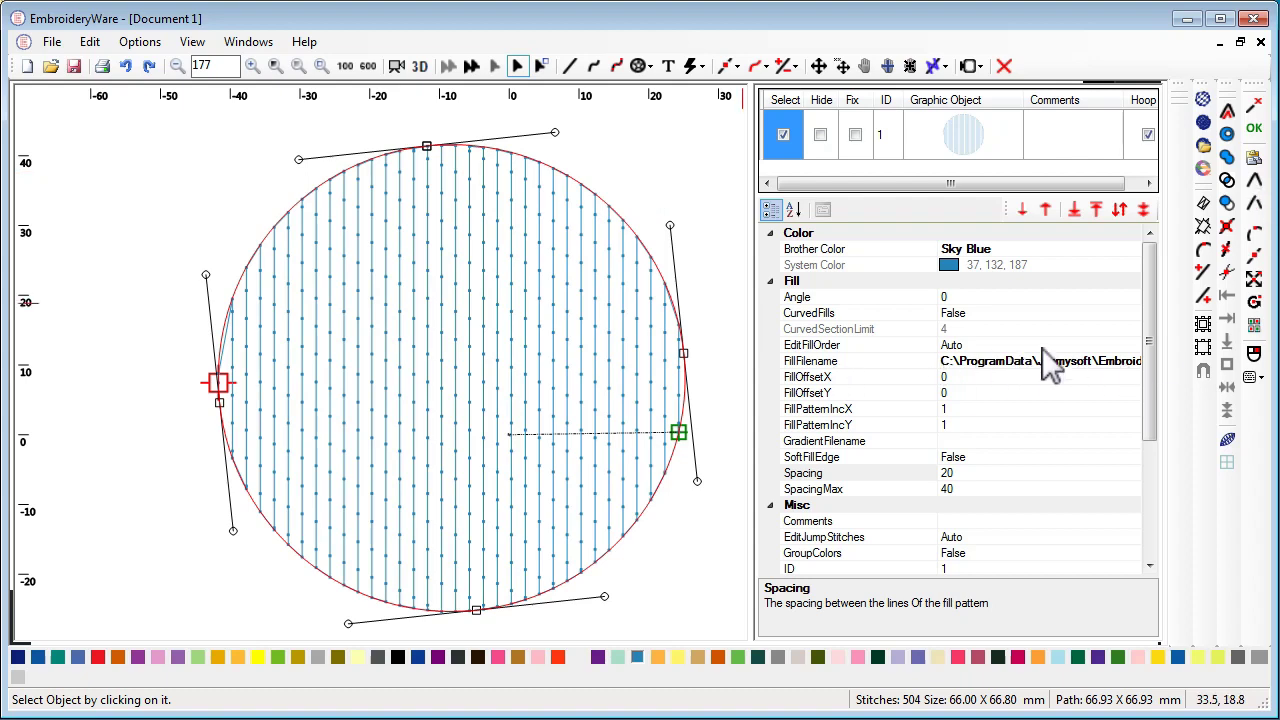
Step: Return the circle's fill Spacing to 2 and preview the denser stitches in 3D
{"action": "left_click", "coordinate": [972, 488]}
{"action": "left_click", "coordinate": [971, 474]}
{"action": "key", "text": "BackSpace"}
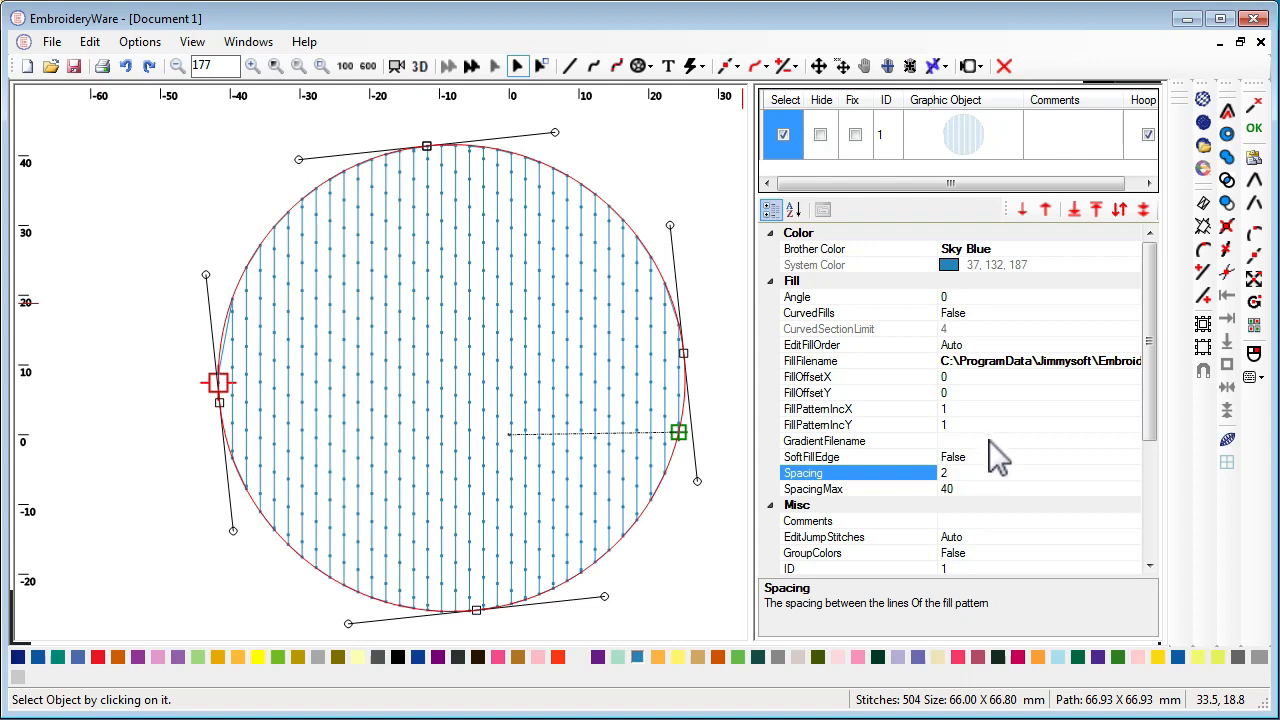
{"action": "left_click", "coordinate": [988, 440]}
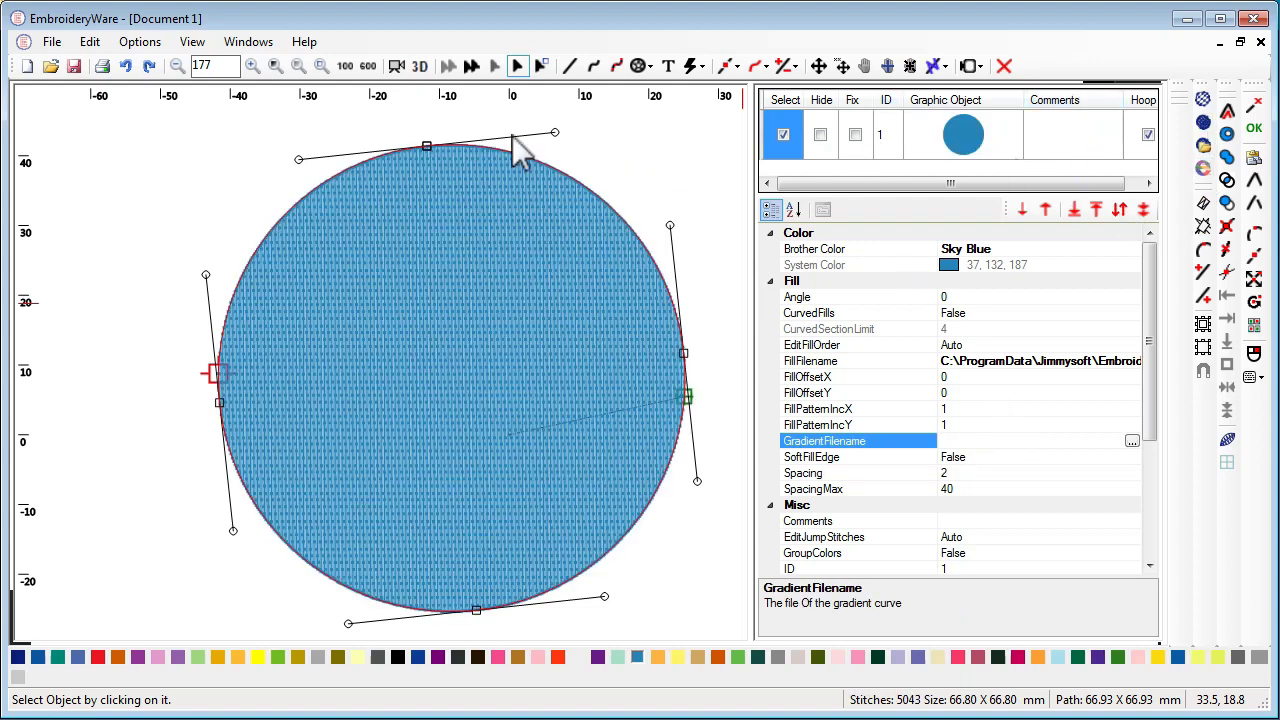
{"action": "left_click", "coordinate": [419, 65]}
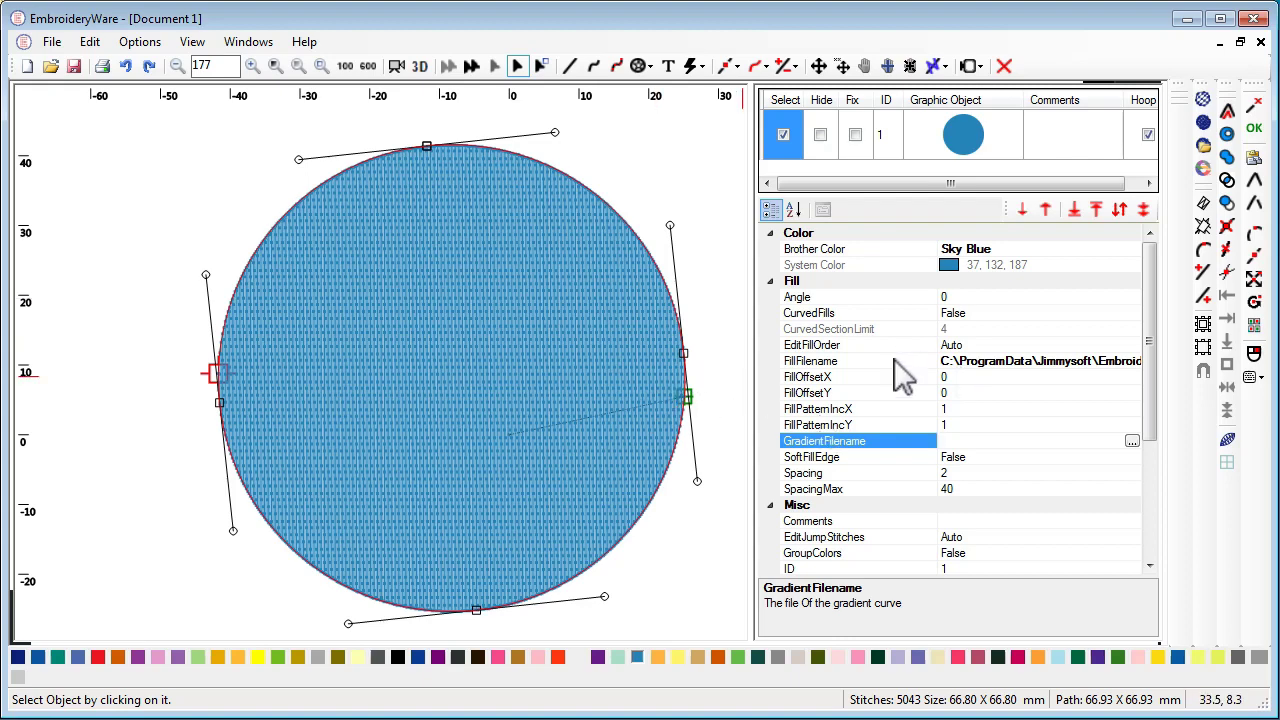
Step: Open the fill pattern library from the circle's FillFilename property and confirm it, and reopen and close the library once more
{"action": "left_click", "coordinate": [997, 361]}
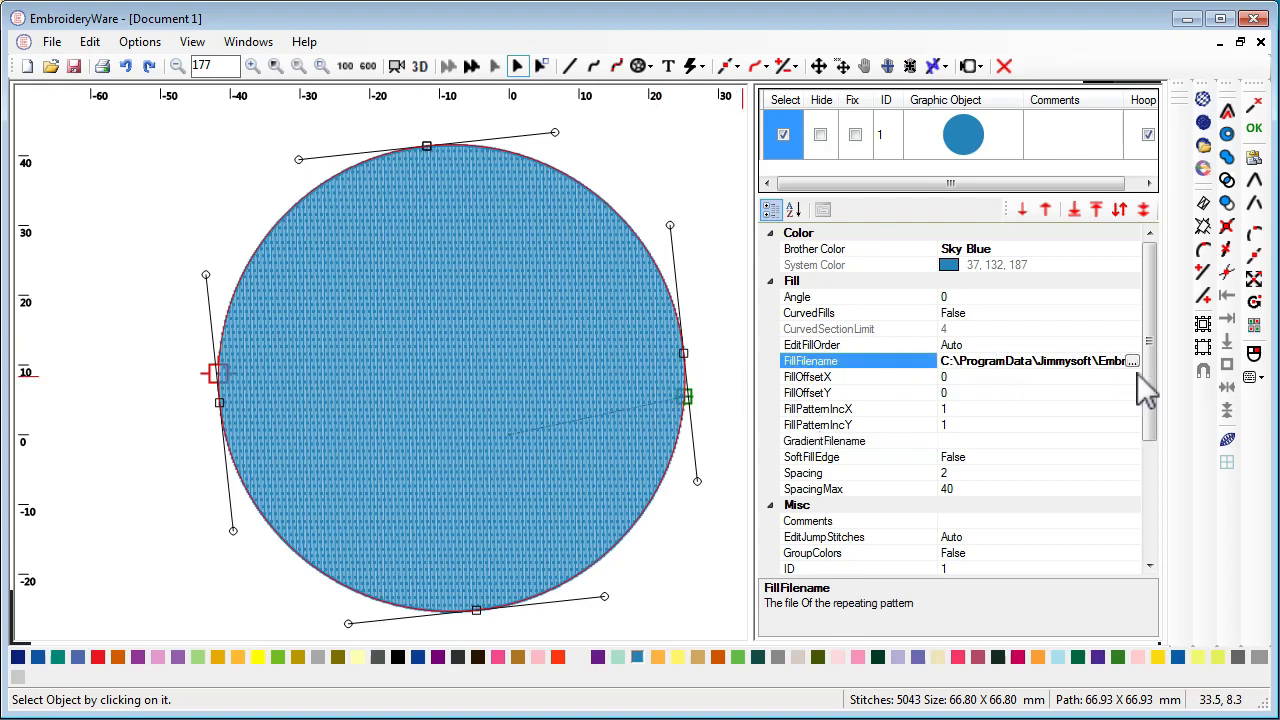
{"action": "left_click", "coordinate": [1132, 361]}
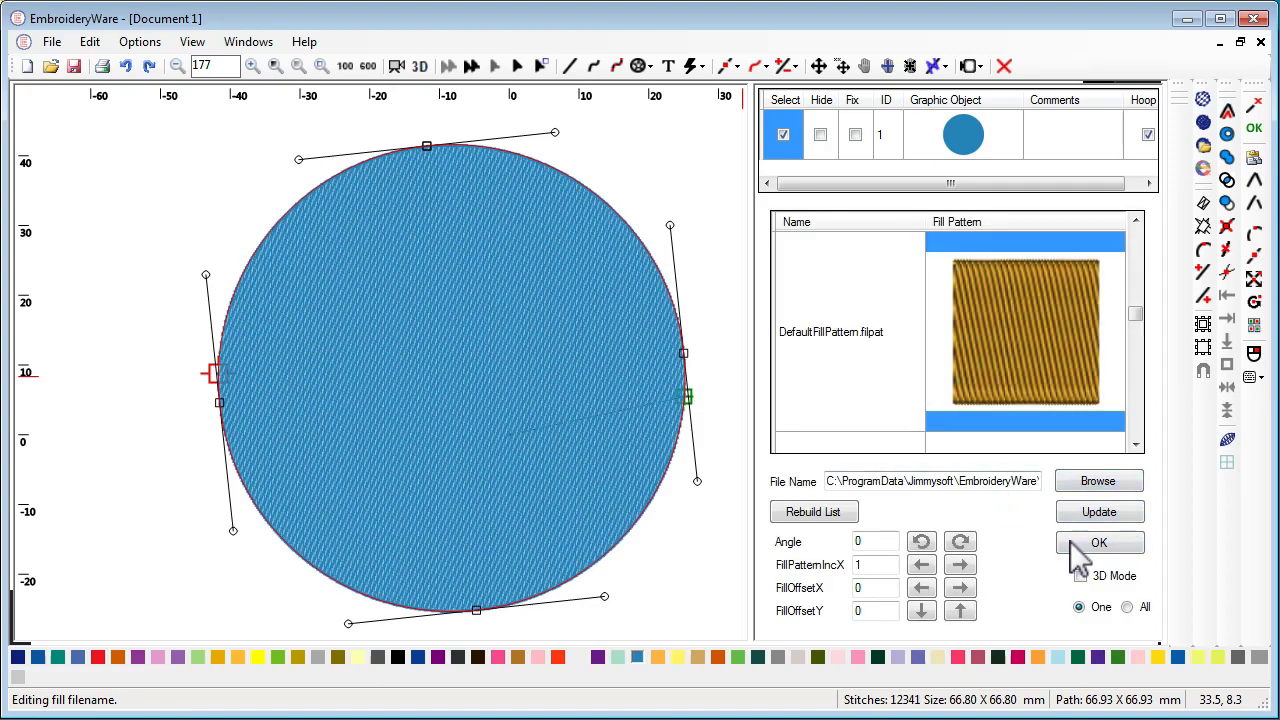
{"action": "left_click", "coordinate": [1085, 545]}
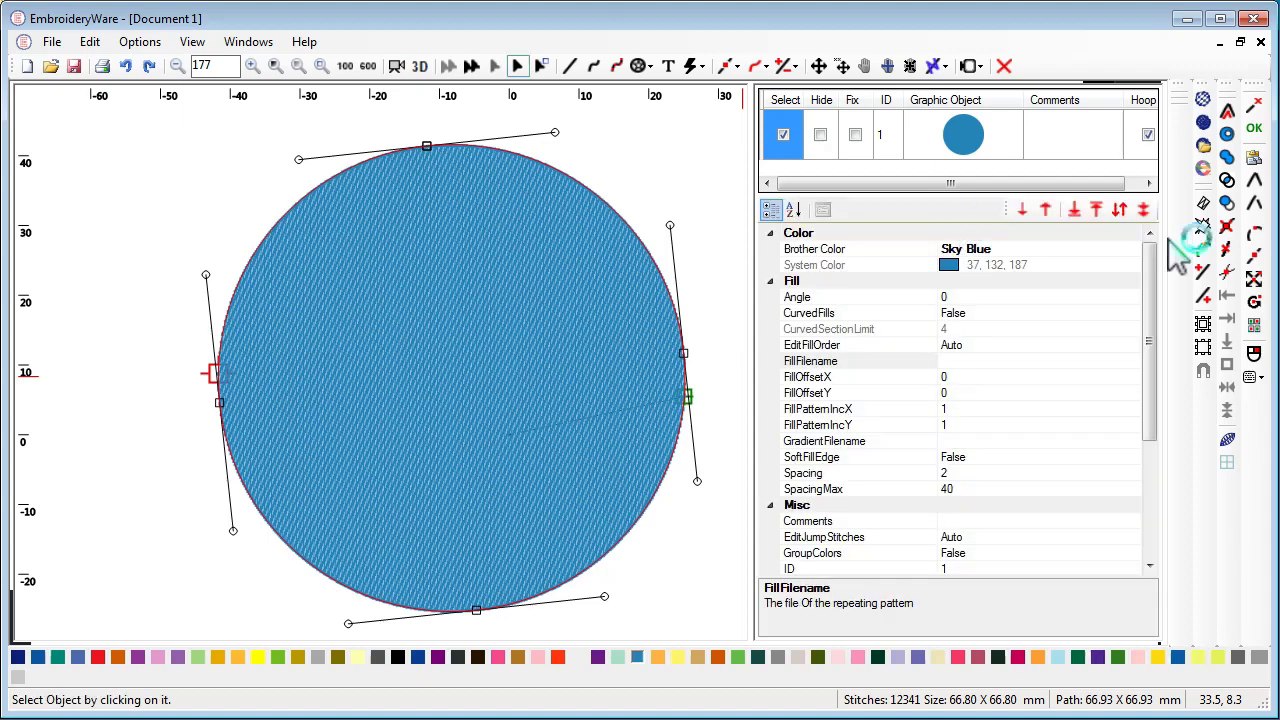
{"action": "left_click", "coordinate": [1205, 150]}
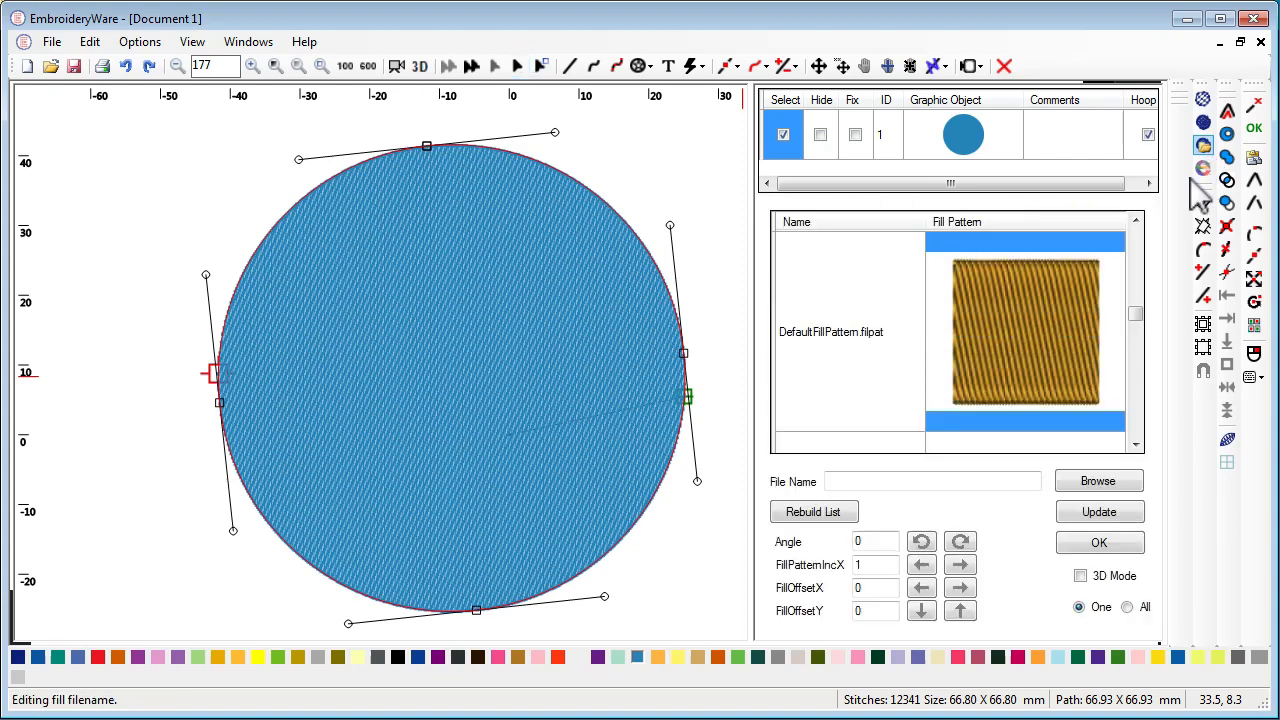
{"action": "left_click", "coordinate": [1100, 543]}
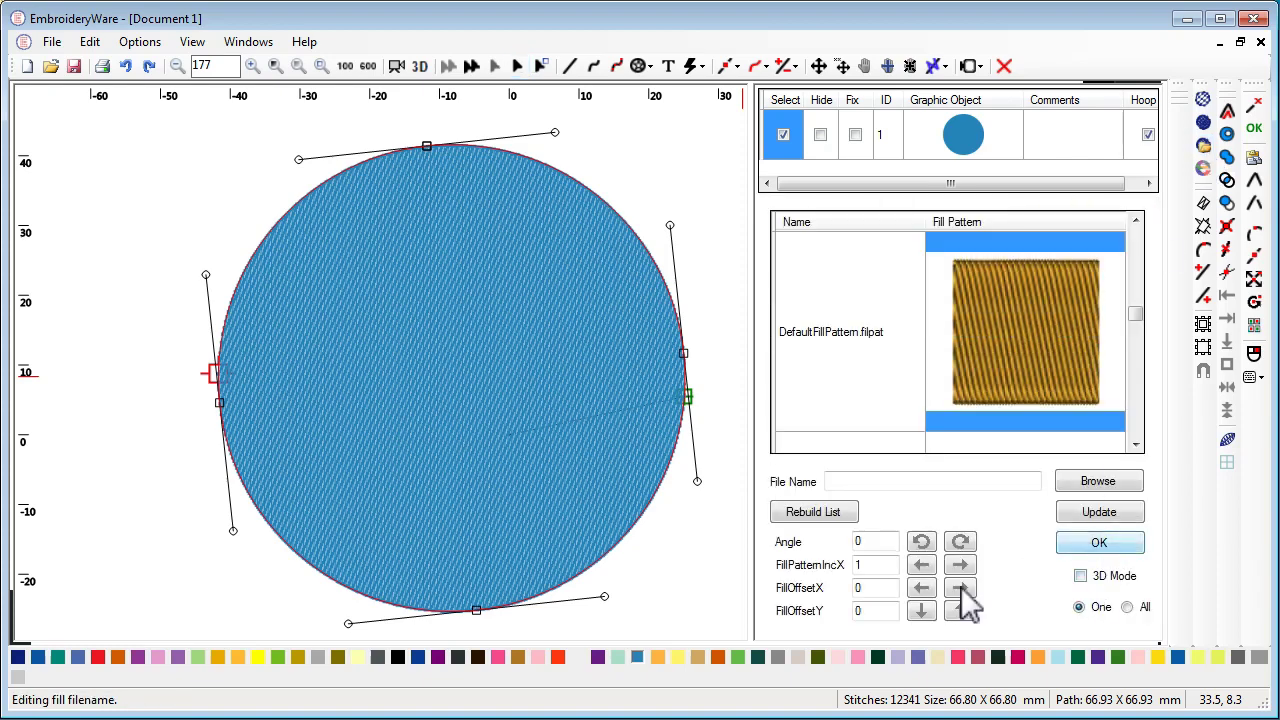
Step: Choose a fill stitch pattern for the circle, enabling 3D Mode in the library and applying DefaultFillPattern.filpat
{"action": "left_click", "coordinate": [690, 66]}
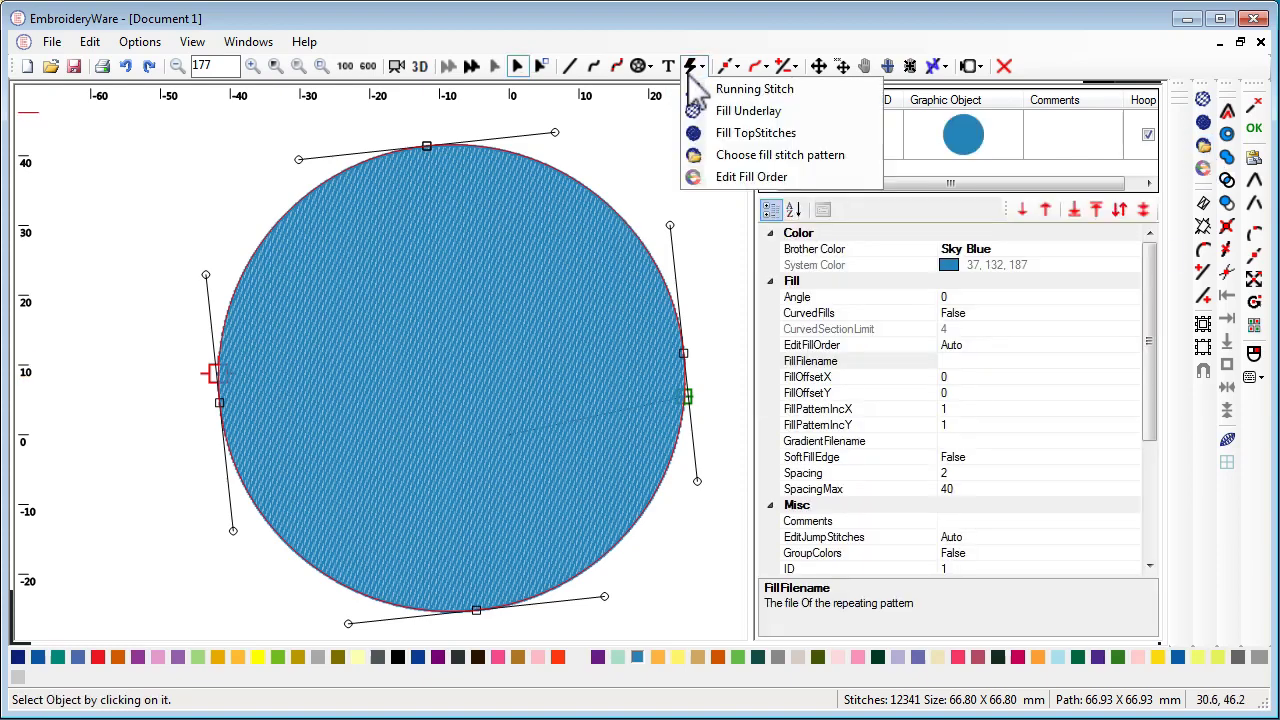
{"action": "left_click", "coordinate": [706, 156]}
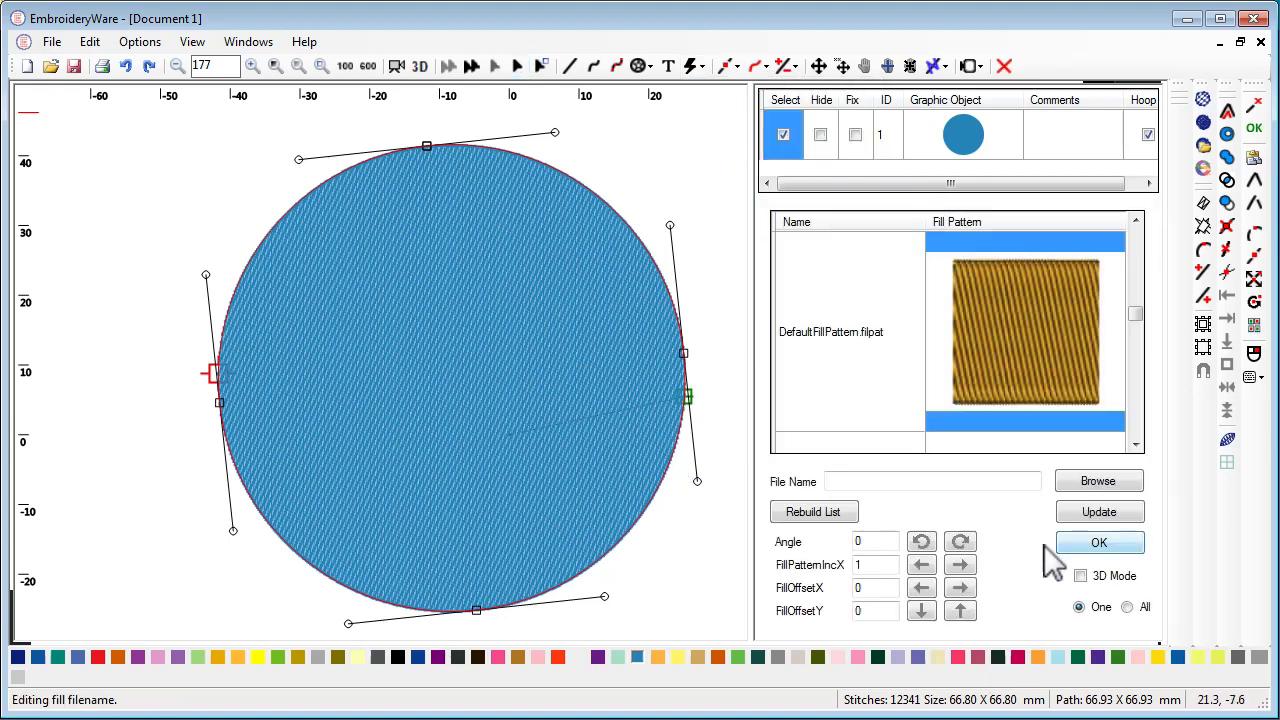
{"action": "left_click", "coordinate": [1098, 577]}
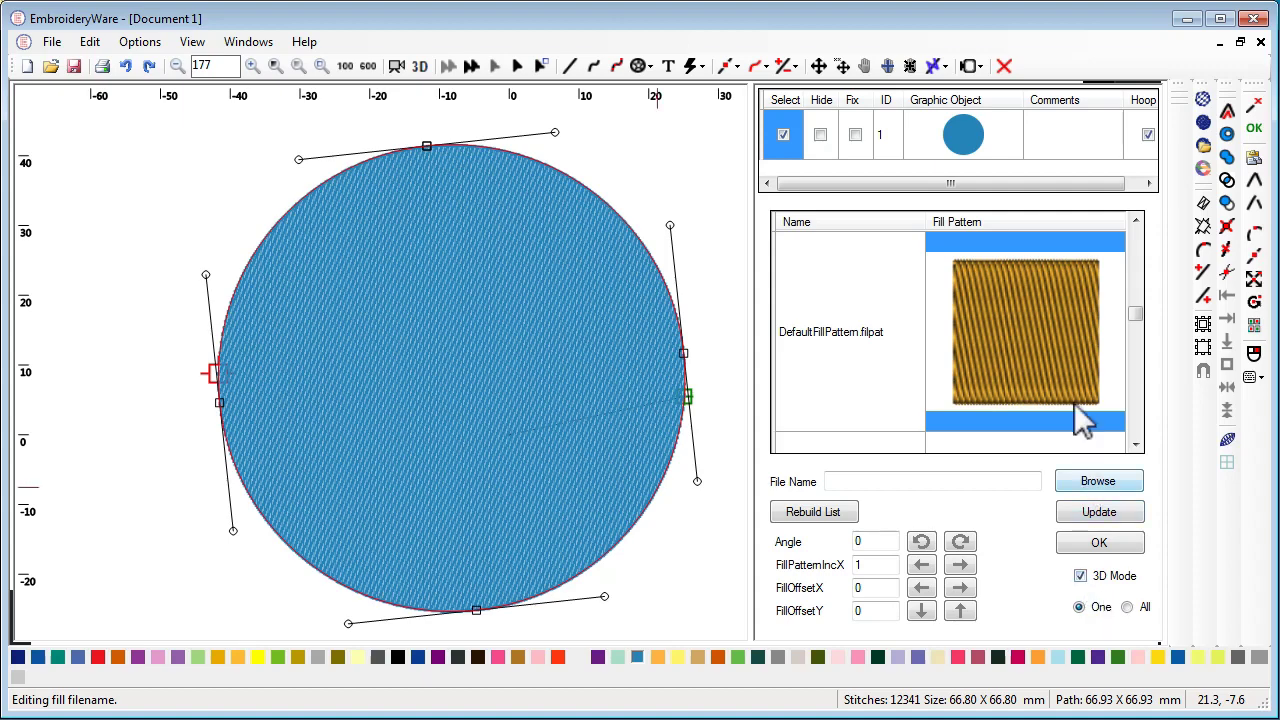
{"action": "left_click", "coordinate": [1051, 356]}
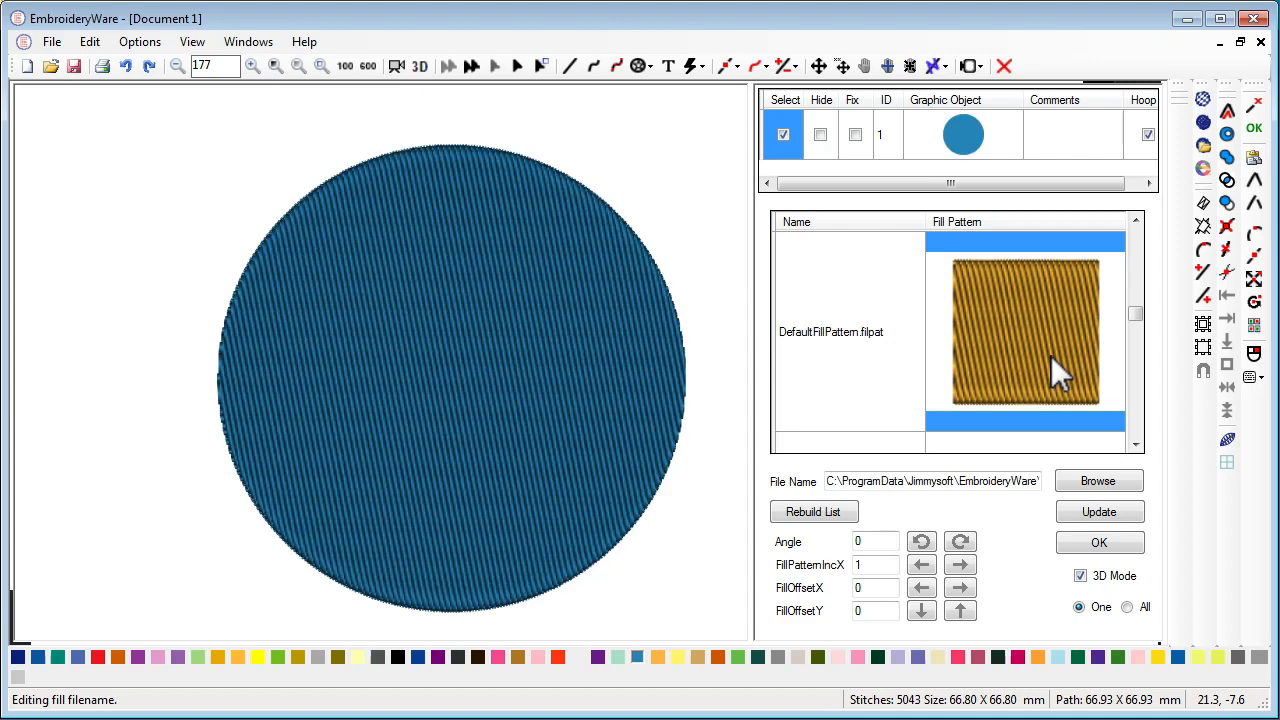
Step: Browse the fill pattern library and apply diamonds.filpat to the circle
{"action": "left_click", "coordinate": [1138, 415]}
{"action": "left_click", "coordinate": [1139, 420]}
{"action": "left_click", "coordinate": [1139, 420]}
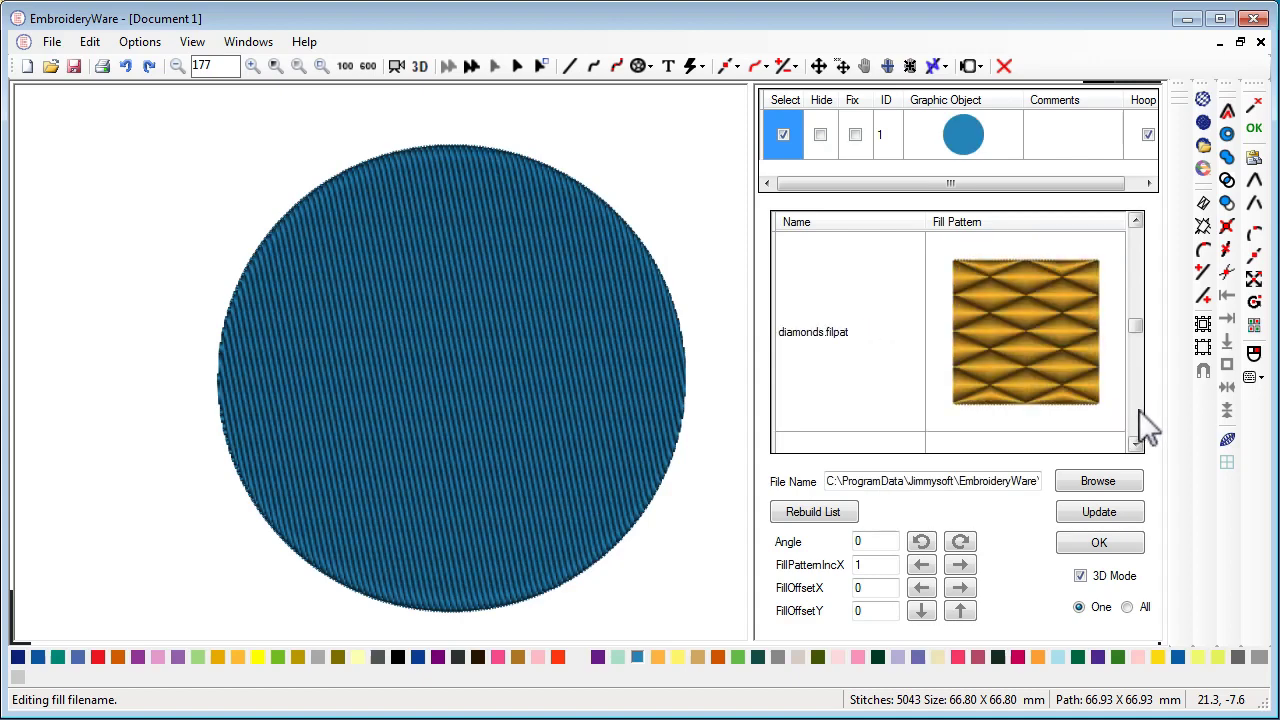
{"action": "left_click", "coordinate": [1139, 420]}
{"action": "left_click", "coordinate": [1139, 290]}
{"action": "left_click", "coordinate": [1031, 328]}
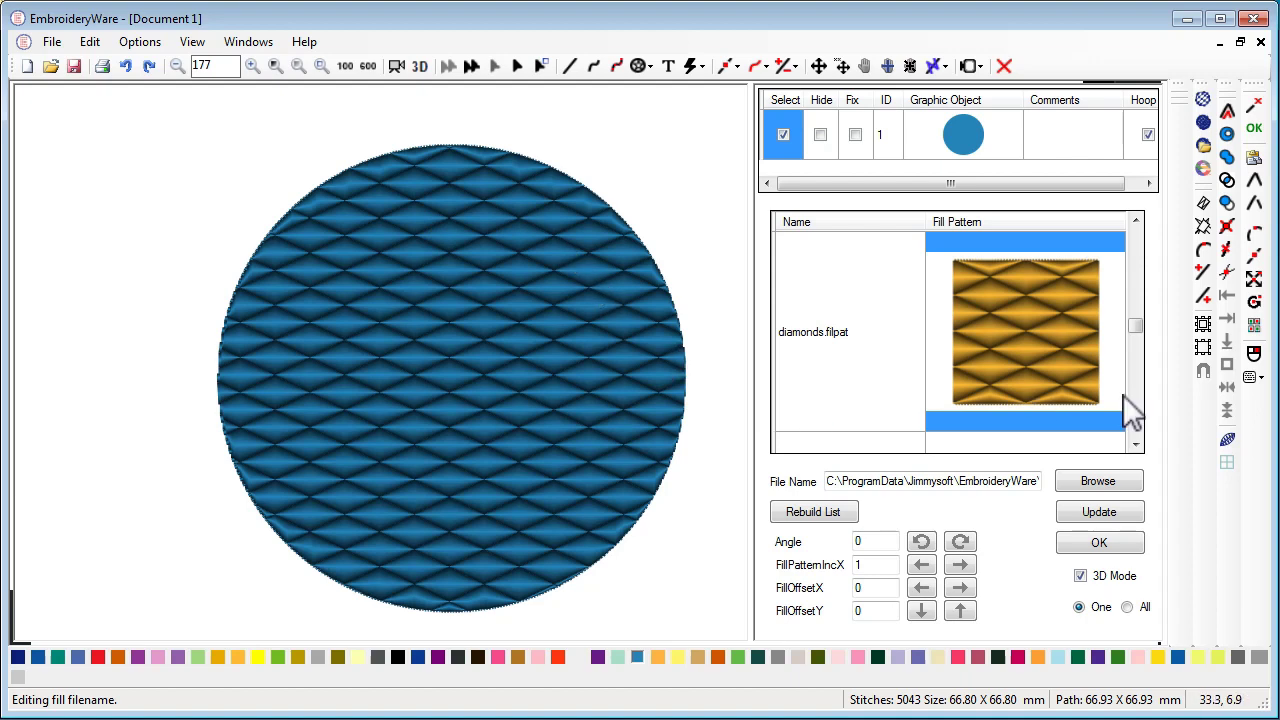
Step: Try 2mm lines rand.filpat and 2mm lines.filpat as the circle's fill pattern
{"action": "left_click_drag", "start_coordinate": [1140, 330], "coordinate": [1138, 230]}
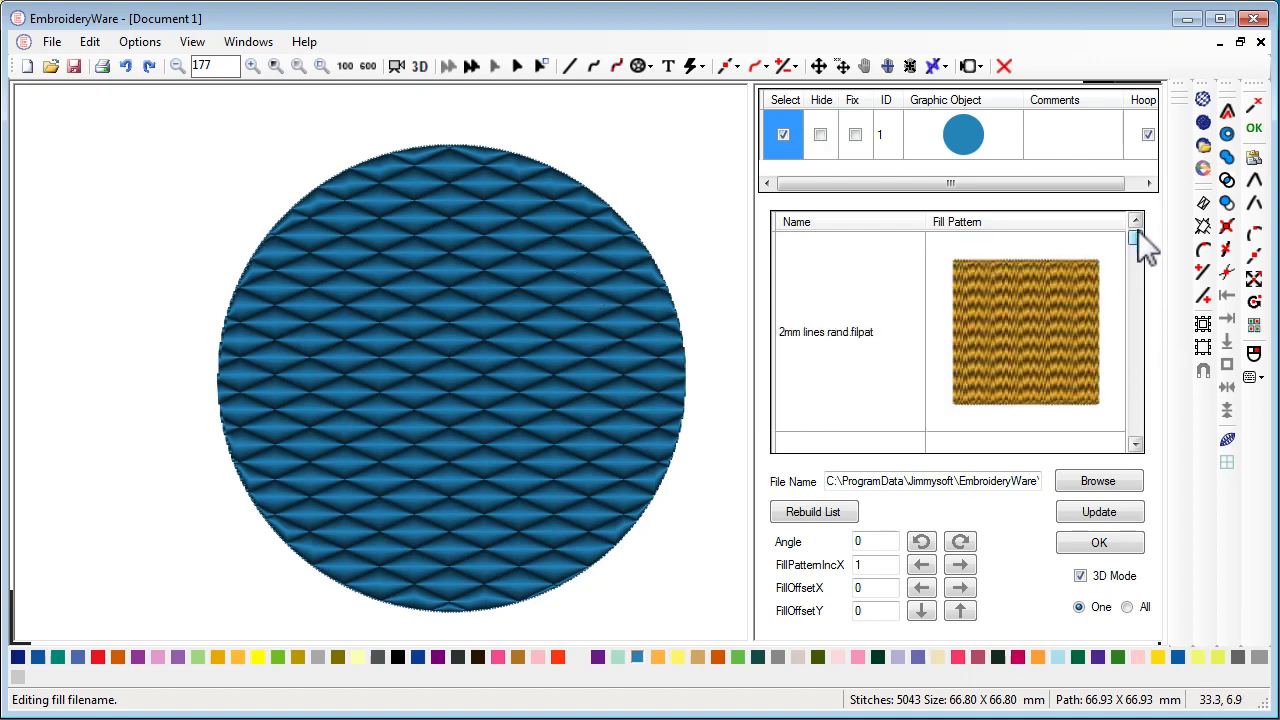
{"action": "left_click", "coordinate": [1031, 319]}
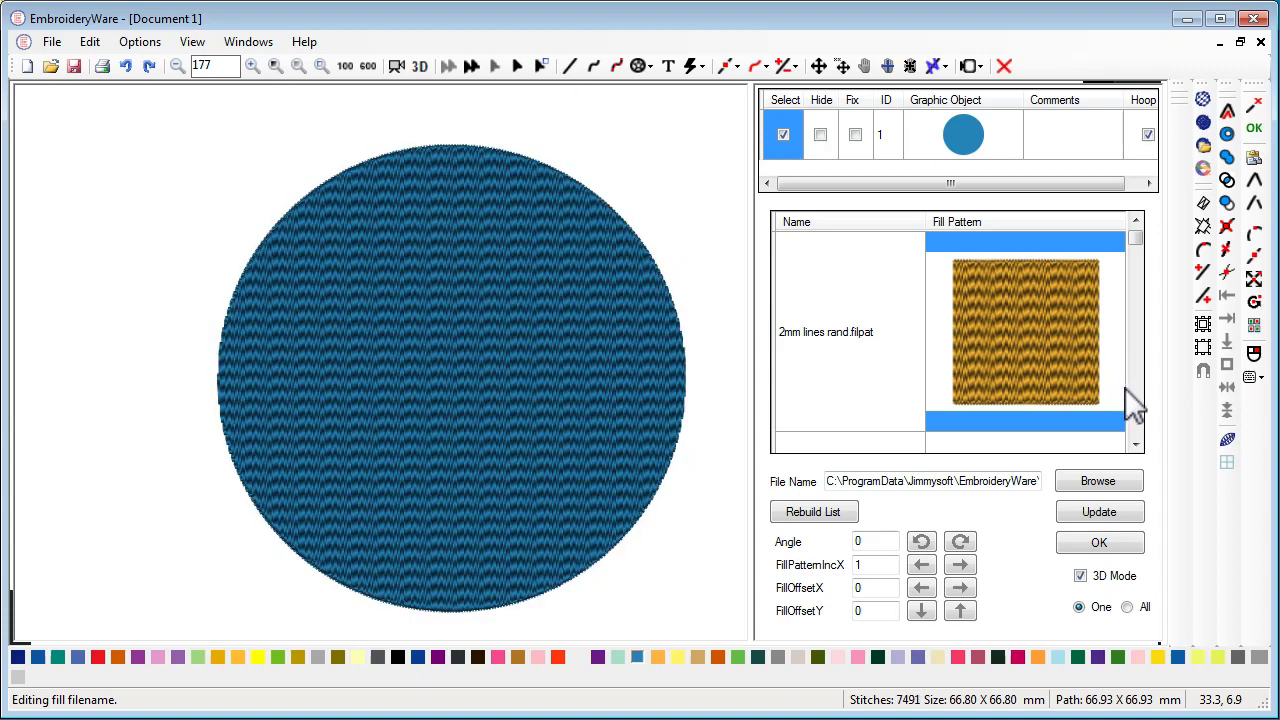
{"action": "scroll", "coordinate": [1137, 400], "scroll_direction": "down", "scroll_amount": 1}
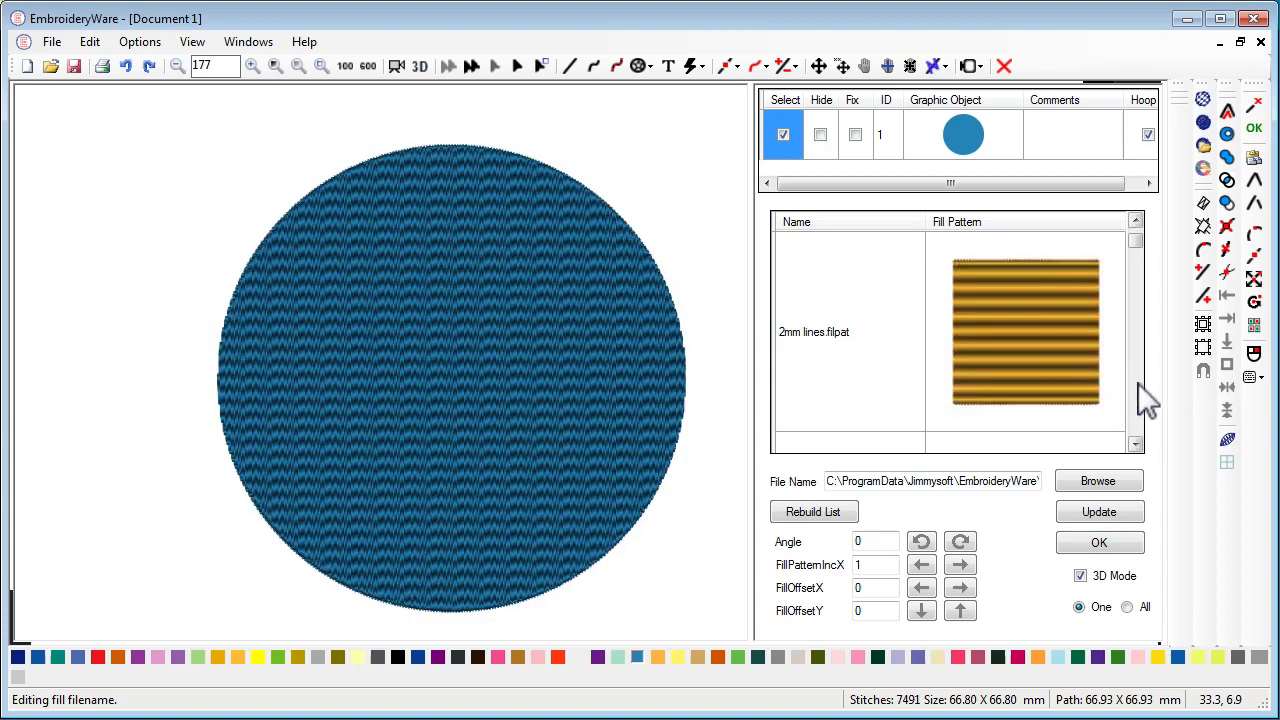
{"action": "left_click", "coordinate": [1050, 366]}
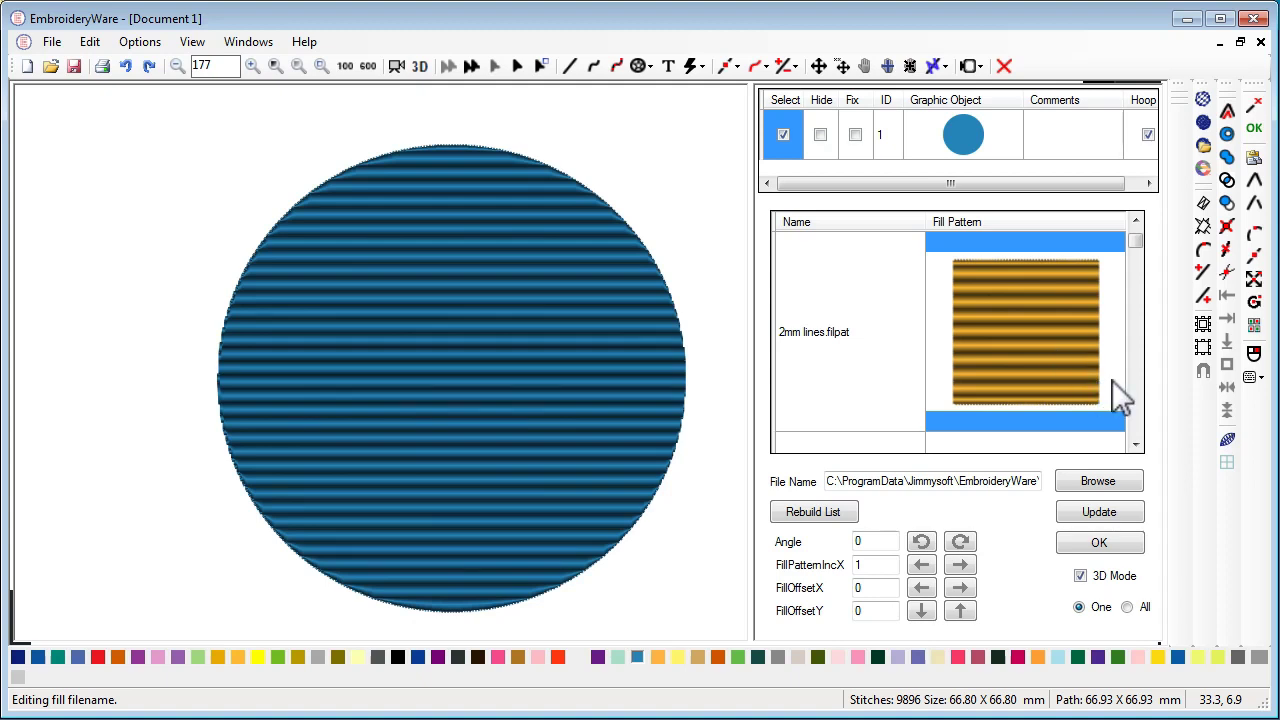
Step: Try 3mmZigZag.filpat and Scalespattern.filpat as the circle's fill pattern
{"action": "scroll", "coordinate": [1145, 398], "scroll_direction": "down", "scroll_amount": 3}
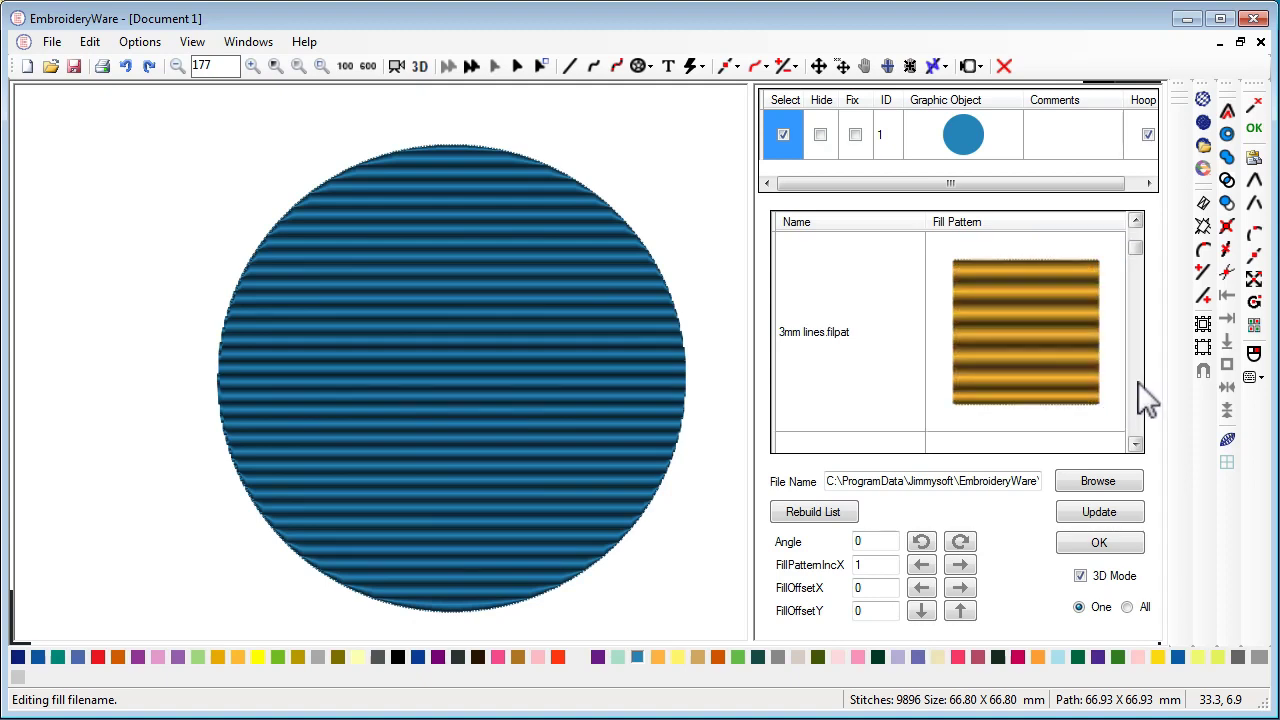
{"action": "left_click", "coordinate": [1062, 352]}
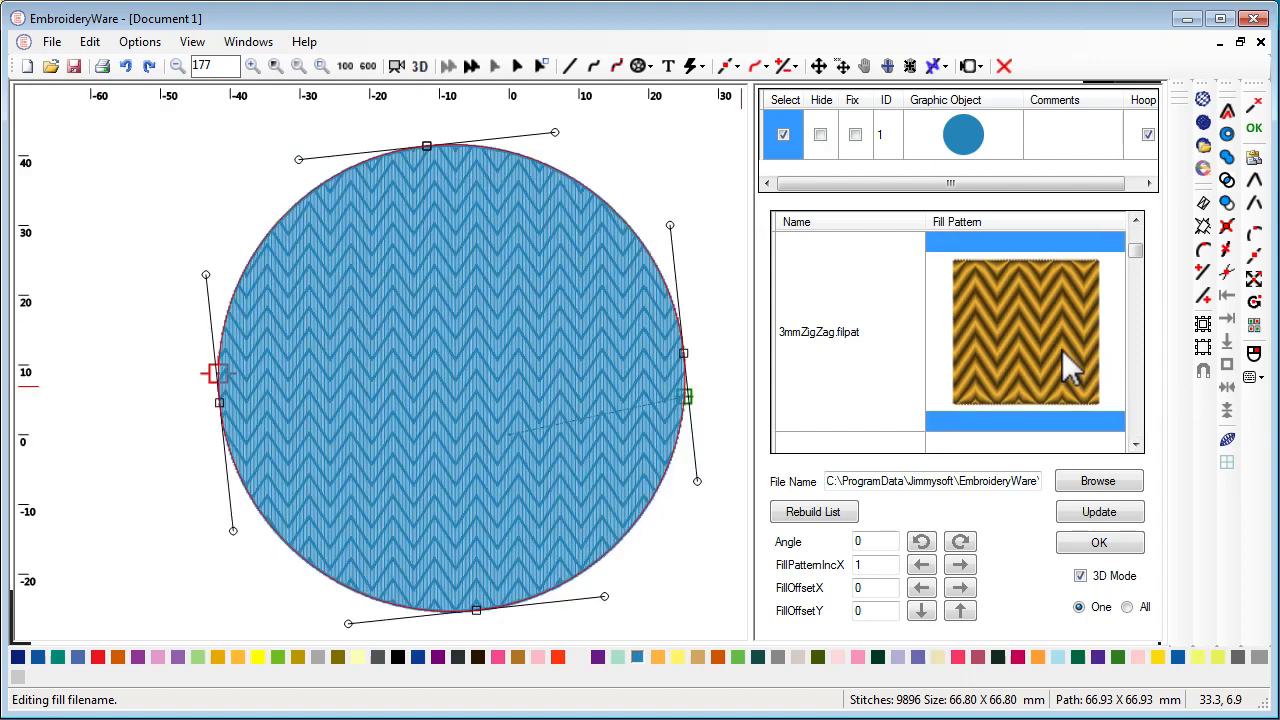
{"action": "left_click_drag", "start_coordinate": [1133, 250], "coordinate": [1128, 318]}
{"action": "scroll", "coordinate": [1130, 295], "scroll_direction": "up", "scroll_amount": 1}
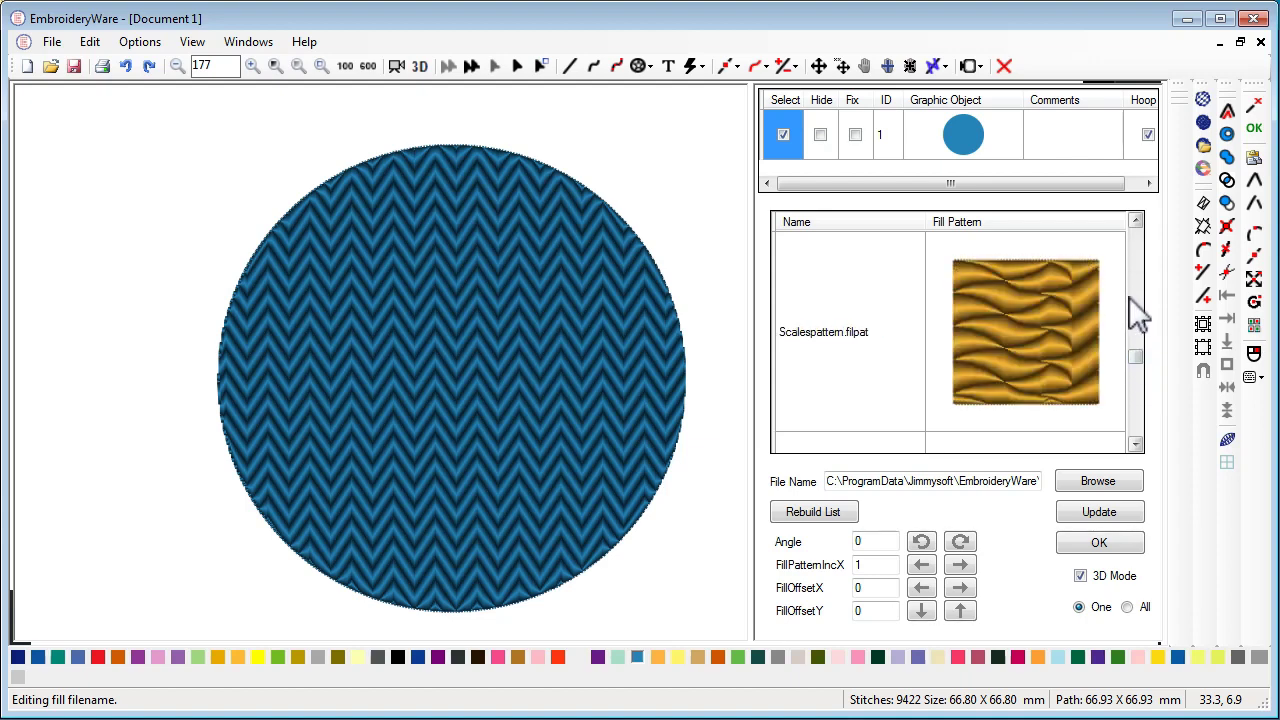
{"action": "left_click", "coordinate": [1073, 313]}
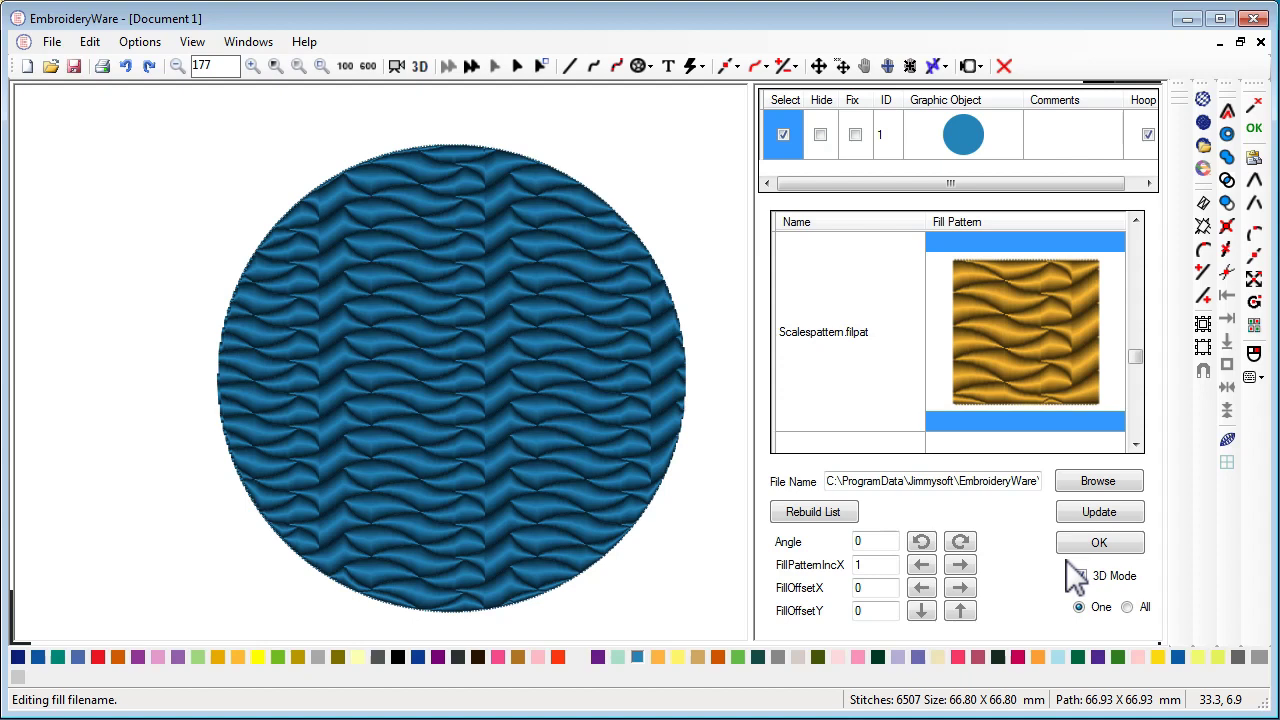
Step: Look back through the pattern list and reapply diamonds.filpat as the circle's fill
{"action": "scroll", "coordinate": [1145, 291], "scroll_direction": "down", "scroll_amount": 1}
{"action": "scroll", "coordinate": [1150, 291], "scroll_direction": "up", "scroll_amount": 4}
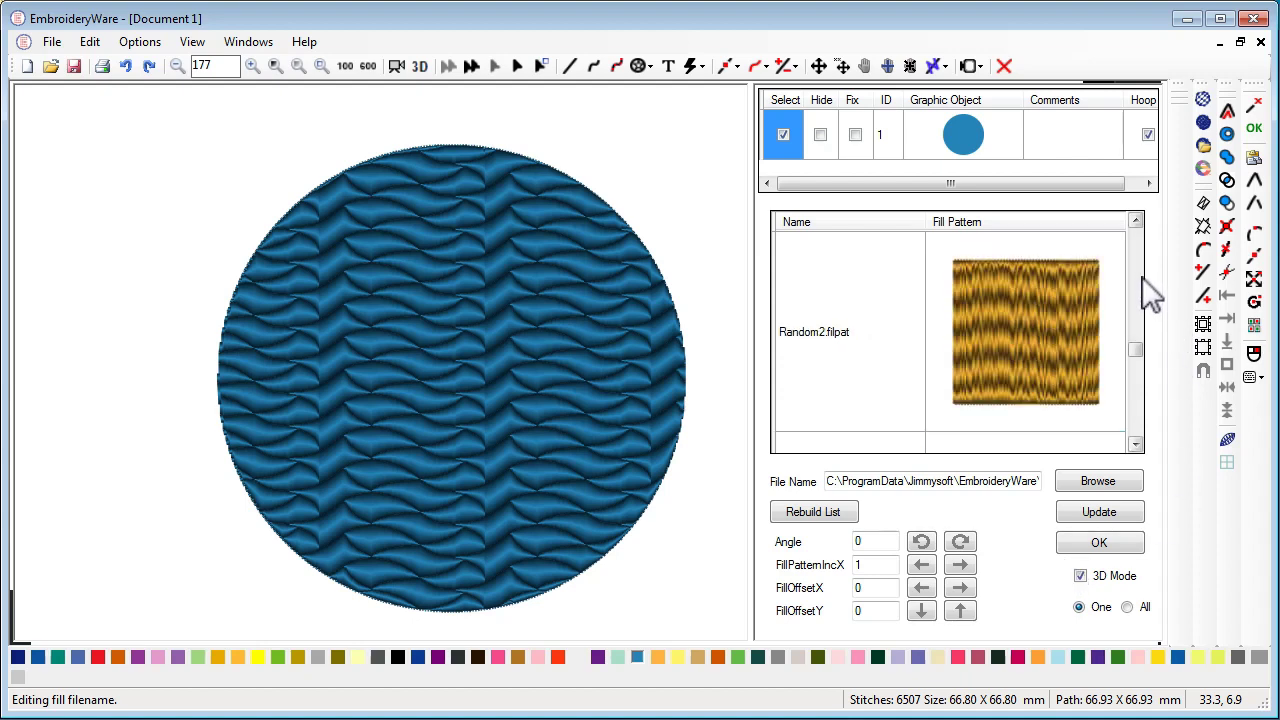
{"action": "scroll", "coordinate": [1145, 285], "scroll_direction": "up", "scroll_amount": 5}
{"action": "scroll", "coordinate": [1138, 280], "scroll_direction": "up", "scroll_amount": 1}
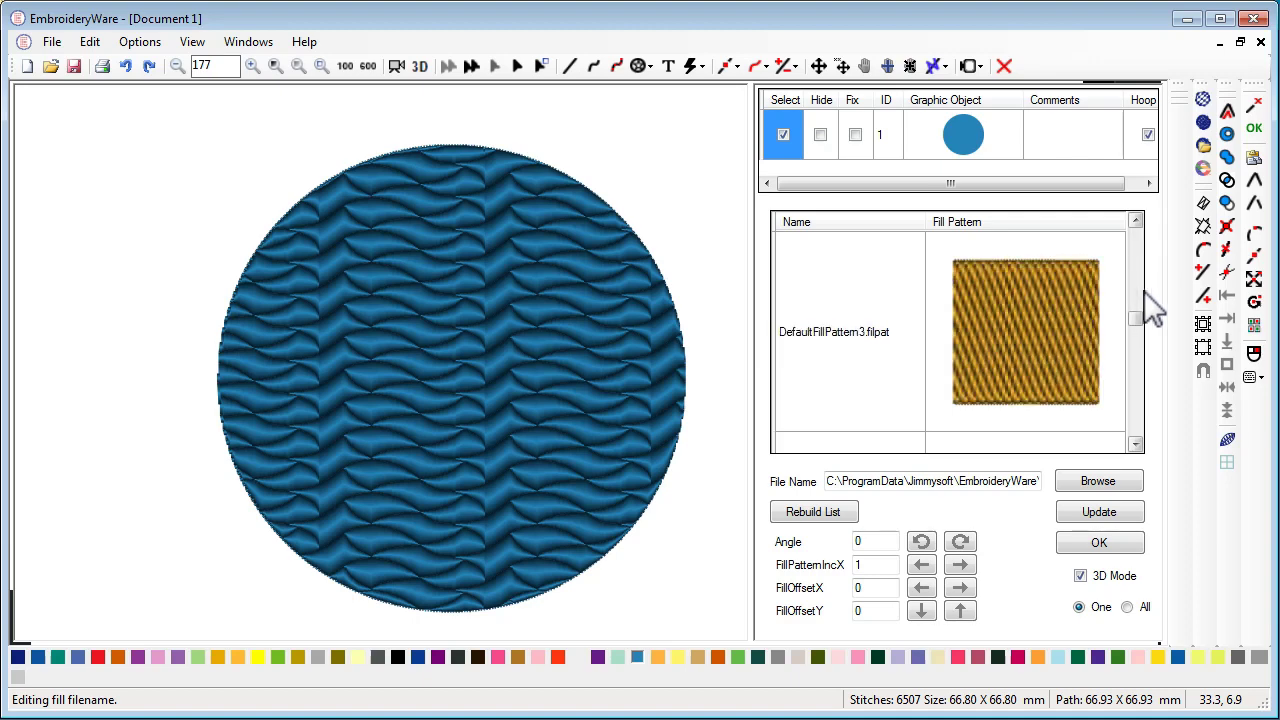
{"action": "scroll", "coordinate": [1133, 359], "scroll_direction": "down", "scroll_amount": 2}
{"action": "scroll", "coordinate": [1133, 362], "scroll_direction": "down", "scroll_amount": 2}
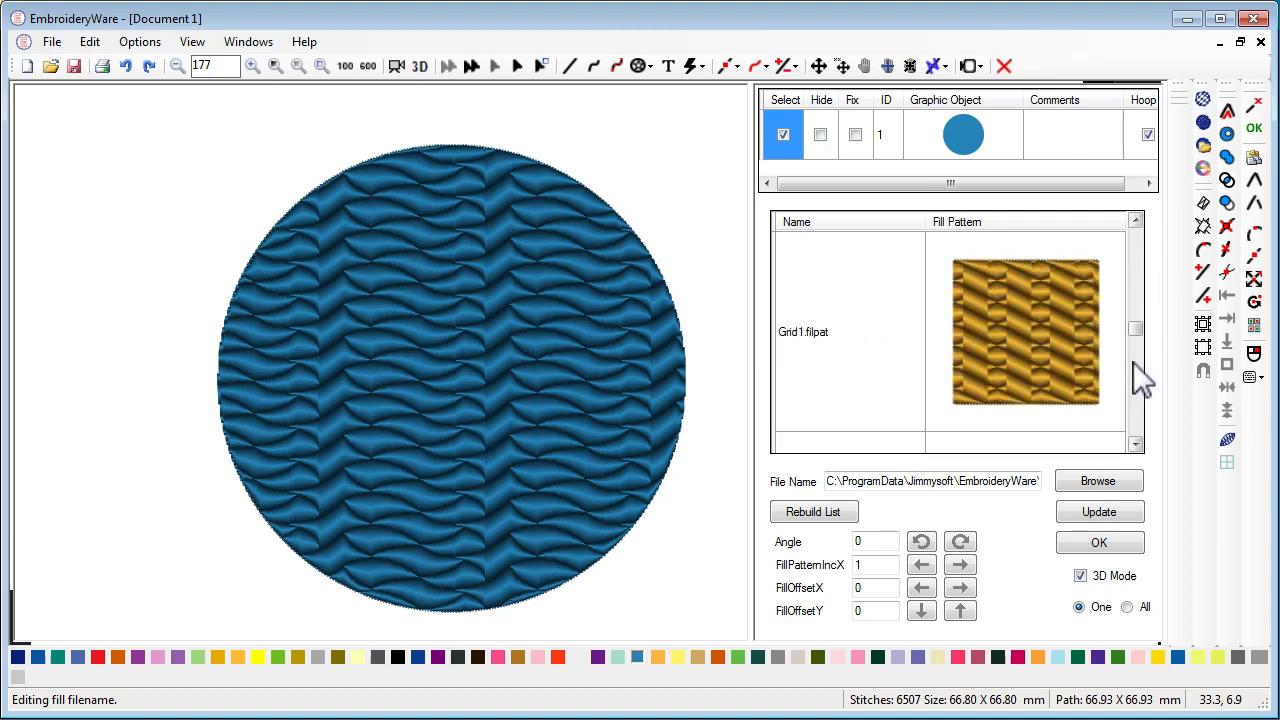
{"action": "scroll", "coordinate": [1138, 299], "scroll_direction": "up", "scroll_amount": 2}
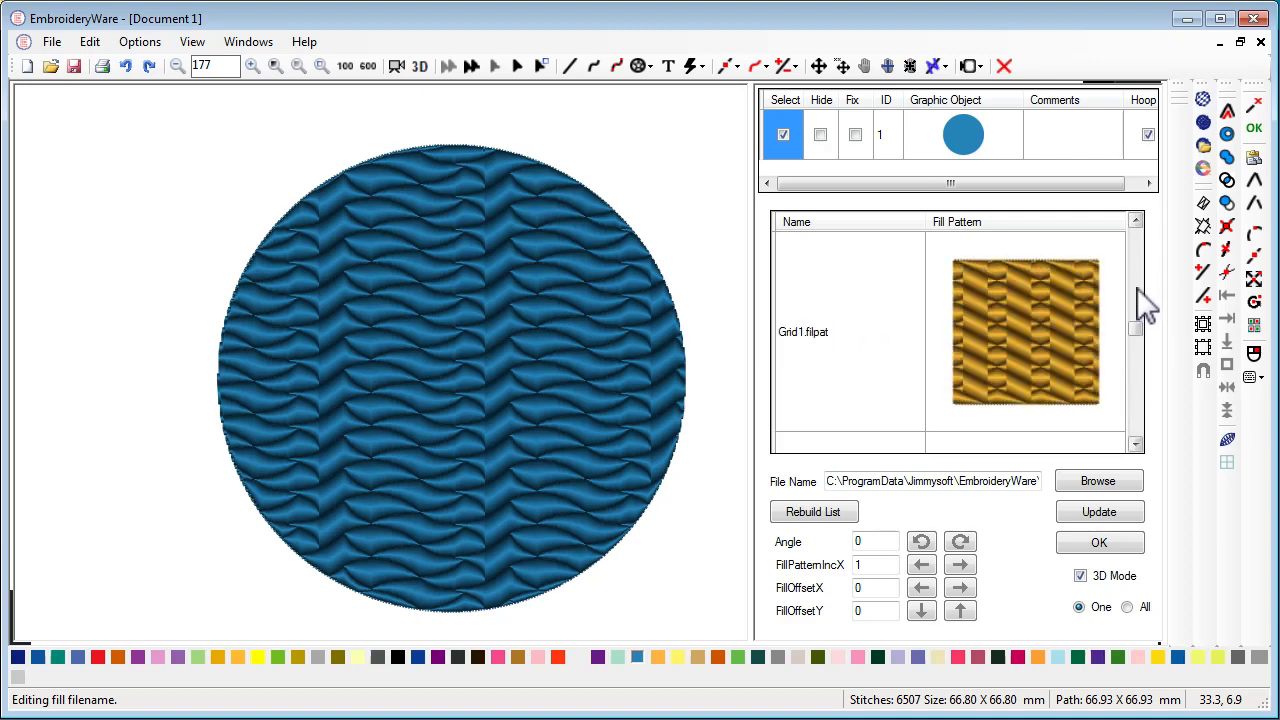
{"action": "left_click", "coordinate": [1057, 329]}
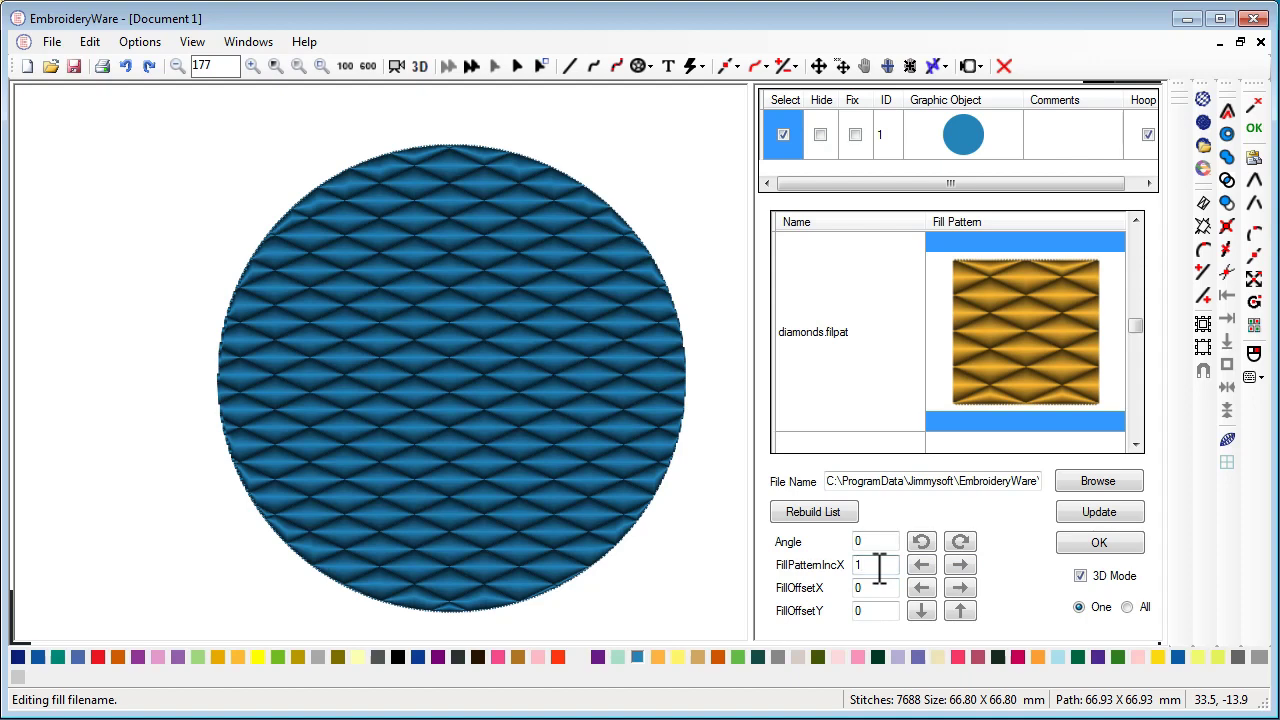
Step: Increase the diamond fill's FillPatternIncX one unit at a time up to 8
{"action": "left_click", "coordinate": [960, 565]}
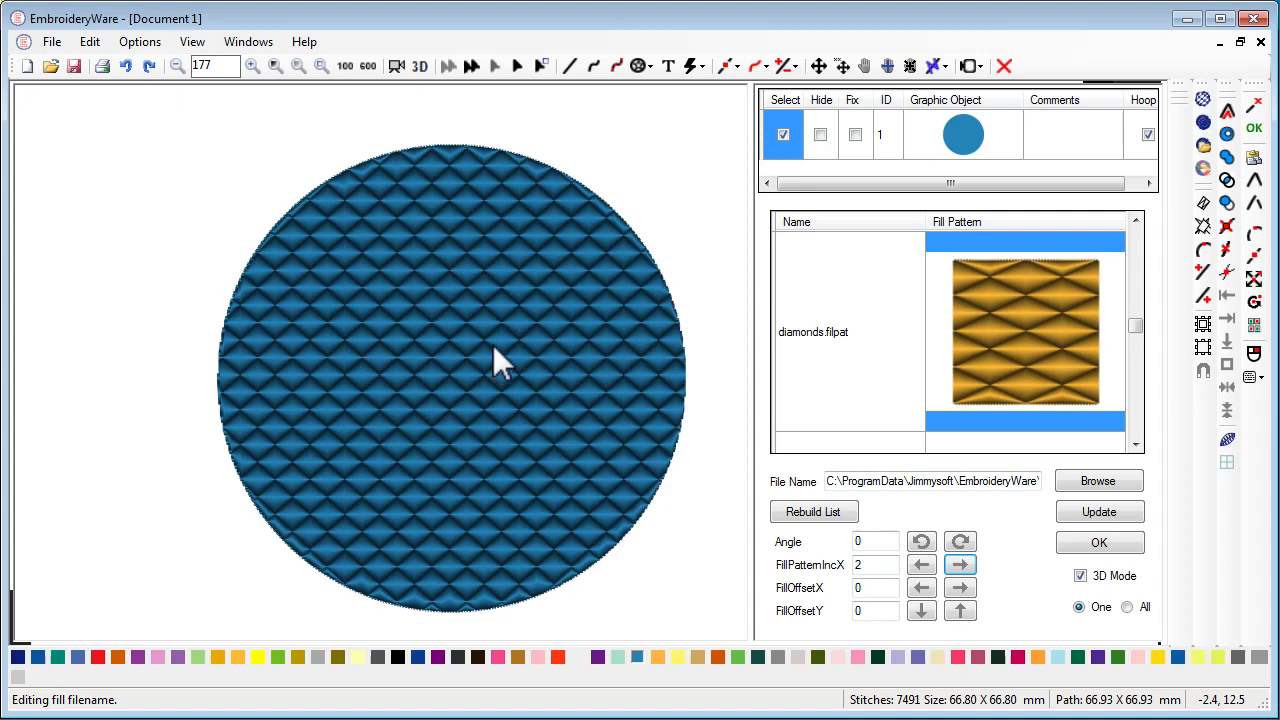
{"action": "left_click", "coordinate": [966, 564]}
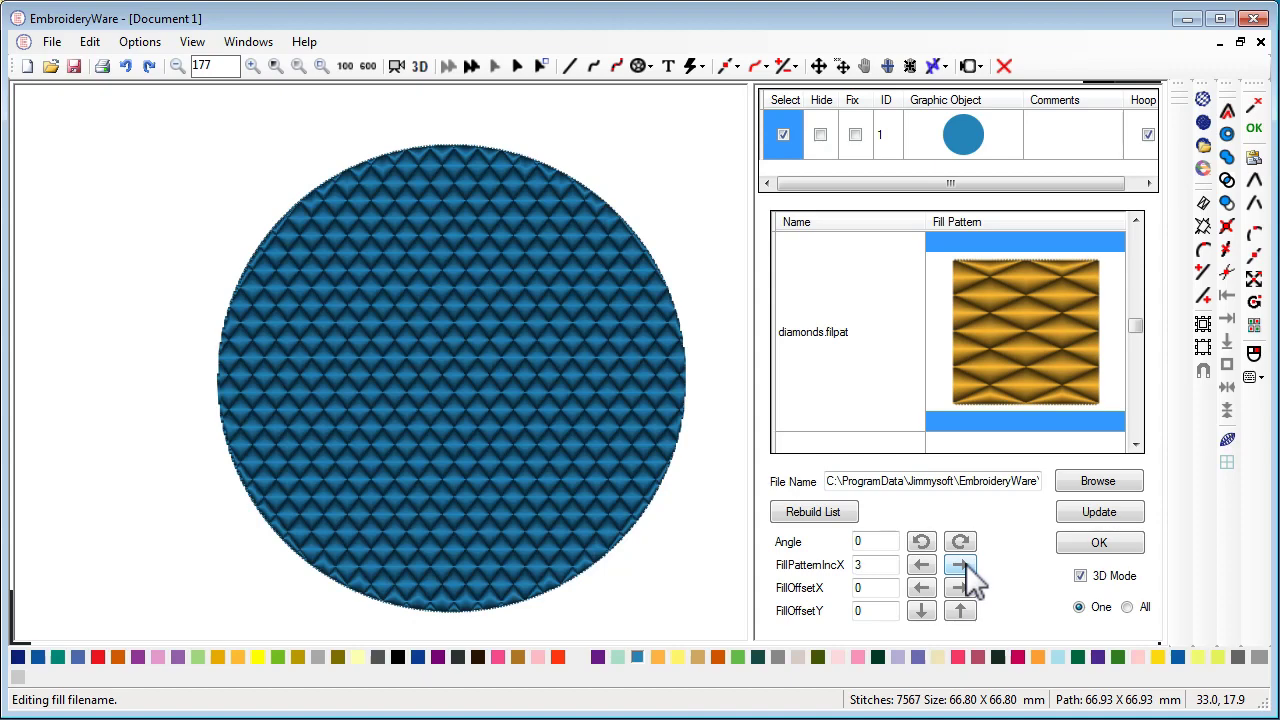
{"action": "left_click", "coordinate": [966, 564]}
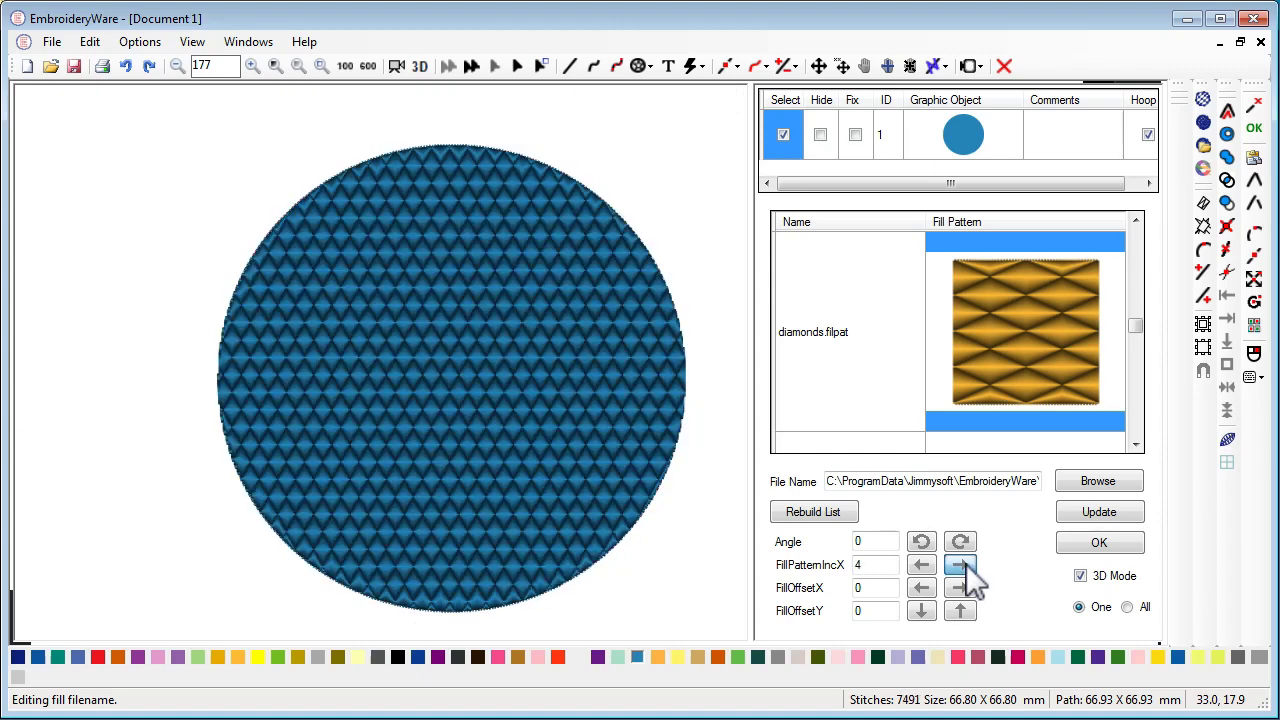
{"action": "left_click", "coordinate": [966, 564]}
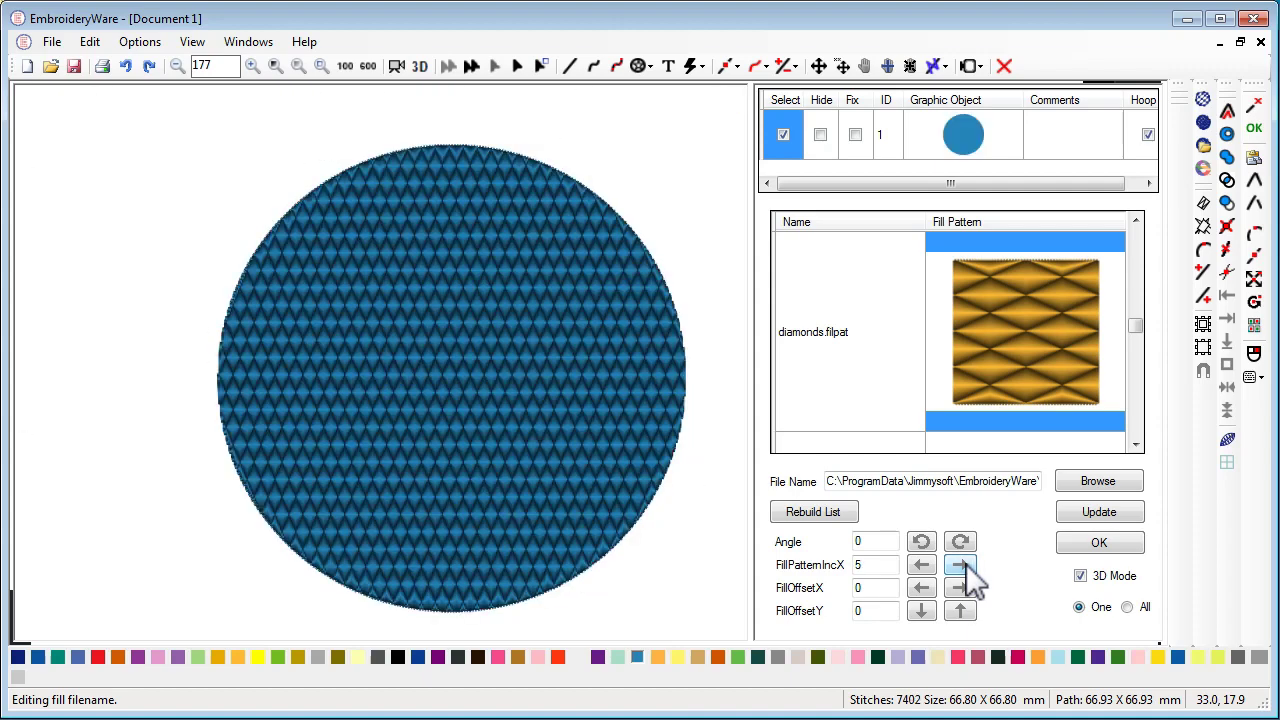
{"action": "left_click", "coordinate": [966, 564]}
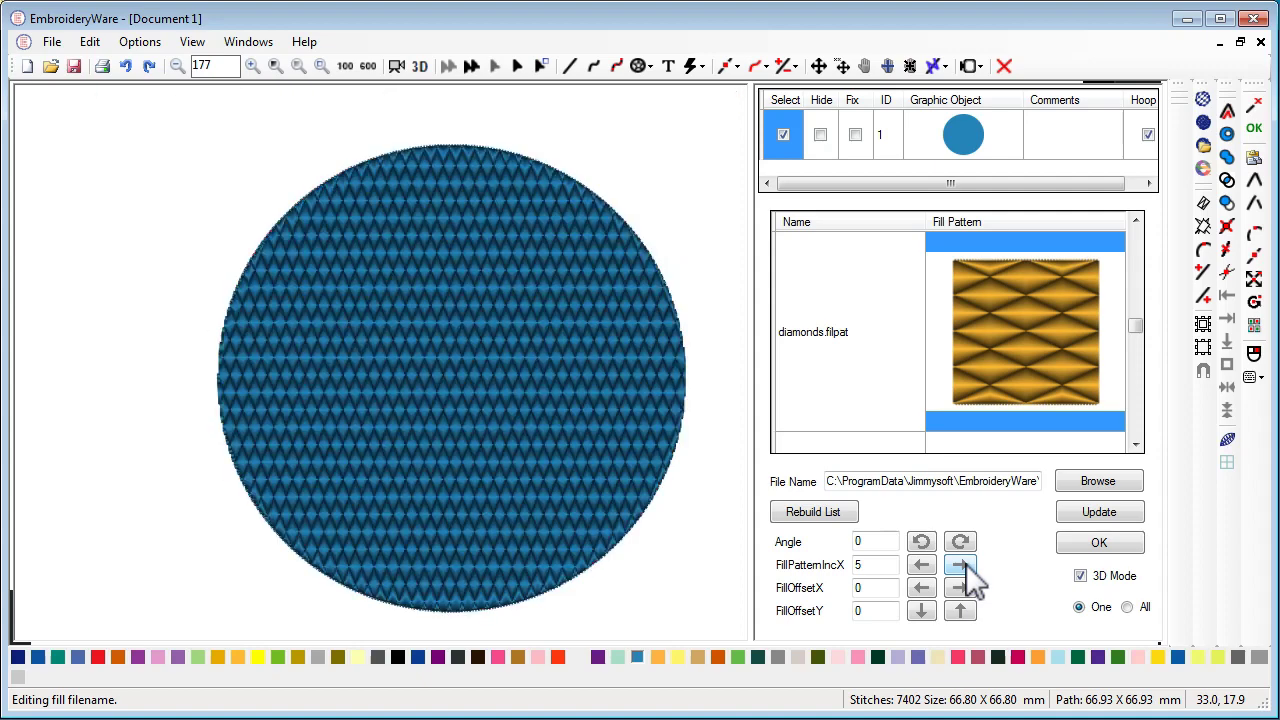
{"action": "left_click", "coordinate": [966, 564]}
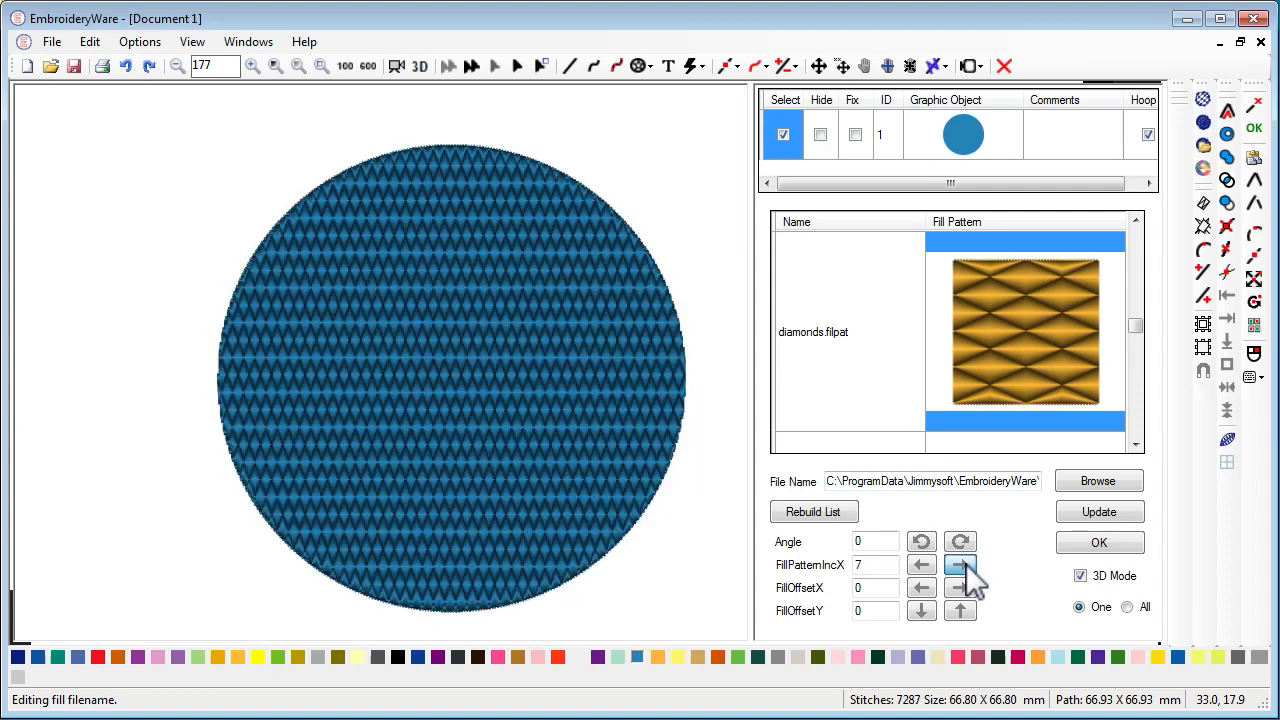
{"action": "left_click", "coordinate": [966, 564]}
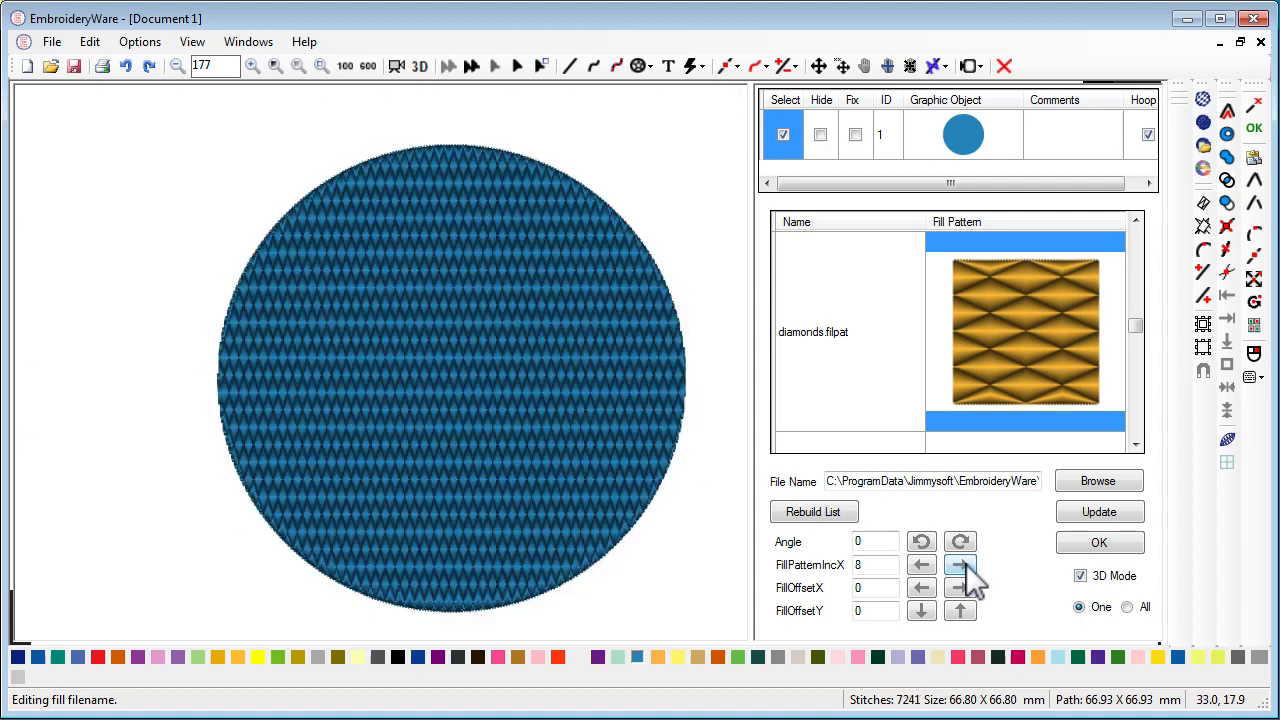
Step: Raise the diamond fill's FillPatternIncX to 9, try resetting it to 1 and accept the fill settings
{"action": "left_click", "coordinate": [966, 564]}
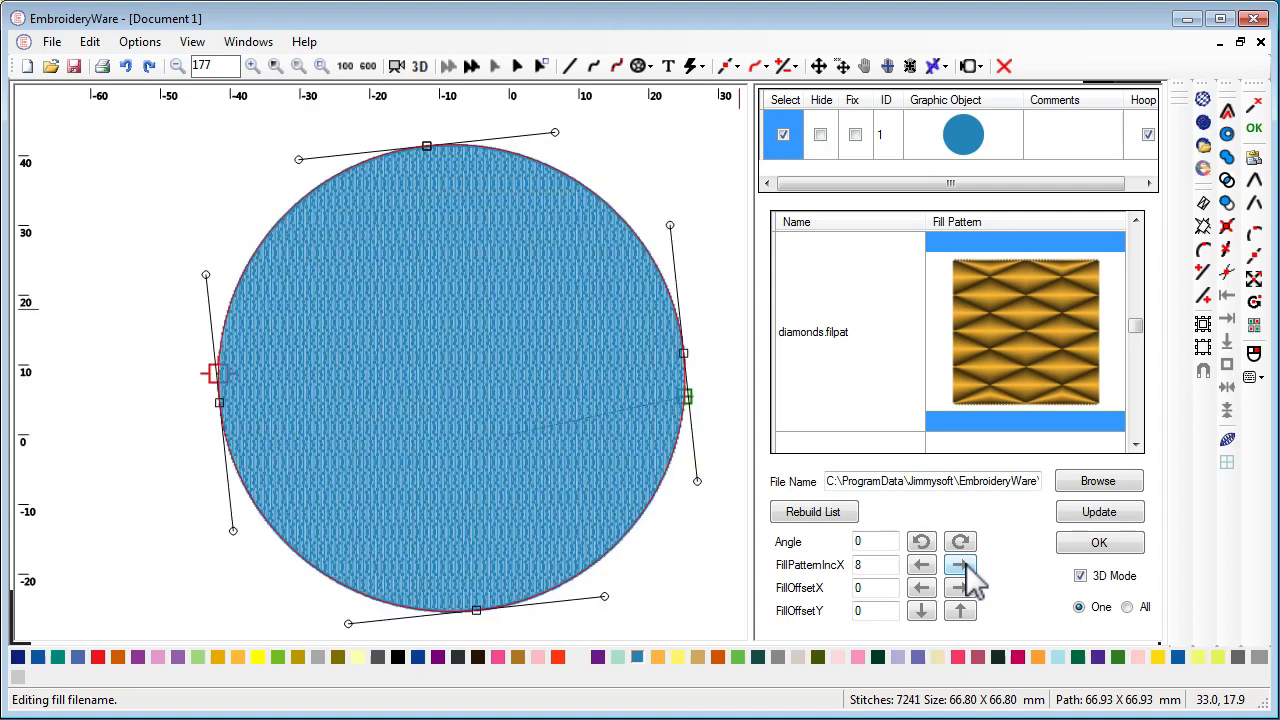
{"action": "left_click", "coordinate": [962, 565]}
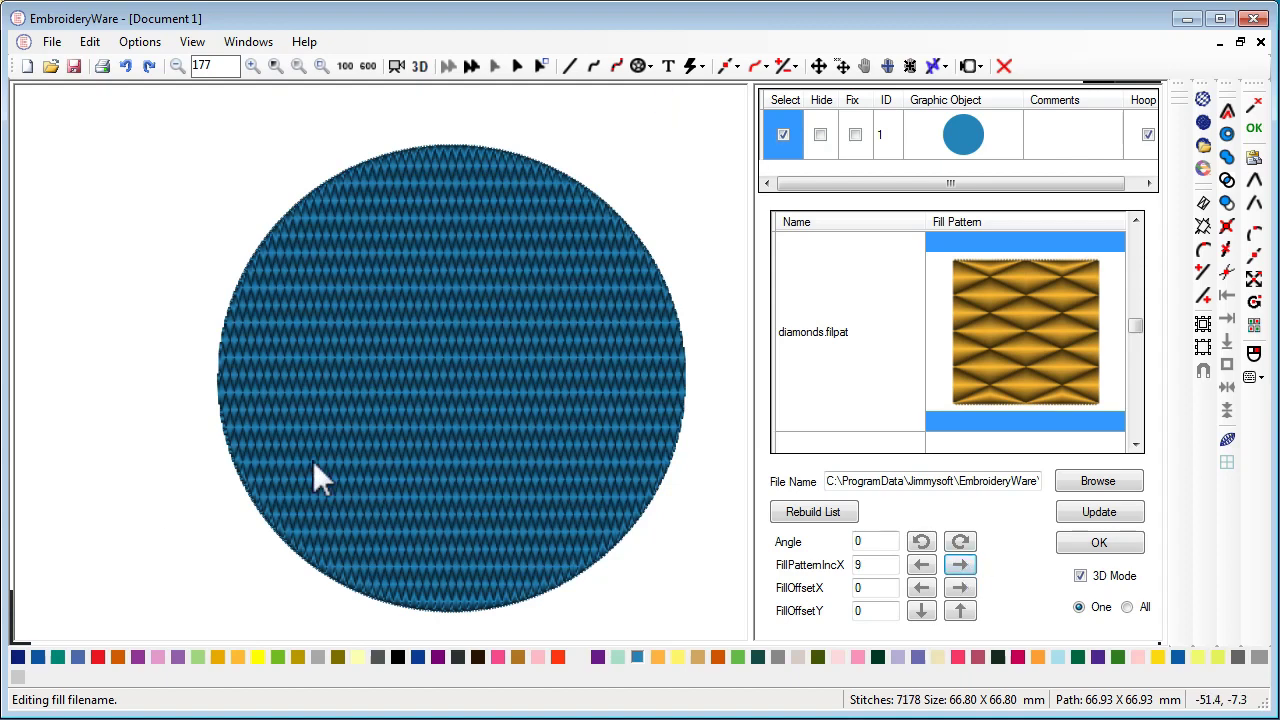
{"action": "left_click_drag", "start_coordinate": [886, 566], "coordinate": [786, 557]}
{"action": "type", "text": "1"}
{"action": "left_click", "coordinate": [1095, 543]}
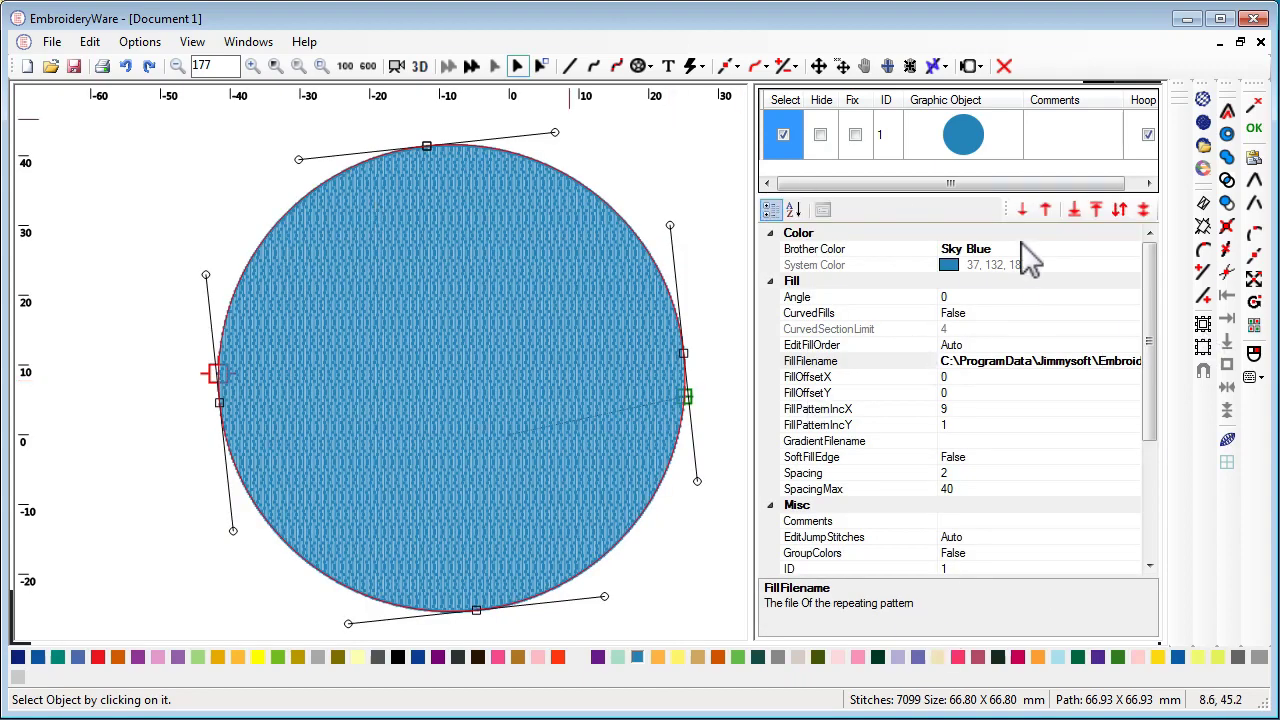
Step: Preview the circle's stitches in 3D and refill the circle with Fill TopStitches
{"action": "left_click", "coordinate": [419, 66]}
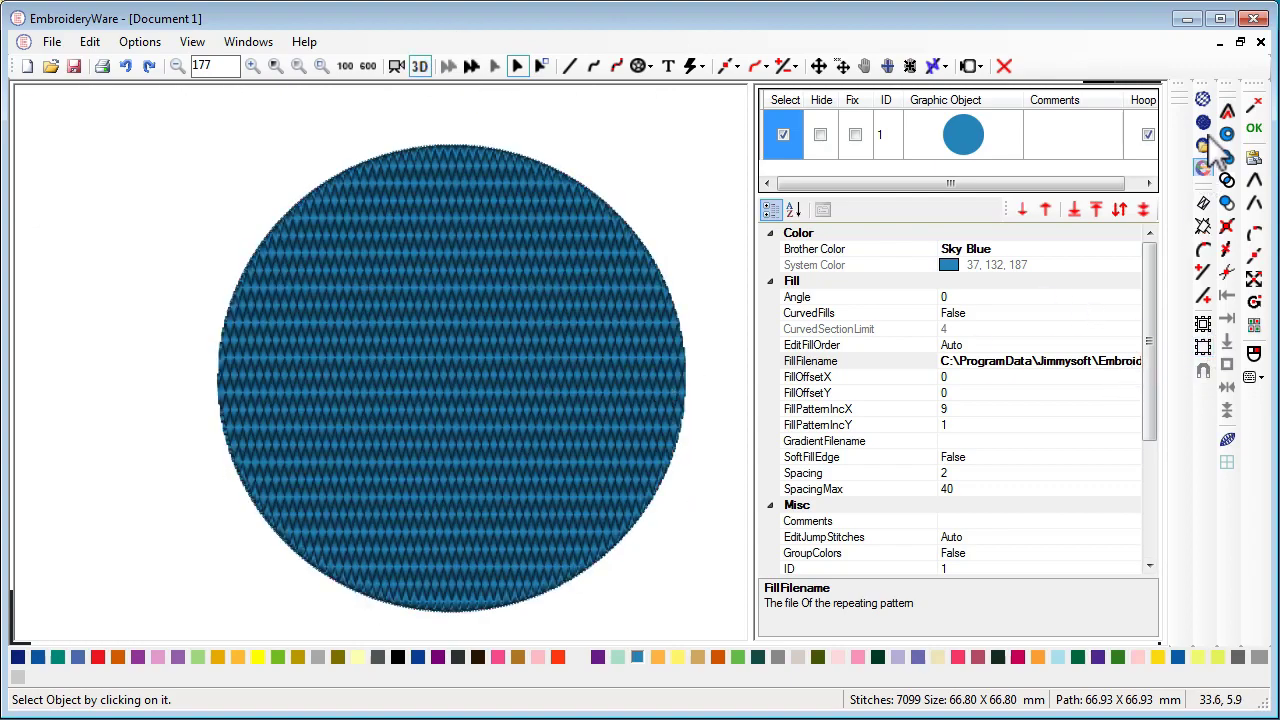
{"action": "left_click", "coordinate": [1087, 362]}
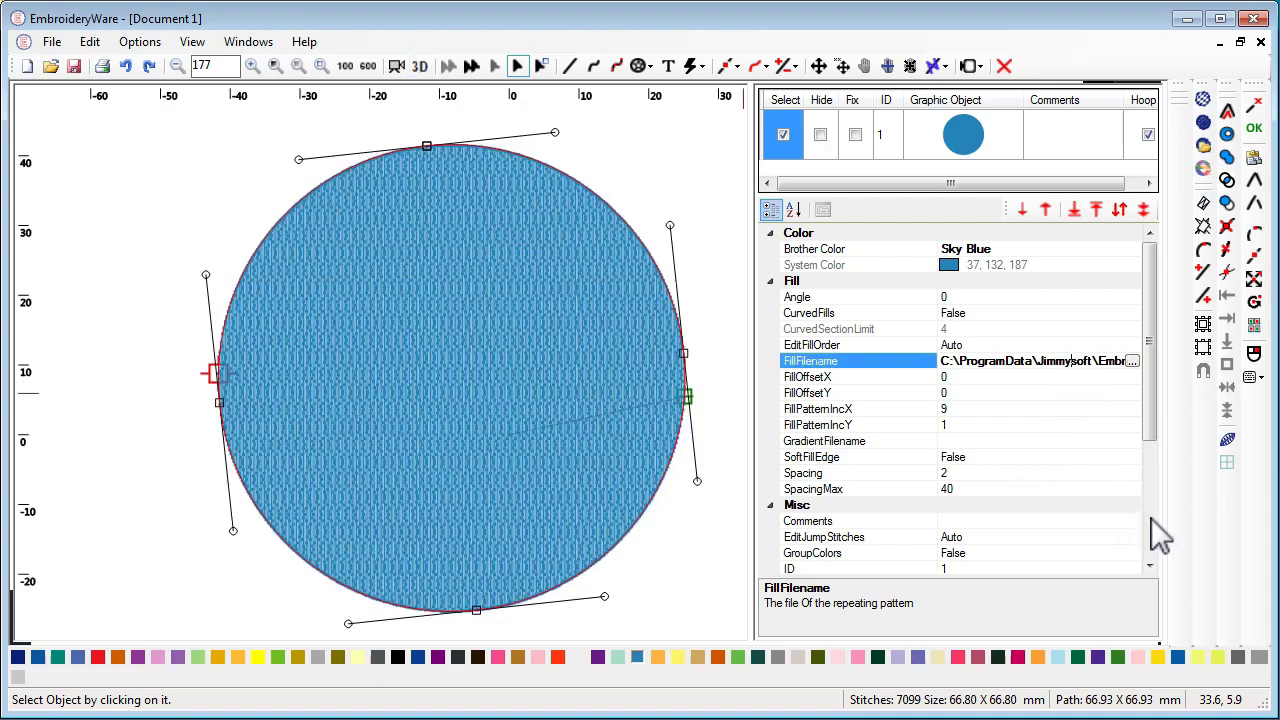
{"action": "left_click", "coordinate": [1210, 125]}
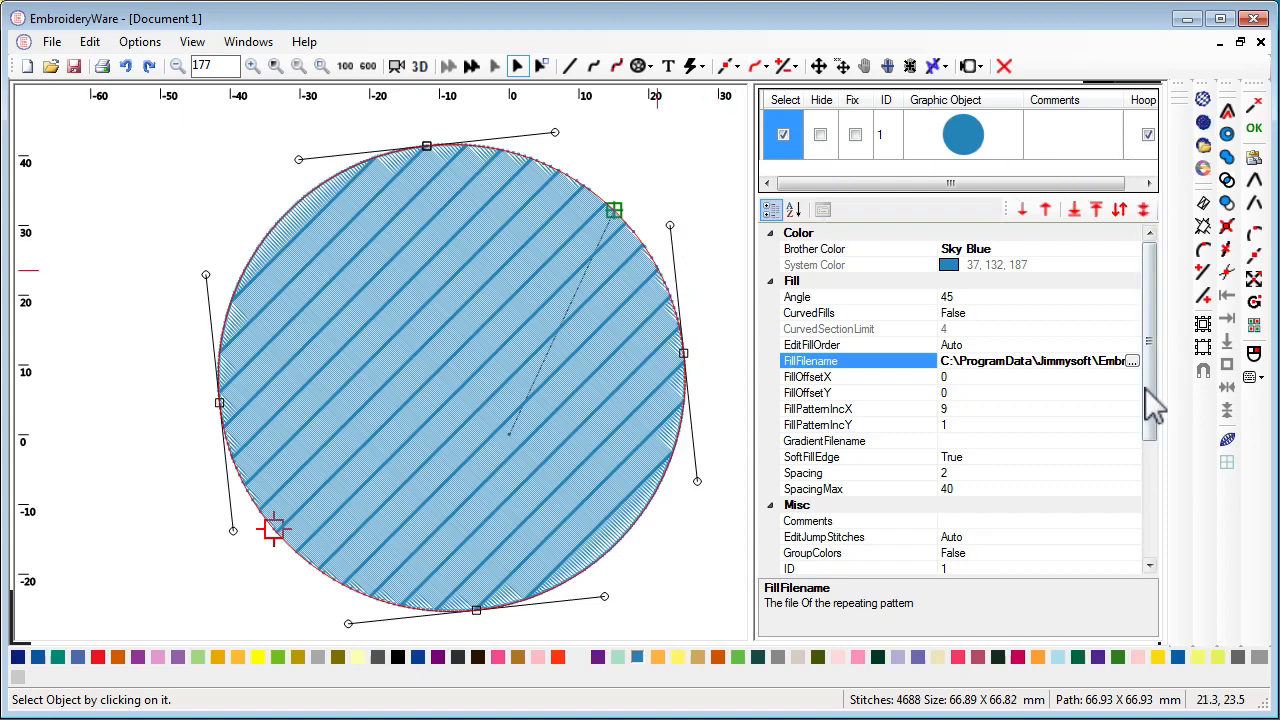
Step: Reopen the fill pattern library and apply DefaultFillPattern.filpat to the circle
{"action": "left_click", "coordinate": [1131, 362]}
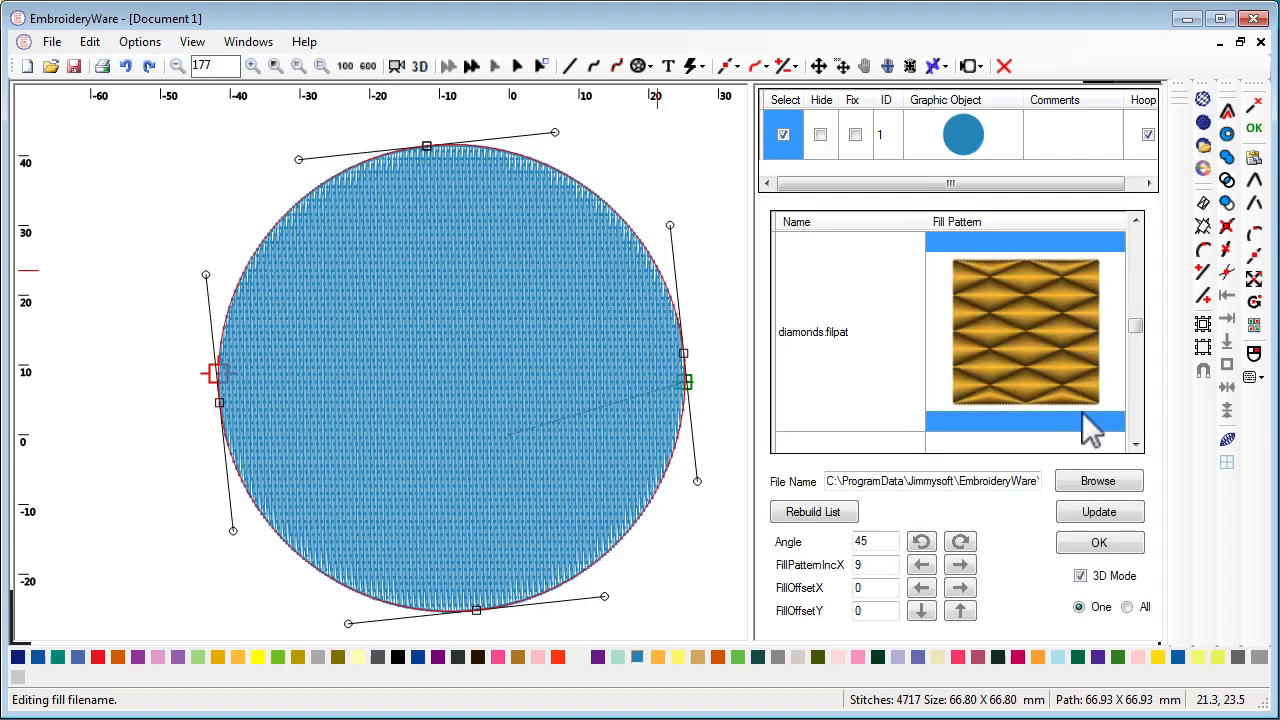
{"action": "left_click", "coordinate": [1137, 285]}
{"action": "left_click", "coordinate": [1137, 291]}
{"action": "left_click", "coordinate": [1137, 291]}
{"action": "left_click", "coordinate": [1137, 291]}
{"action": "left_click", "coordinate": [1145, 365]}
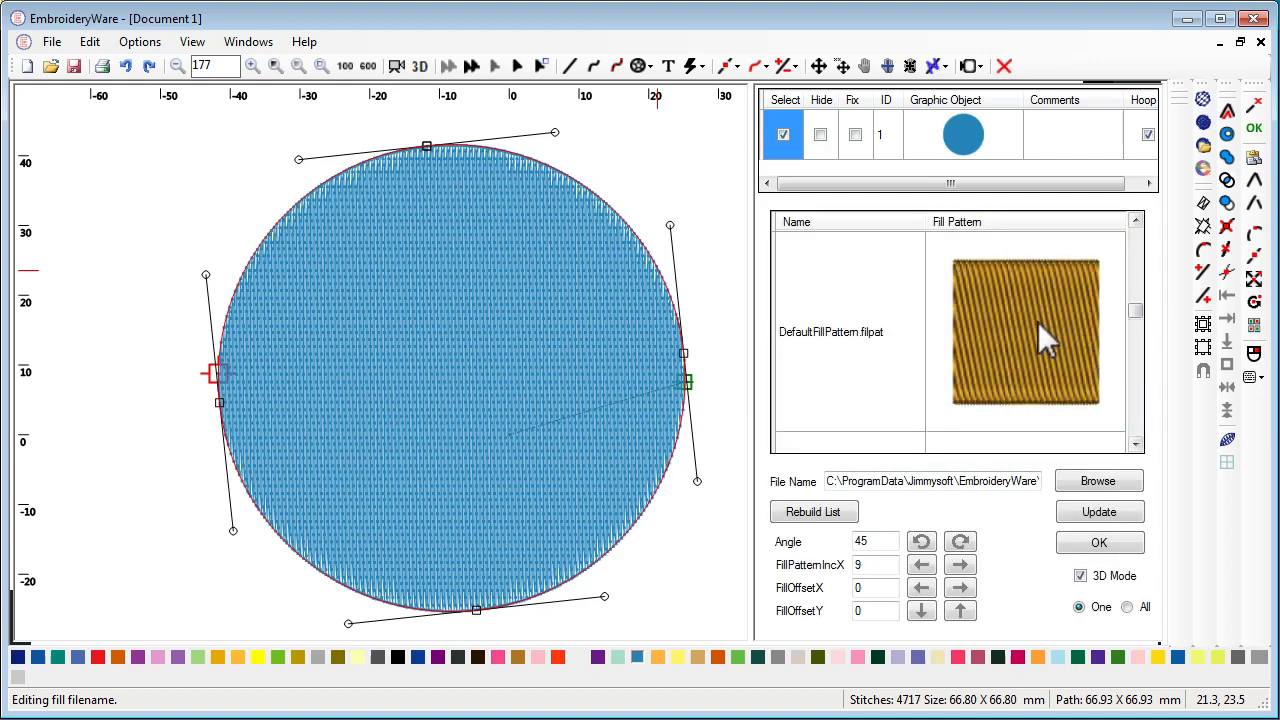
{"action": "left_click", "coordinate": [1040, 418]}
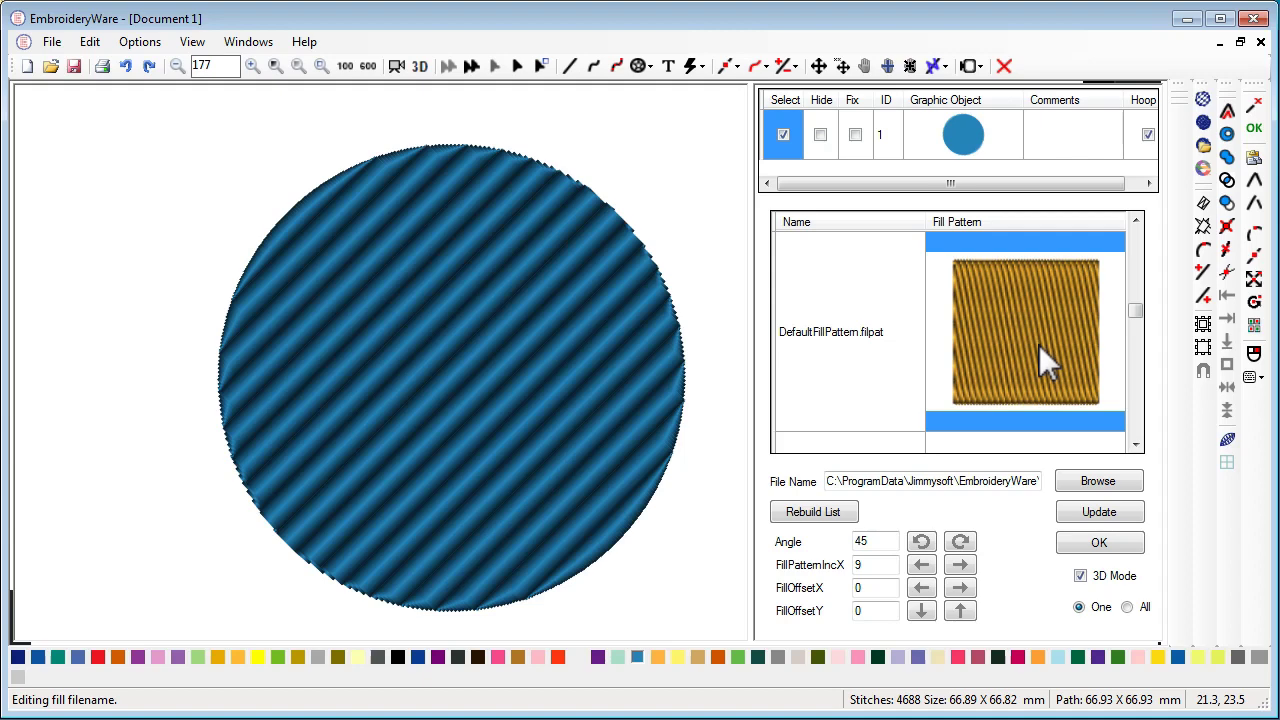
Step: Set the default fill pattern's FillPatternIncX to 1
{"action": "left_click", "coordinate": [958, 564]}
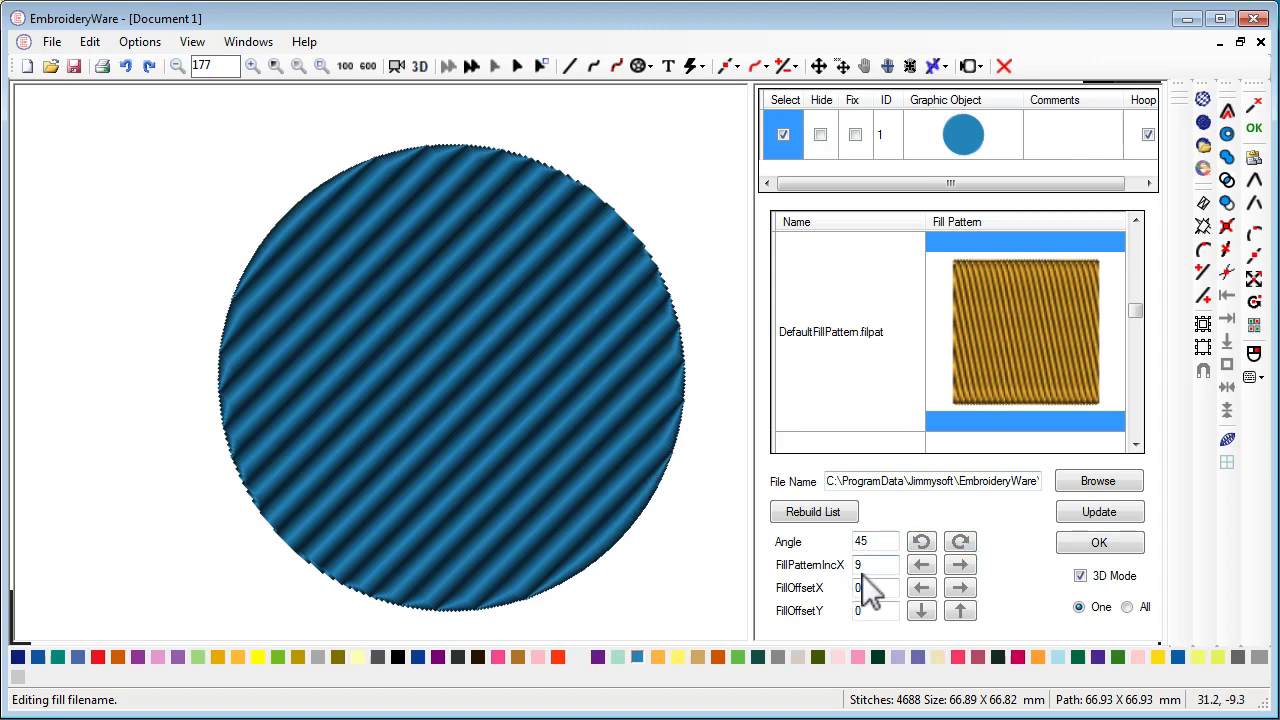
{"action": "left_click_drag", "start_coordinate": [886, 565], "coordinate": [836, 565]}
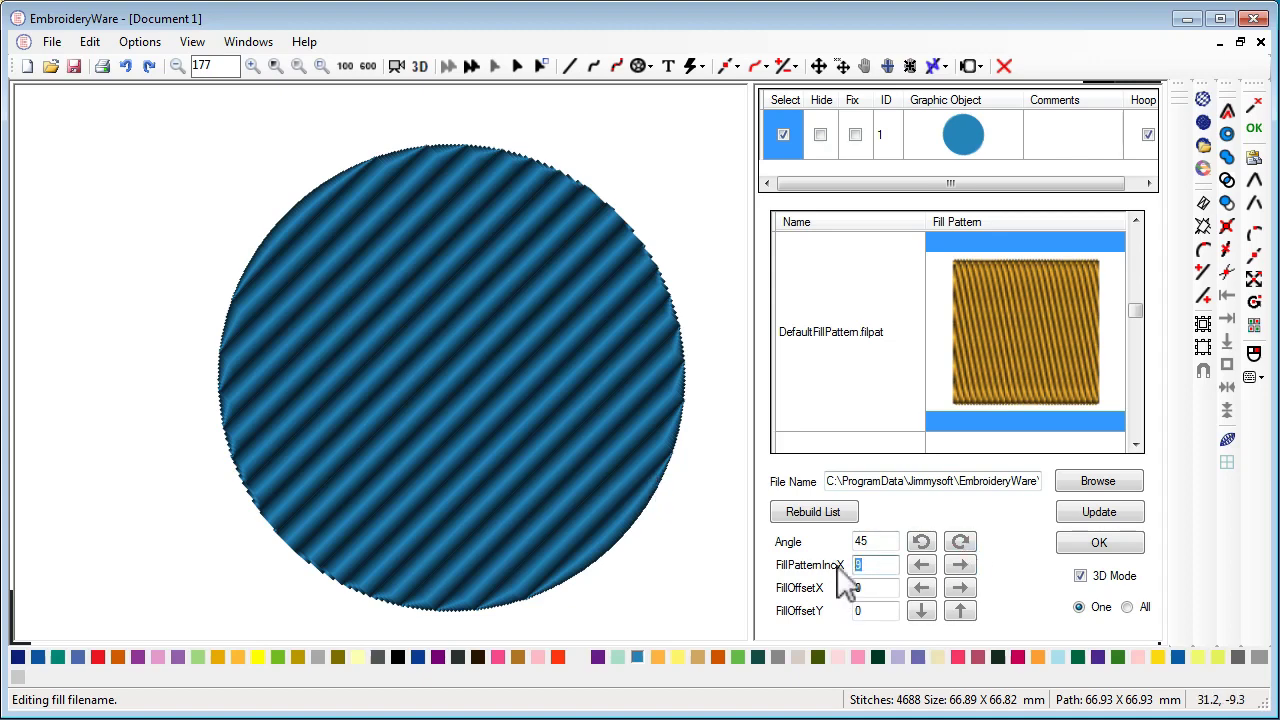
{"action": "type", "text": "1"}
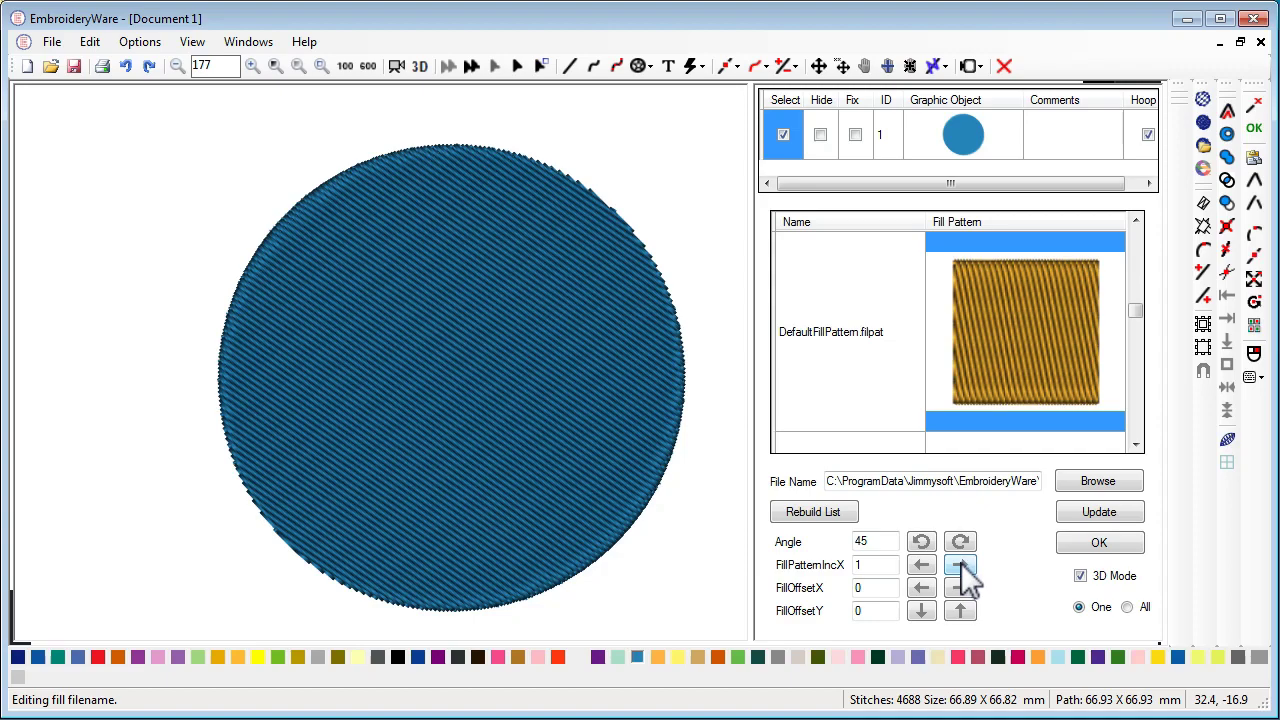
Step: Step FillPatternIncX up to 4 and back down to compare the default pattern's scales
{"action": "left_click", "coordinate": [957, 565]}
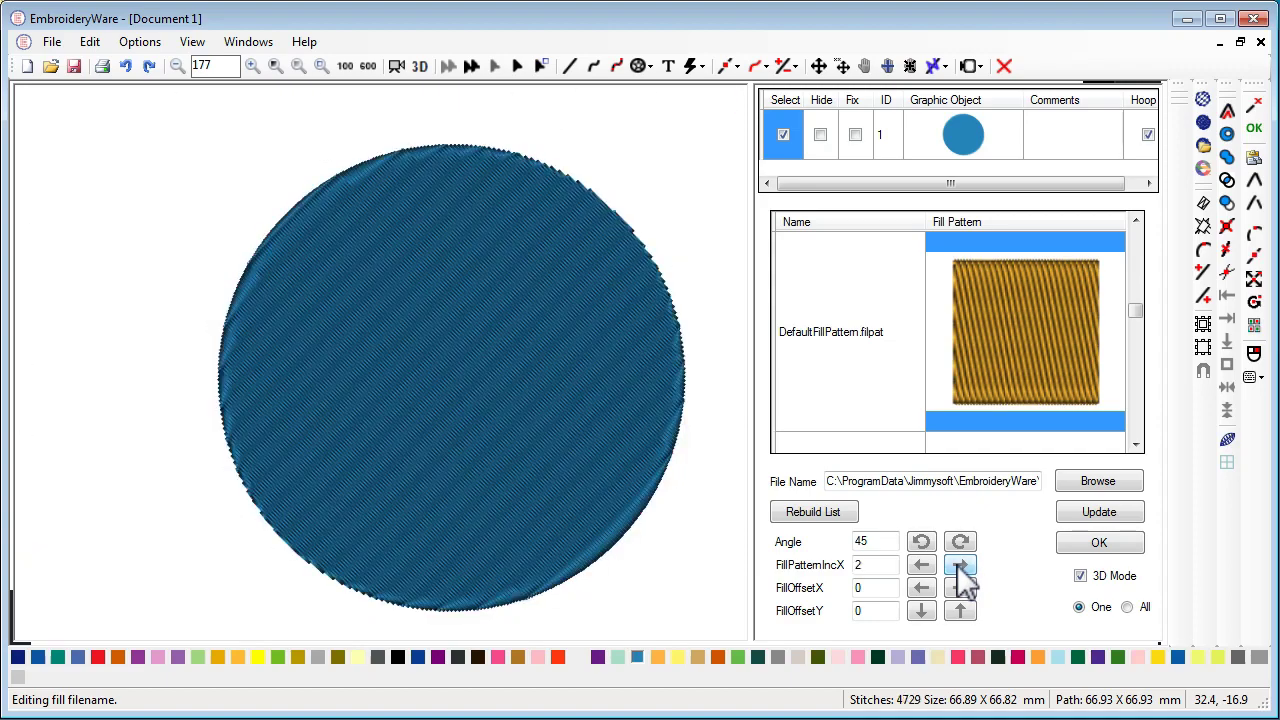
{"action": "left_click", "coordinate": [957, 565]}
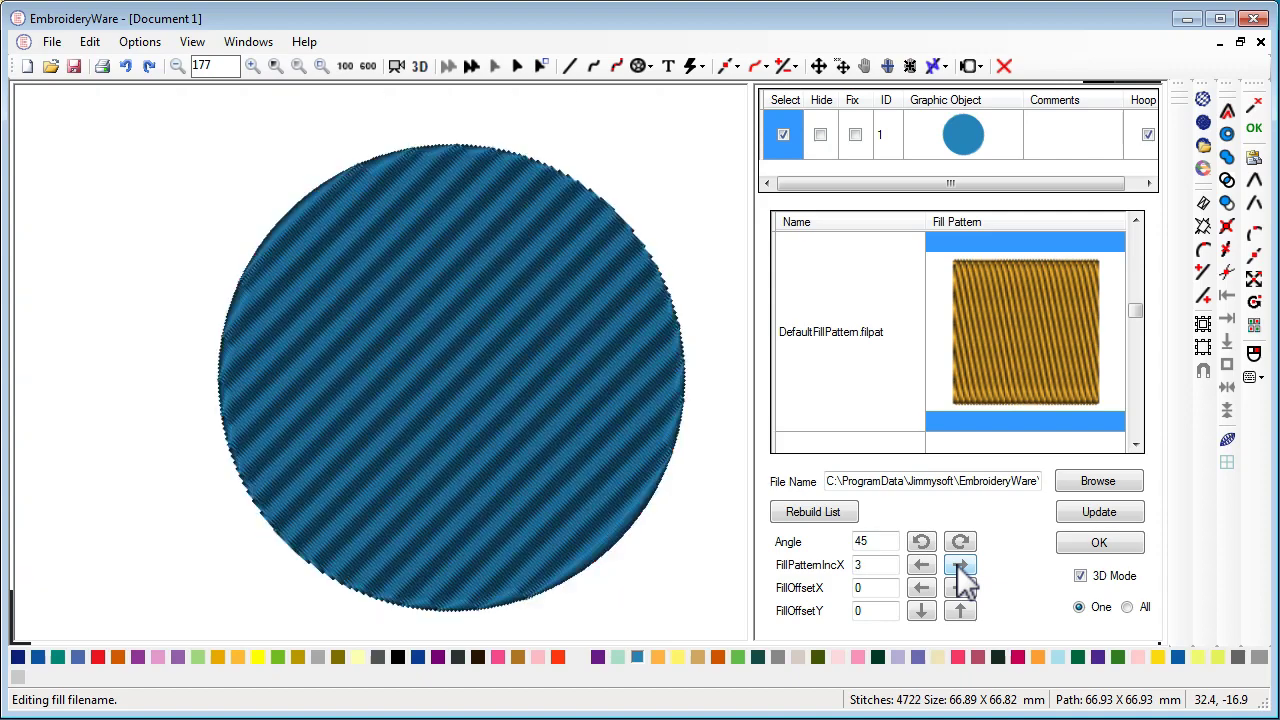
{"action": "left_click", "coordinate": [957, 566]}
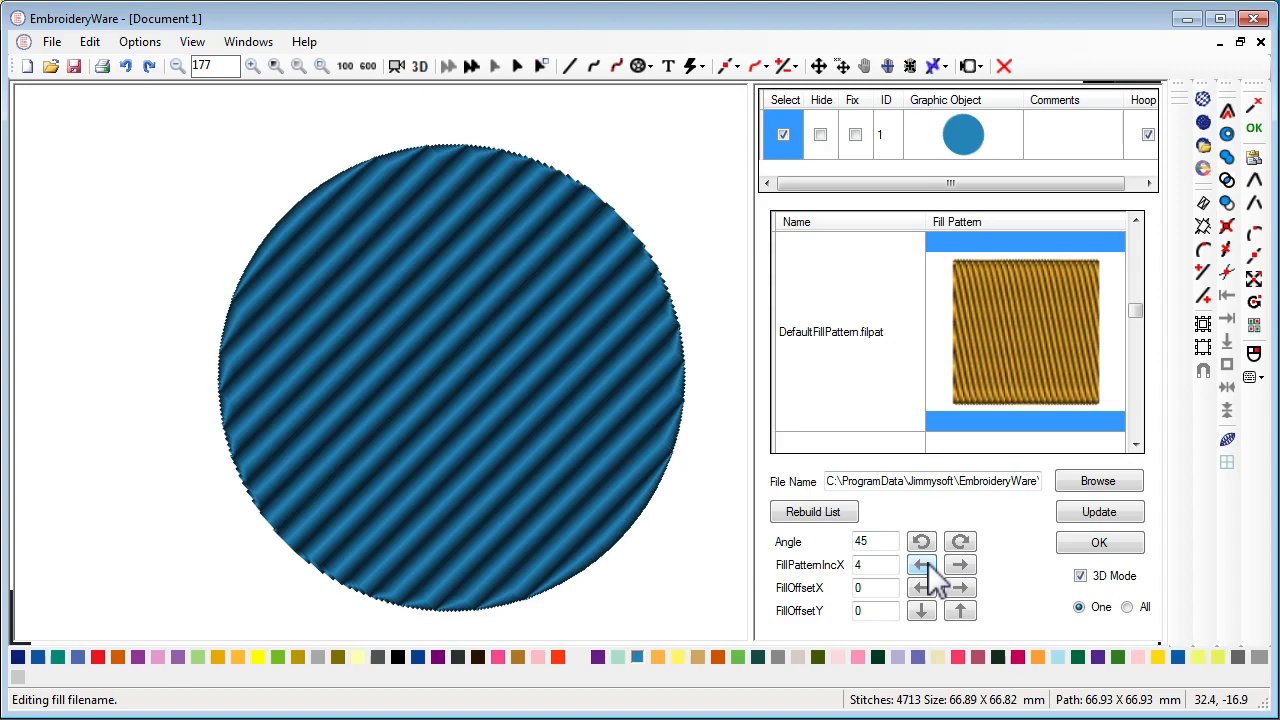
{"action": "left_click", "coordinate": [928, 569]}
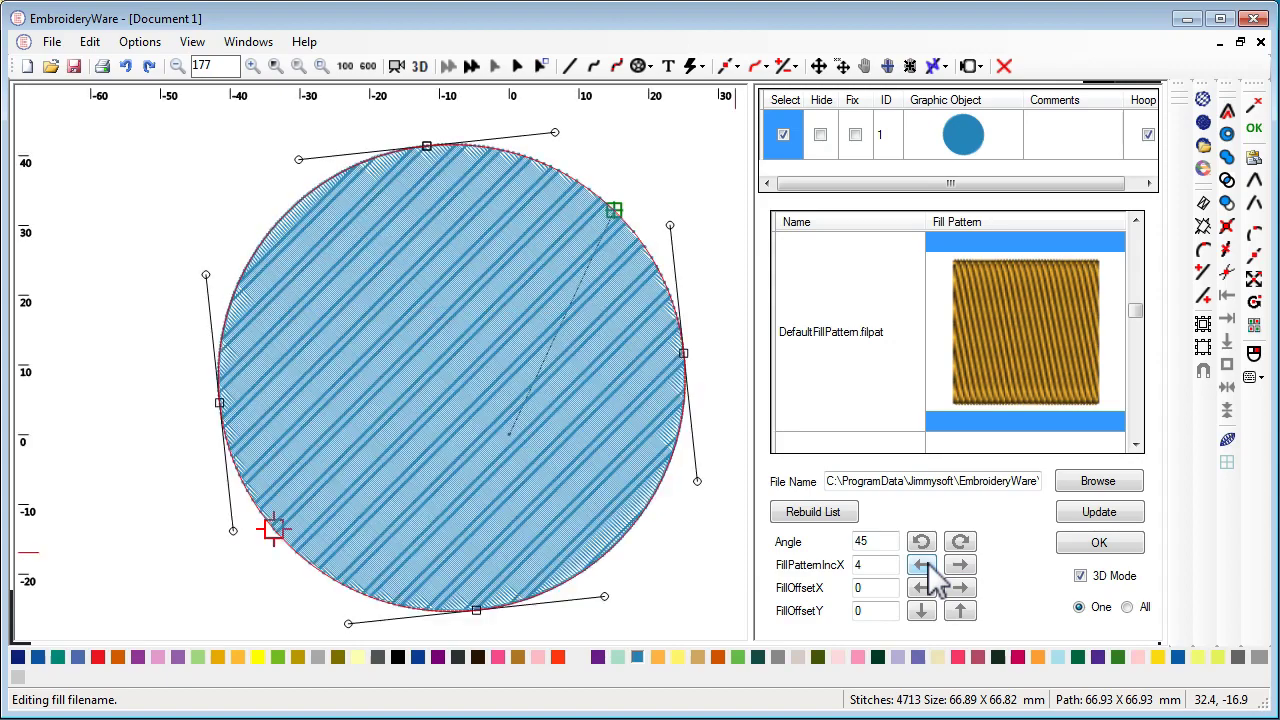
{"action": "left_click", "coordinate": [927, 568]}
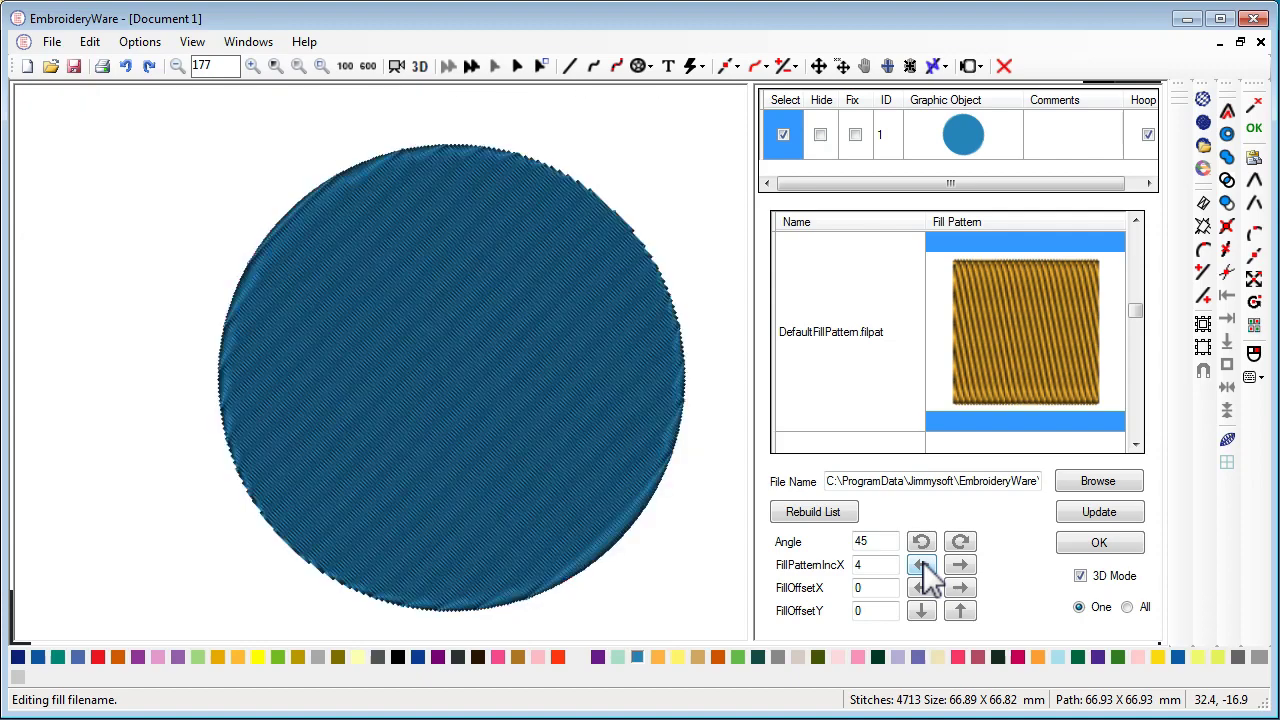
{"action": "left_click", "coordinate": [922, 567]}
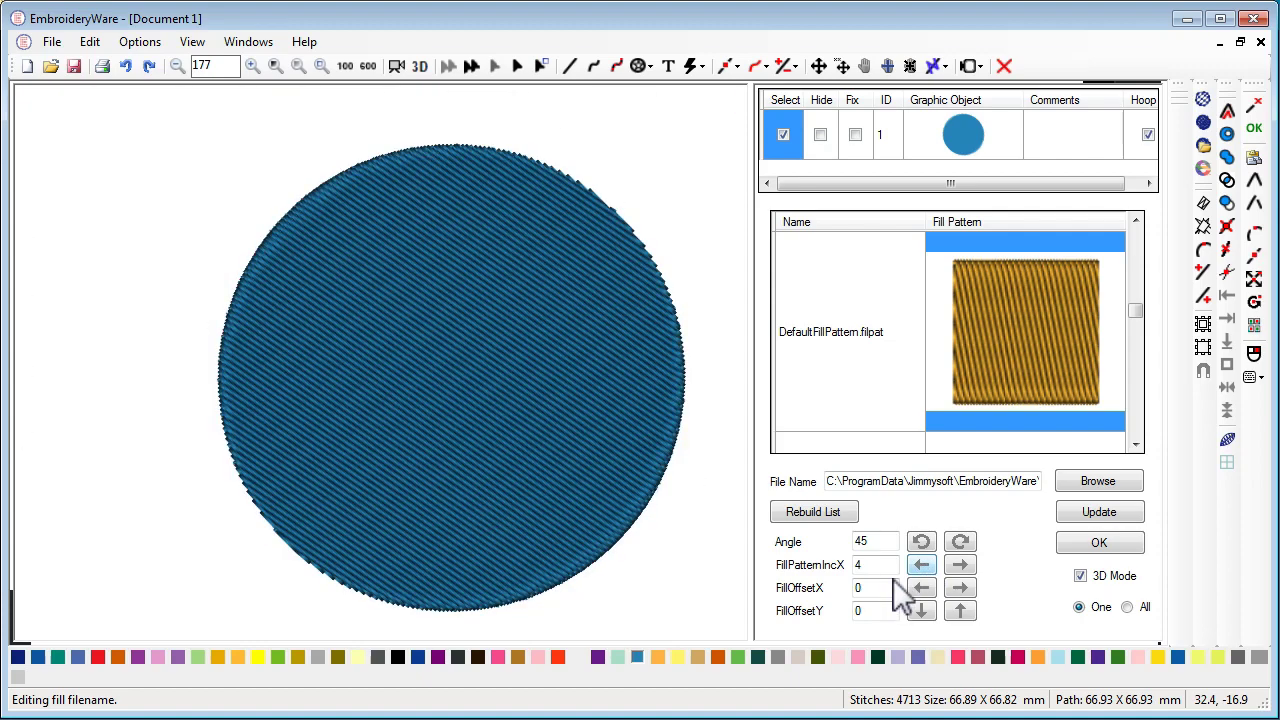
Step: Enter 1 for FillPatternIncX and 0 for FillOffsetX in the circle's fill settings
{"action": "left_click", "coordinate": [882, 563]}
{"action": "left_click_drag", "start_coordinate": [879, 563], "coordinate": [829, 572]}
{"action": "type", "text": "1"}
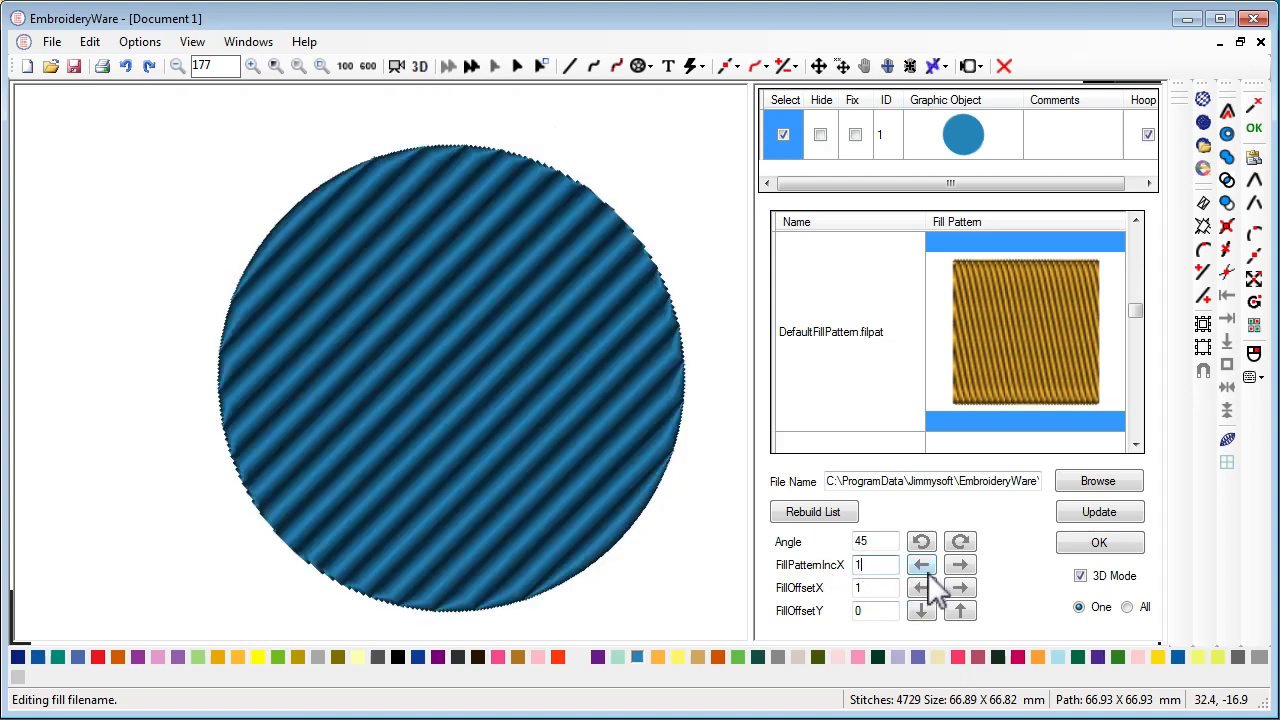
{"action": "left_click_drag", "start_coordinate": [857, 591], "coordinate": [880, 585]}
{"action": "type", "text": "0"}
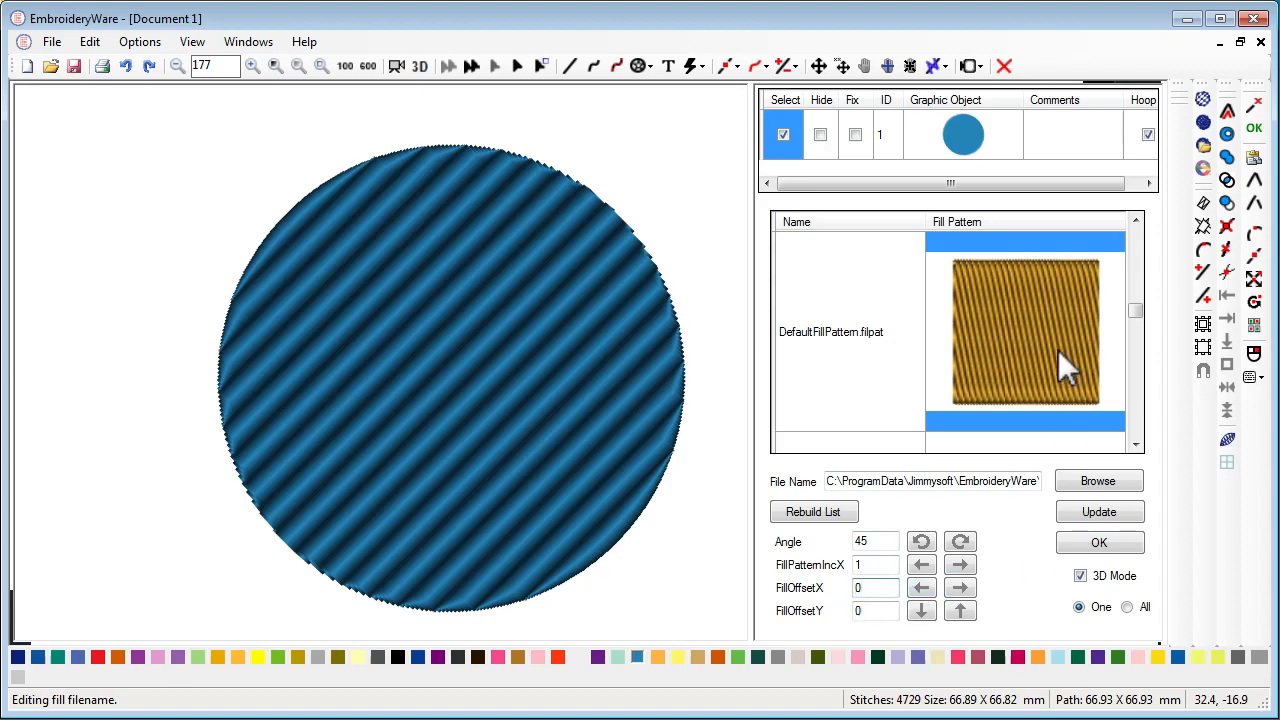
Step: Set the circle's fill angle to 0 and try rotating the fill counterclockwise
{"action": "left_click", "coordinate": [878, 541]}
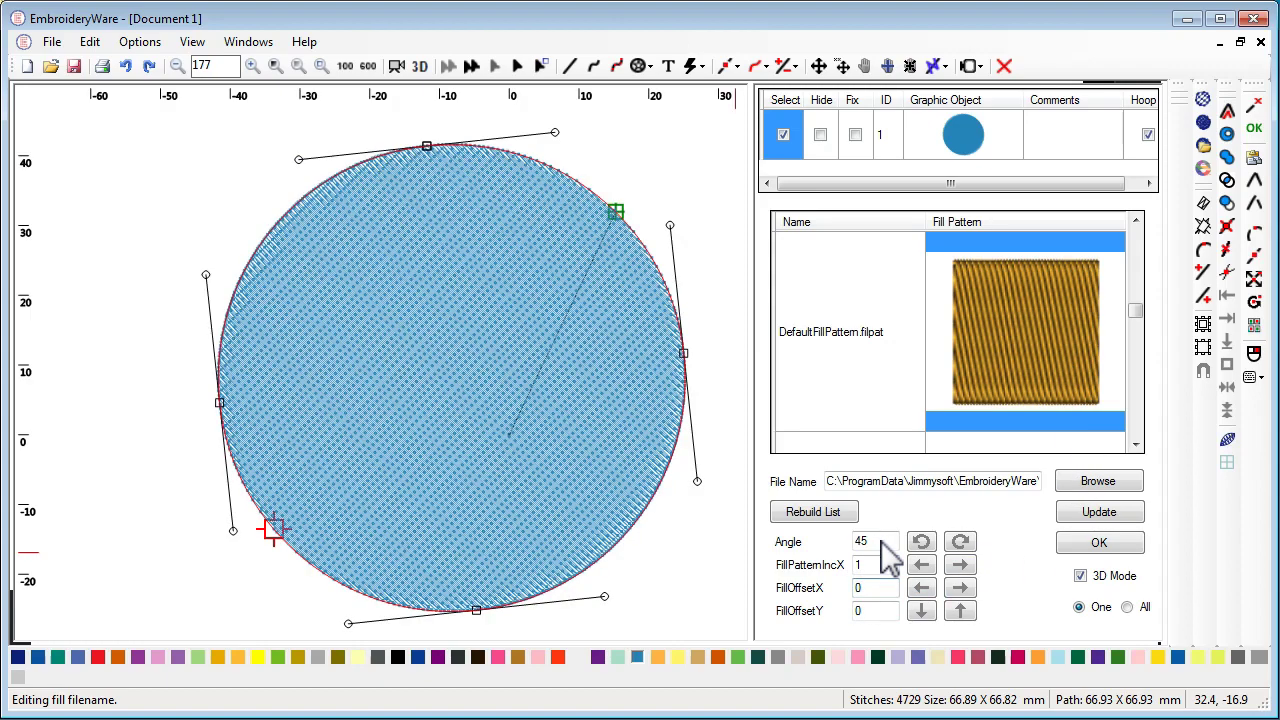
{"action": "left_click_drag", "start_coordinate": [878, 541], "coordinate": [838, 546]}
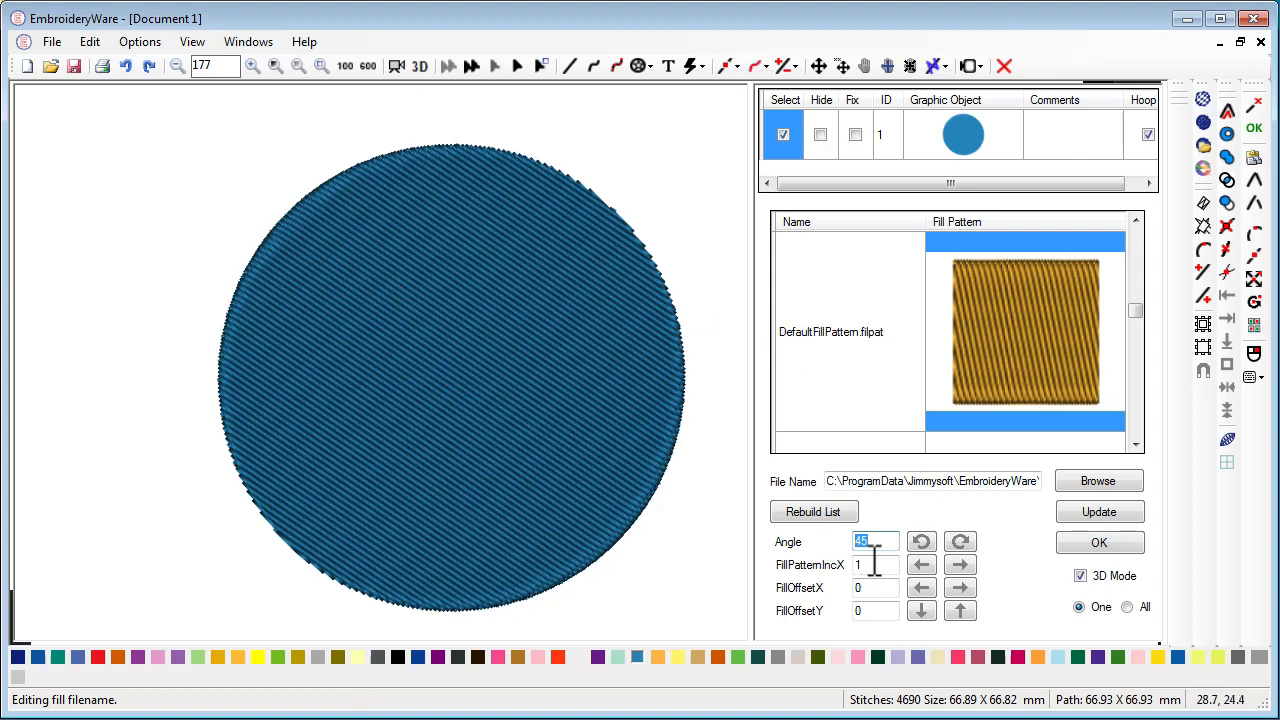
{"action": "type", "text": "0"}
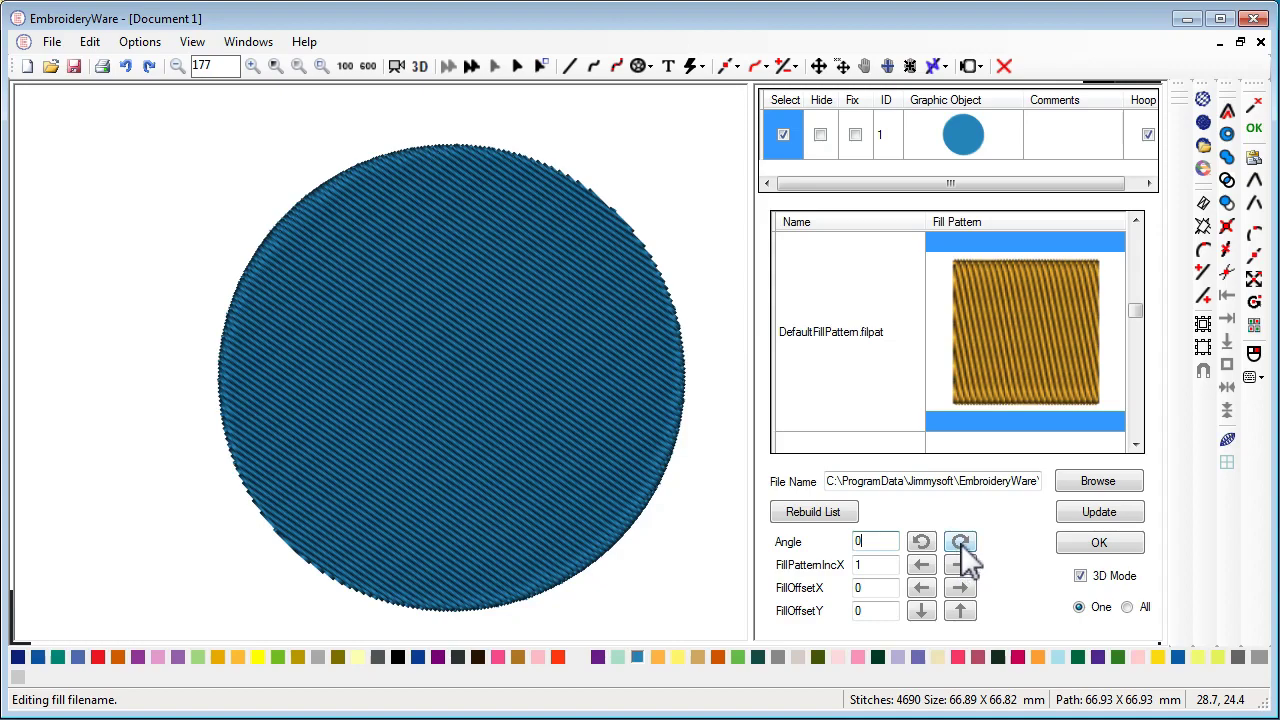
{"action": "left_click", "coordinate": [921, 543]}
{"action": "left_click_drag", "start_coordinate": [876, 541], "coordinate": [842, 540]}
{"action": "left_click", "coordinate": [925, 542]}
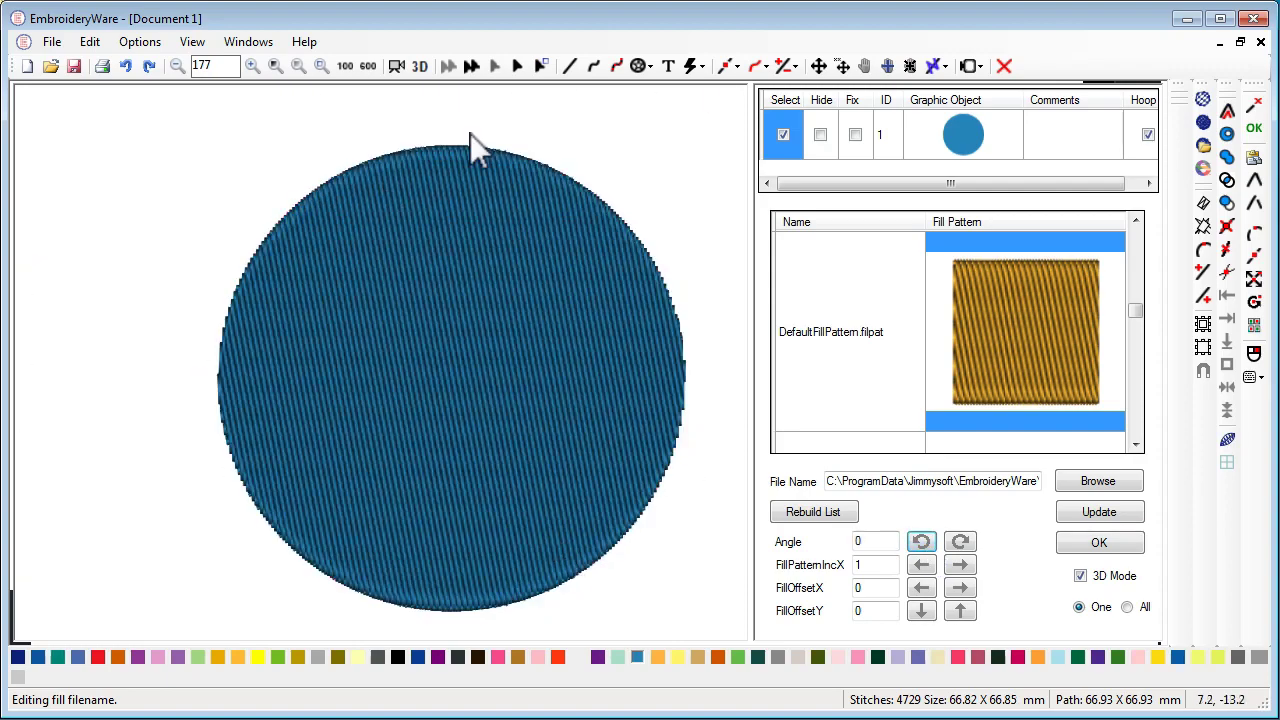
Step: Enter a fill angle of 178, step it to 179 and accept the fill settings
{"action": "left_click_drag", "start_coordinate": [893, 541], "coordinate": [841, 540]}
{"action": "type", "text": "178"}
{"action": "left_click", "coordinate": [960, 541]}
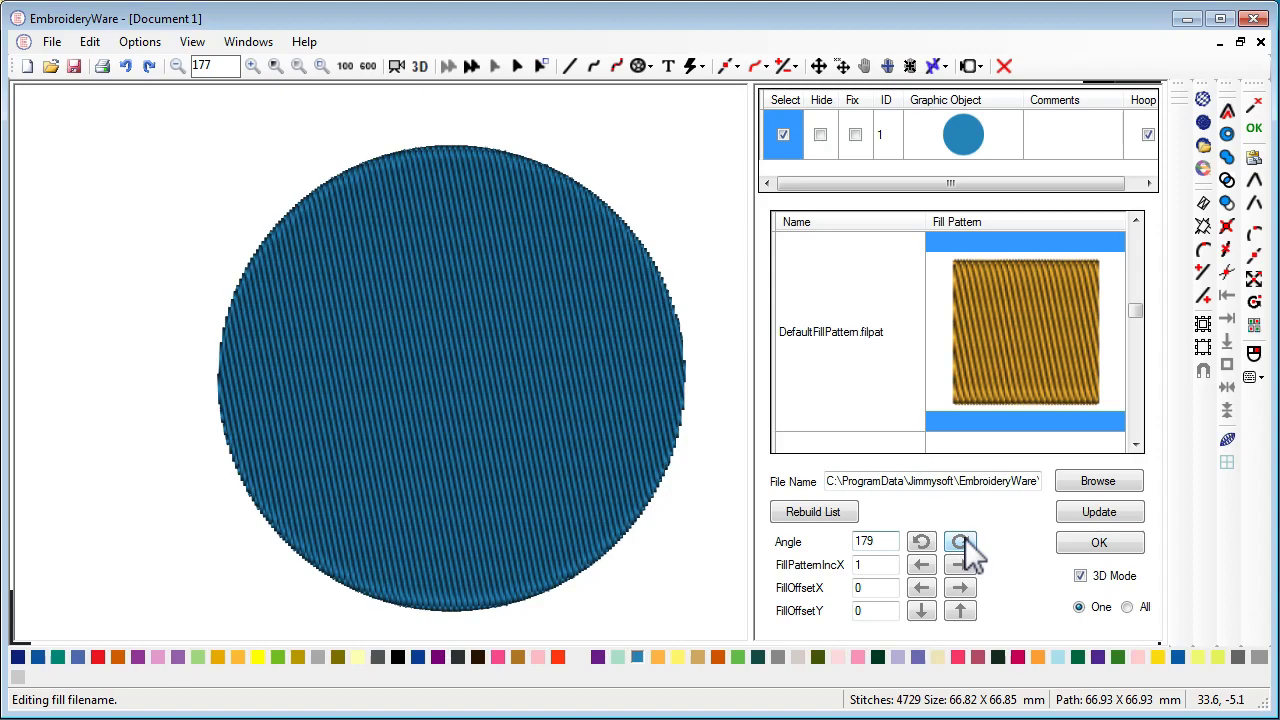
{"action": "left_click", "coordinate": [965, 540]}
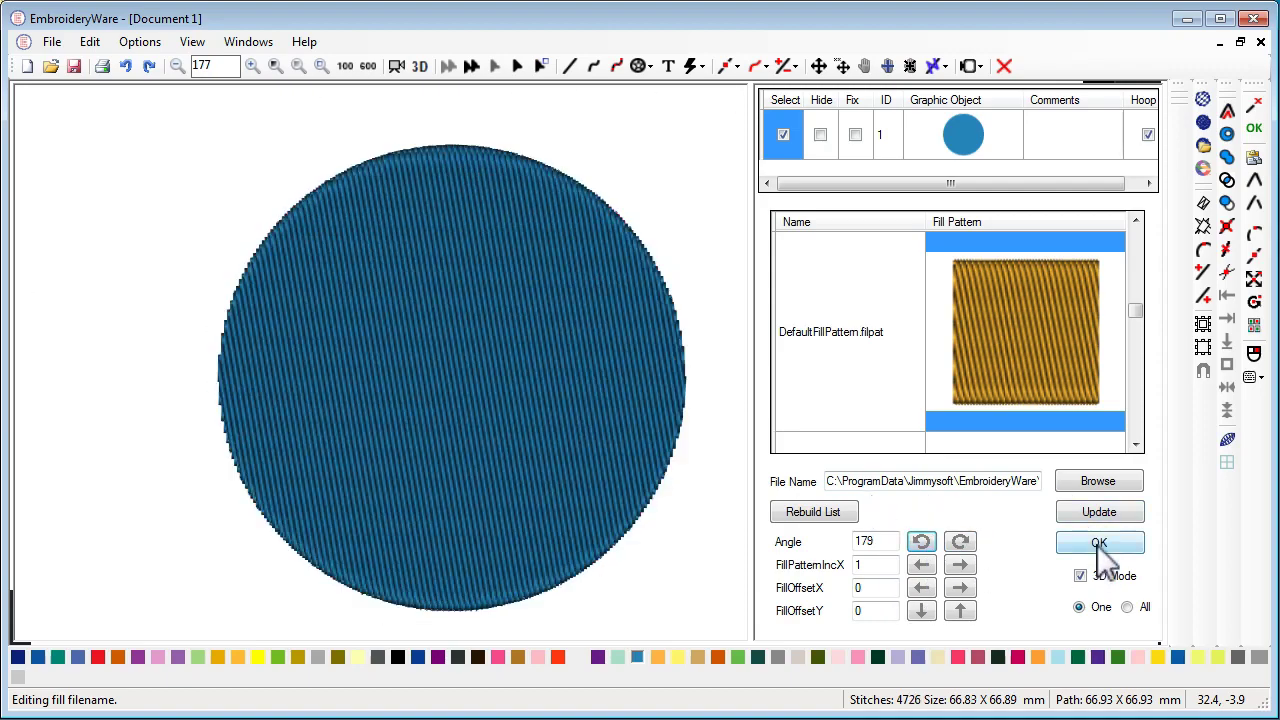
{"action": "left_click", "coordinate": [1070, 543]}
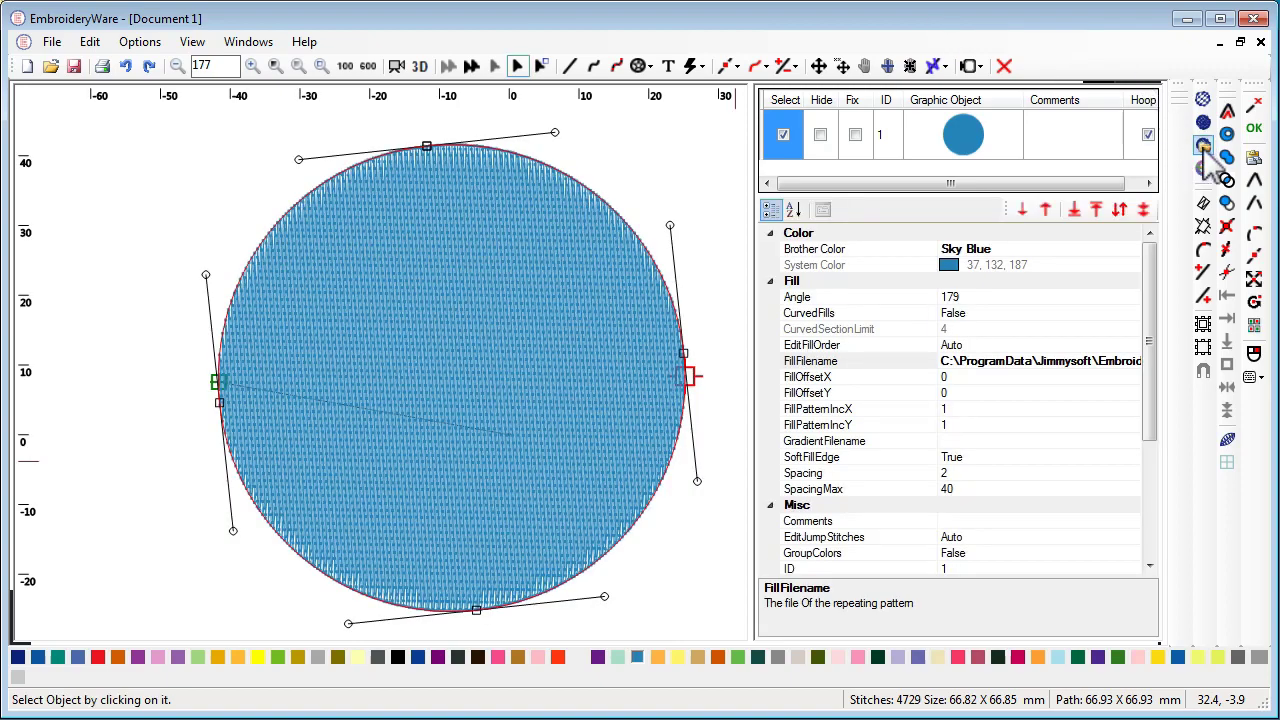
Step: Look over the available stitch commands, then open and close the circle's fill pattern chooser
{"action": "left_click", "coordinate": [701, 66]}
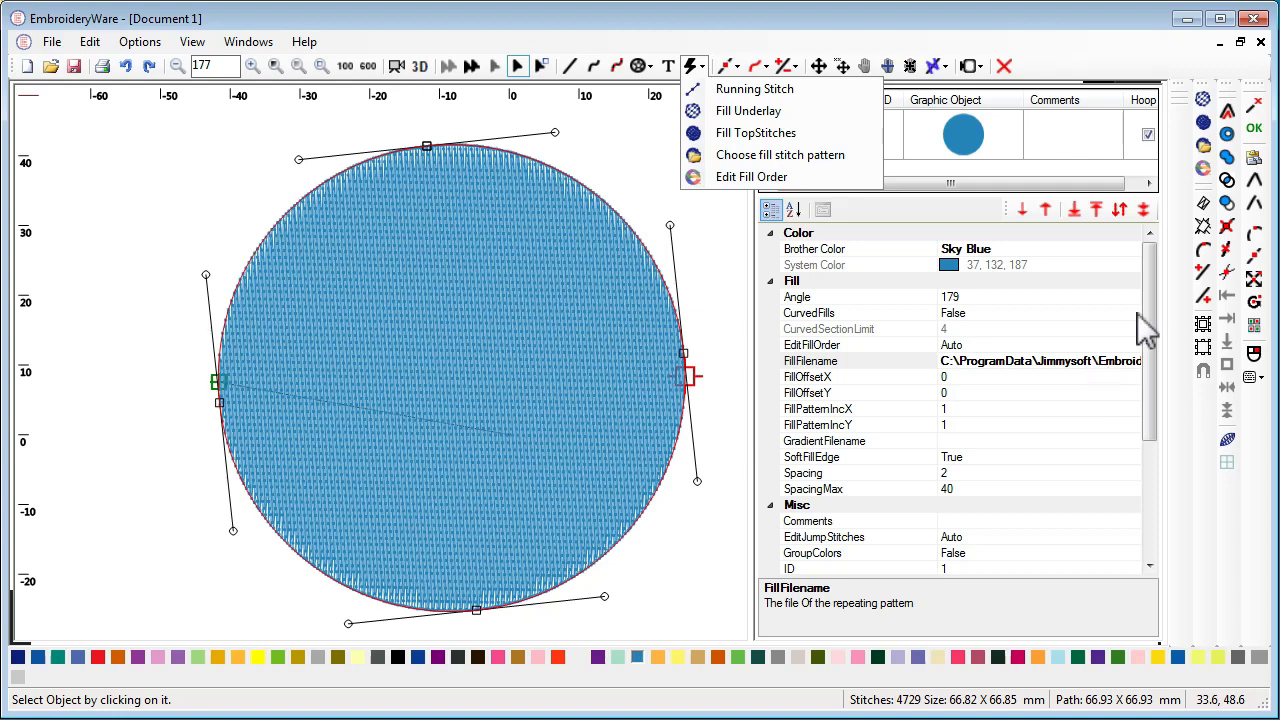
{"action": "left_click", "coordinate": [1134, 364]}
{"action": "left_click", "coordinate": [1131, 362]}
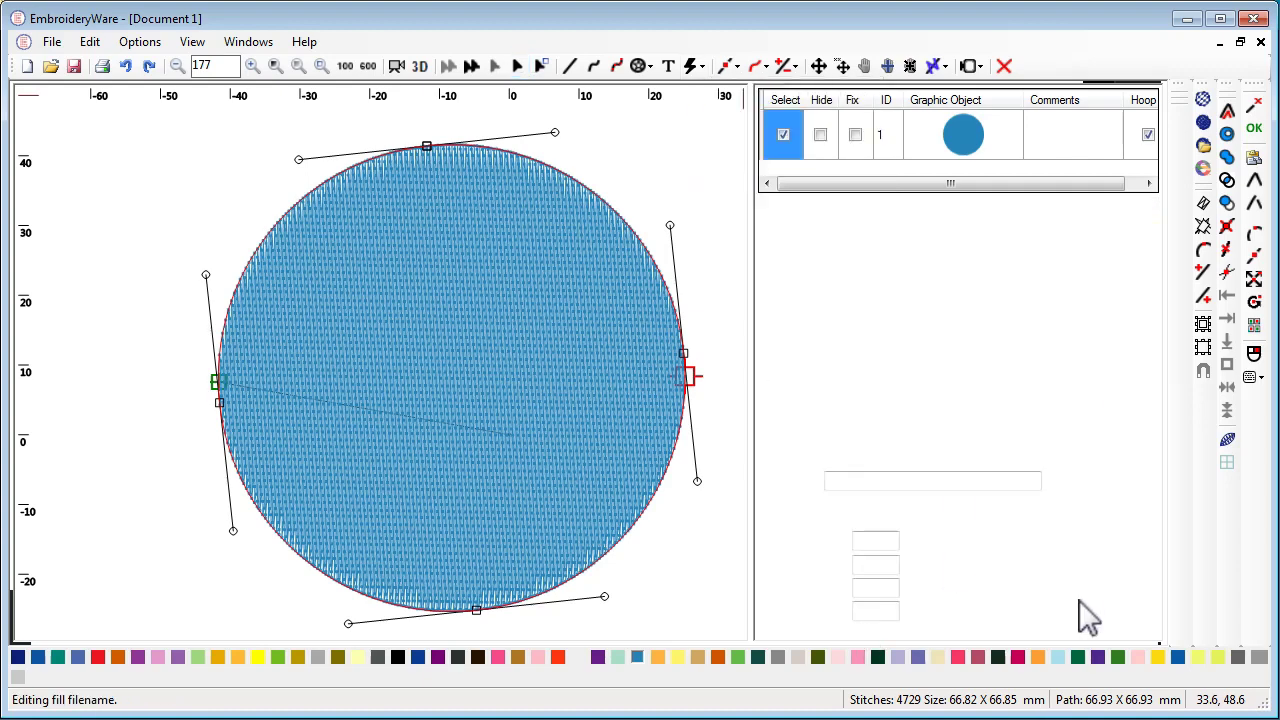
{"action": "left_click", "coordinate": [1090, 543]}
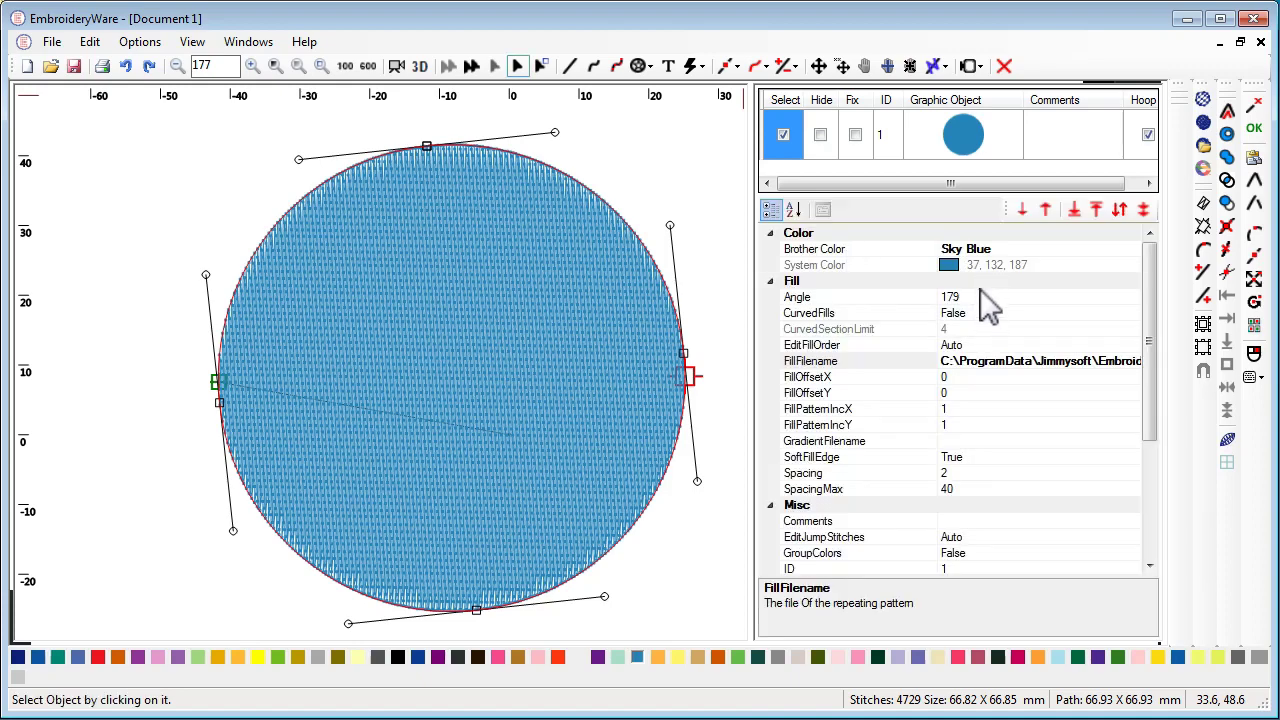
Step: Examine the circle's Angle and FillPatternIncX properties and its selection state in the object list
{"action": "left_click", "coordinate": [980, 292]}
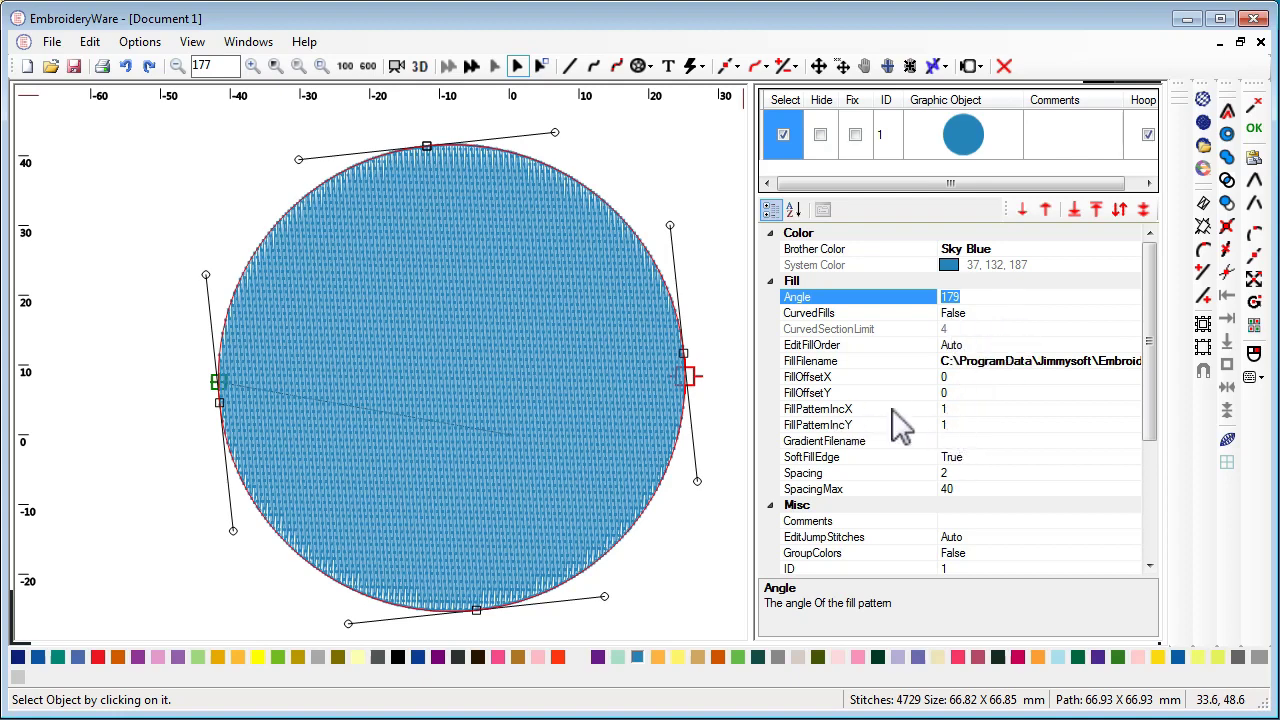
{"action": "left_click", "coordinate": [953, 413]}
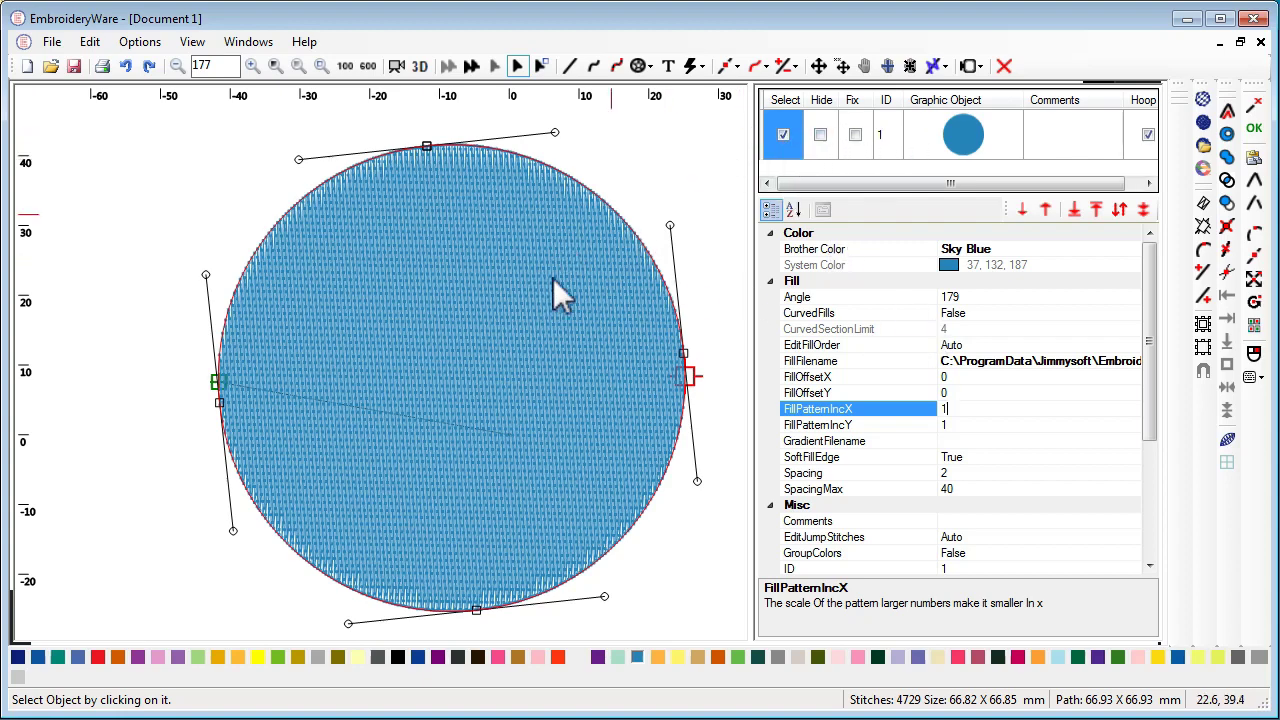
{"action": "left_click", "coordinate": [782, 140]}
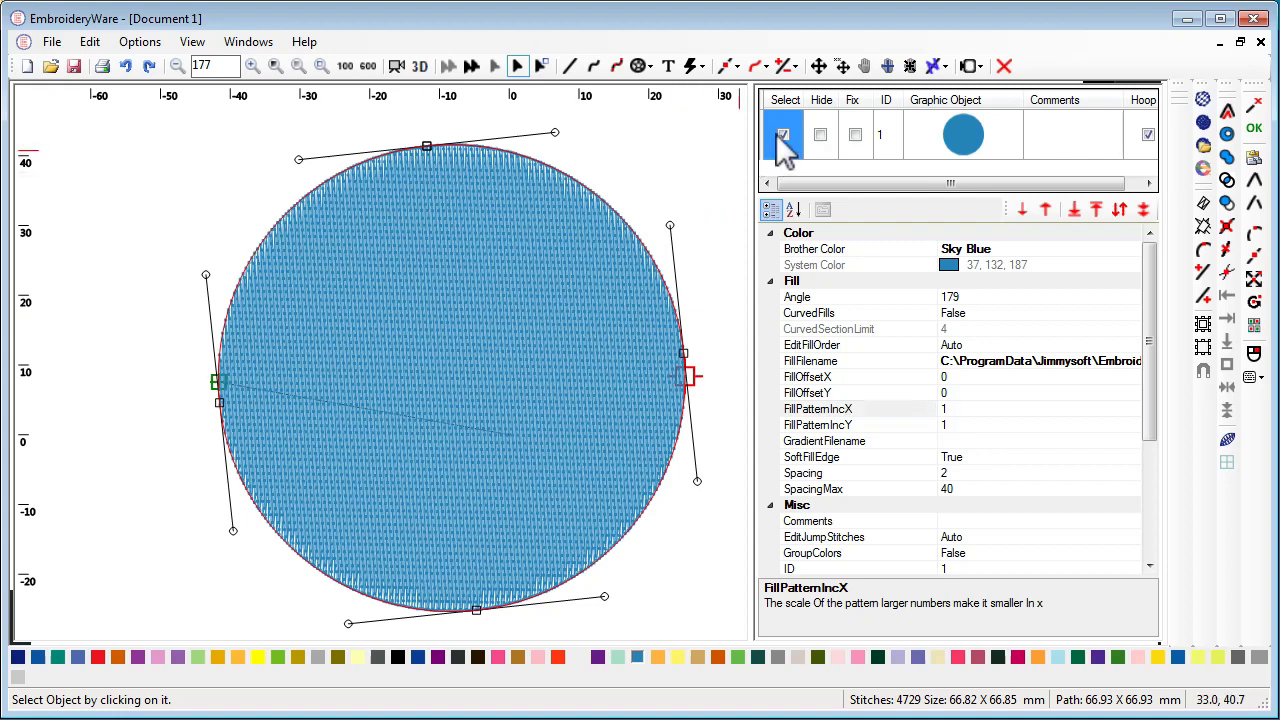
{"action": "left_click", "coordinate": [782, 134]}
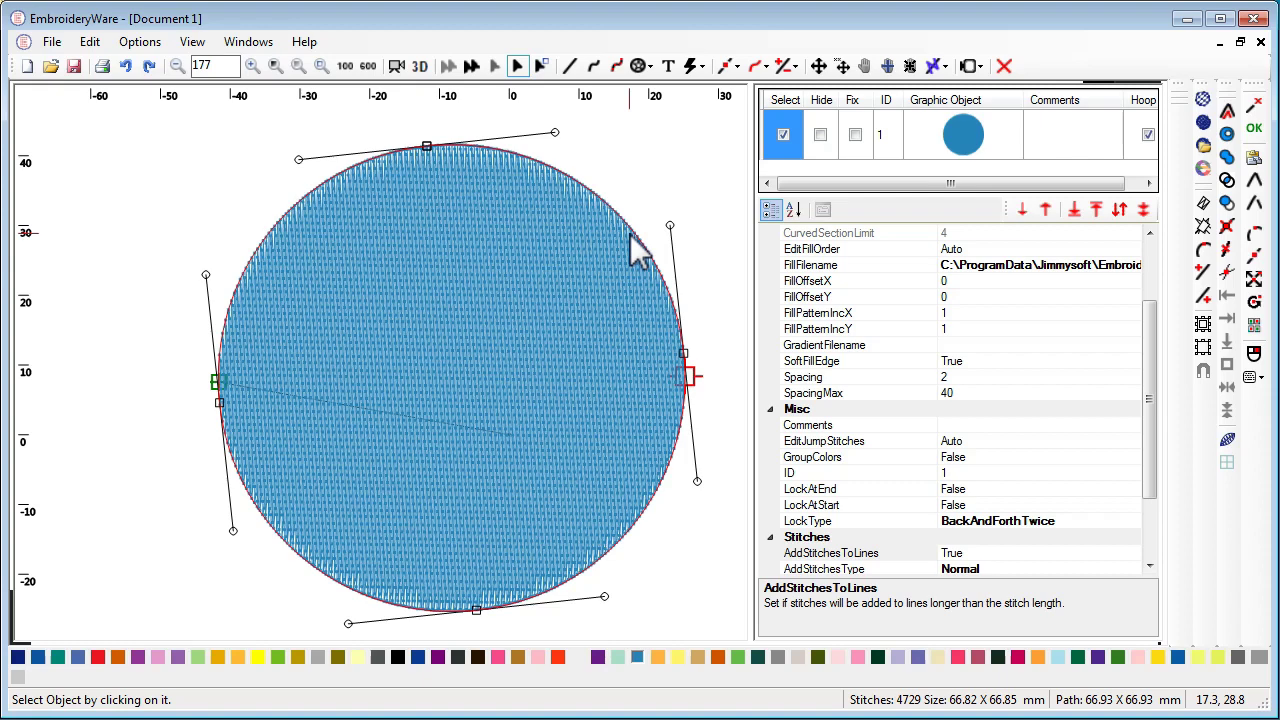
Step: Draw an unfilled circle about 19 mm across just outside the filled circle's upper-left edge and enlarge the object list to fit both
{"action": "left_click", "coordinate": [650, 66]}
{"action": "left_click", "coordinate": [668, 88]}
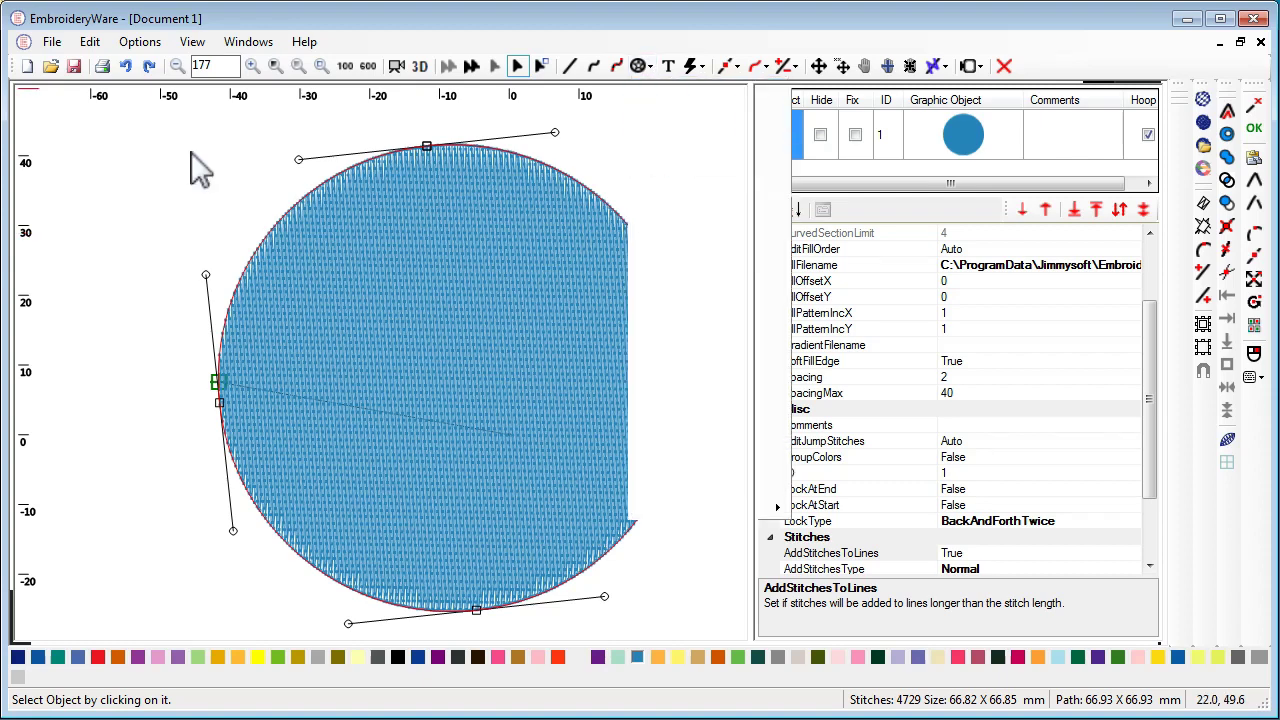
{"action": "left_click", "coordinate": [146, 130]}
{"action": "left_click", "coordinate": [204, 246]}
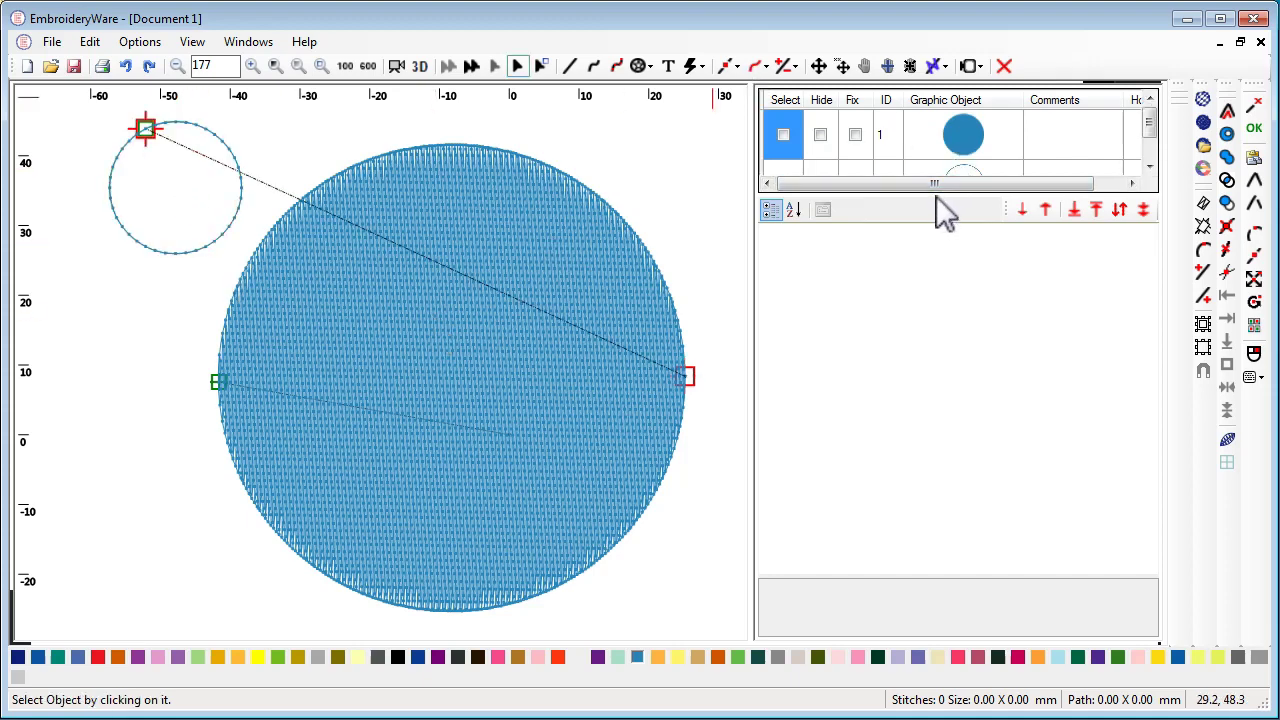
{"action": "left_click_drag", "start_coordinate": [935, 197], "coordinate": [931, 346]}
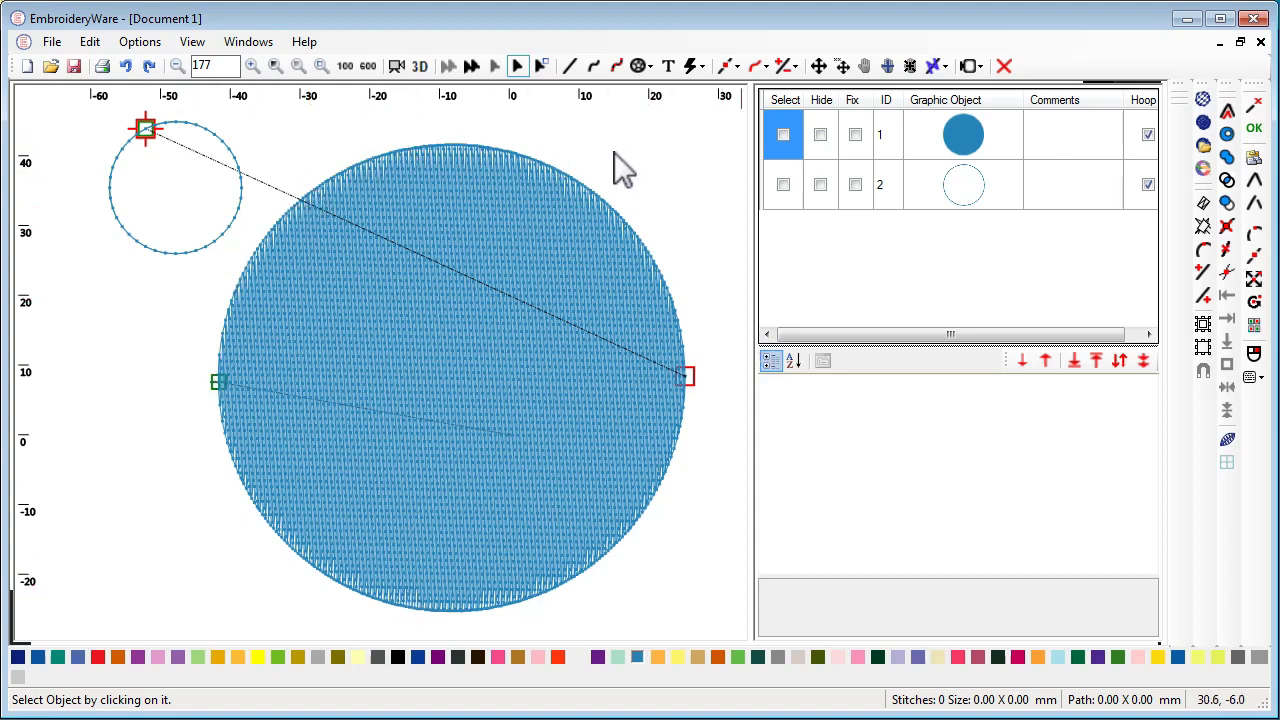
Step: Select and deselect the filled circle and the small circle in turn from the object list
{"action": "left_click", "coordinate": [788, 134]}
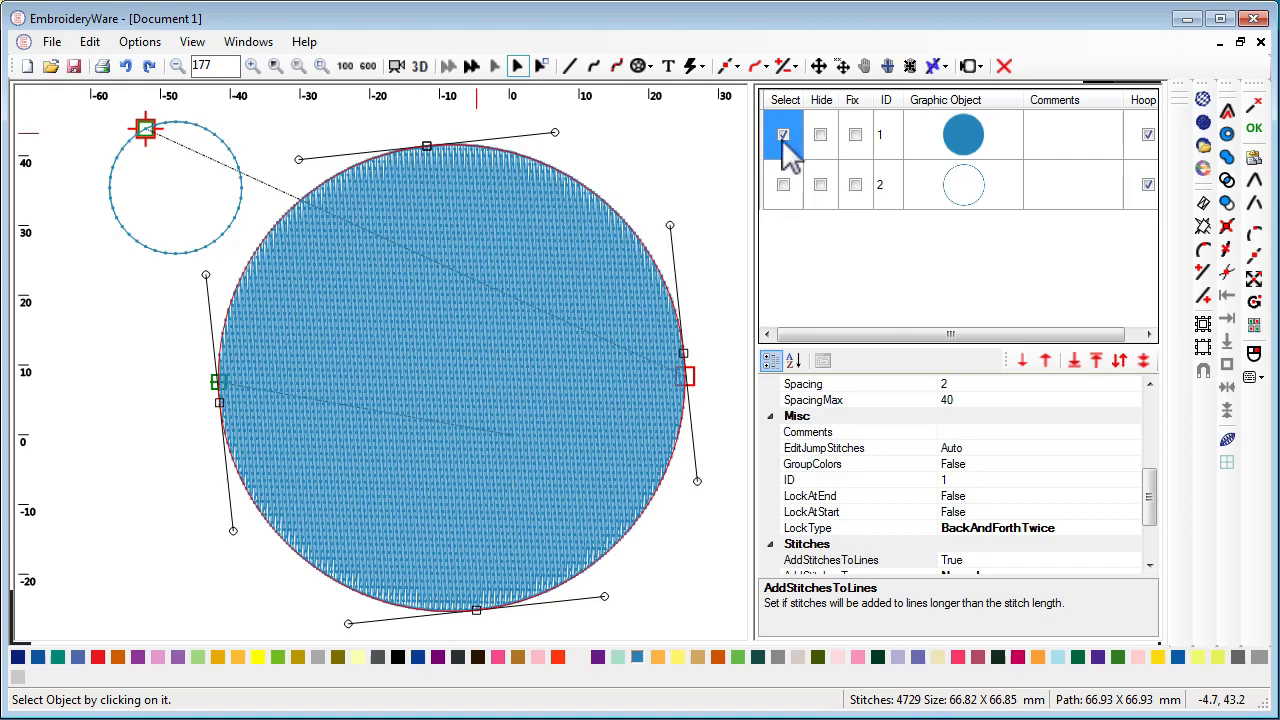
{"action": "left_click", "coordinate": [783, 137]}
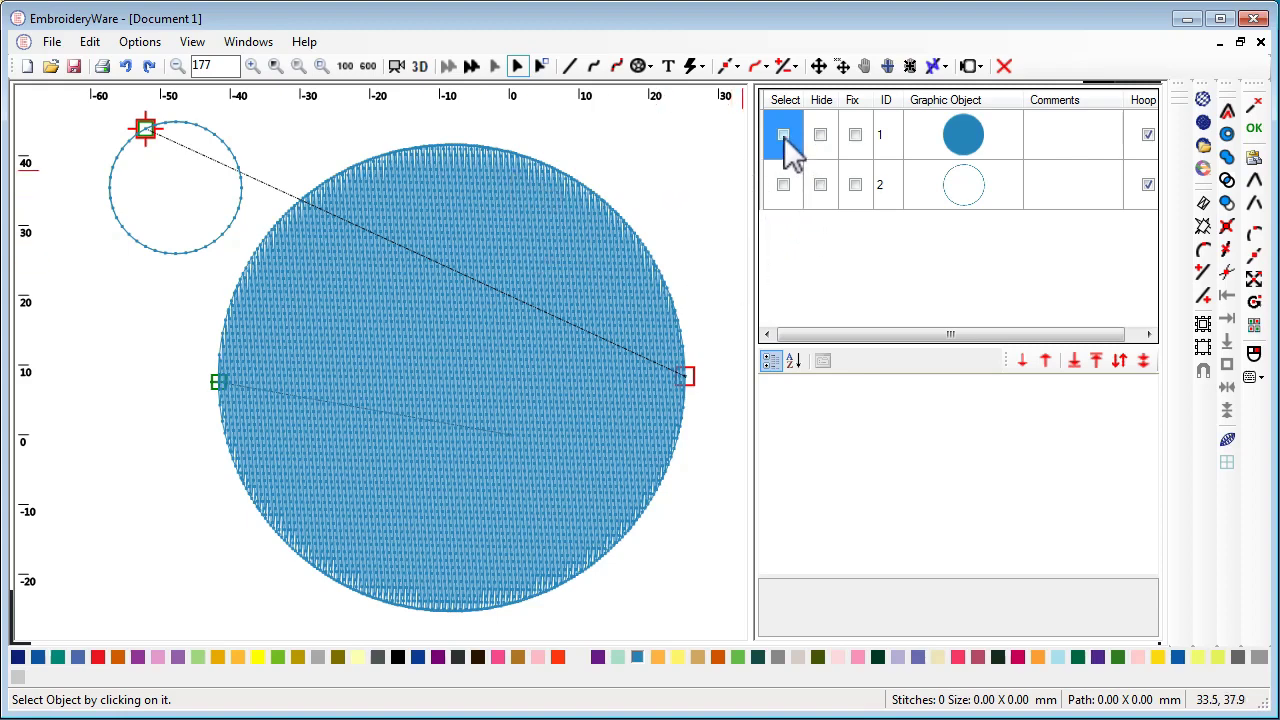
{"action": "left_click", "coordinate": [783, 186]}
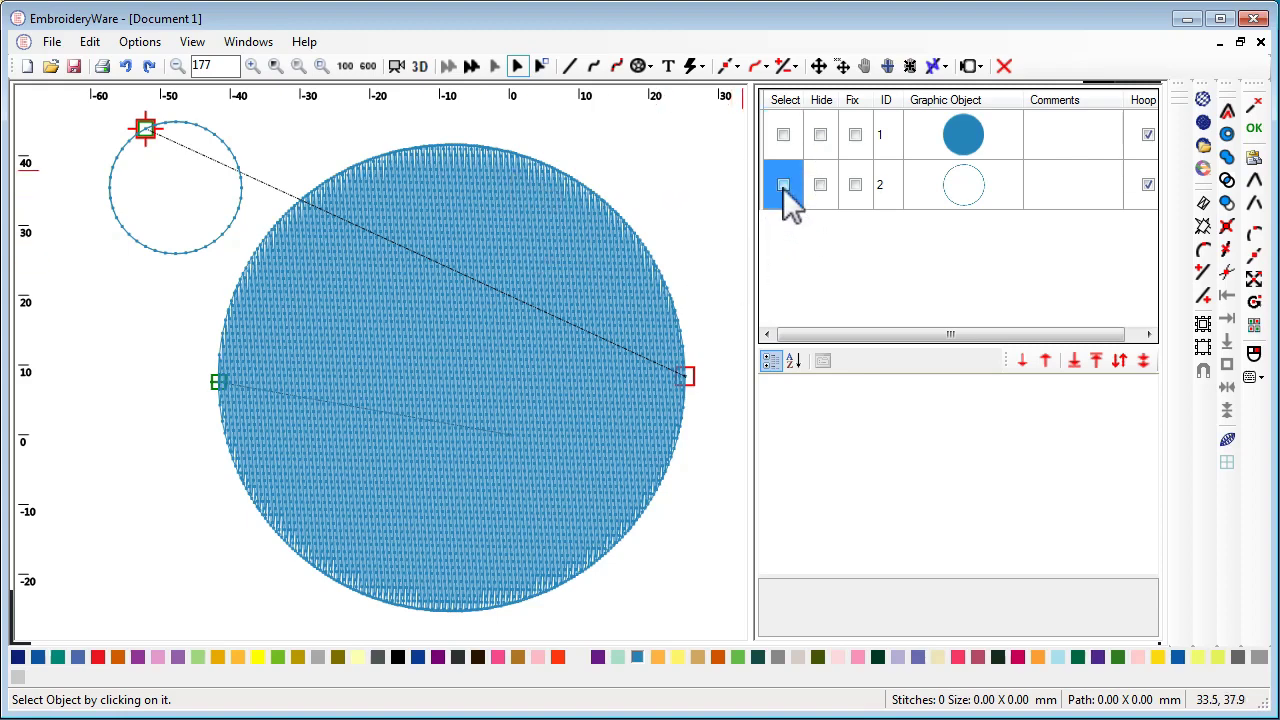
{"action": "left_click", "coordinate": [975, 142]}
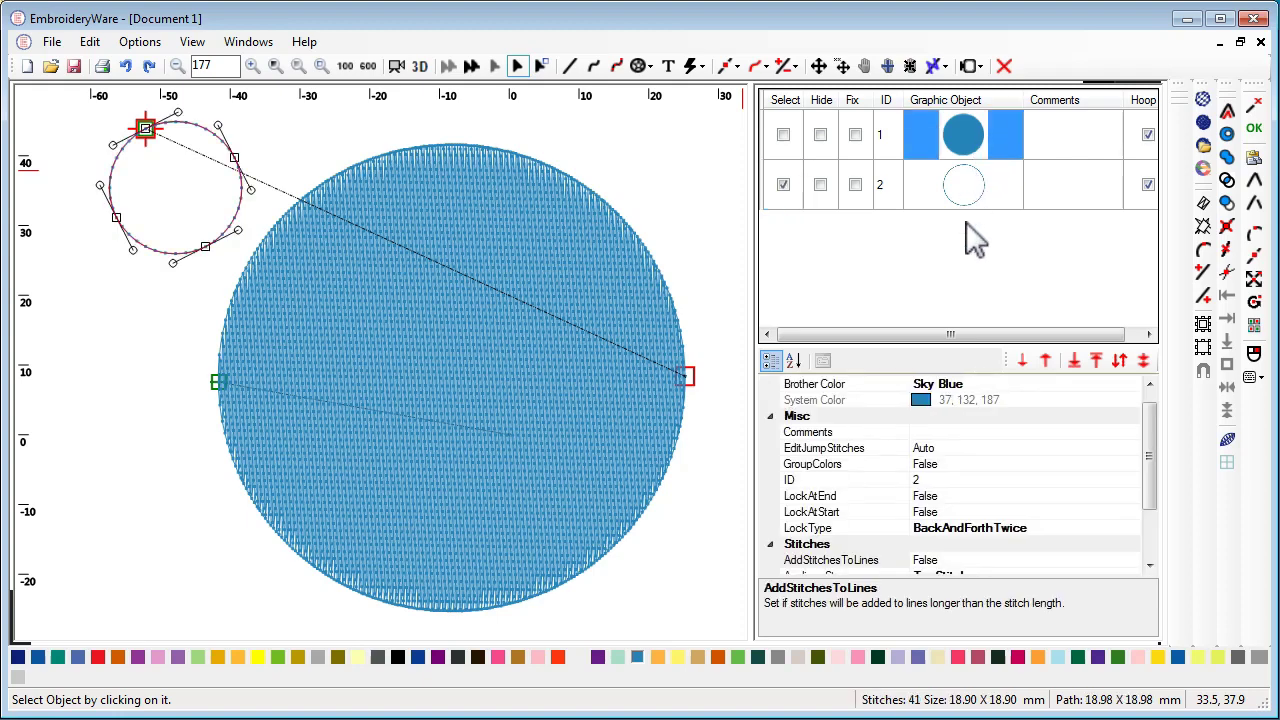
{"action": "left_click", "coordinate": [781, 186]}
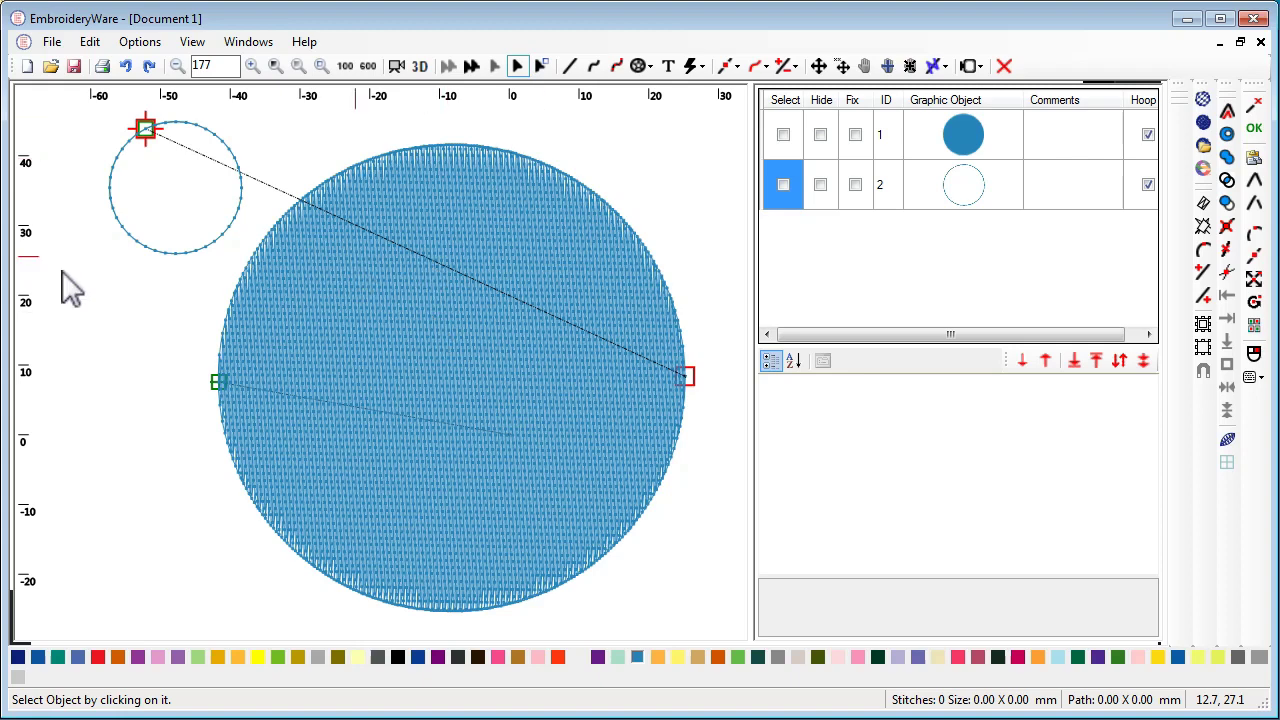
Step: Select the small circle and move it so it overlaps the upper-left edge of the filled circle
{"action": "left_click", "coordinate": [783, 186]}
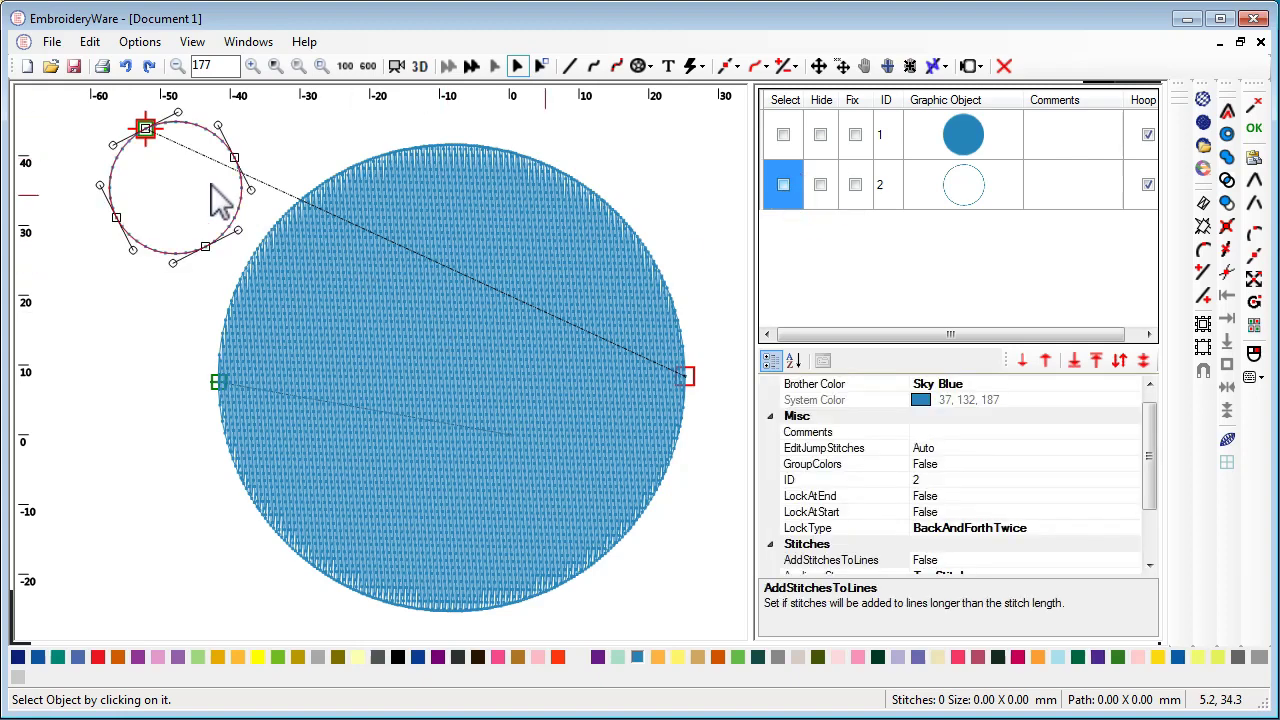
{"action": "left_click", "coordinate": [818, 65]}
{"action": "left_click", "coordinate": [253, 223]}
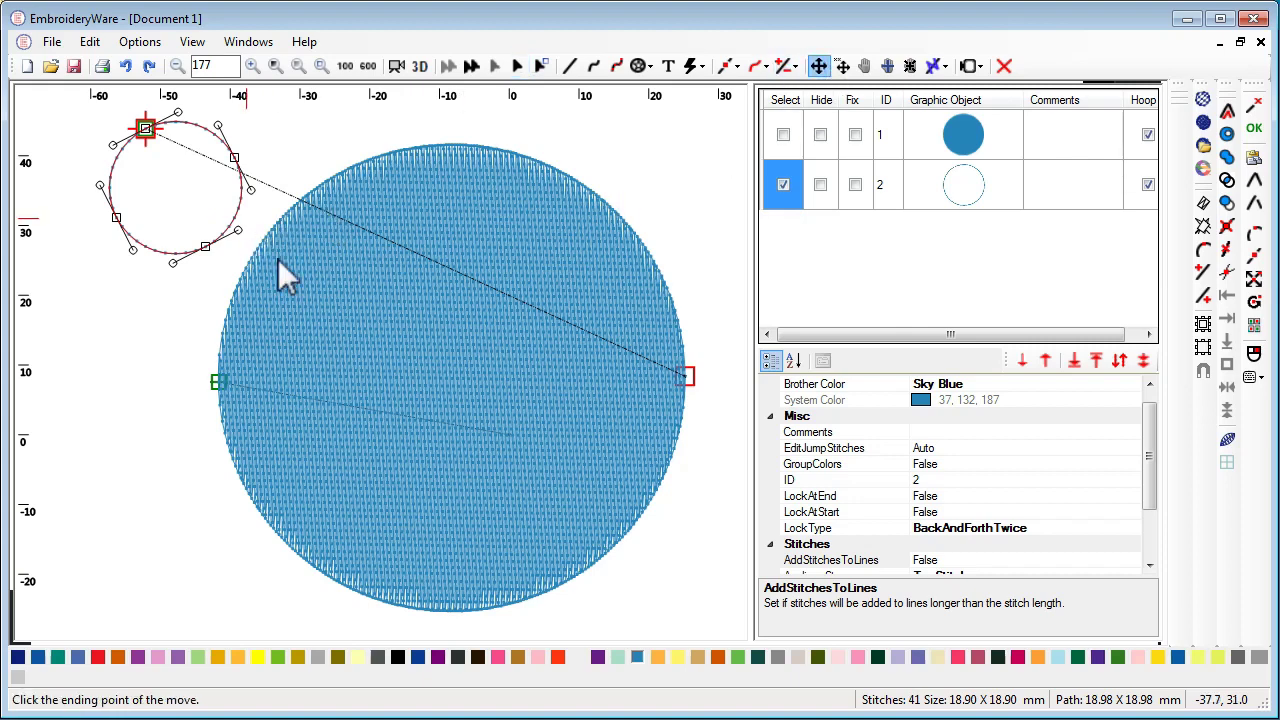
{"action": "left_click", "coordinate": [334, 318]}
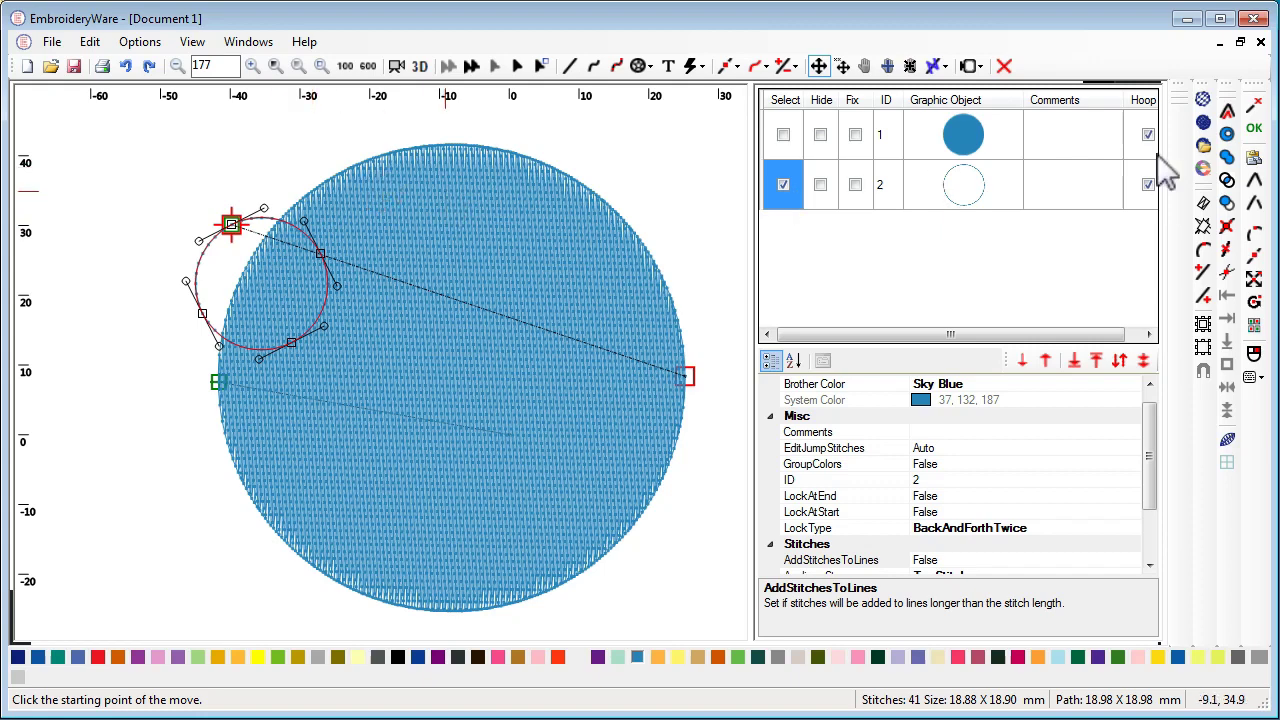
Step: Add the small circle as a hole in the filled circle
{"action": "left_click", "coordinate": [1229, 138]}
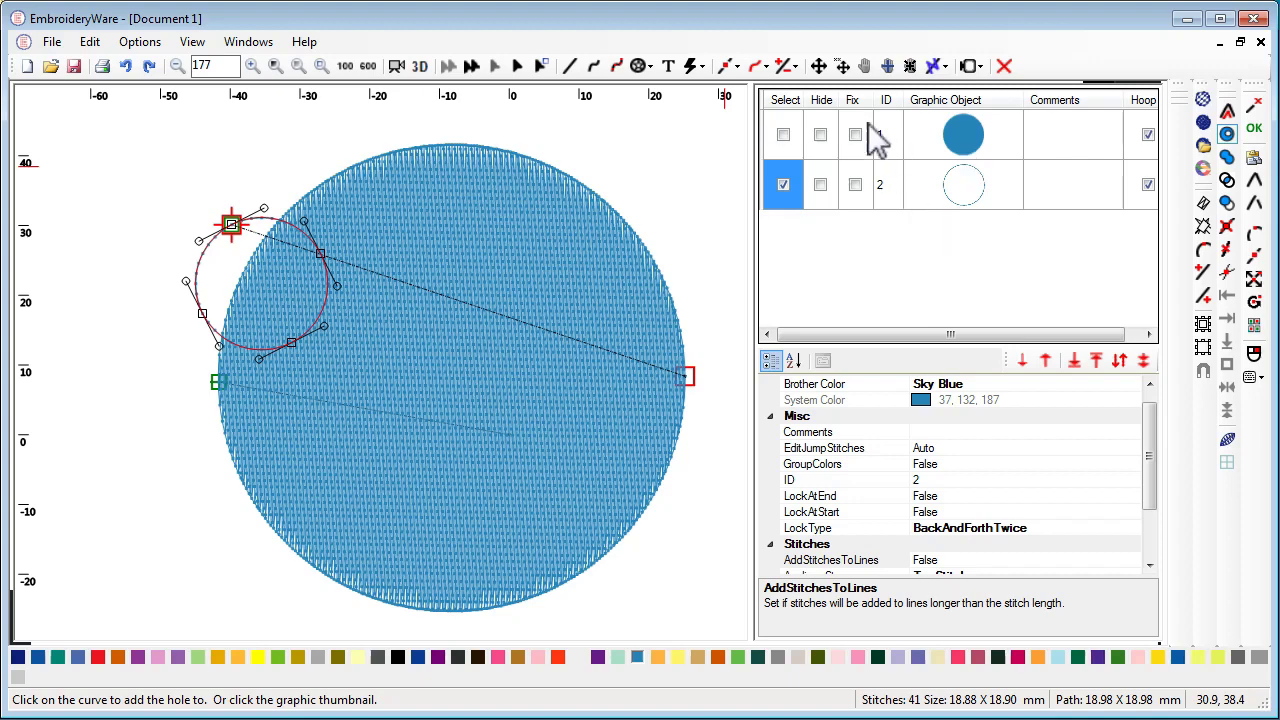
{"action": "left_click", "coordinate": [966, 143]}
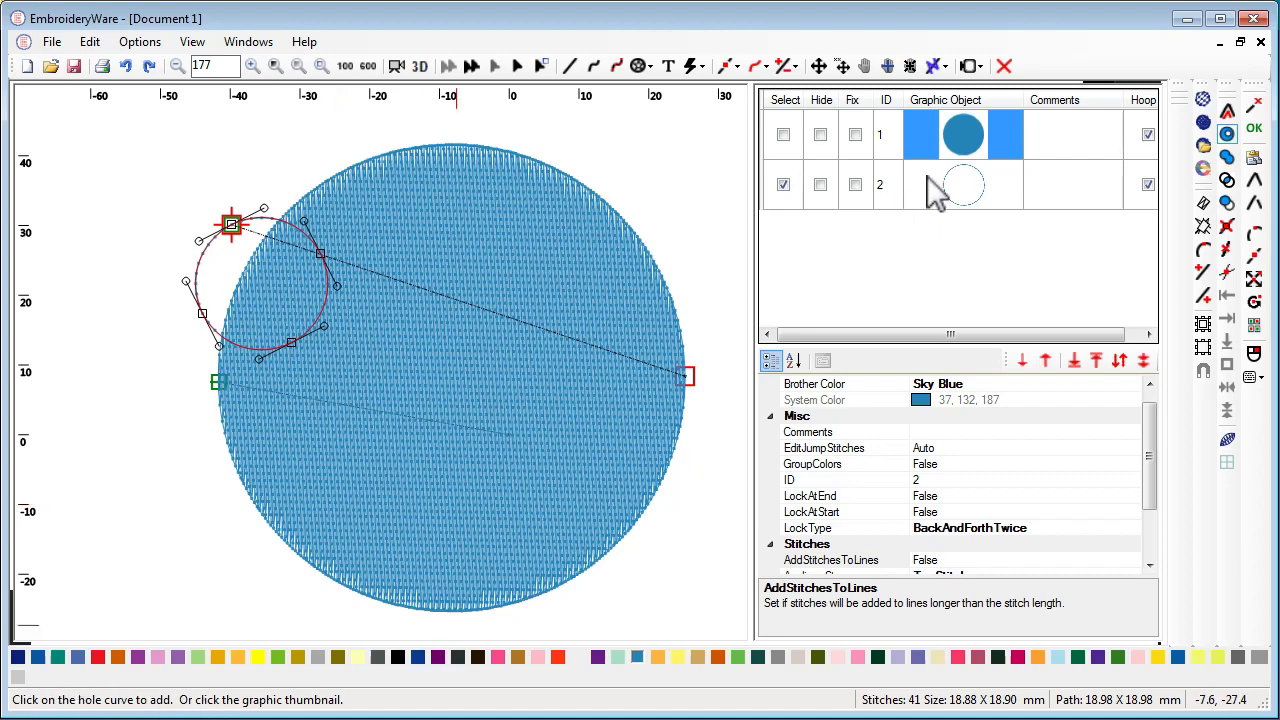
{"action": "left_click", "coordinate": [971, 196]}
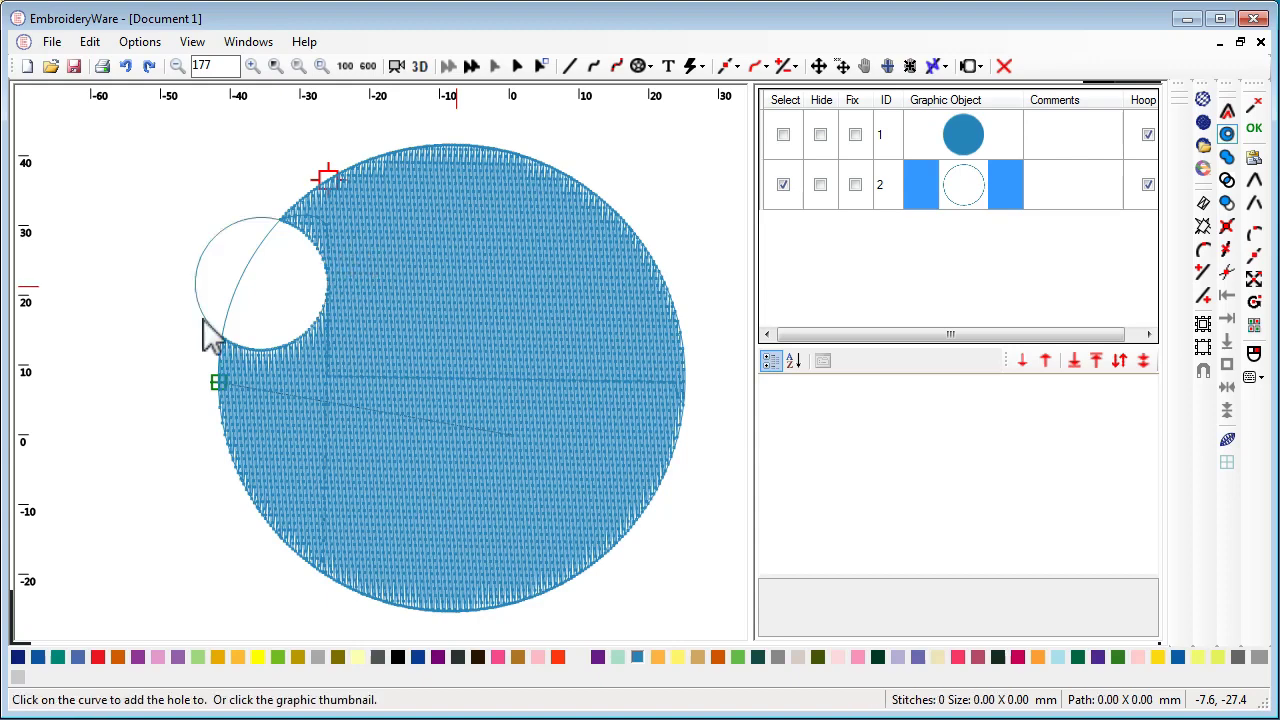
{"action": "left_click", "coordinate": [379, 391]}
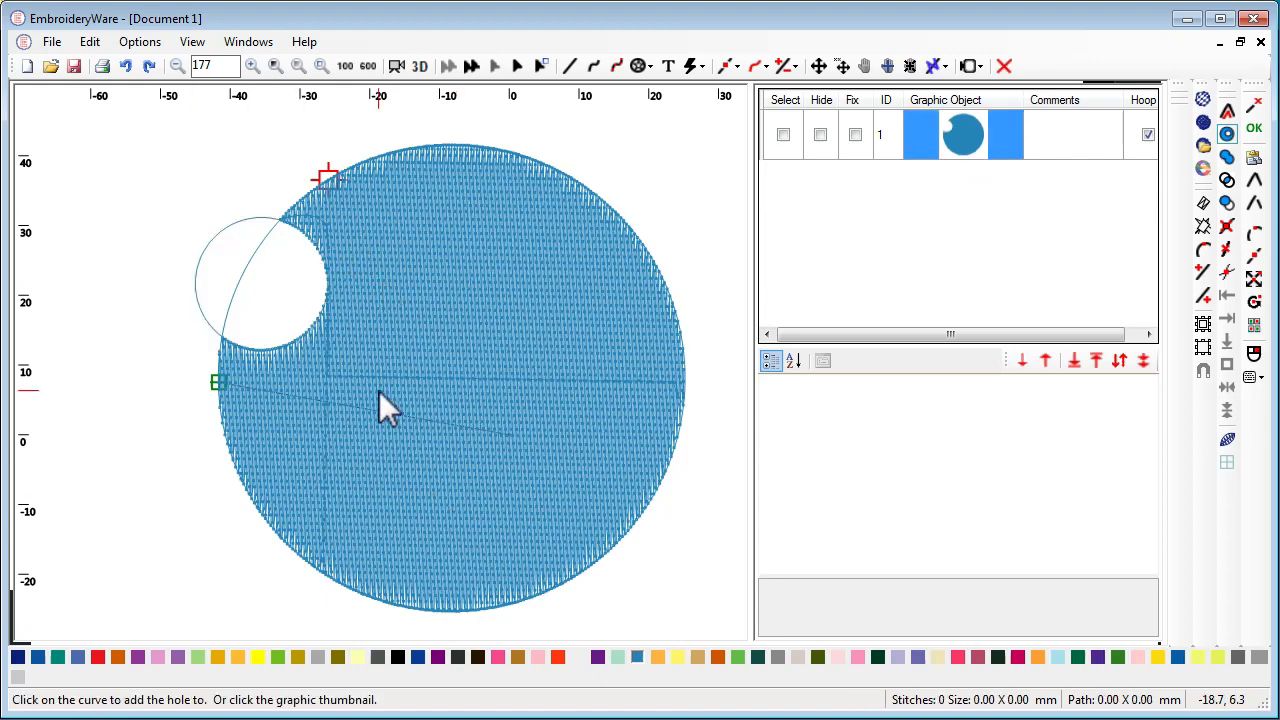
Step: Edit the hole's points, pulling its lower-right point down inside the fill and the adjacent curve handle up to the right
{"action": "left_click", "coordinate": [782, 134]}
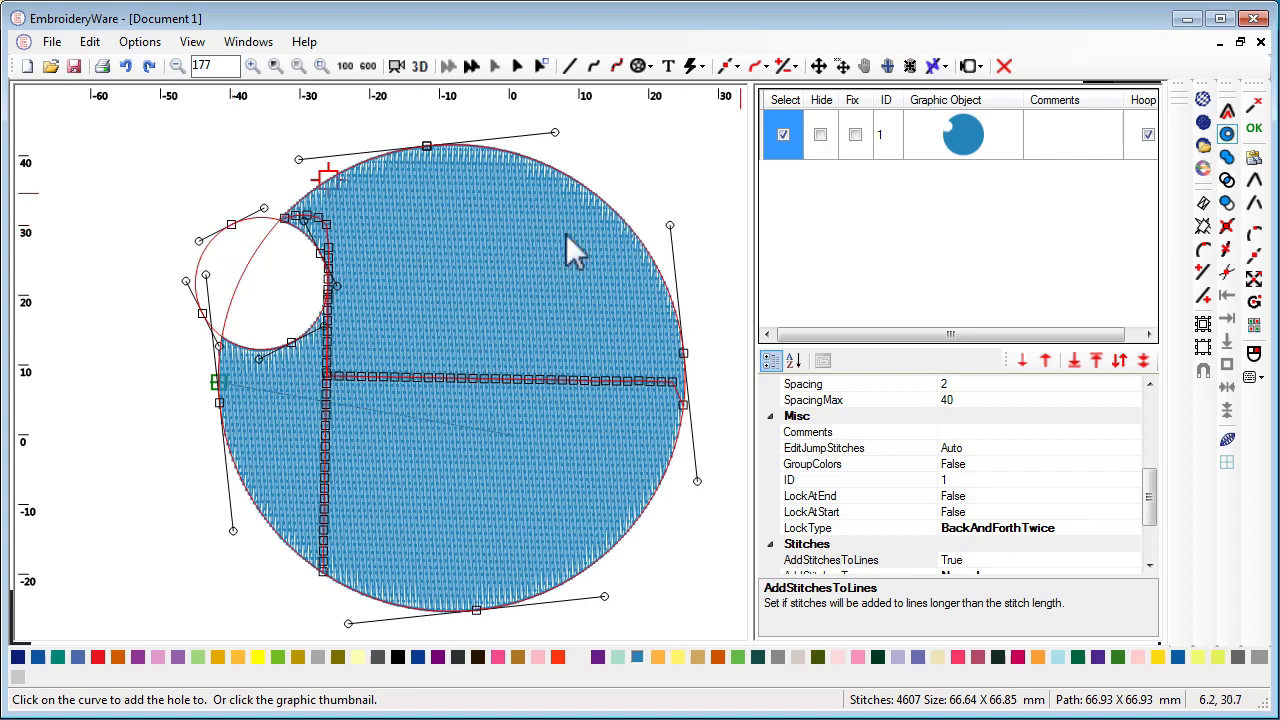
{"action": "left_click", "coordinate": [730, 66]}
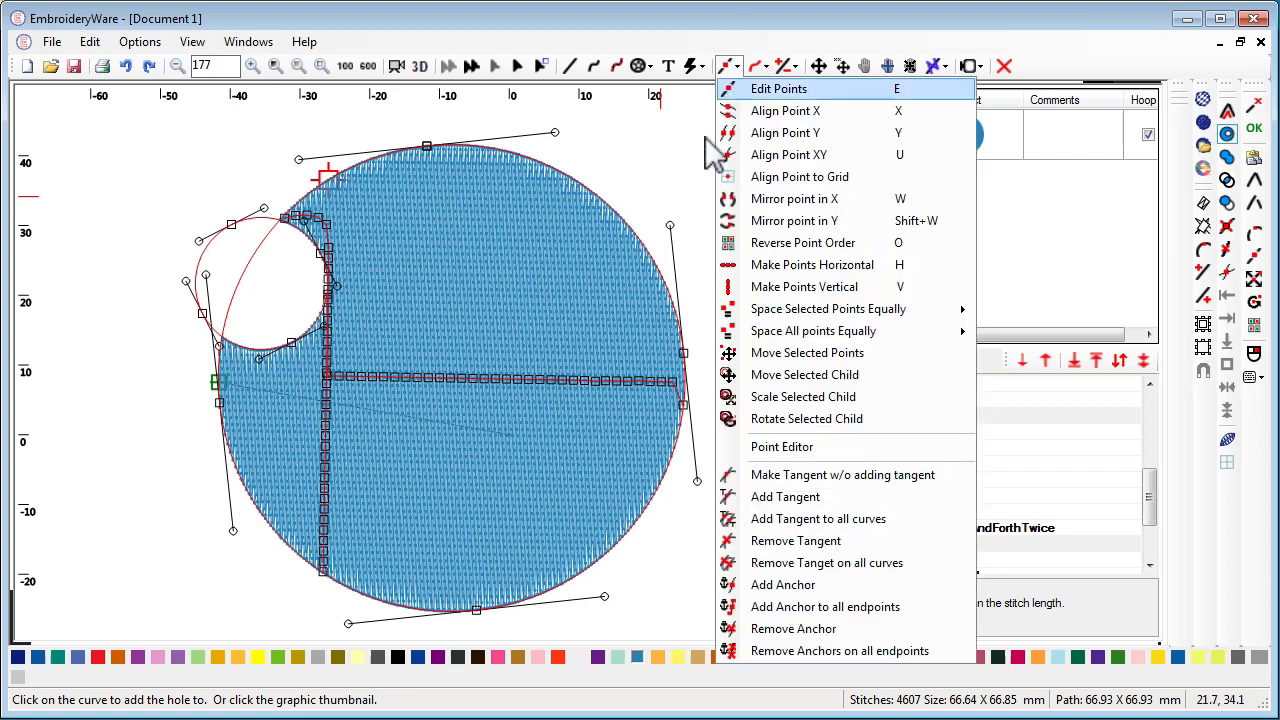
{"action": "left_click", "coordinate": [772, 89]}
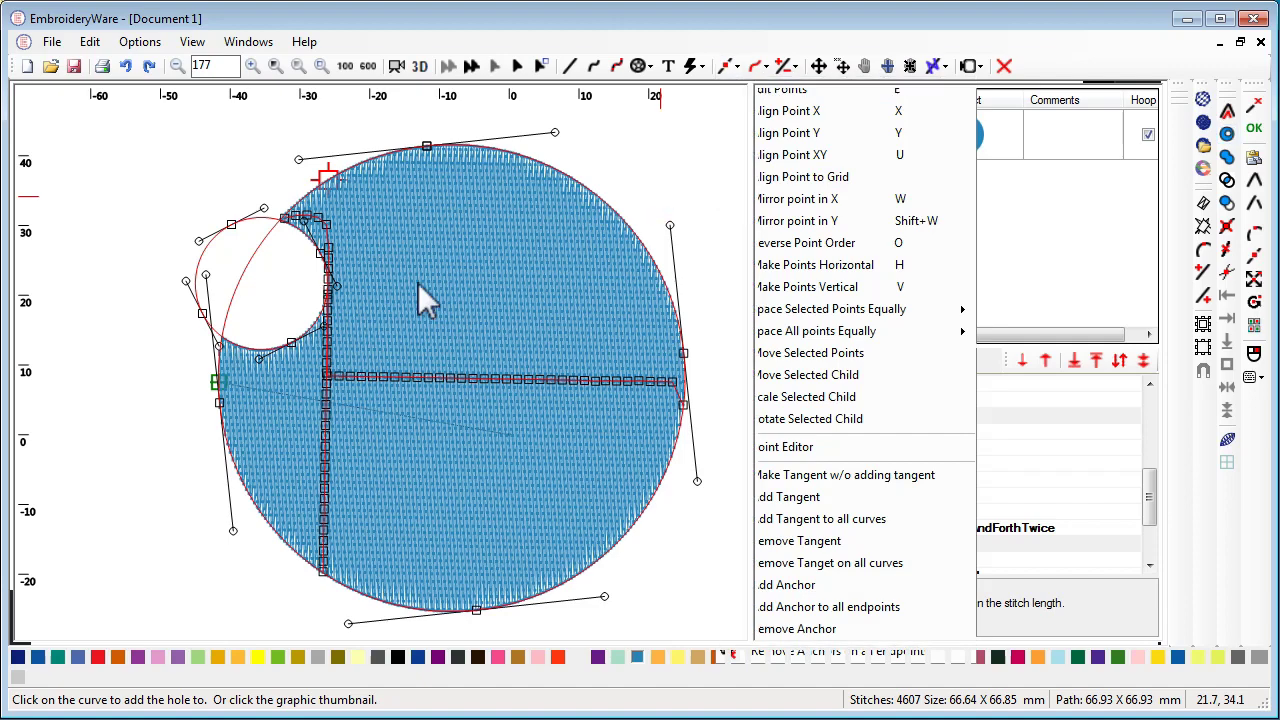
{"action": "left_click", "coordinate": [291, 344]}
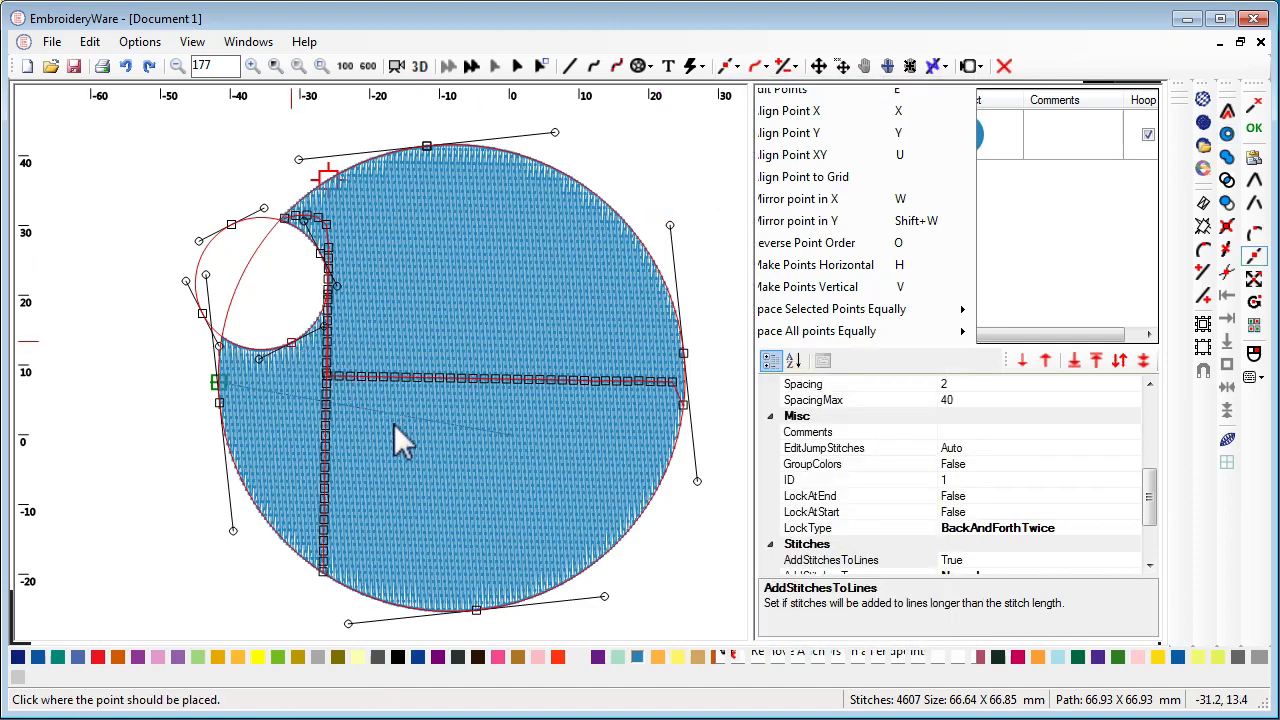
{"action": "left_click", "coordinate": [448, 488]}
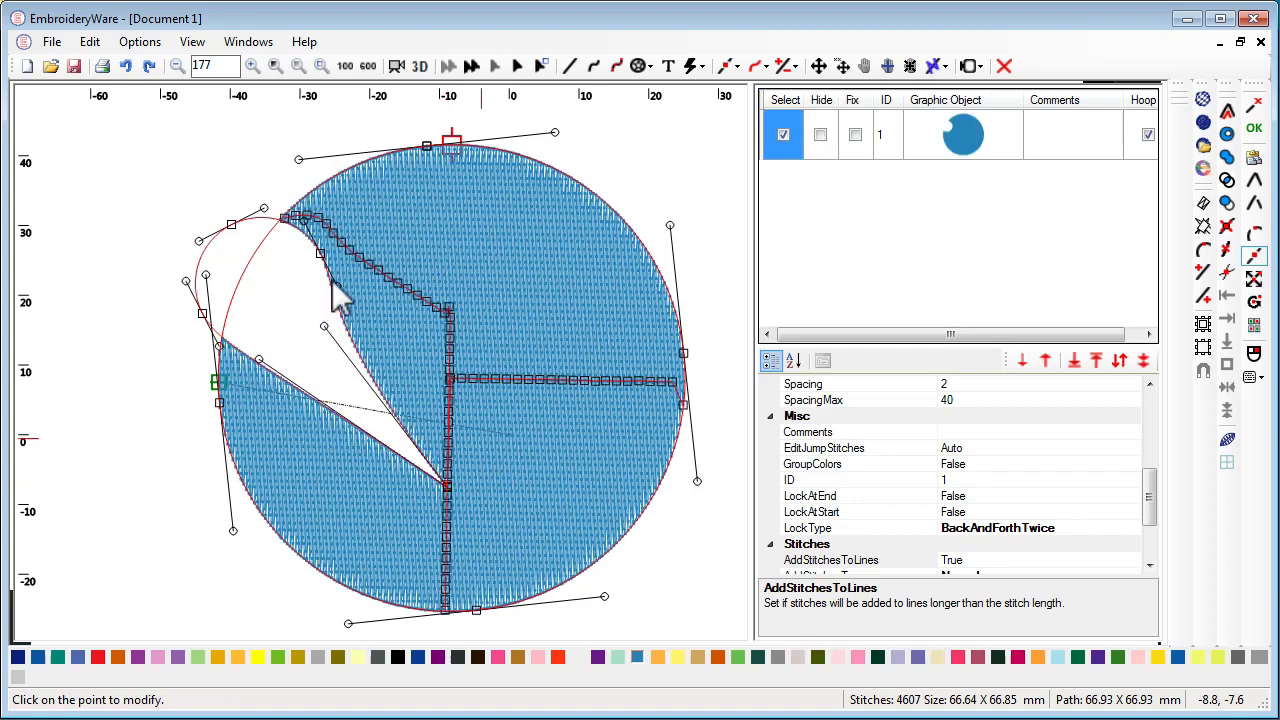
{"action": "left_click", "coordinate": [338, 290]}
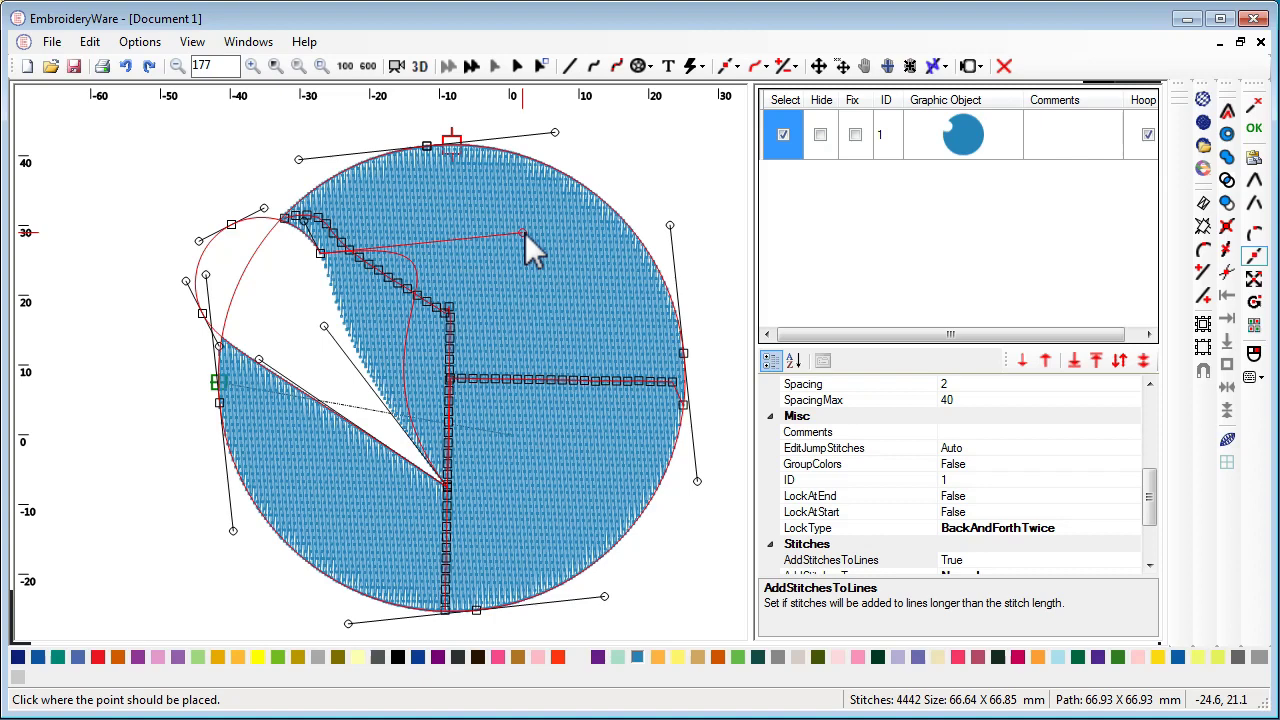
{"action": "left_click", "coordinate": [525, 233]}
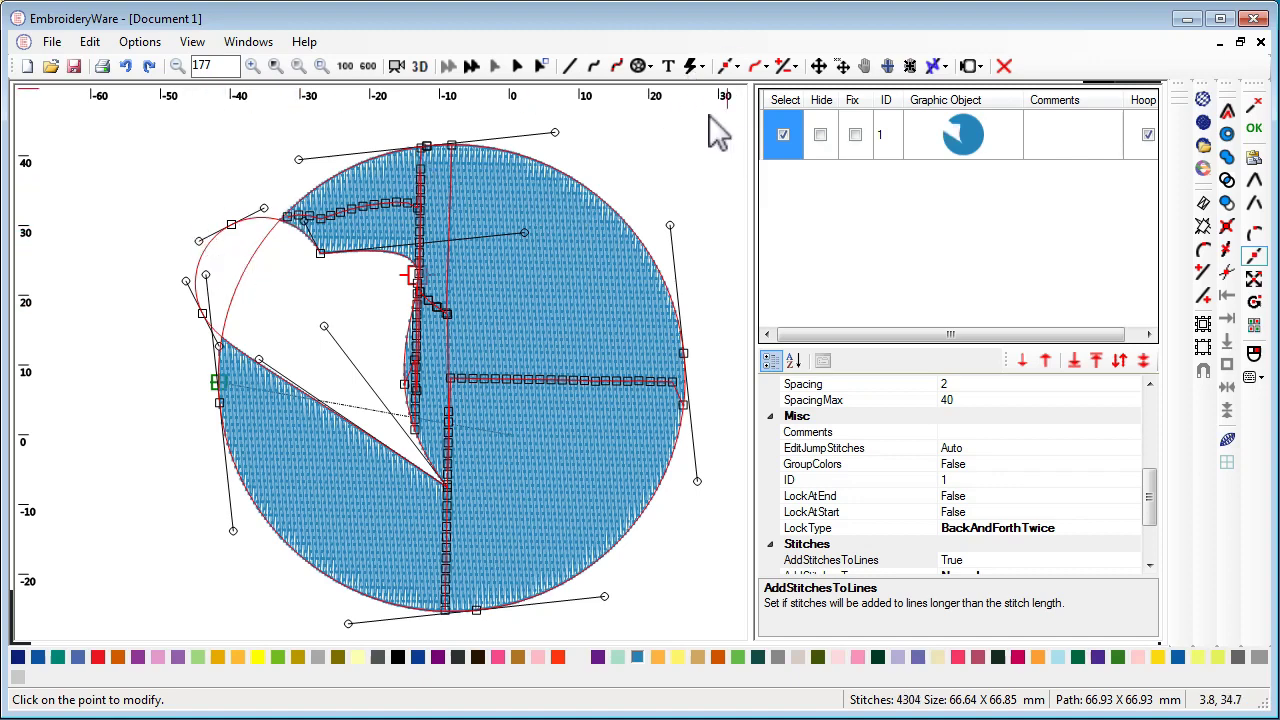
Step: Move the hole fully inside the circle as a selected child
{"action": "left_click", "coordinate": [736, 68]}
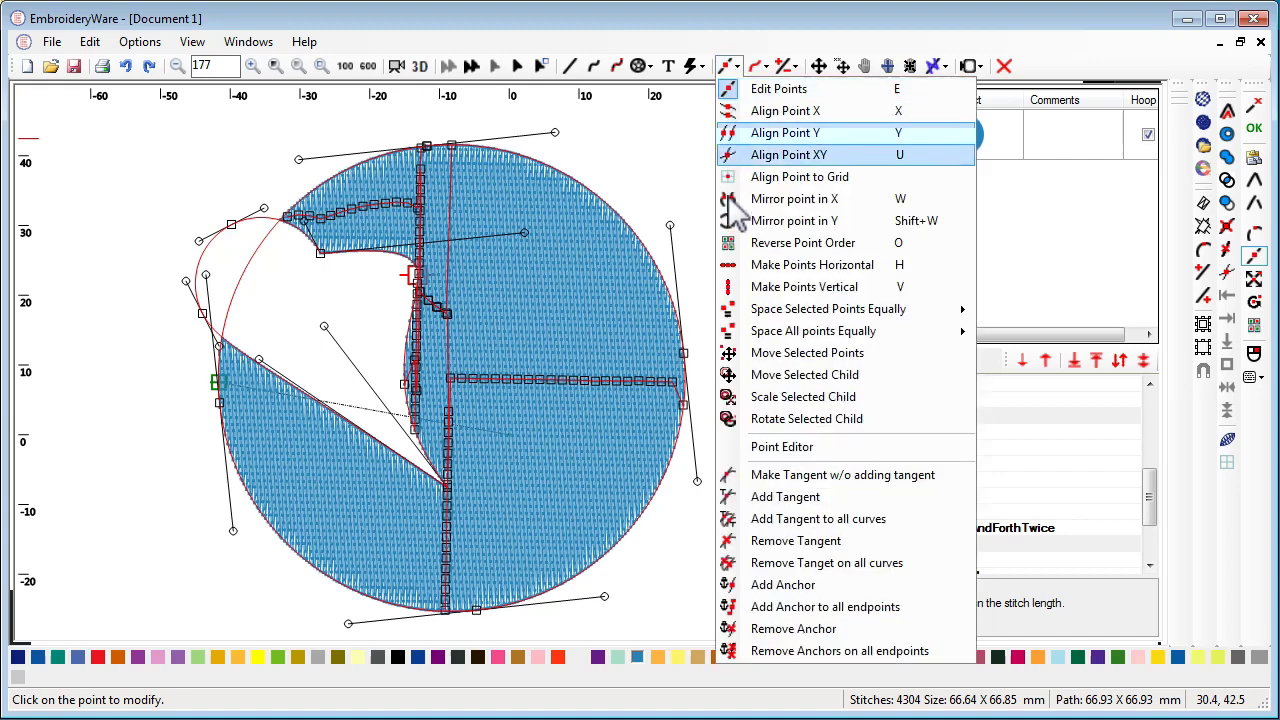
{"action": "left_click", "coordinate": [734, 379]}
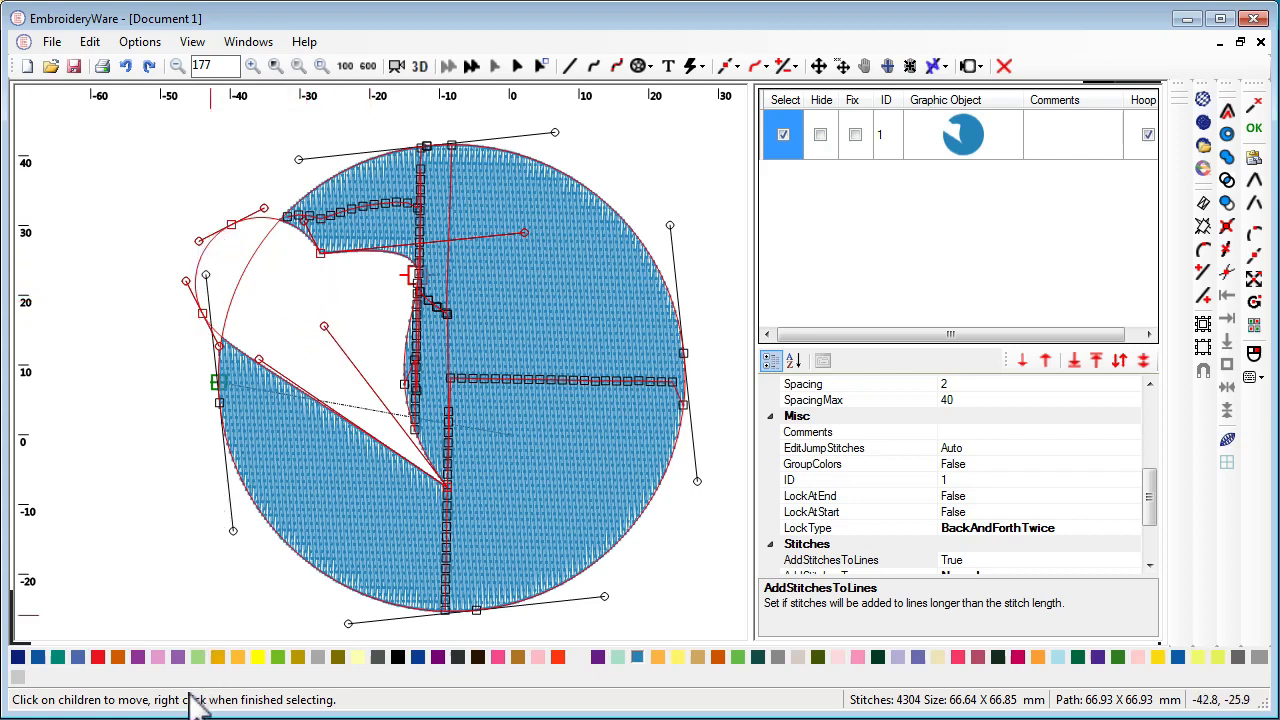
{"action": "right_click", "coordinate": [305, 300]}
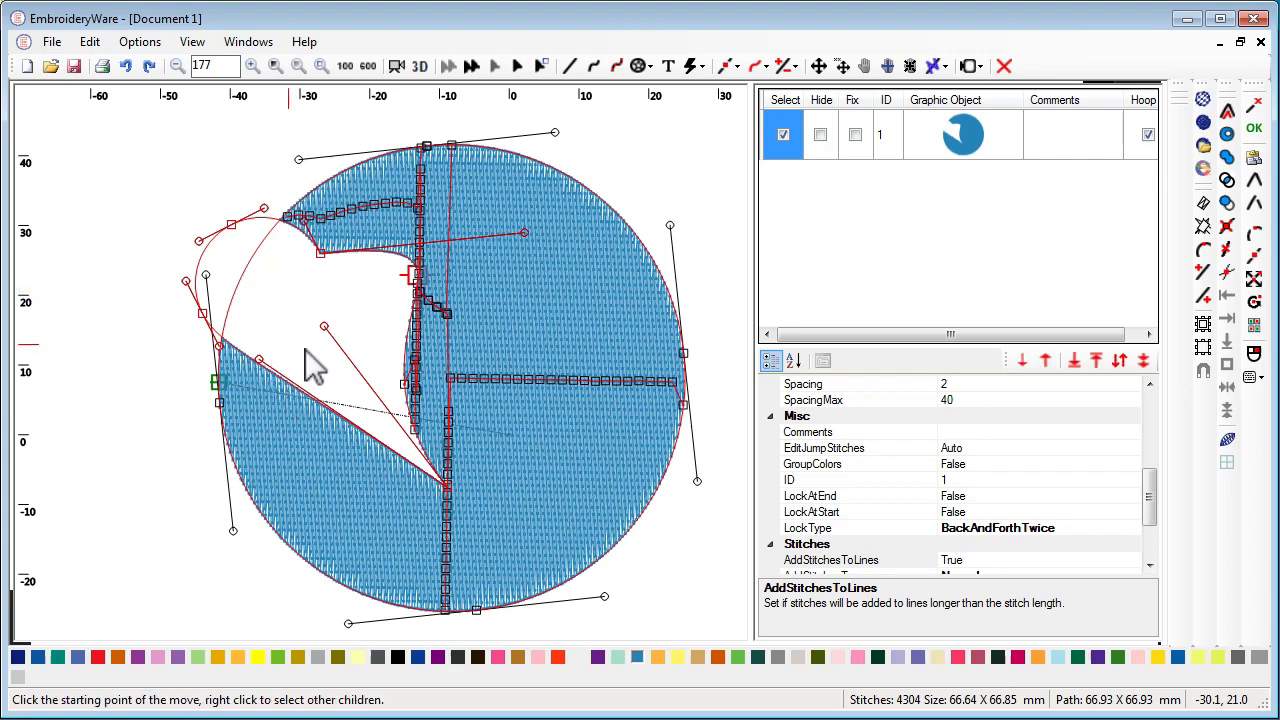
{"action": "left_click", "coordinate": [287, 316]}
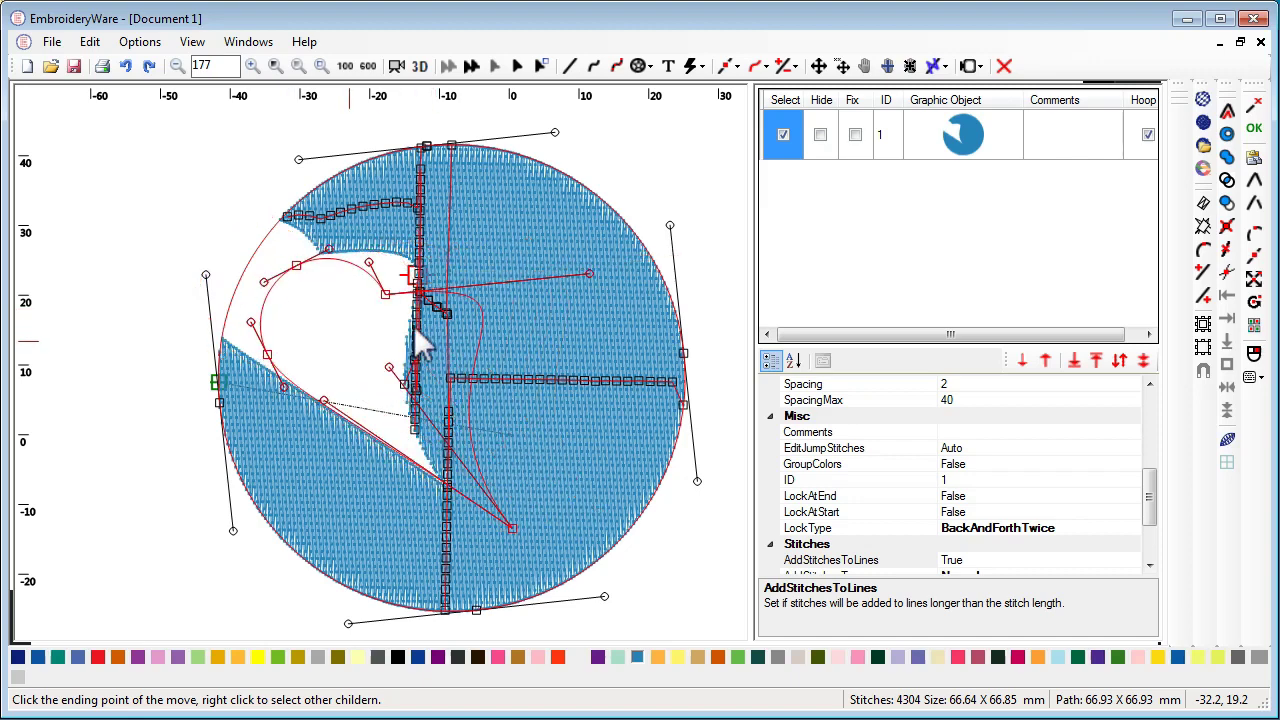
{"action": "left_click", "coordinate": [427, 350]}
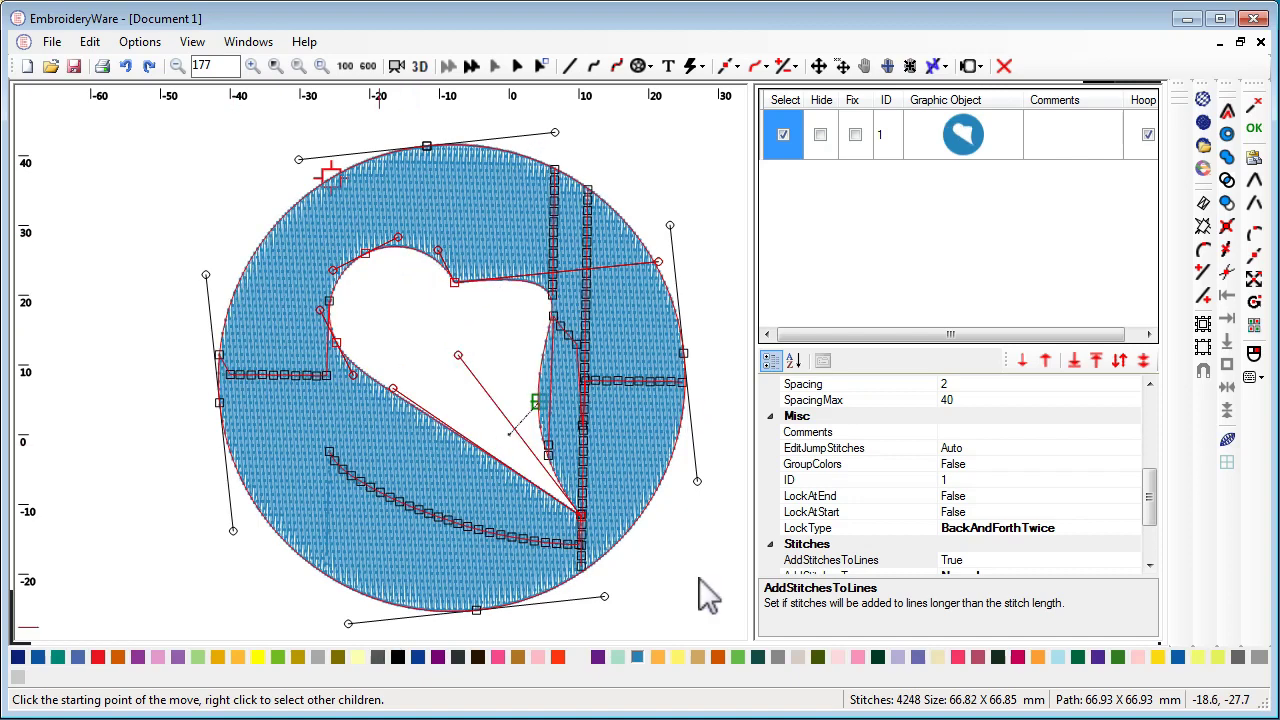
Step: Move the hole's pointed tip left to about X -10.7, Y -13.3 so it sits beneath the hole's centre
{"action": "left_click", "coordinate": [729, 62]}
{"action": "left_click", "coordinate": [577, 505]}
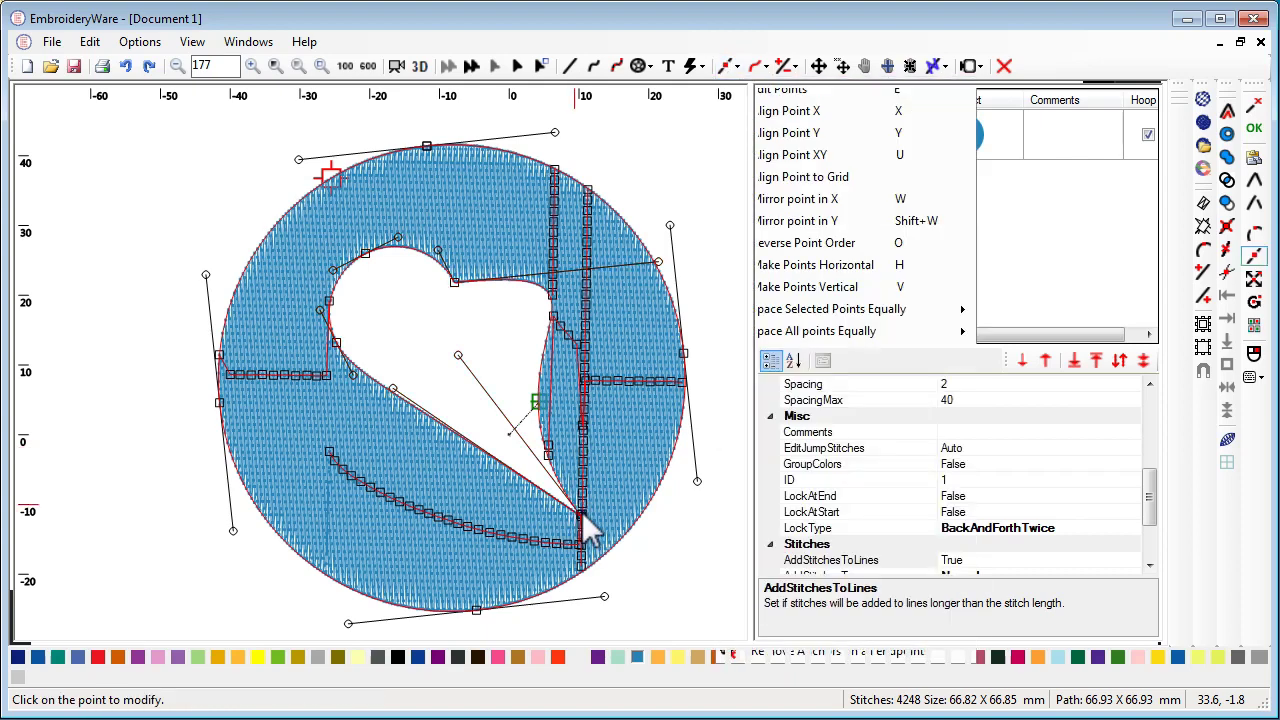
{"action": "left_click", "coordinate": [582, 517]}
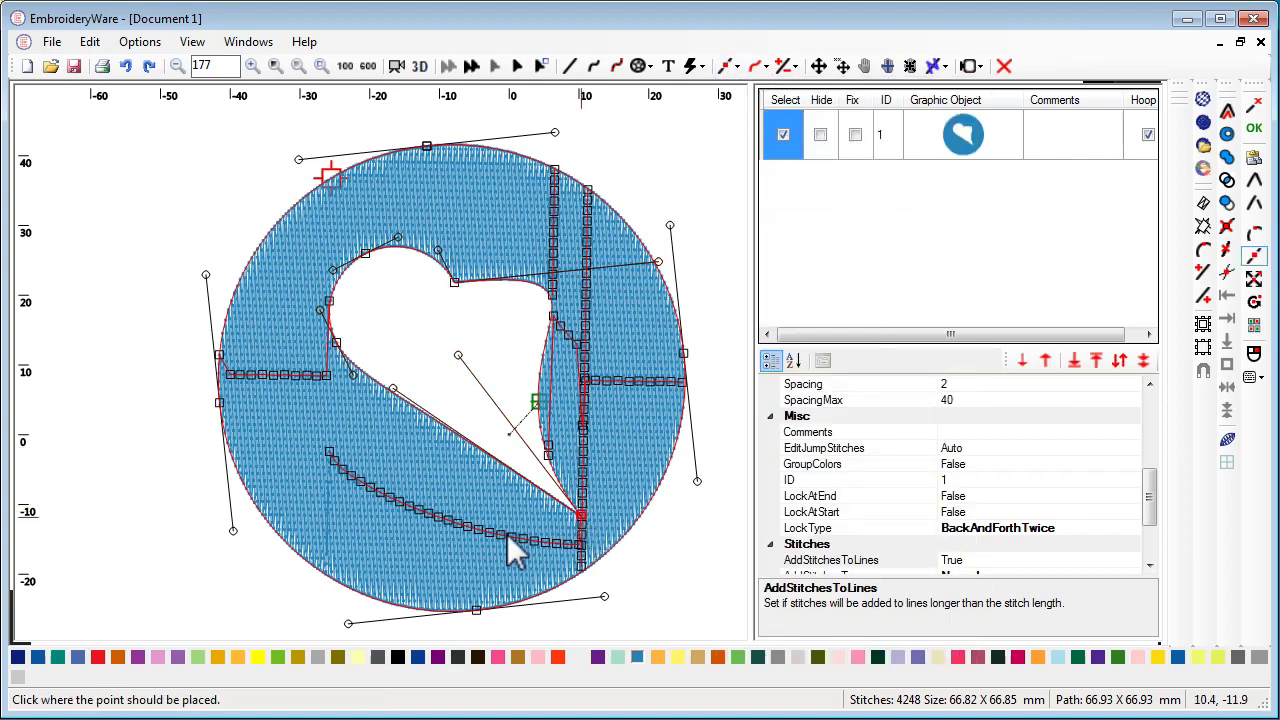
{"action": "left_click", "coordinate": [452, 522]}
{"action": "left_click", "coordinate": [435, 520]}
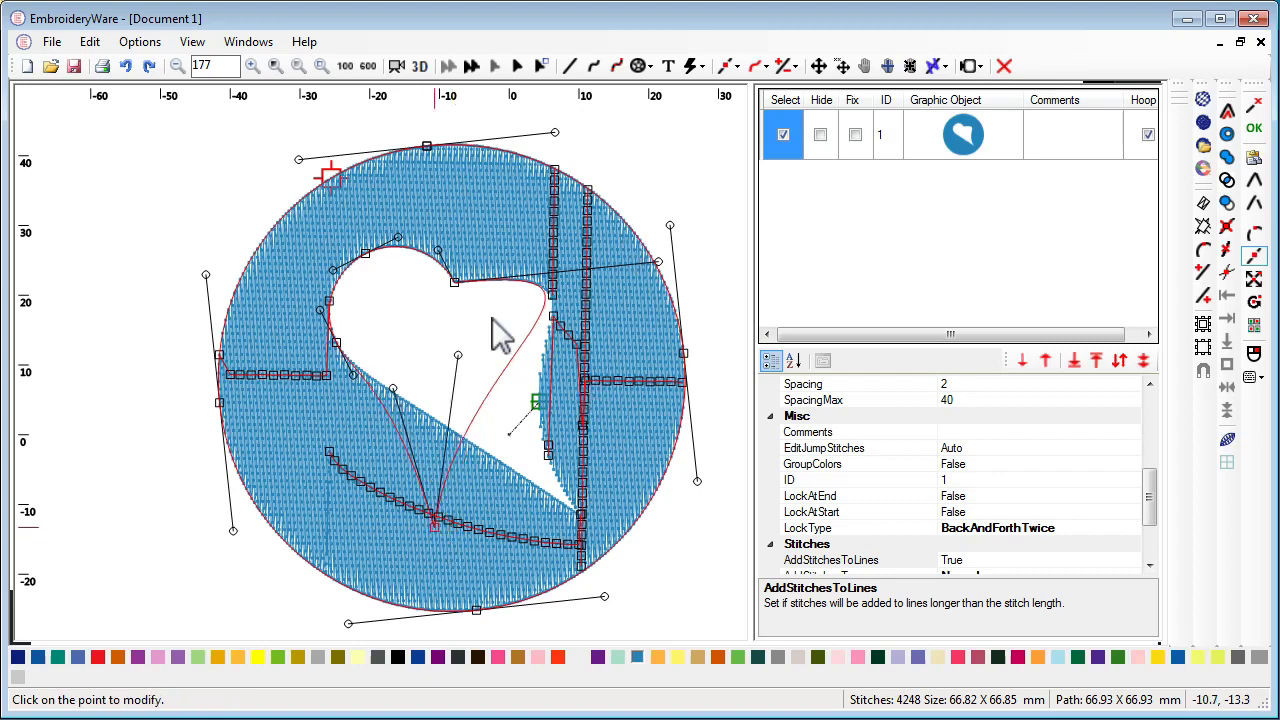
Step: Lower the hole's upper notch point to about X -11.6, Y 13.1 and raise its right curve handle to form a heart's second lobe
{"action": "left_click", "coordinate": [455, 283]}
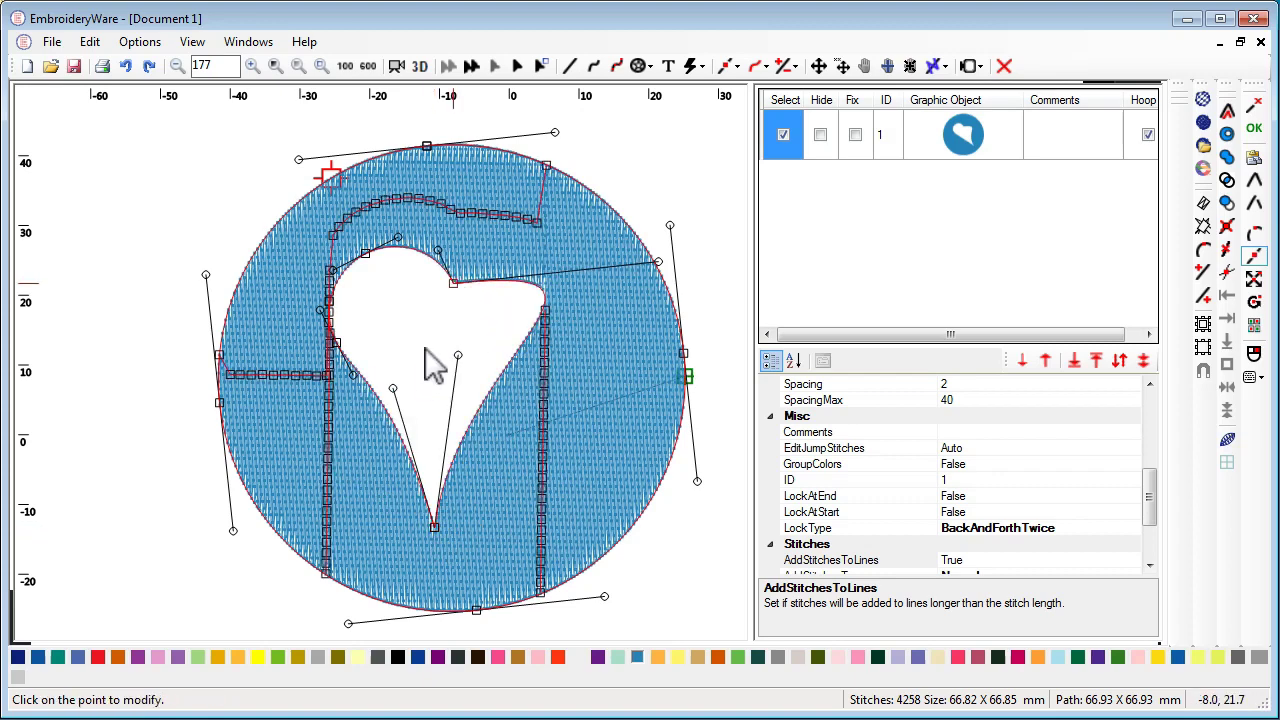
{"action": "left_click", "coordinate": [453, 284]}
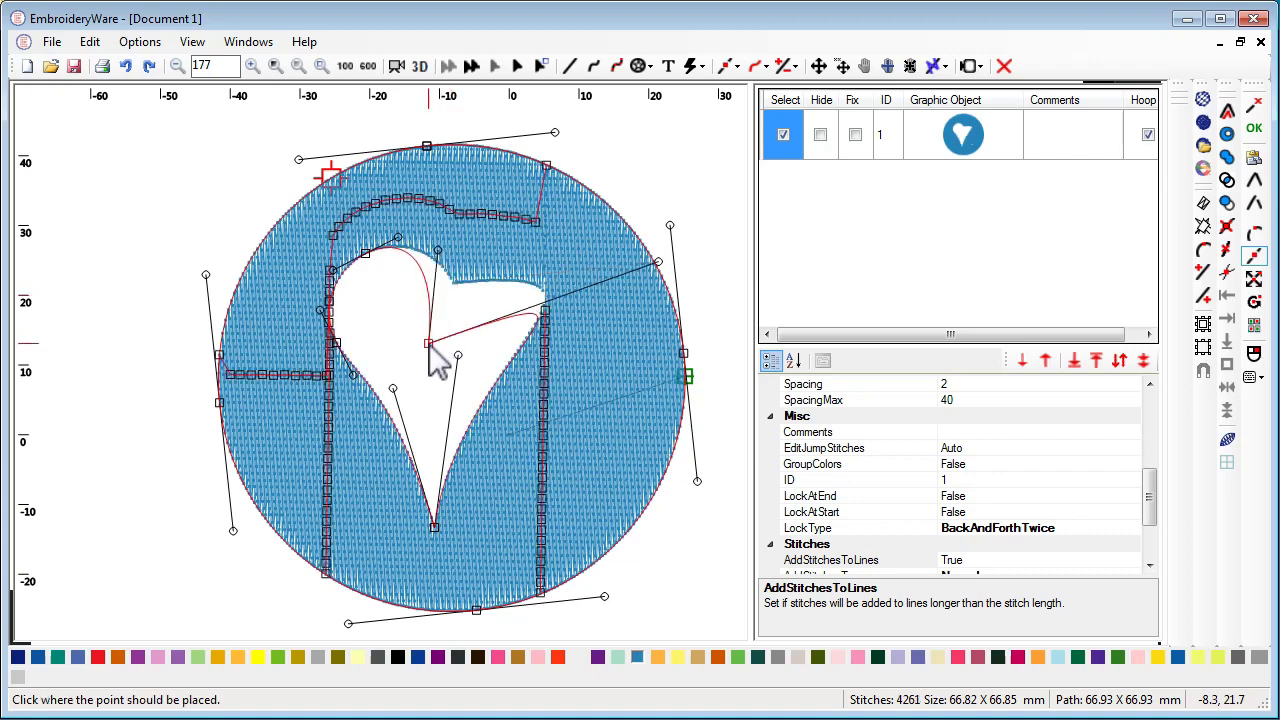
{"action": "left_click", "coordinate": [428, 343]}
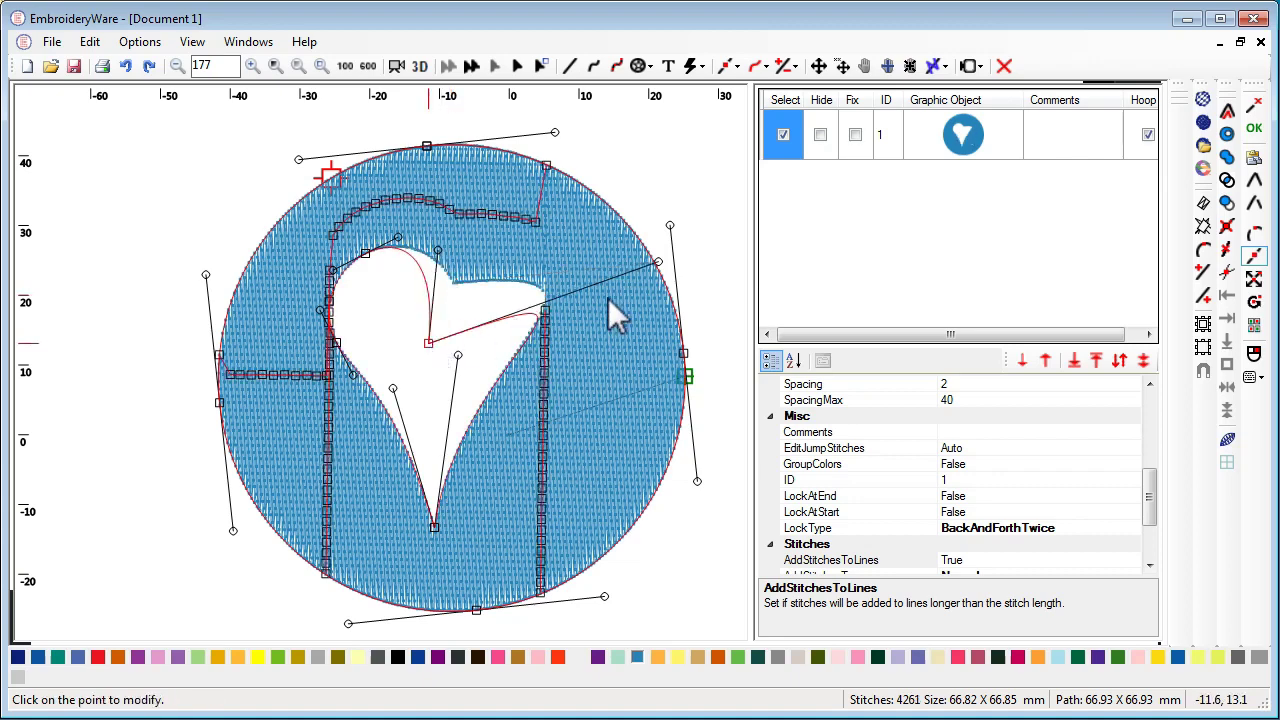
{"action": "left_click", "coordinate": [659, 265]}
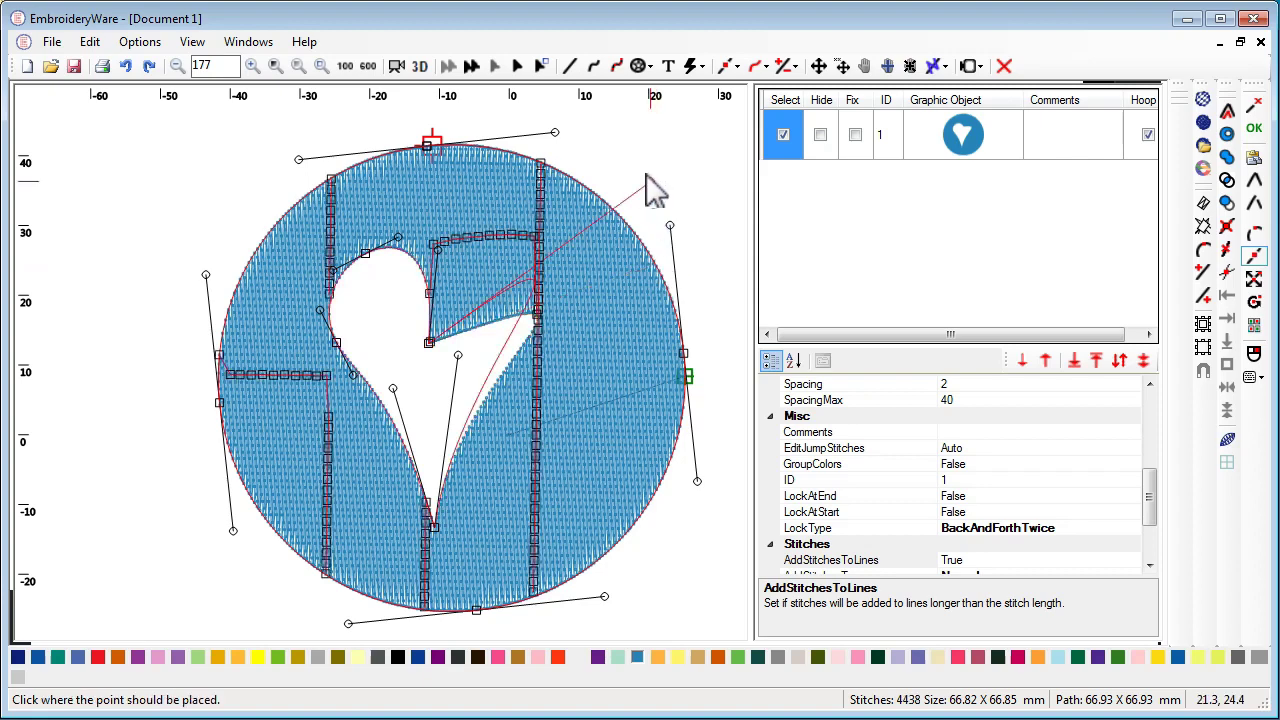
{"action": "left_click", "coordinate": [625, 411]}
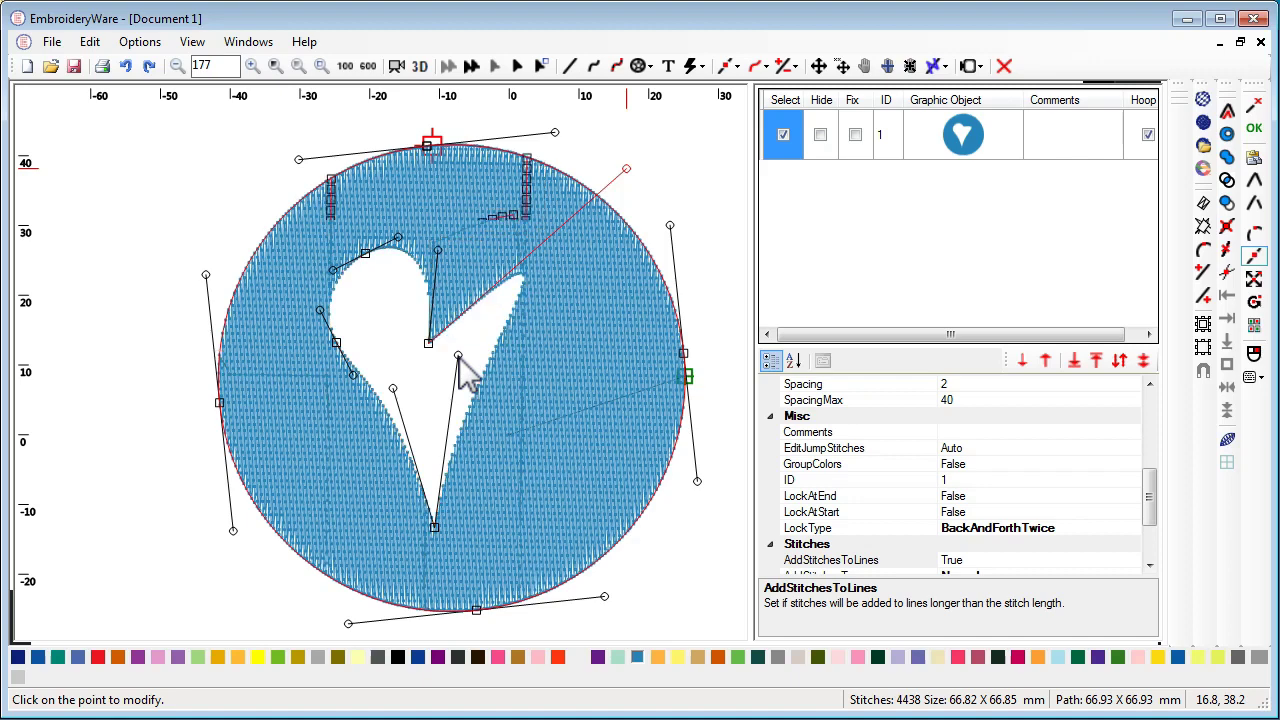
Step: Pull the lower tip's right curve handle outward to widen the heart hole's right side, and deselect the circle
{"action": "left_click", "coordinate": [545, 387]}
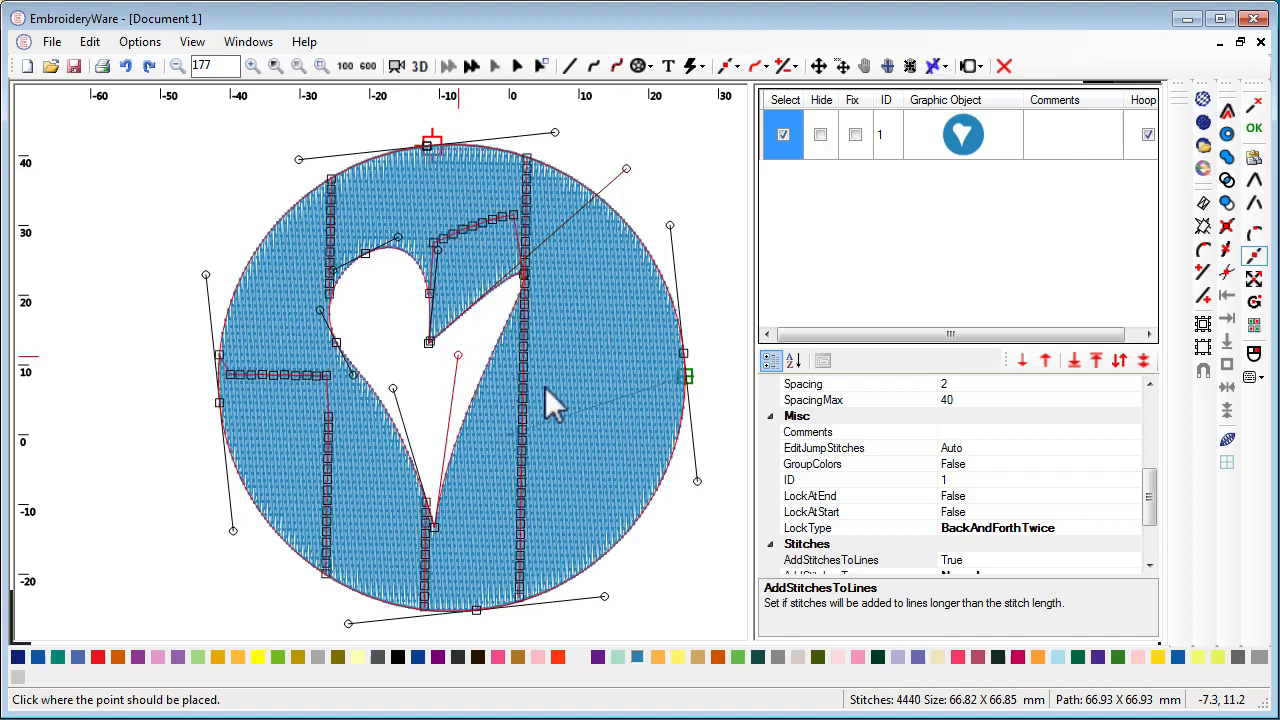
{"action": "left_click", "coordinate": [597, 398]}
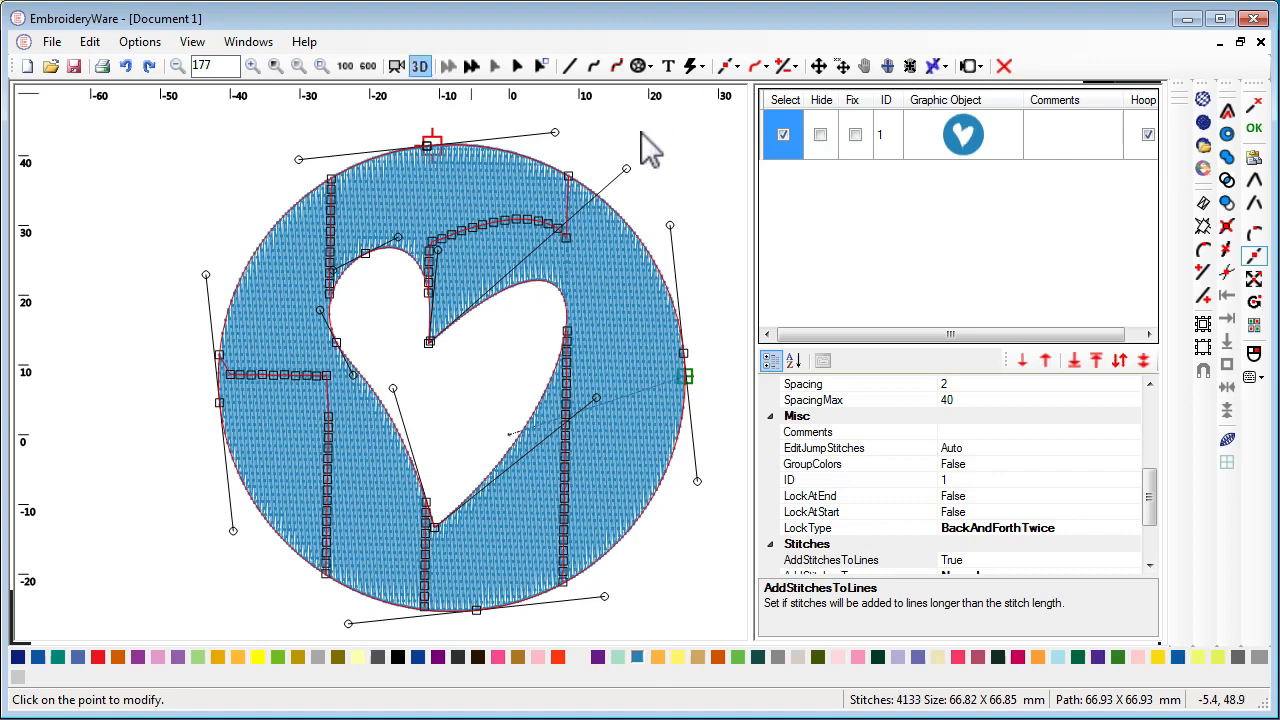
{"action": "left_click", "coordinate": [783, 133]}
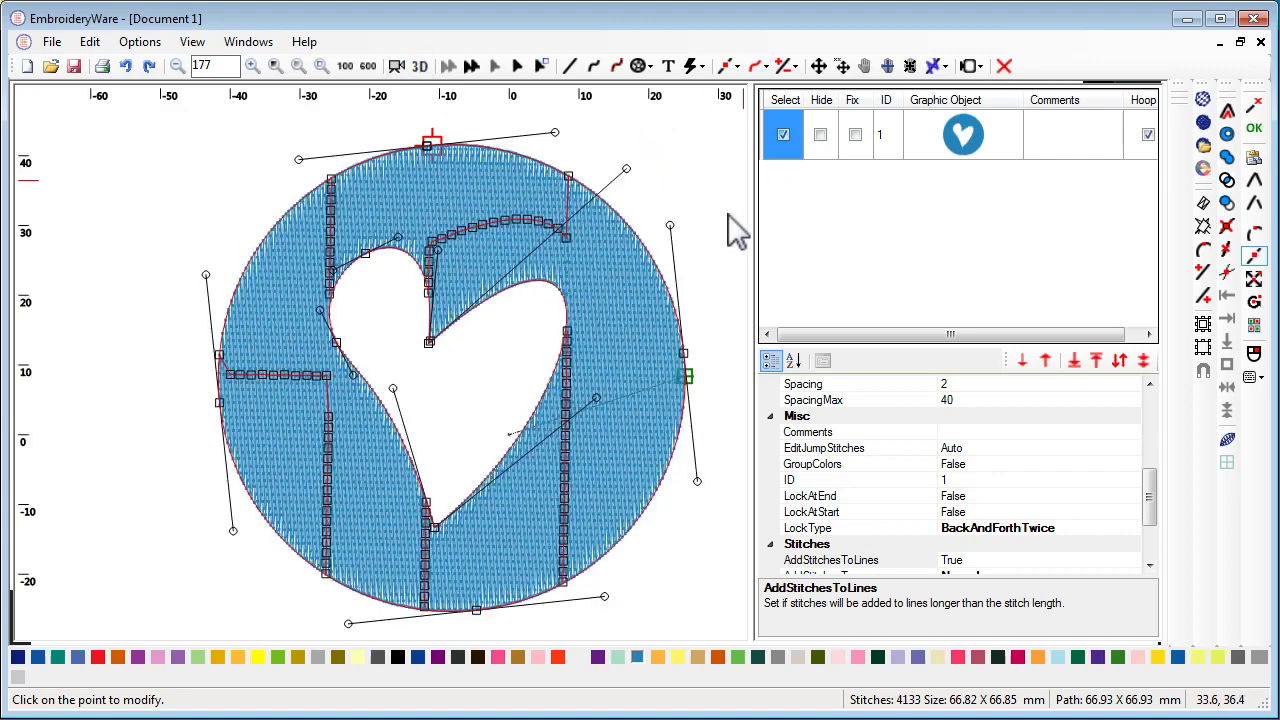
{"action": "left_click_drag", "start_coordinate": [679, 205], "coordinate": [644, 208]}
Step: Draw a closed zigzag line outline around the circle, alternating points inside and outside its edge, and end the drawing
{"action": "left_click", "coordinate": [574, 69]}
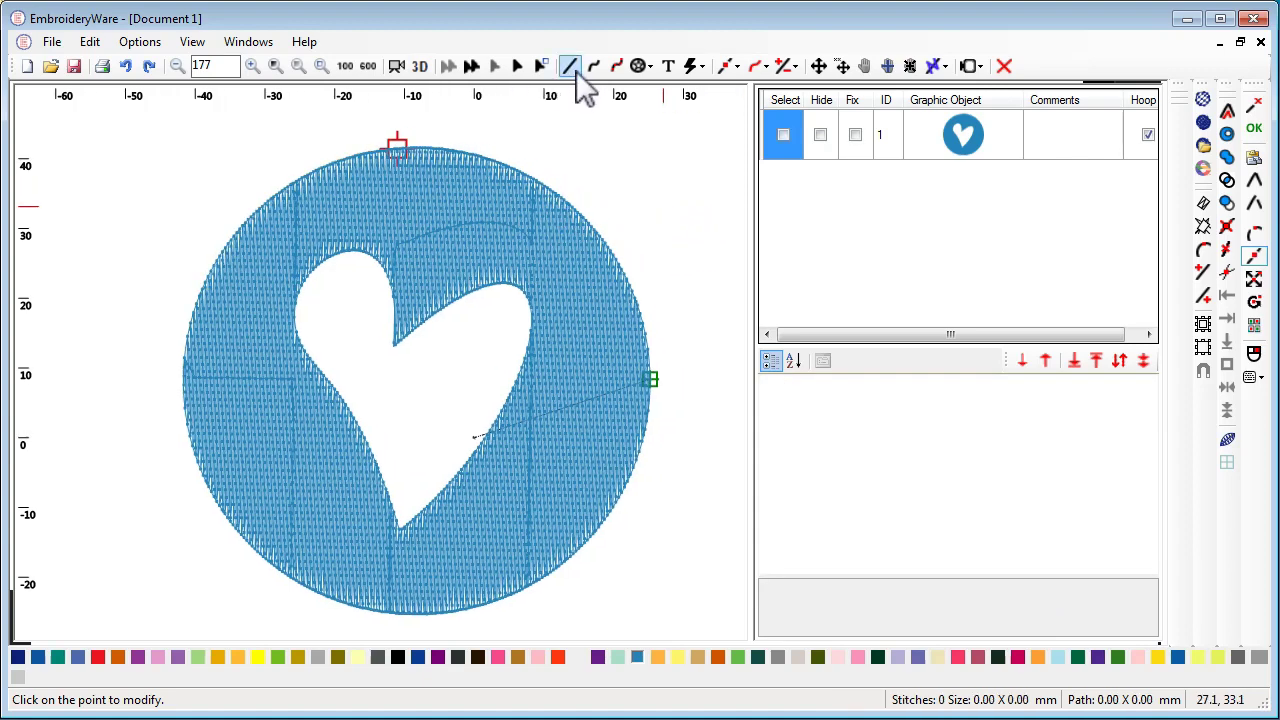
{"action": "left_click", "coordinate": [500, 183]}
{"action": "left_click", "coordinate": [607, 122]}
{"action": "left_click", "coordinate": [572, 242]}
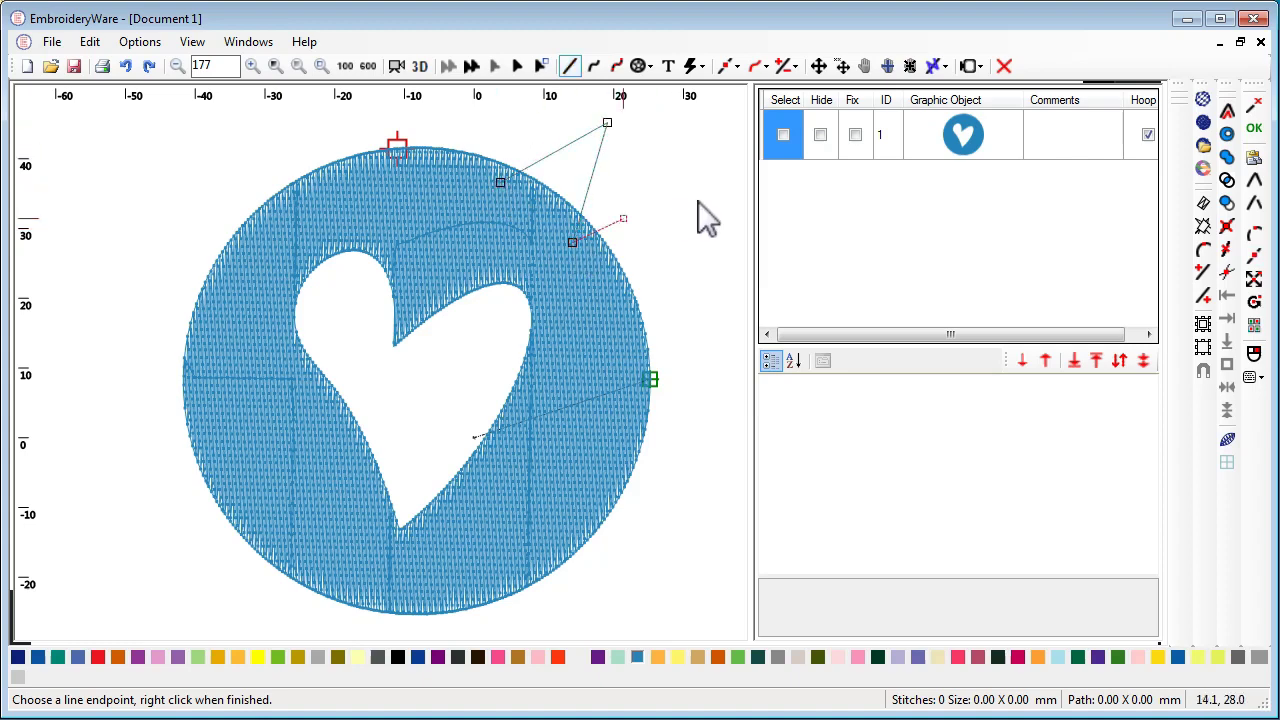
{"action": "left_click", "coordinate": [699, 201]}
{"action": "left_click", "coordinate": [622, 317]}
{"action": "left_click", "coordinate": [622, 404]}
{"action": "left_click", "coordinate": [712, 481]}
{"action": "left_click", "coordinate": [591, 483]}
{"action": "left_click", "coordinate": [648, 591]}
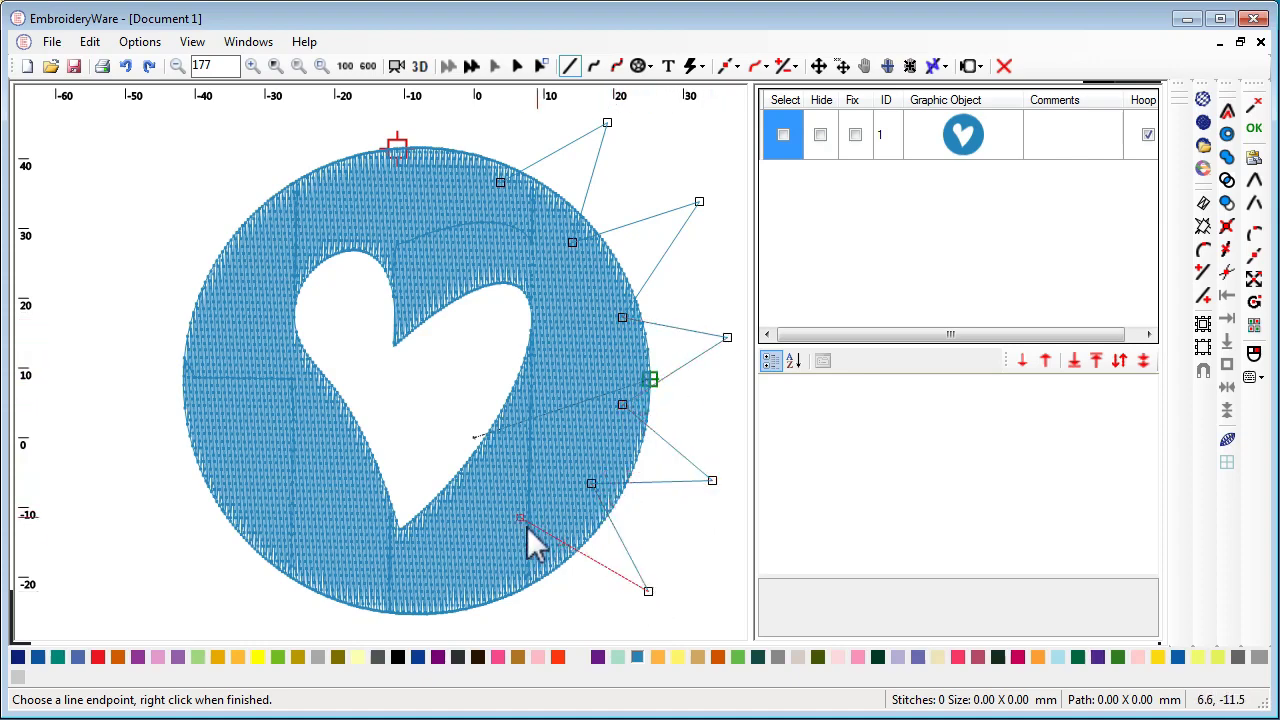
{"action": "left_click", "coordinate": [536, 542]}
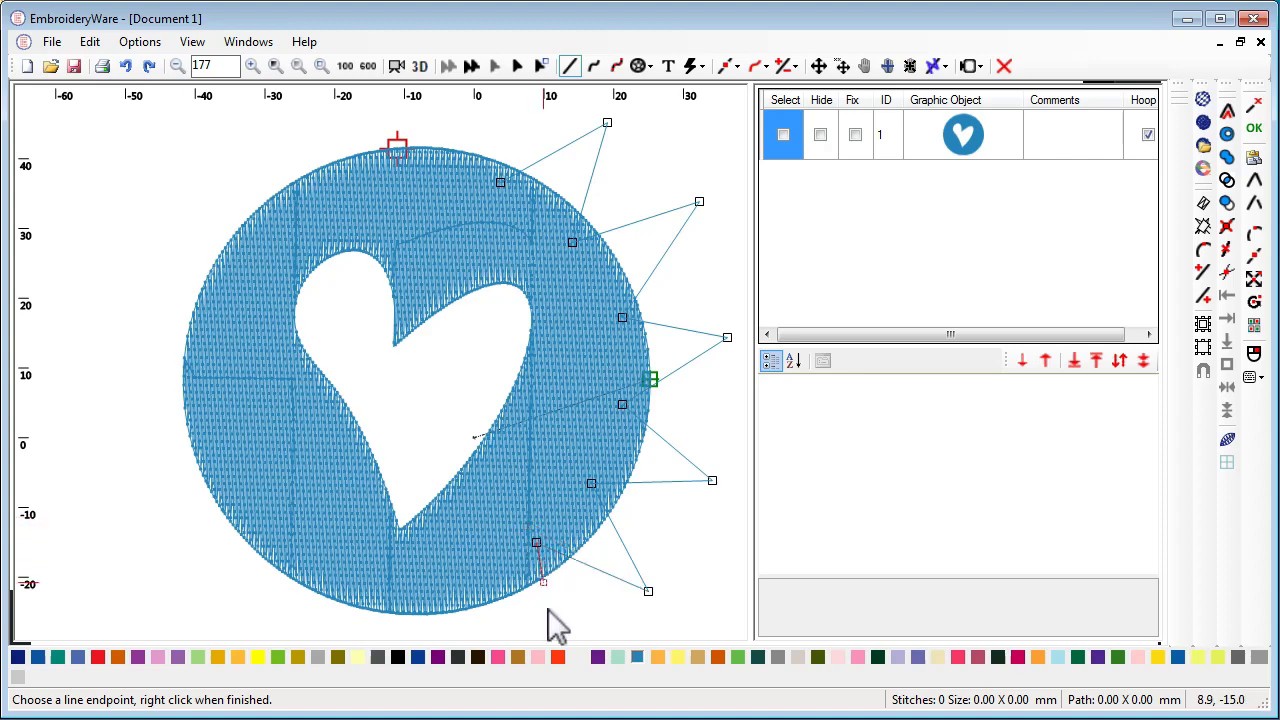
{"action": "left_click", "coordinate": [479, 580]}
{"action": "left_click", "coordinate": [418, 633]}
{"action": "left_click", "coordinate": [392, 581]}
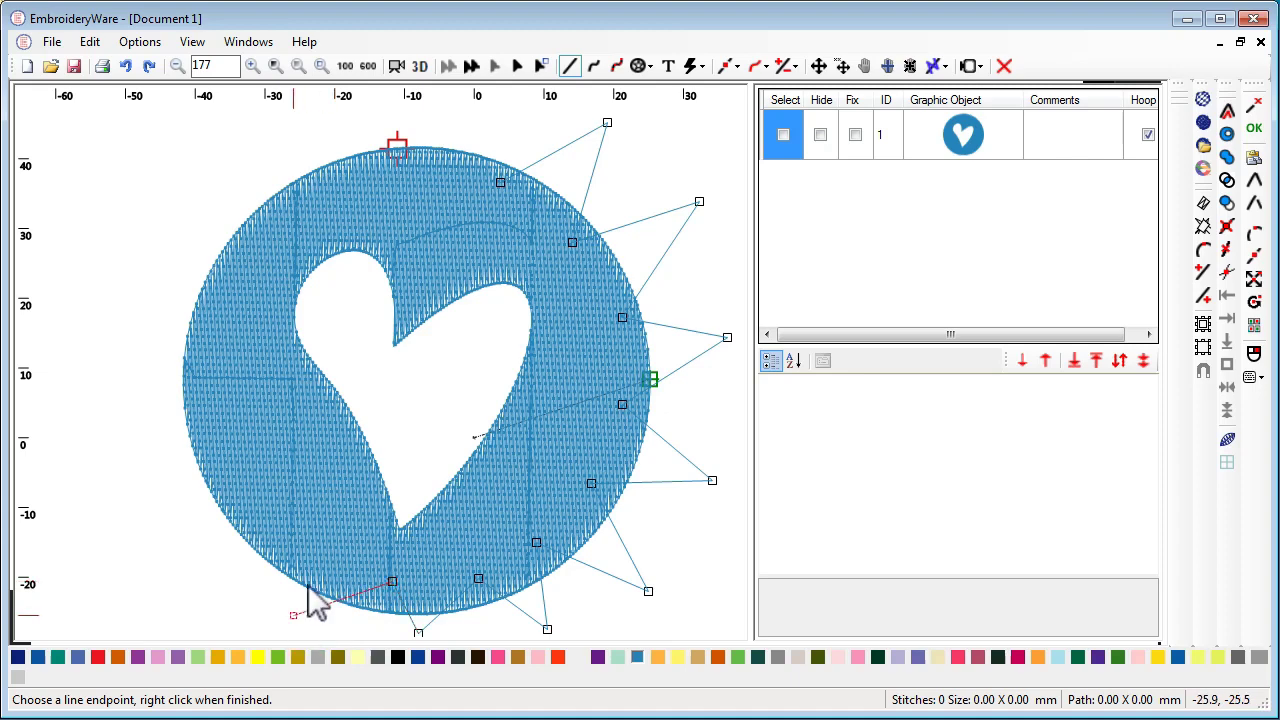
{"action": "left_click", "coordinate": [314, 533]}
{"action": "left_click", "coordinate": [199, 567]}
{"action": "left_click", "coordinate": [250, 466]}
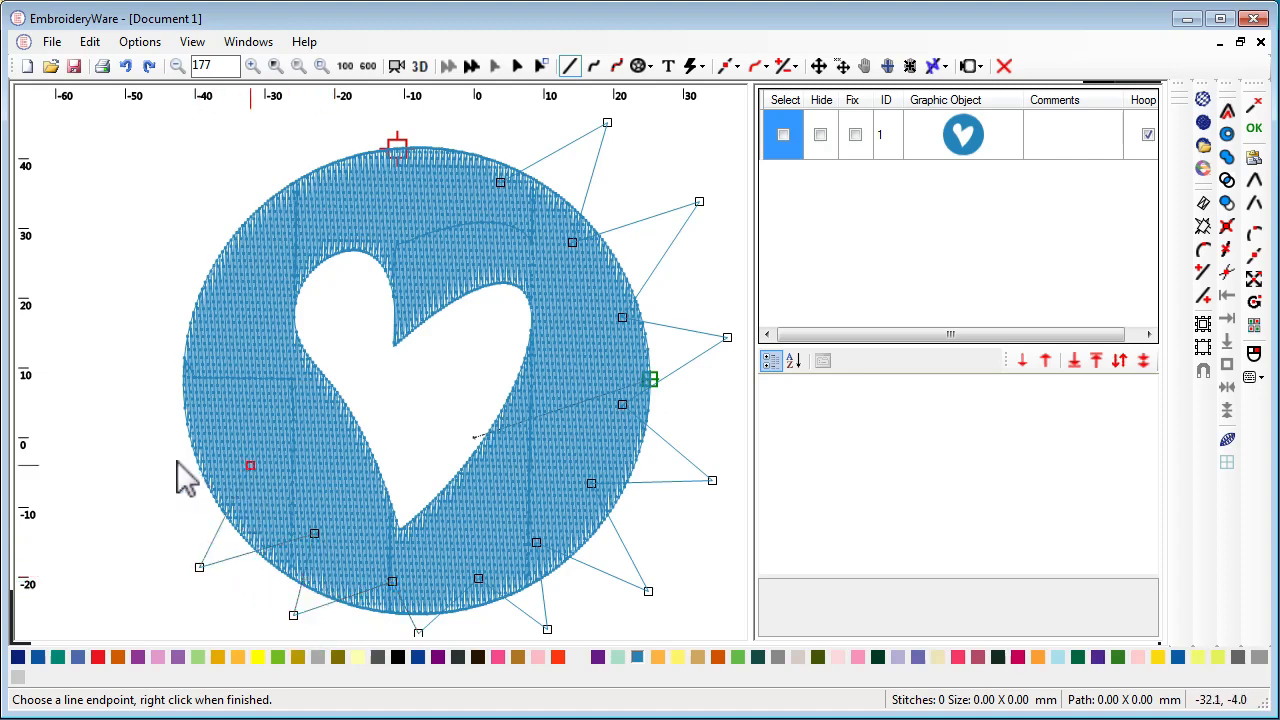
{"action": "left_click", "coordinate": [156, 451]}
{"action": "left_click", "coordinate": [243, 399]}
{"action": "left_click", "coordinate": [113, 312]}
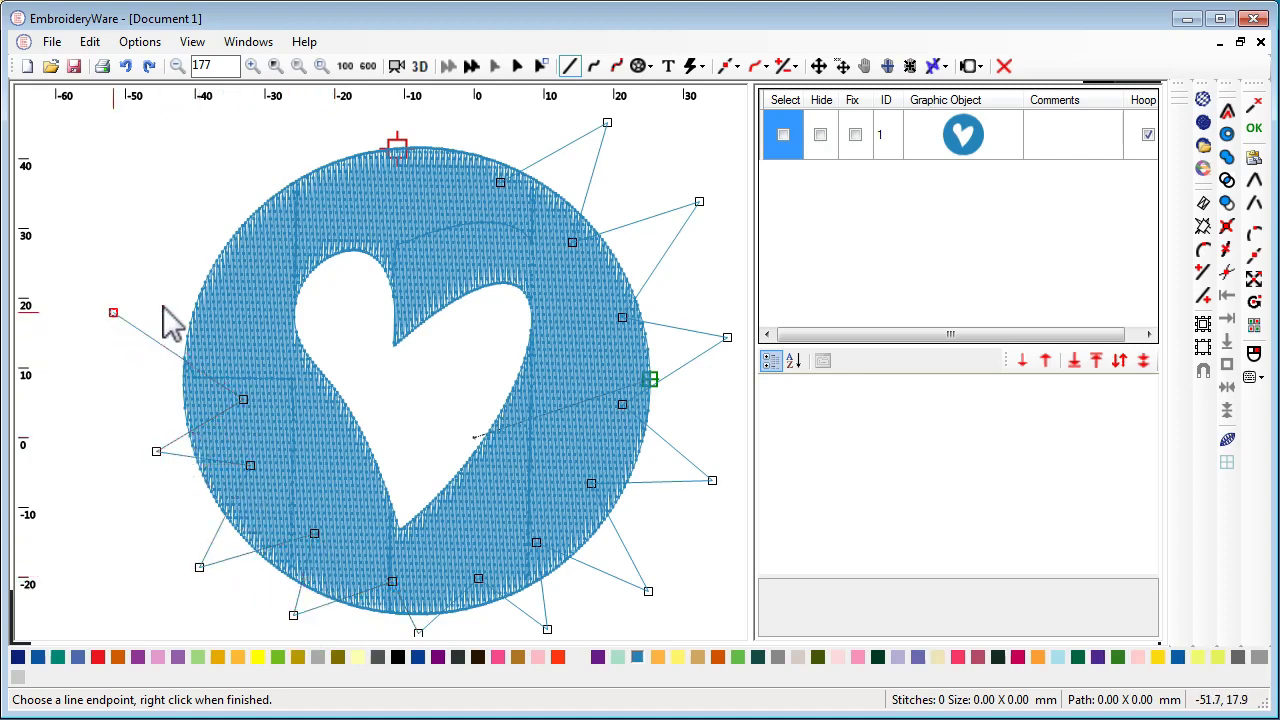
{"action": "left_click", "coordinate": [233, 307]}
{"action": "left_click", "coordinate": [225, 162]}
{"action": "left_click", "coordinate": [303, 207]}
{"action": "left_click", "coordinate": [325, 112]}
{"action": "left_click", "coordinate": [394, 189]}
{"action": "left_click", "coordinate": [454, 102]}
{"action": "left_click", "coordinate": [460, 186]}
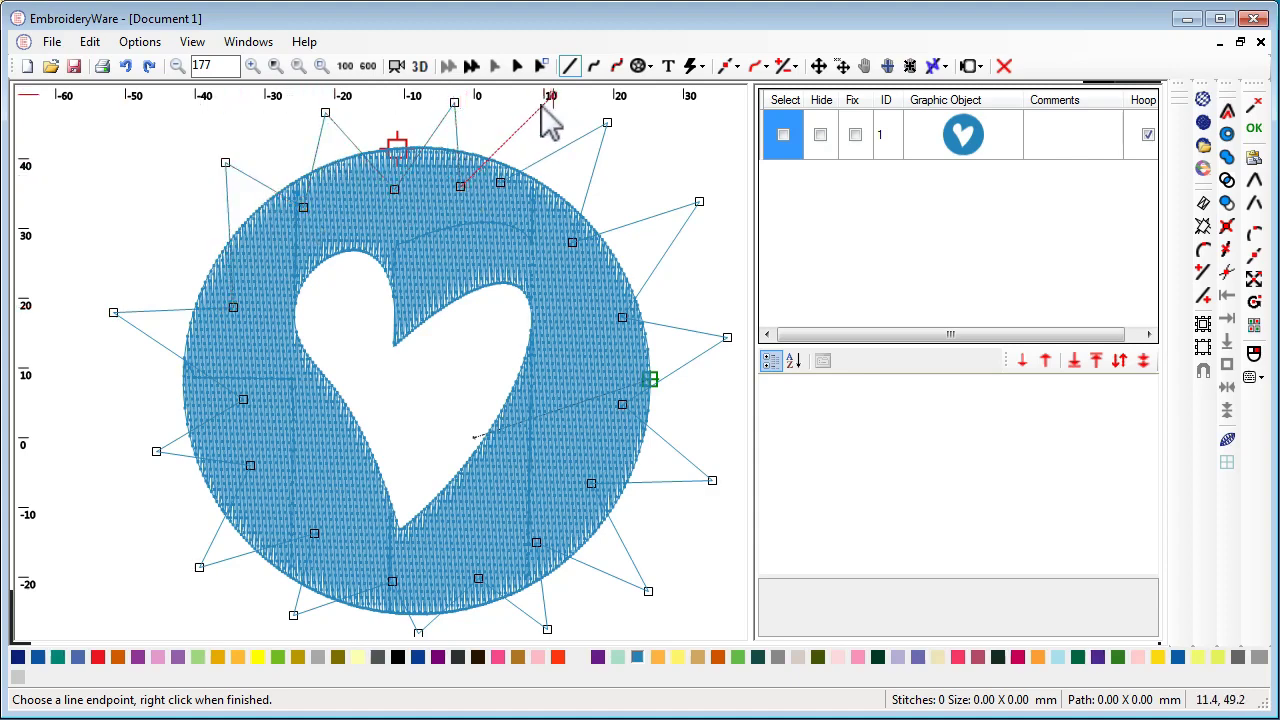
{"action": "left_click", "coordinate": [509, 106]}
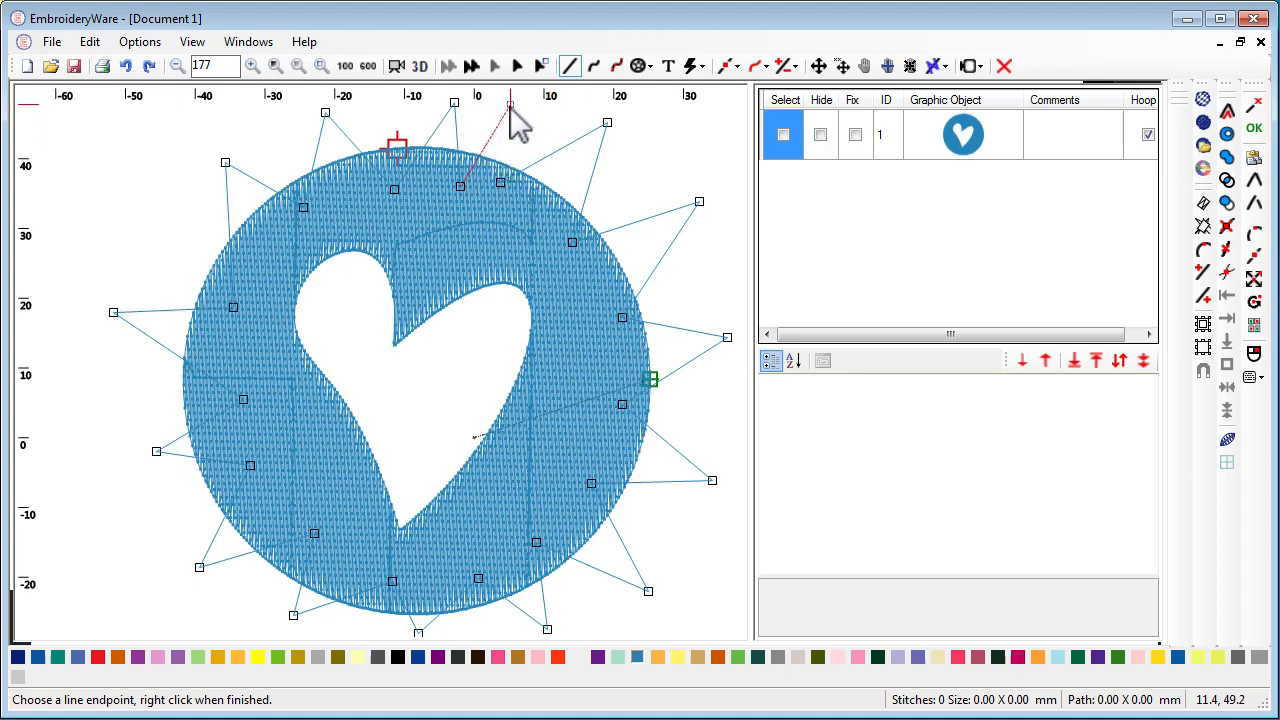
{"action": "right_click", "coordinate": [498, 182]}
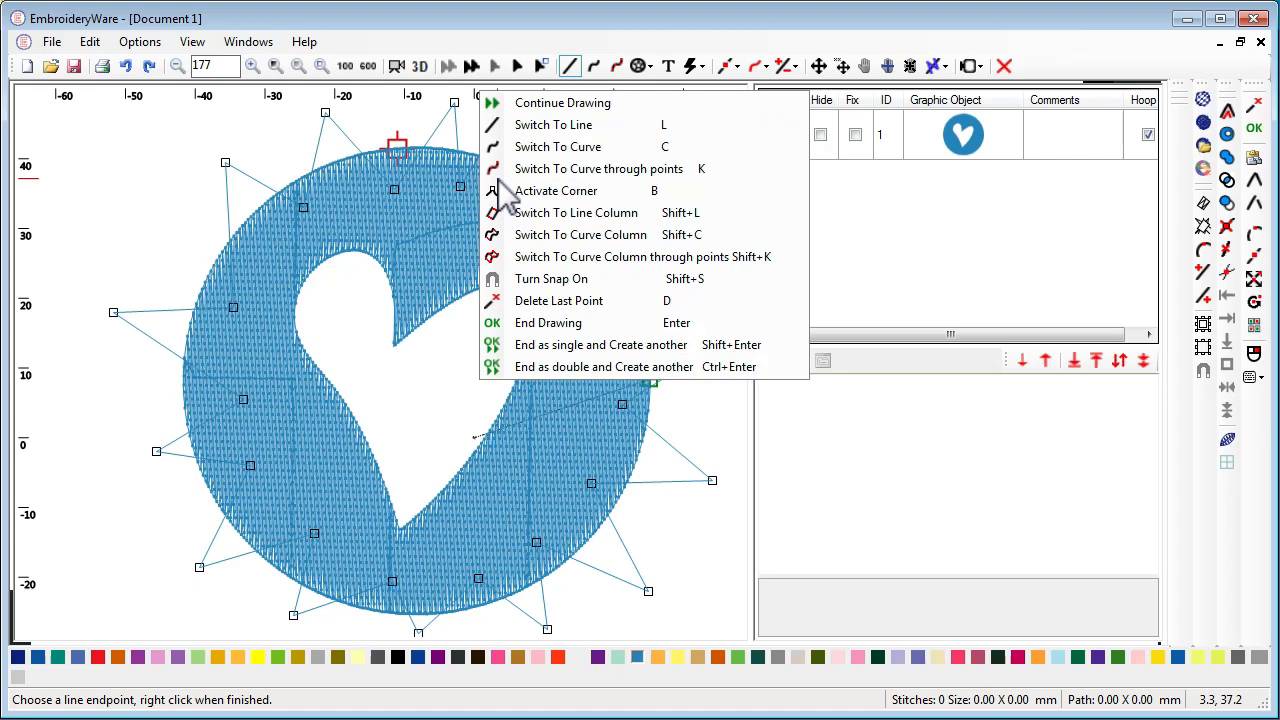
{"action": "left_click", "coordinate": [505, 324]}
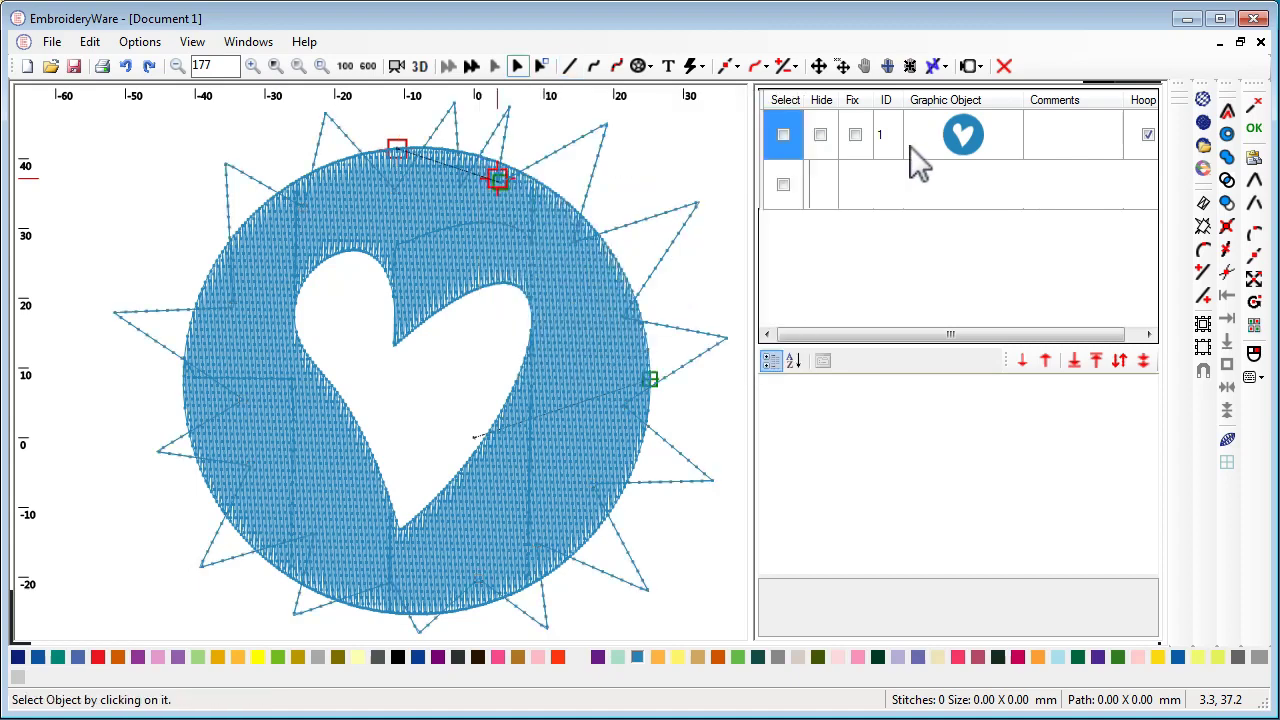
Step: Union the zigzag outline with the filled circle to give the fill spikes around its edge
{"action": "left_click", "coordinate": [1227, 158]}
{"action": "left_click", "coordinate": [964, 140]}
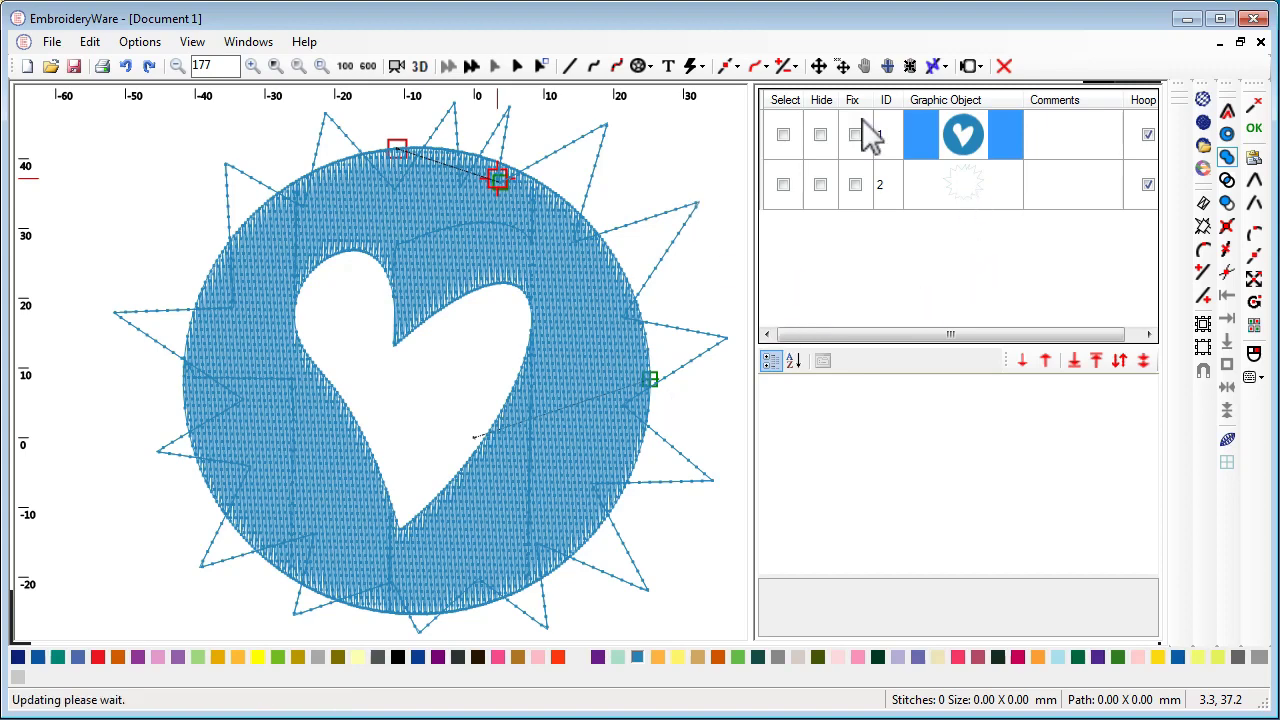
{"action": "left_click", "coordinate": [960, 131]}
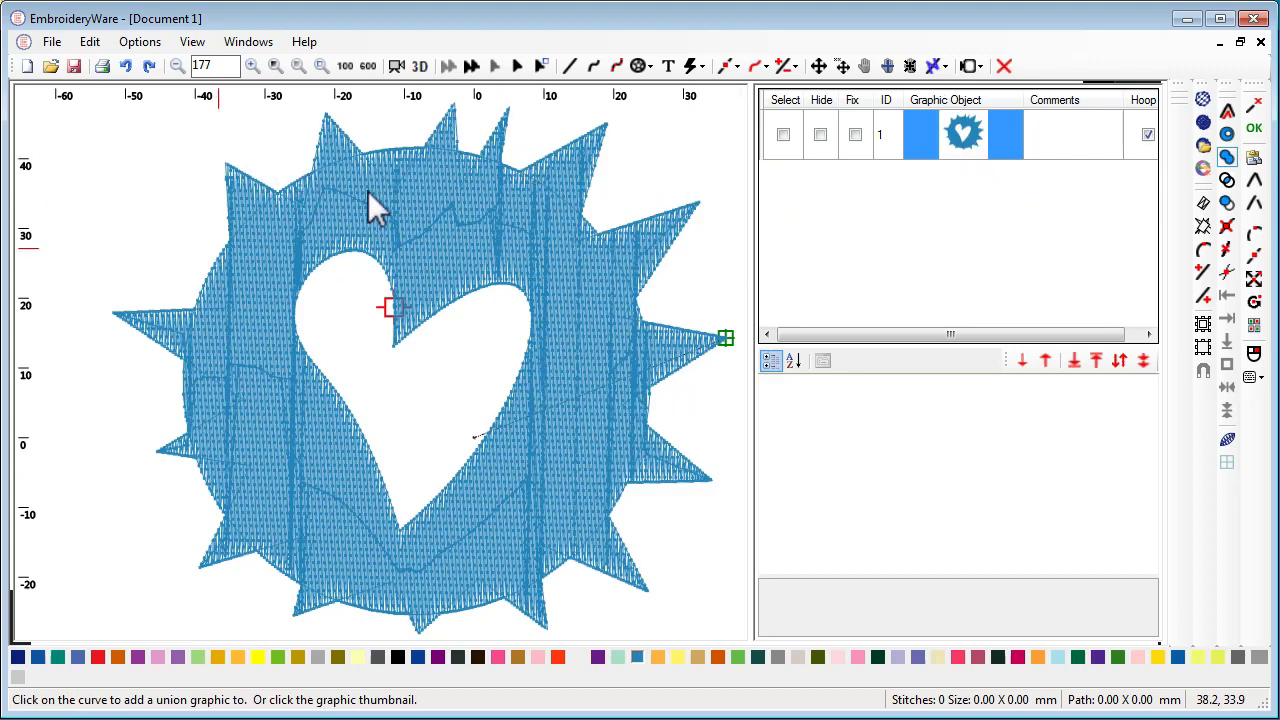
Step: Examine the merged shape's component curves with its selection on and off, leaving the shape selected
{"action": "left_click", "coordinate": [786, 135]}
{"action": "left_click", "coordinate": [784, 135]}
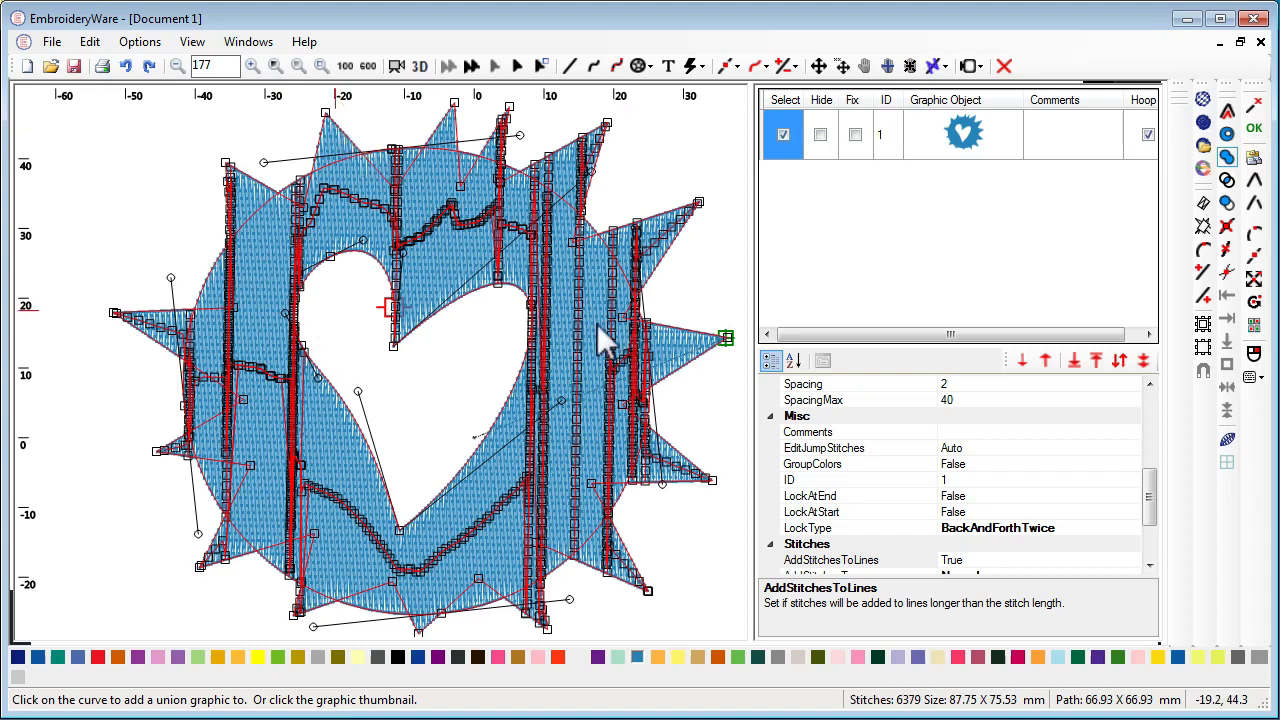
{"action": "left_click", "coordinate": [780, 133]}
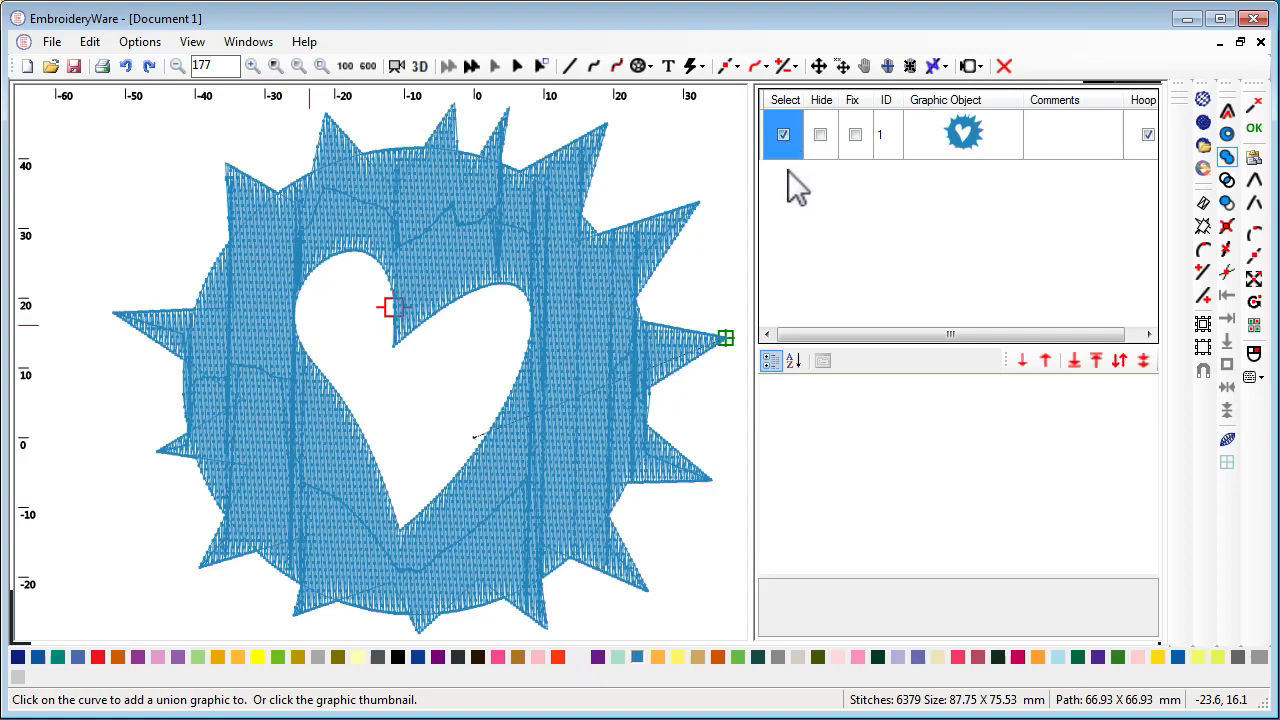
{"action": "left_click", "coordinate": [785, 135]}
{"action": "left_click", "coordinate": [783, 136]}
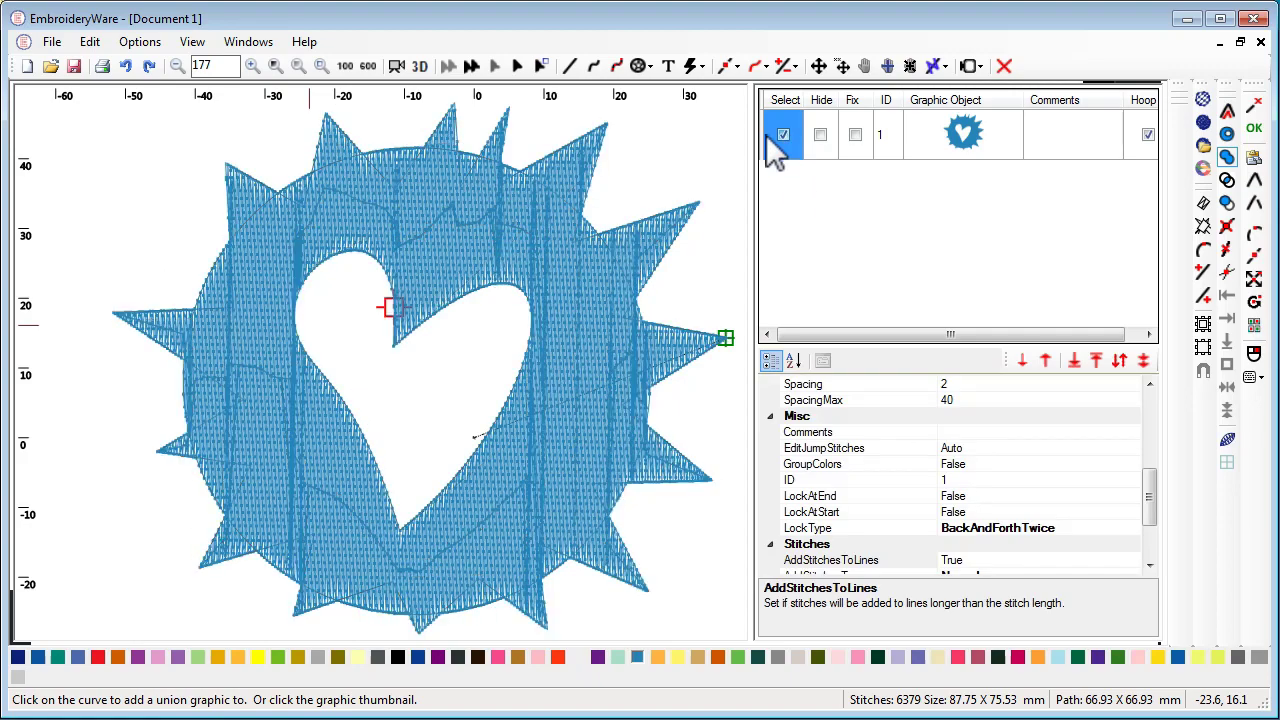
{"action": "left_click", "coordinate": [475, 481]}
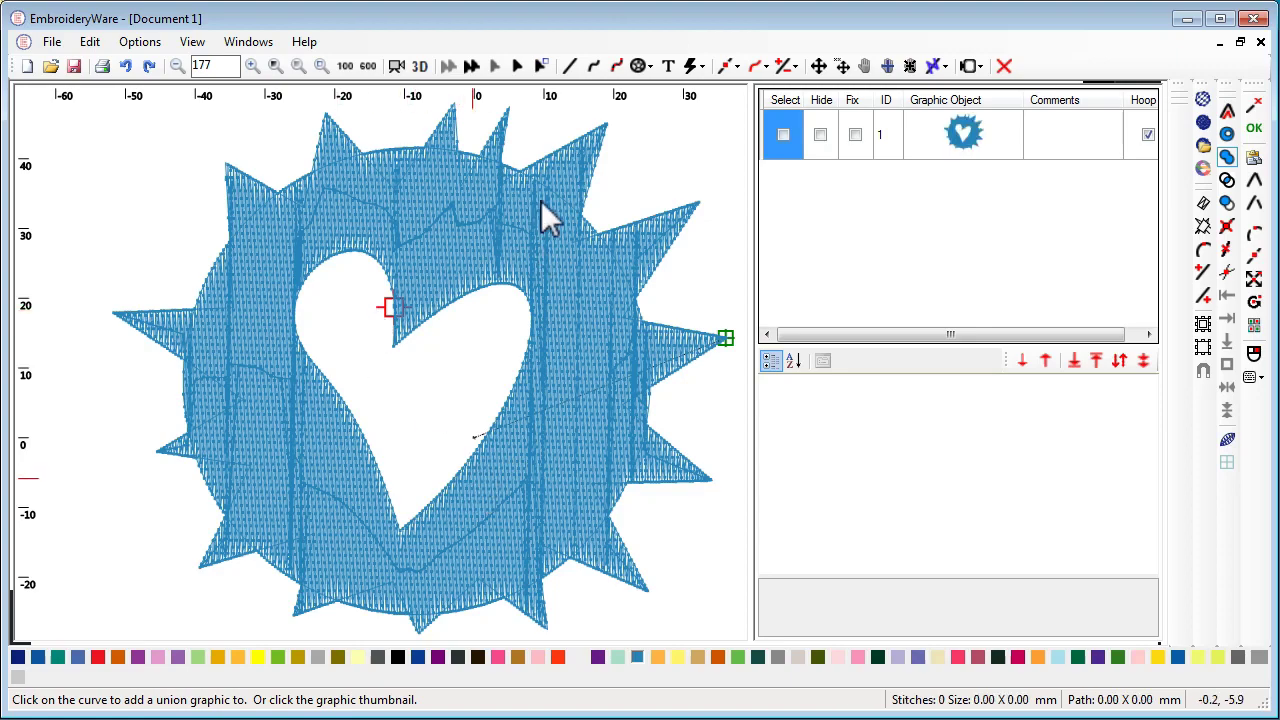
{"action": "left_click", "coordinate": [783, 136]}
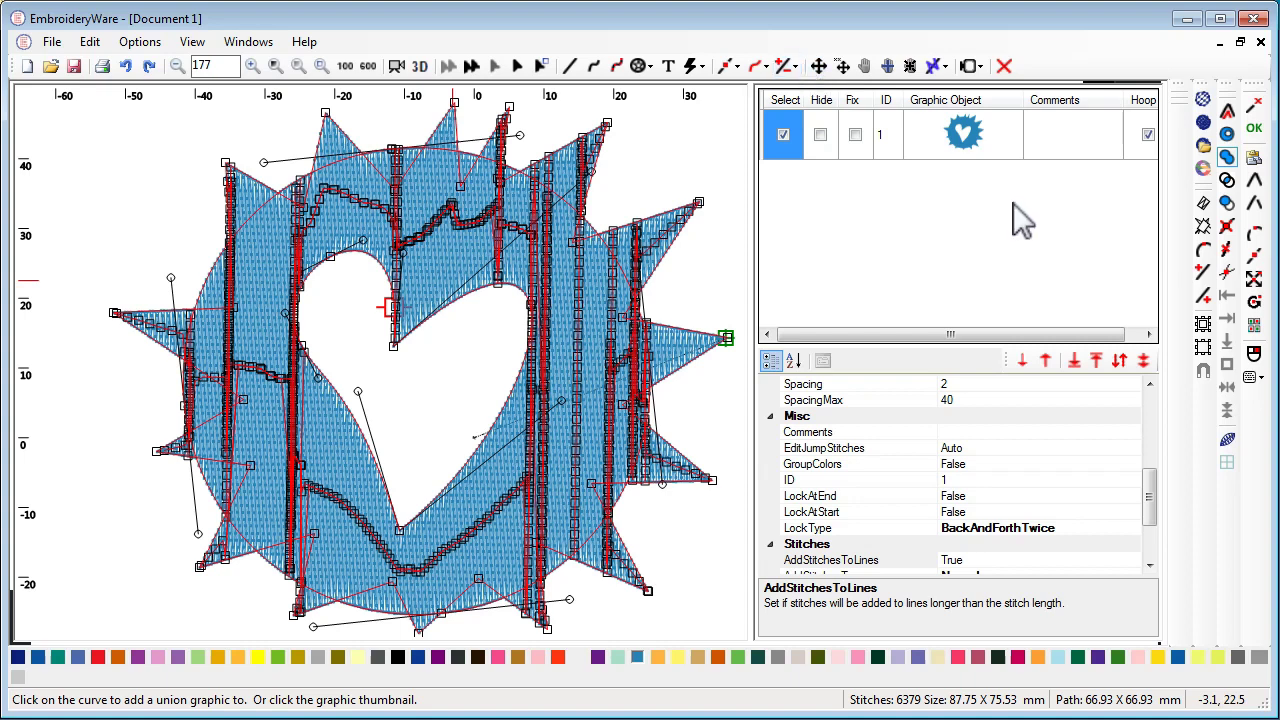
{"action": "left_click", "coordinate": [1229, 206]}
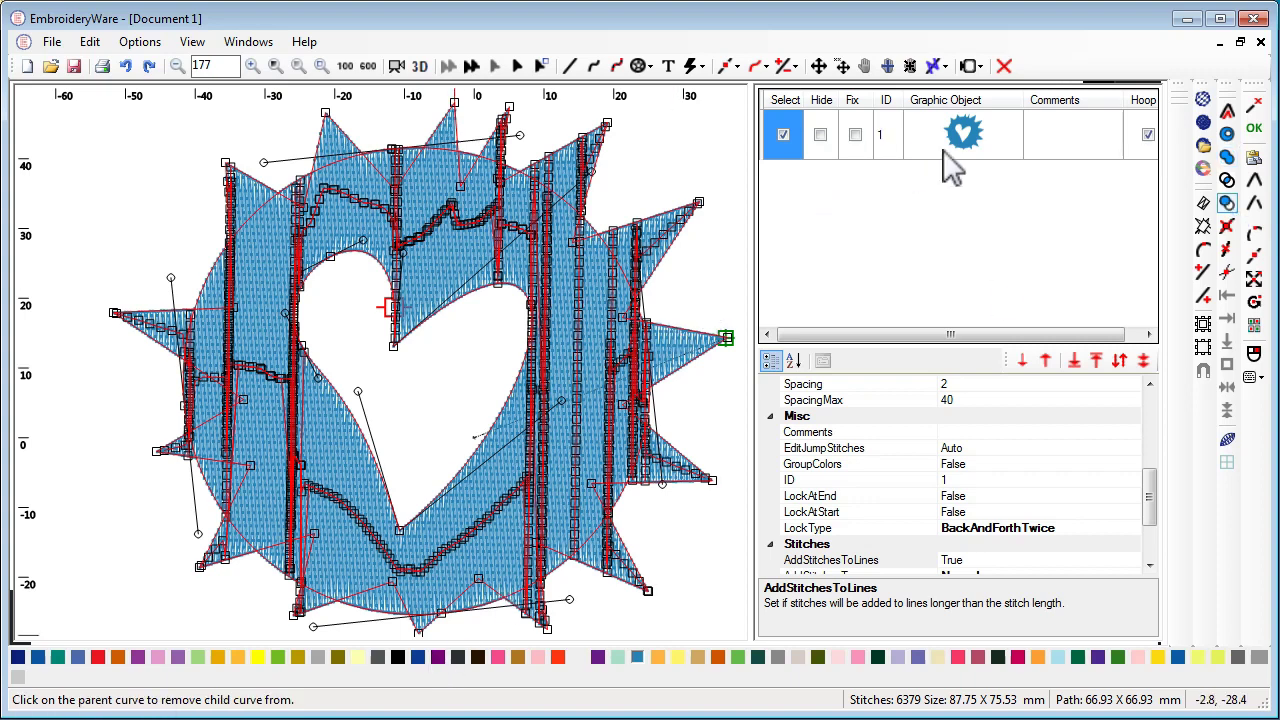
{"action": "left_click", "coordinate": [979, 150]}
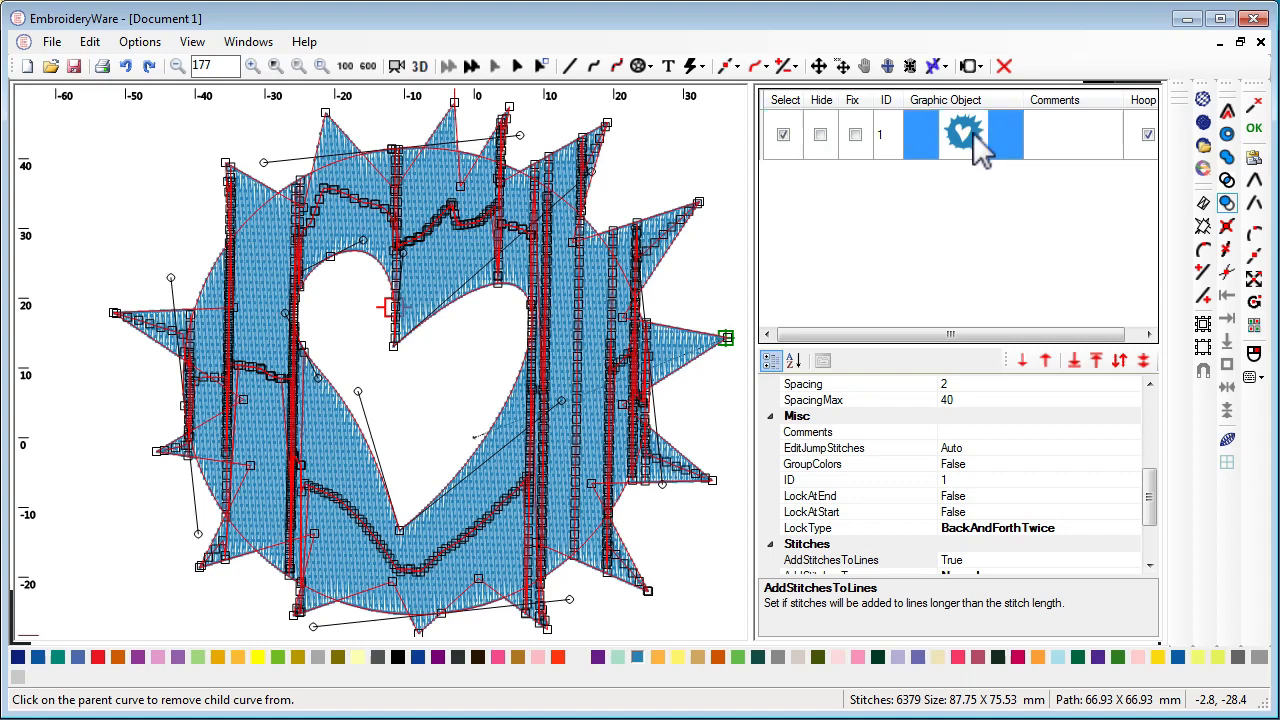
{"action": "left_click", "coordinate": [395, 353]}
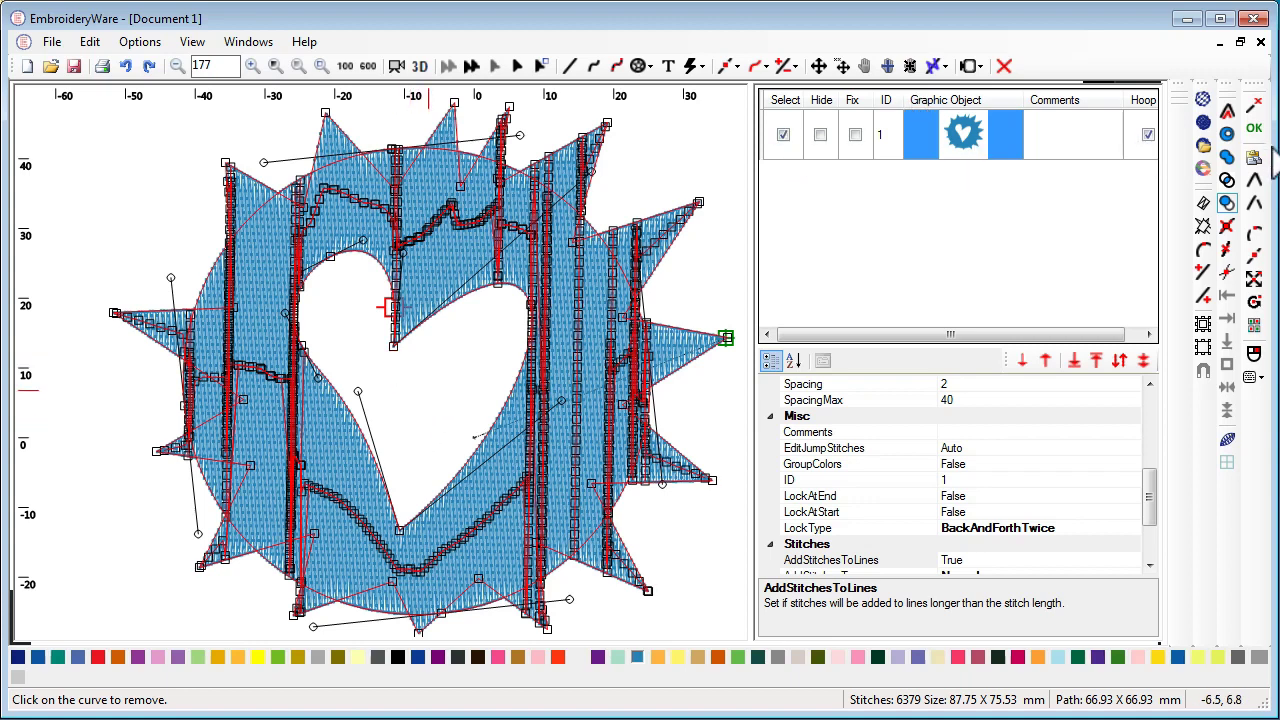
Step: Remove the zigzag child curve from the merged shape, using the circle as the parent curve
{"action": "left_click", "coordinate": [1229, 202]}
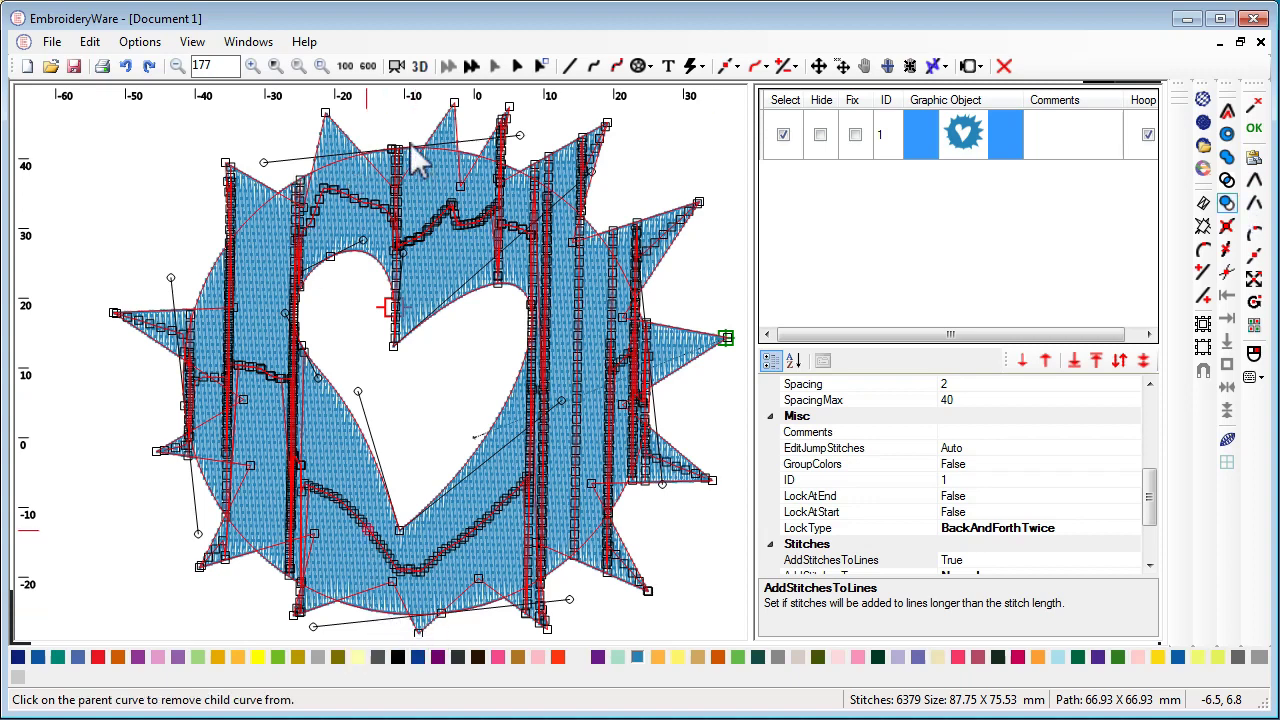
{"action": "left_click_drag", "start_coordinate": [427, 421], "coordinate": [381, 404]}
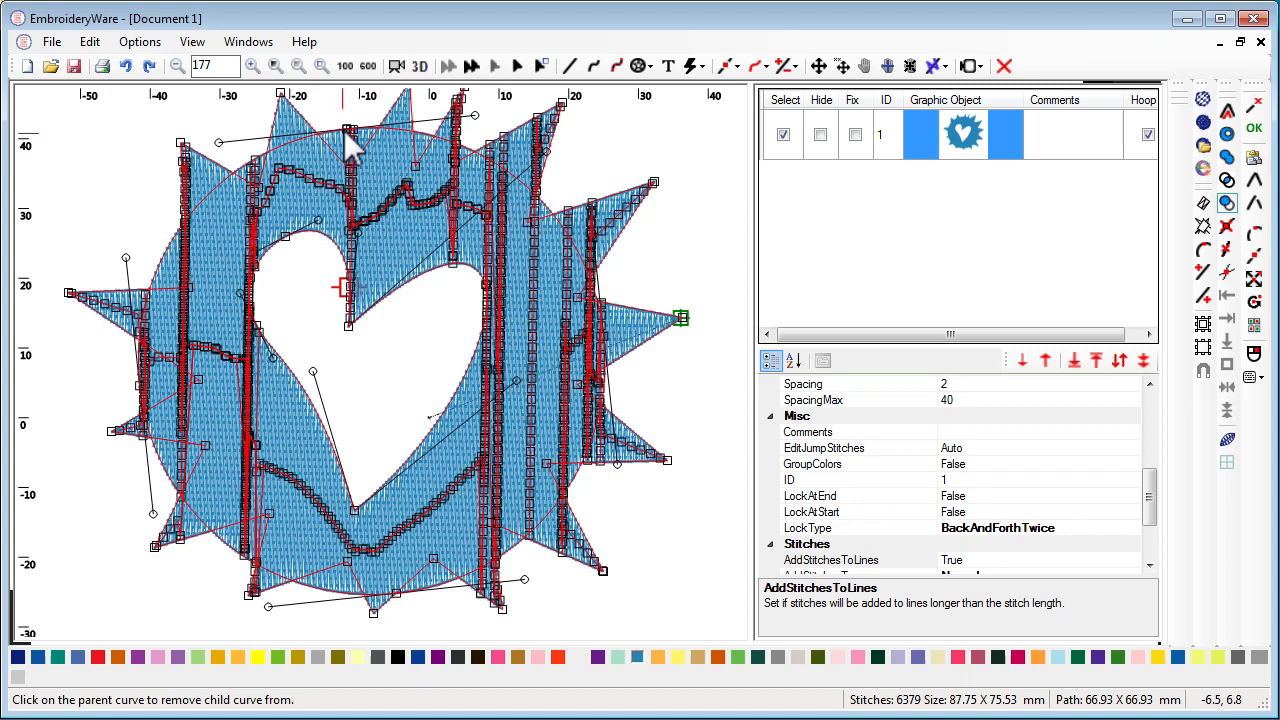
{"action": "left_click", "coordinate": [348, 134]}
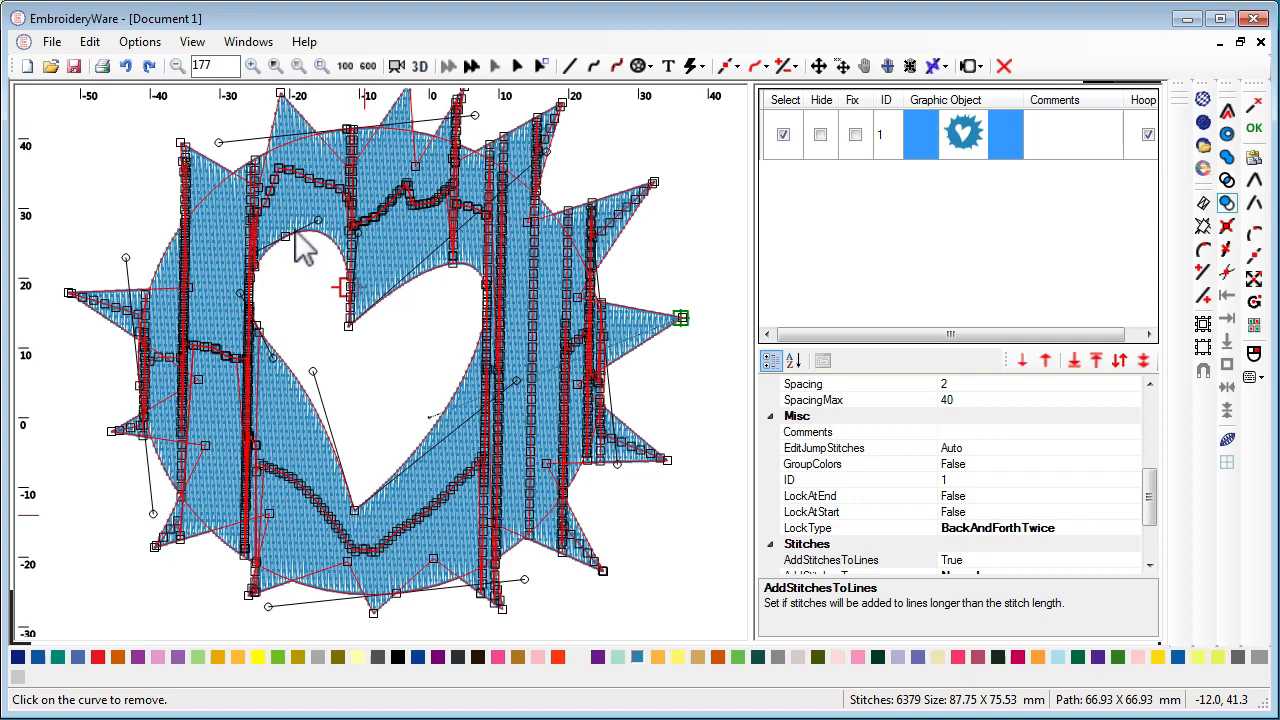
{"action": "left_click", "coordinate": [282, 96]}
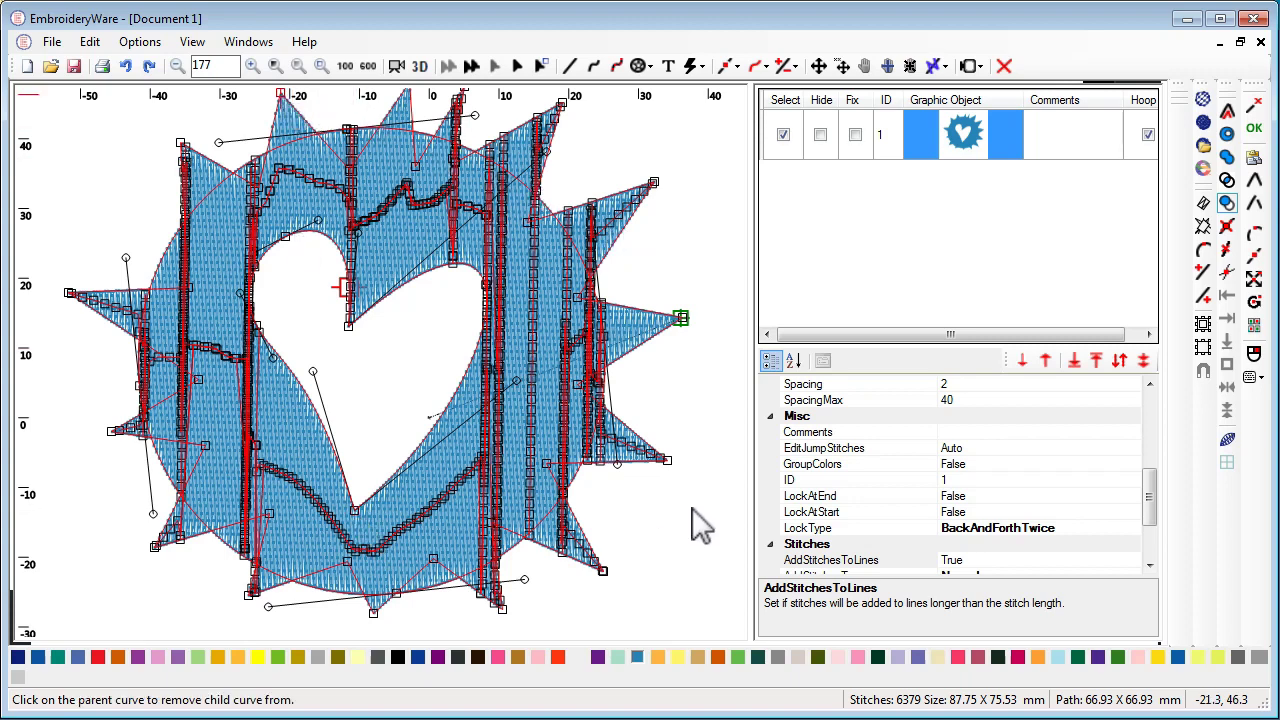
{"action": "left_click", "coordinate": [565, 472]}
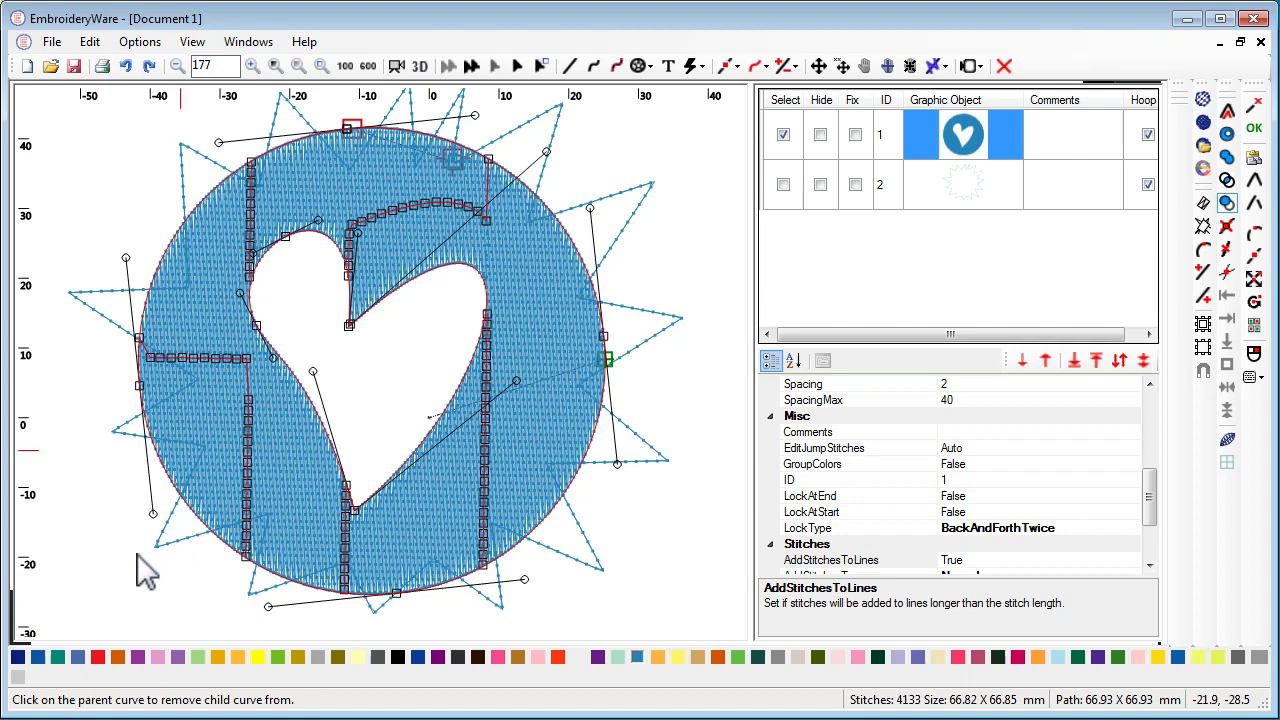
Step: Remove the heart-shaped child curve from the circle so it becomes a separate object
{"action": "left_click", "coordinate": [142, 397]}
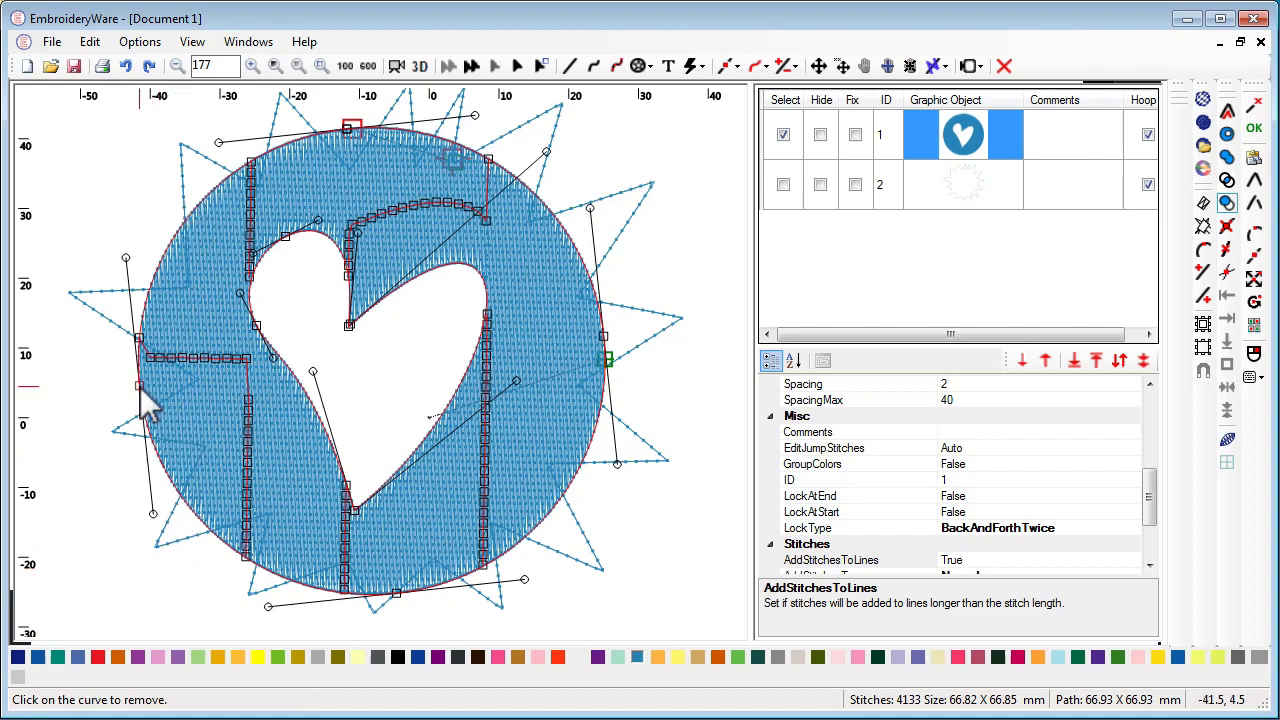
{"action": "left_click", "coordinate": [356, 511]}
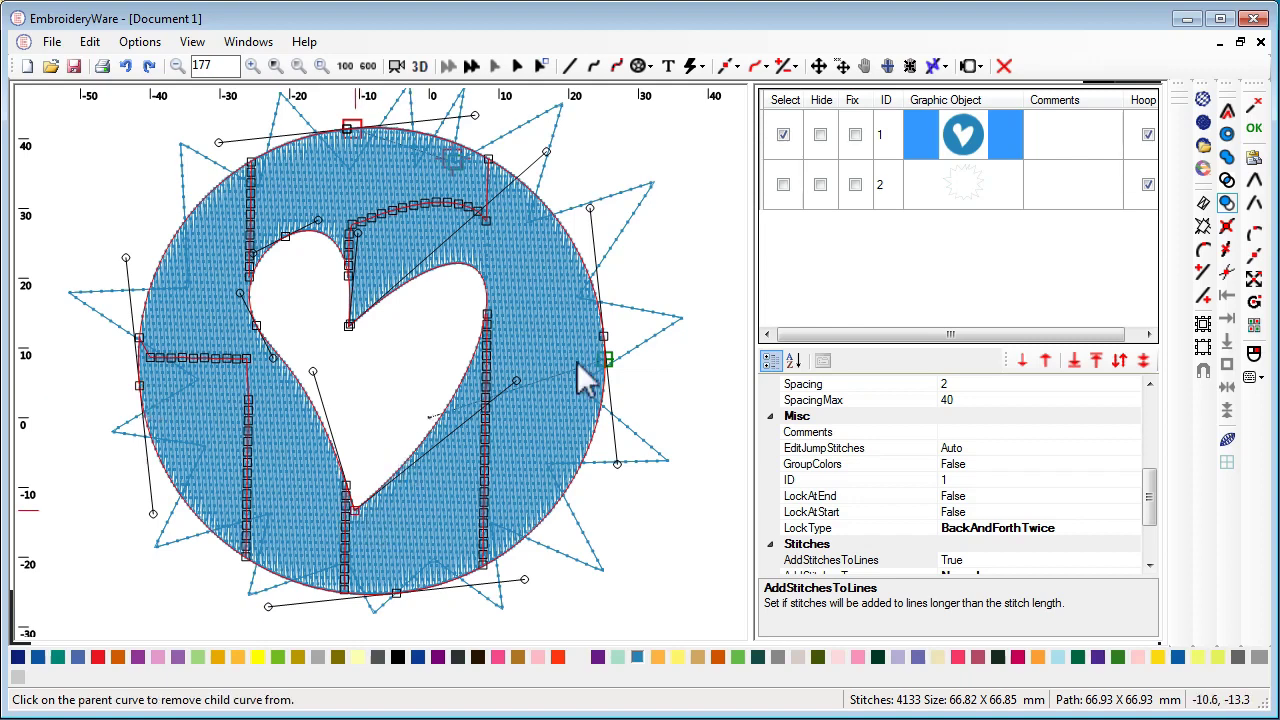
{"action": "left_click", "coordinate": [577, 362]}
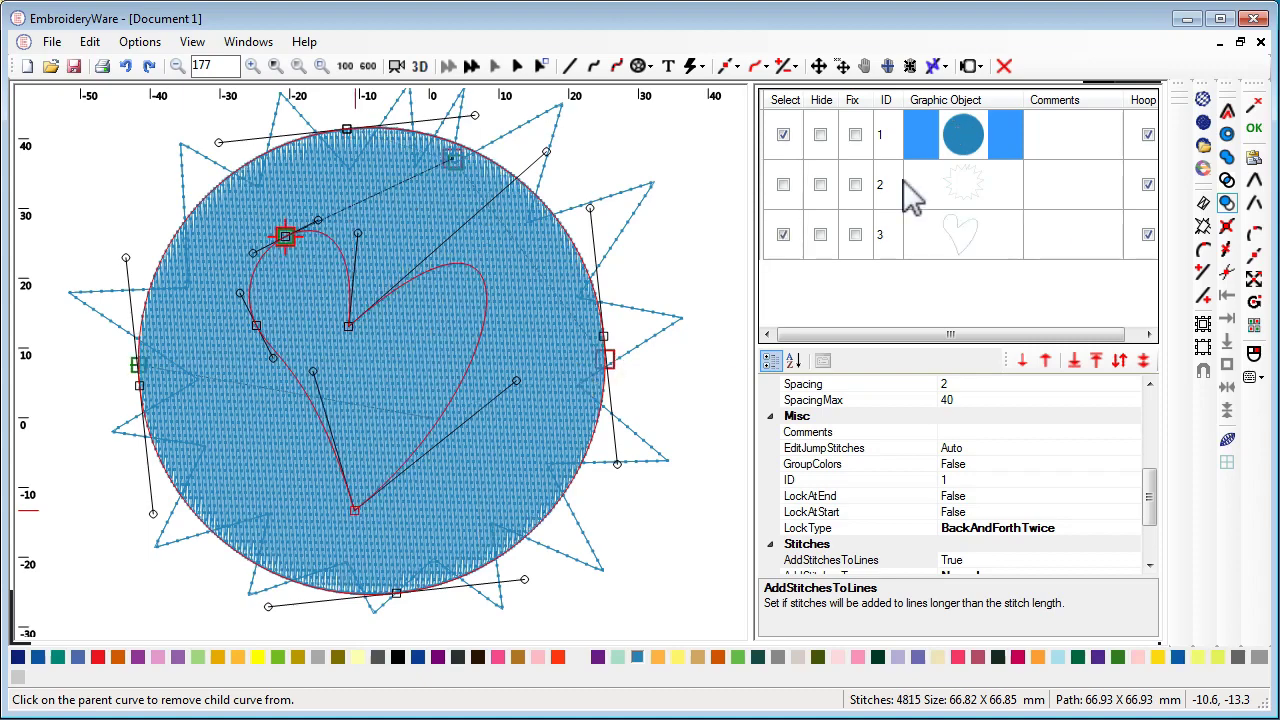
Step: Select only the separated zigzag and heart outlines and delete them, keeping the filled circle
{"action": "left_click", "coordinate": [783, 134]}
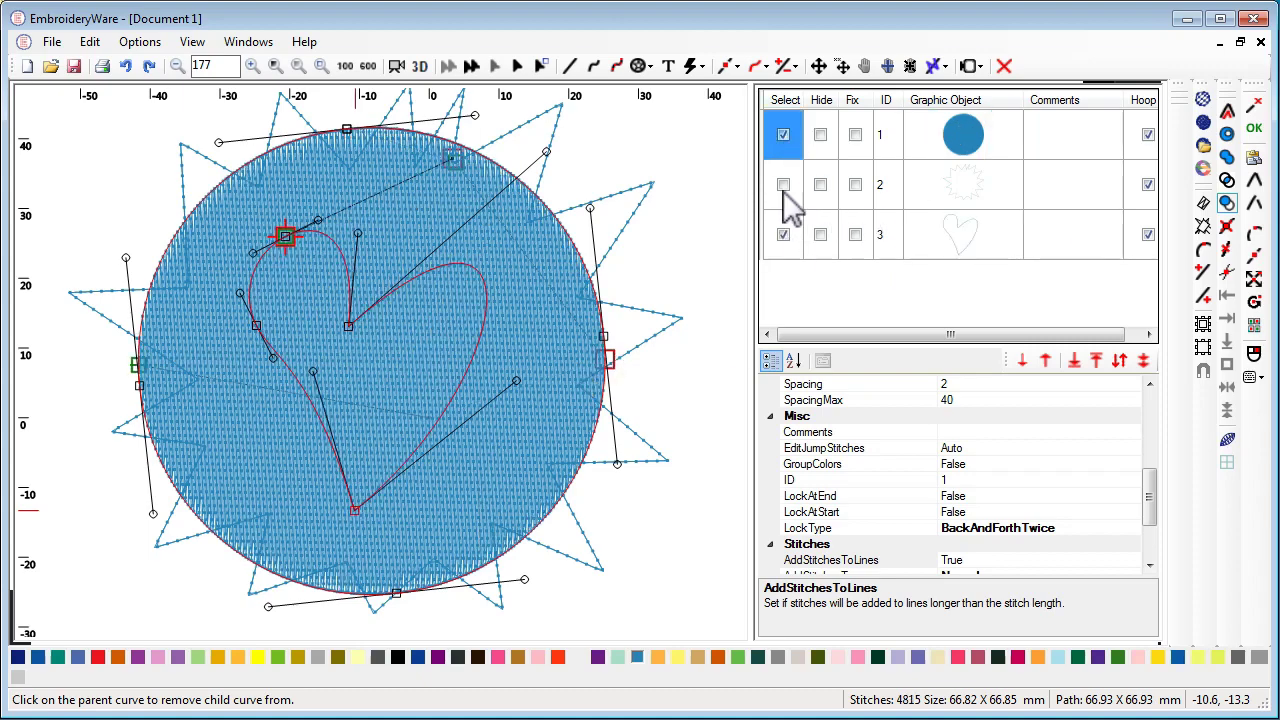
{"action": "left_click", "coordinate": [785, 187]}
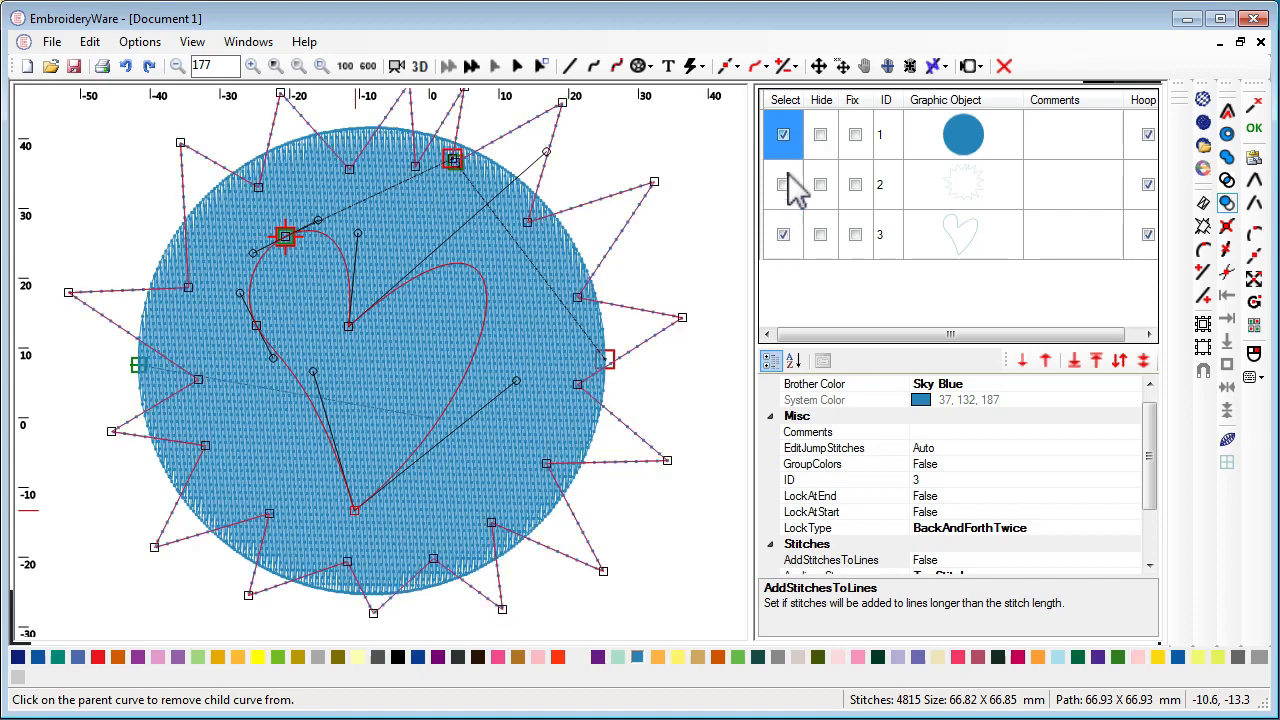
{"action": "left_click", "coordinate": [784, 184]}
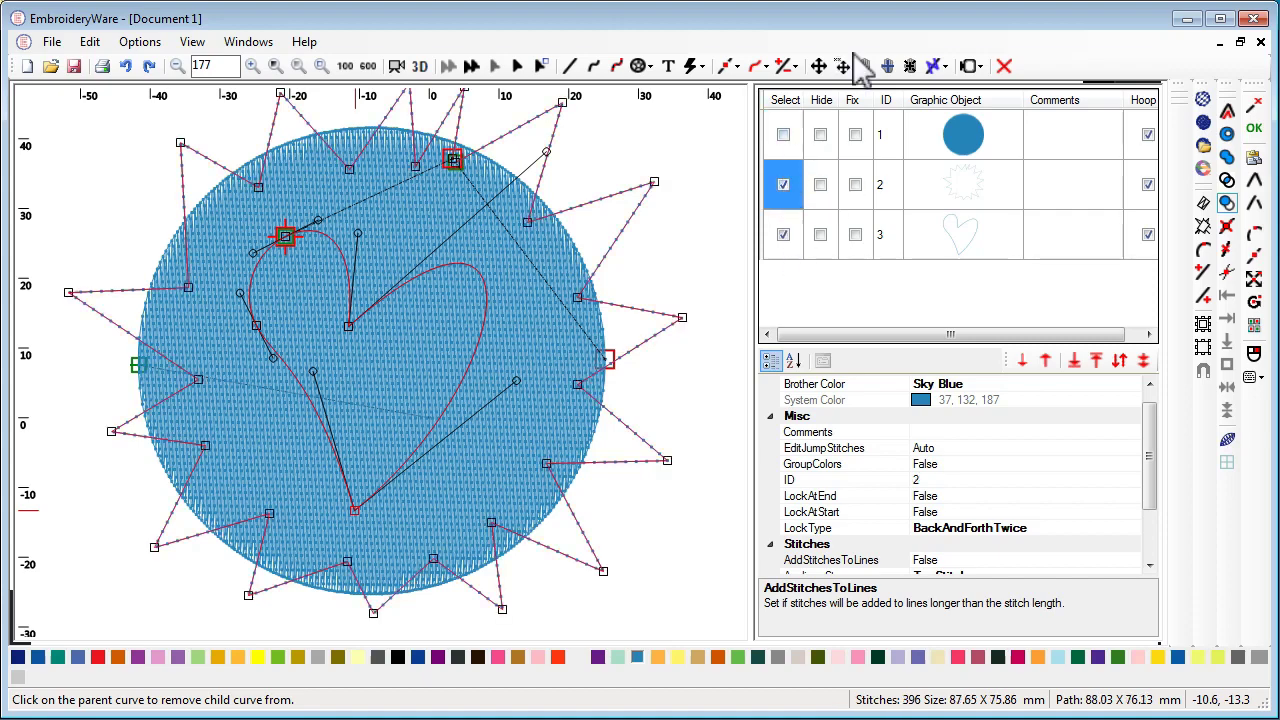
{"action": "left_click", "coordinate": [607, 284]}
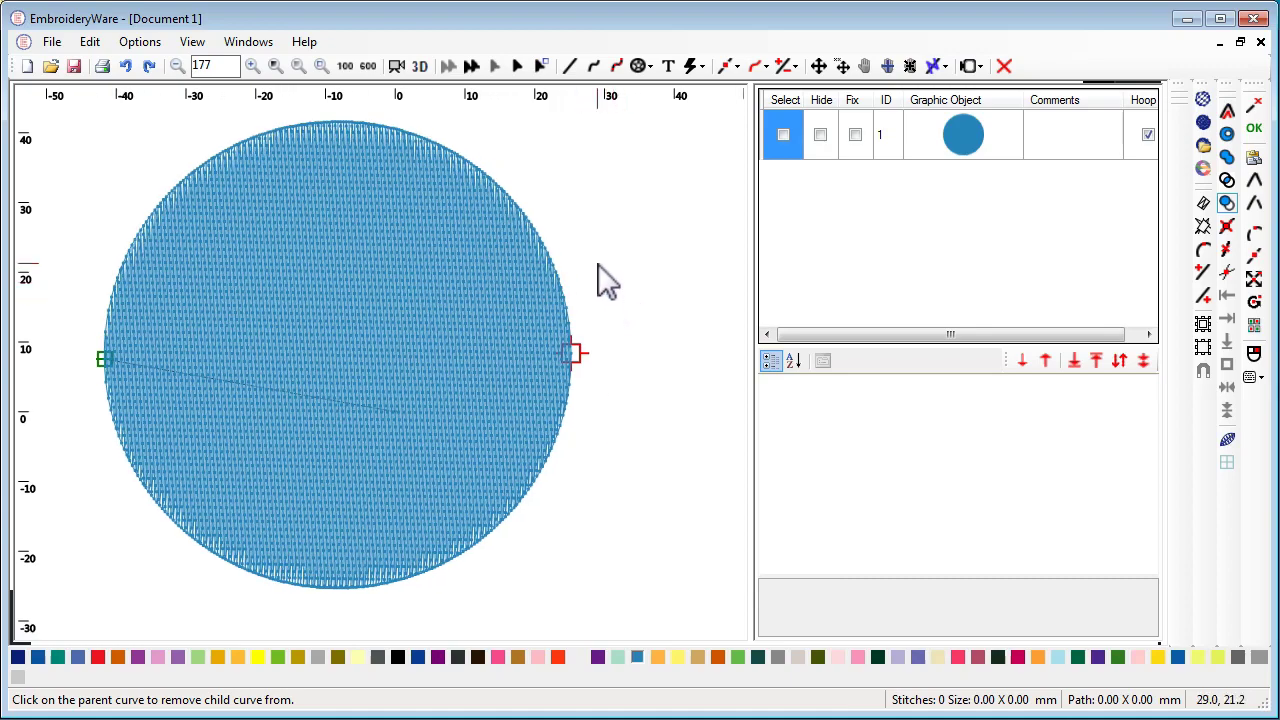
Step: Draw a second circle of similar size overlapping the right part of the filled circle
{"action": "left_click", "coordinate": [643, 67]}
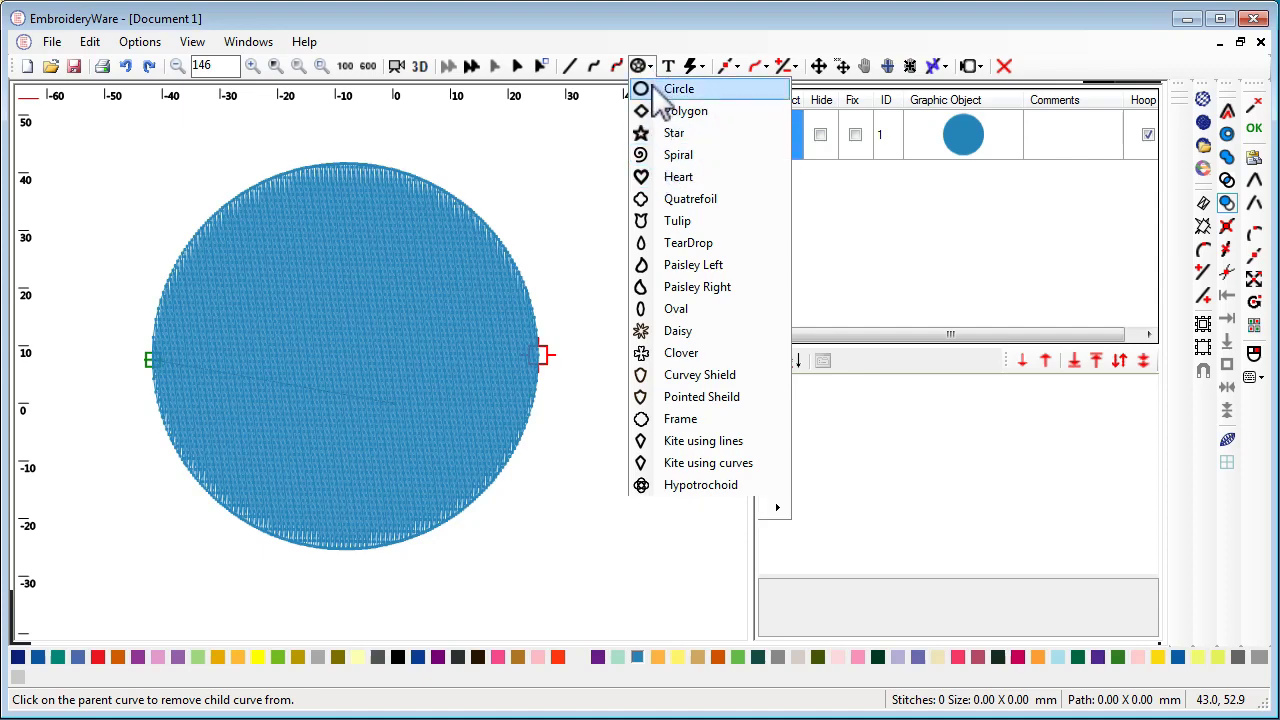
{"action": "left_click", "coordinate": [652, 88]}
{"action": "left_click", "coordinate": [665, 204]}
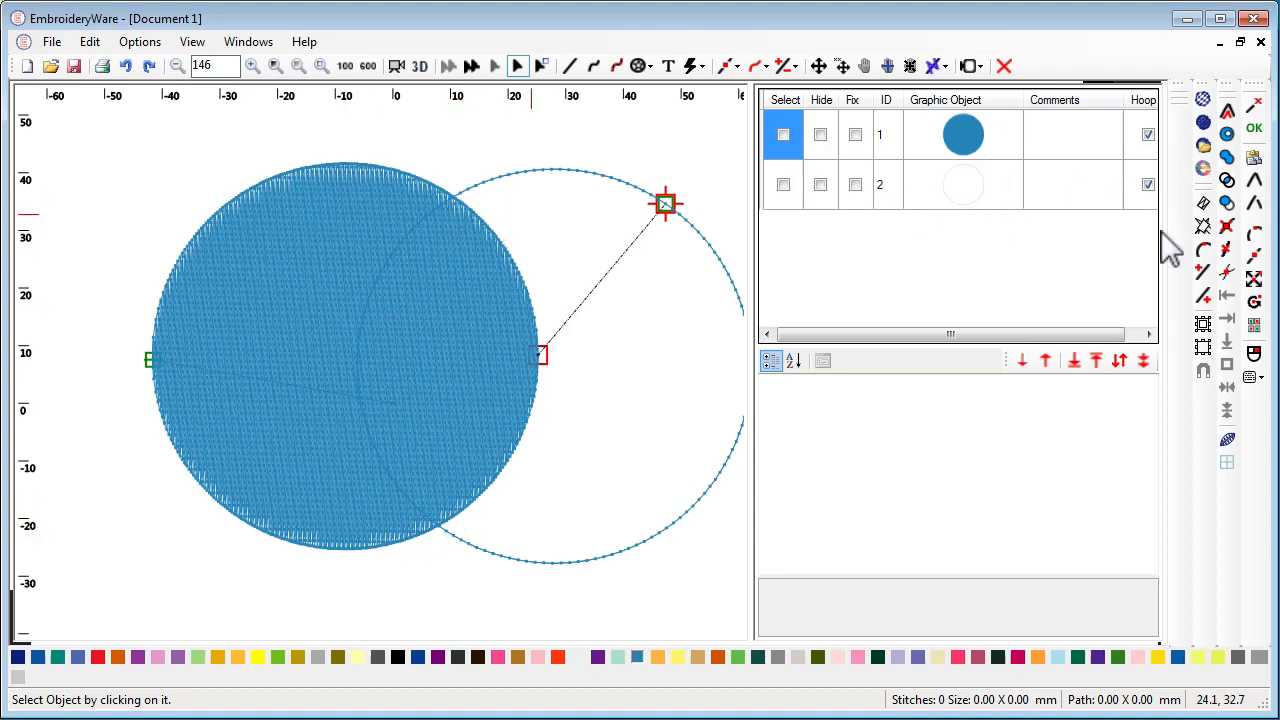
Step: Intersect the filled circle with the new circle outline to limit the fill to their overlap
{"action": "left_click", "coordinate": [1227, 180]}
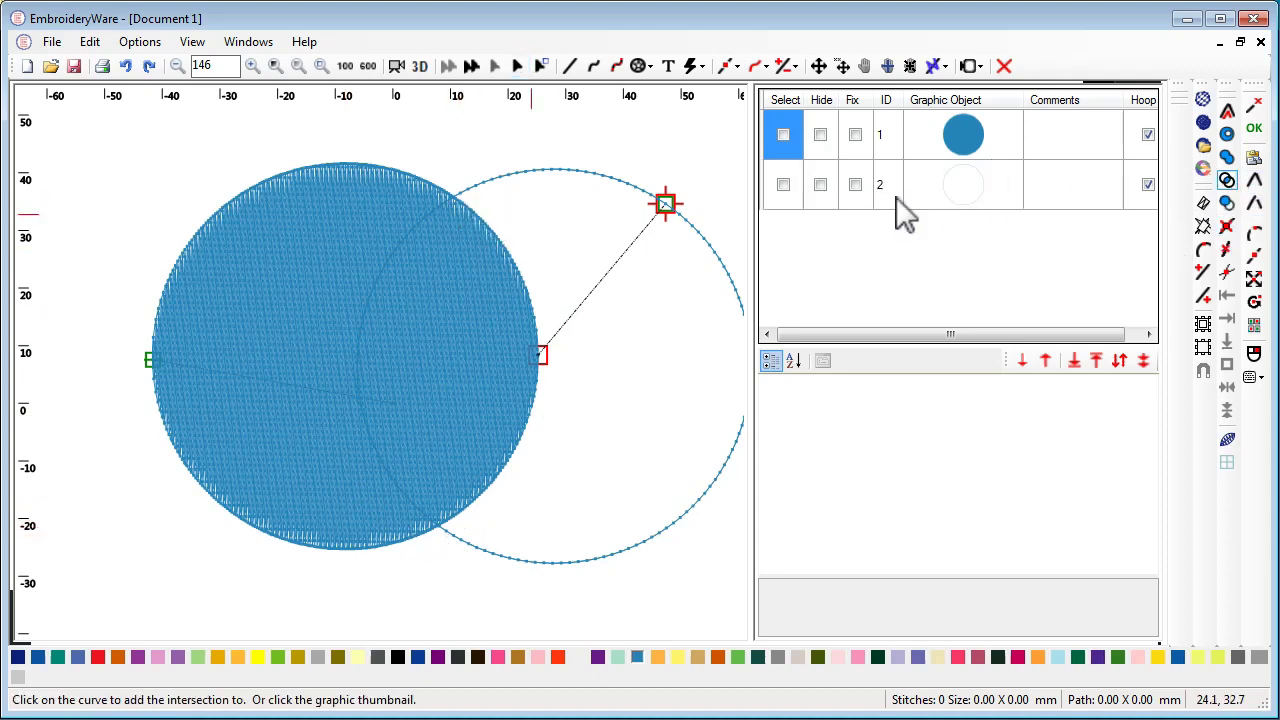
{"action": "left_click", "coordinate": [978, 145]}
{"action": "left_click", "coordinate": [966, 190]}
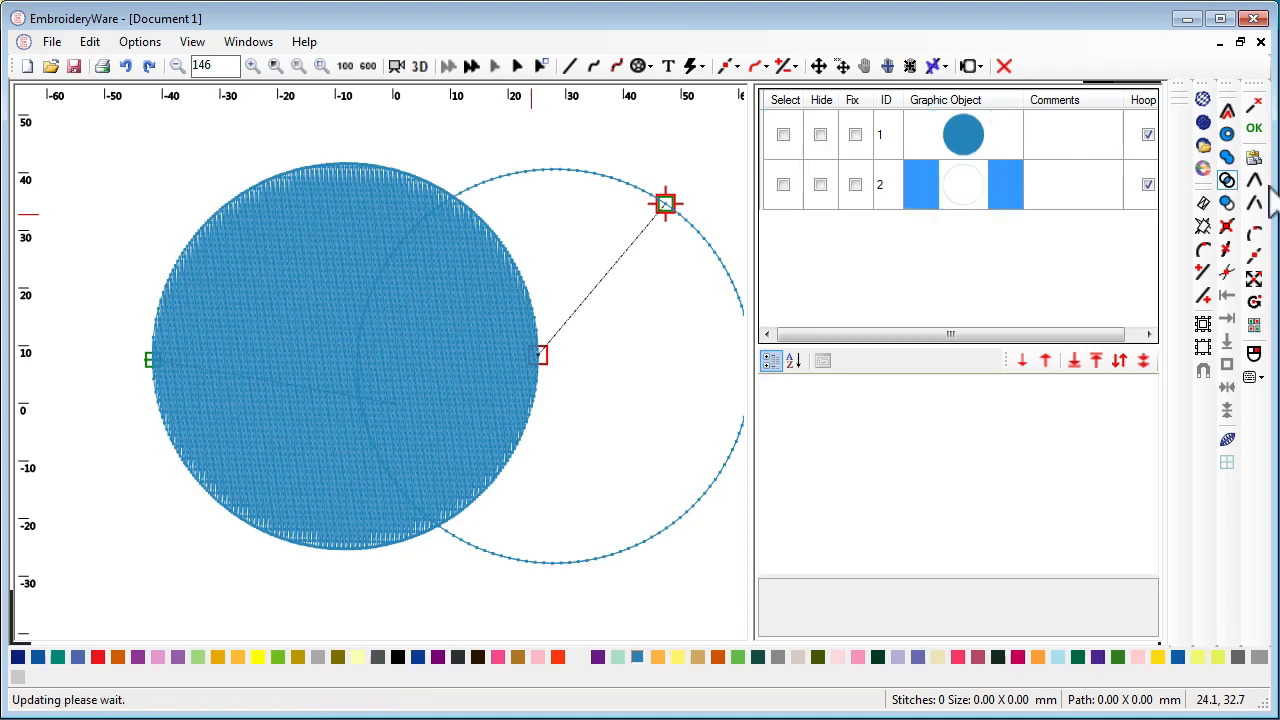